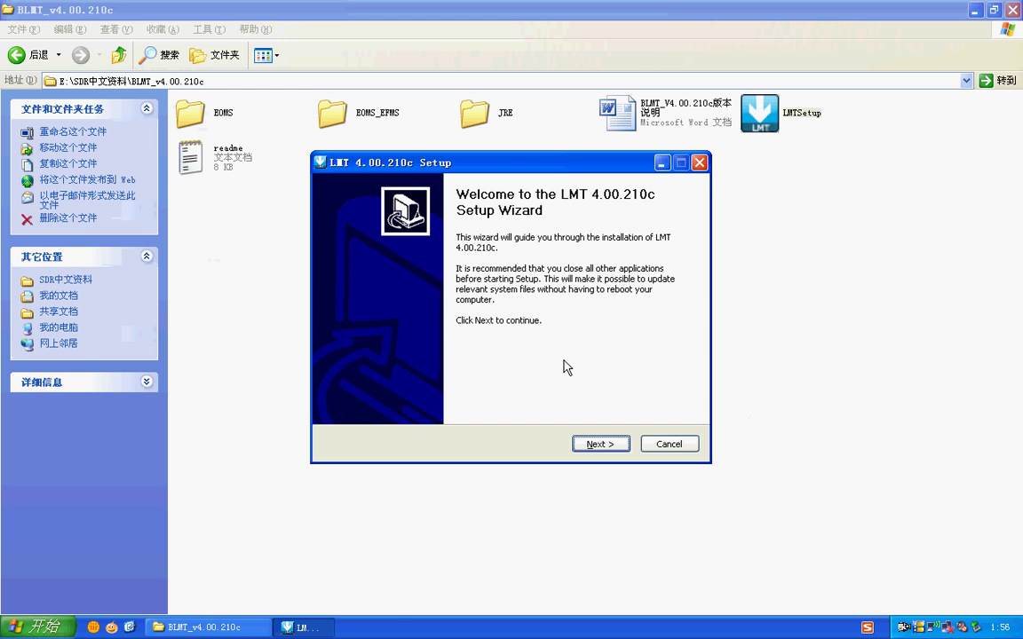
# Quit the LMT 4.00.210c setup wizard and launch the EOMS jar file from the EOMS_EFMS folder
pyautogui.click(672, 448)
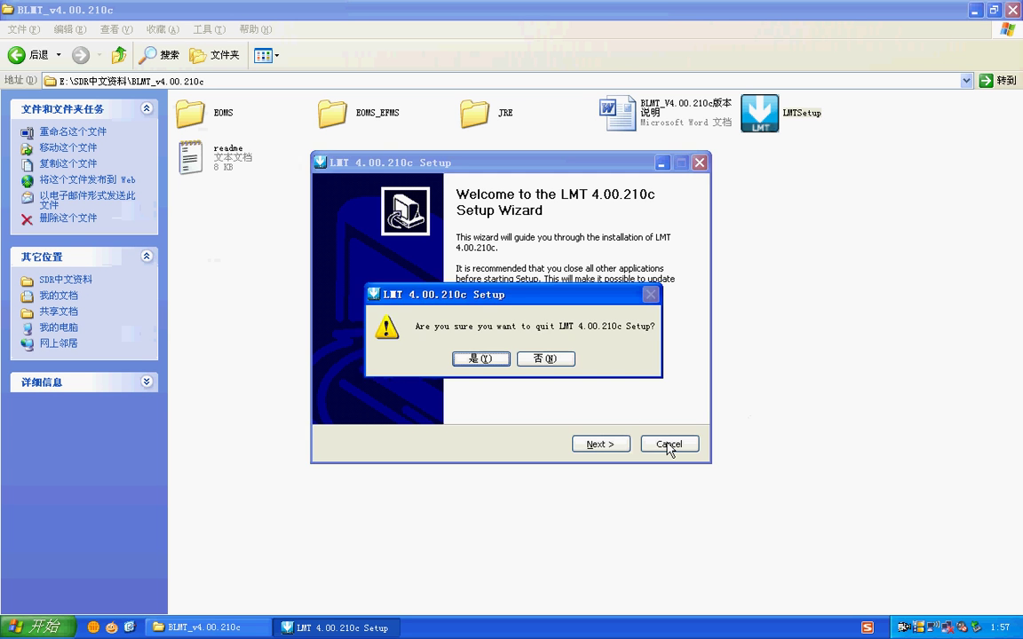
pyautogui.click(481, 359)
pyautogui.click(376, 183)
pyautogui.click(344, 129)
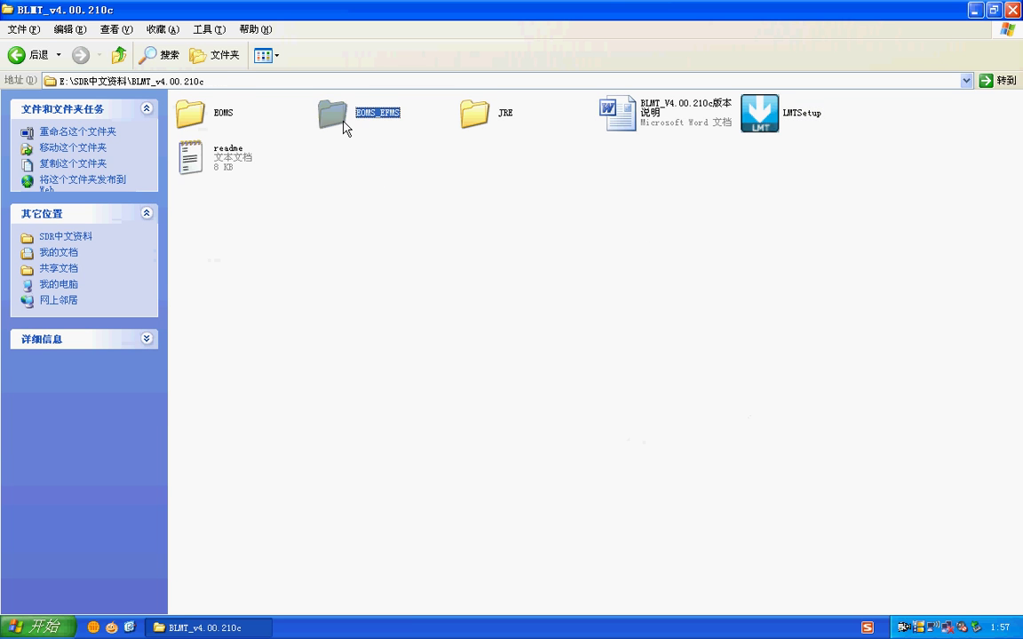
pyautogui.doubleClick(344, 125)
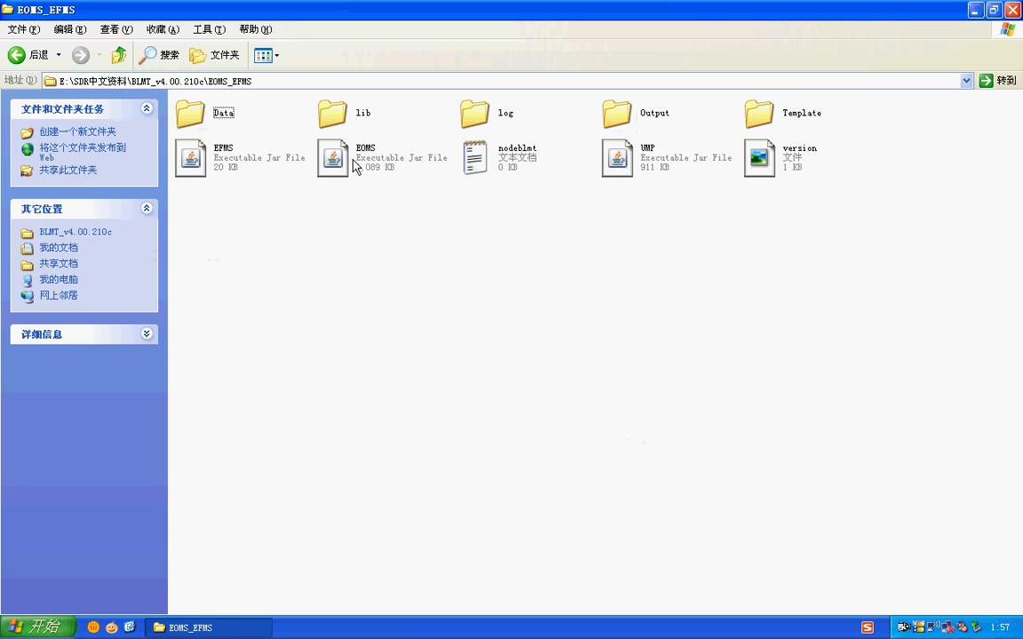
pyautogui.click(354, 166)
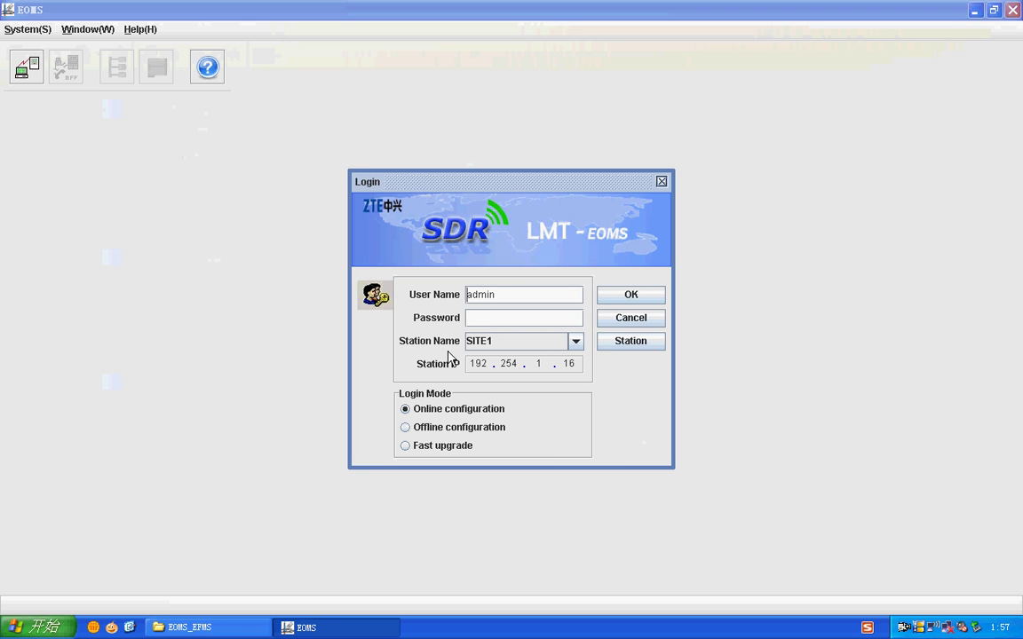
# Open the station list from the login dialog and review the name and IP of the SITE1 entry
pyautogui.click(623, 346)
pyautogui.click(475, 247)
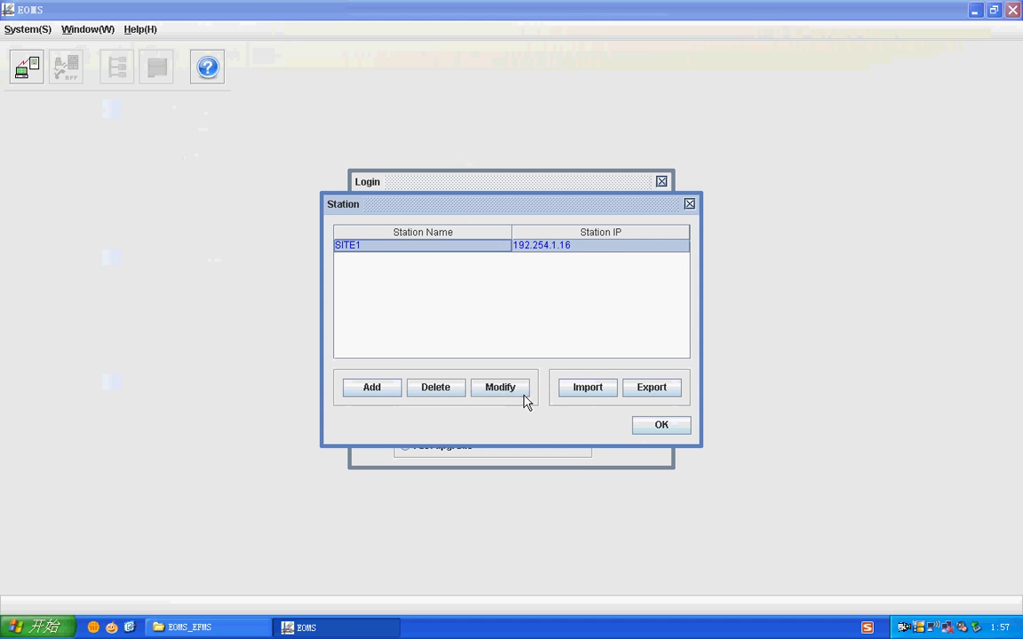
pyautogui.click(504, 391)
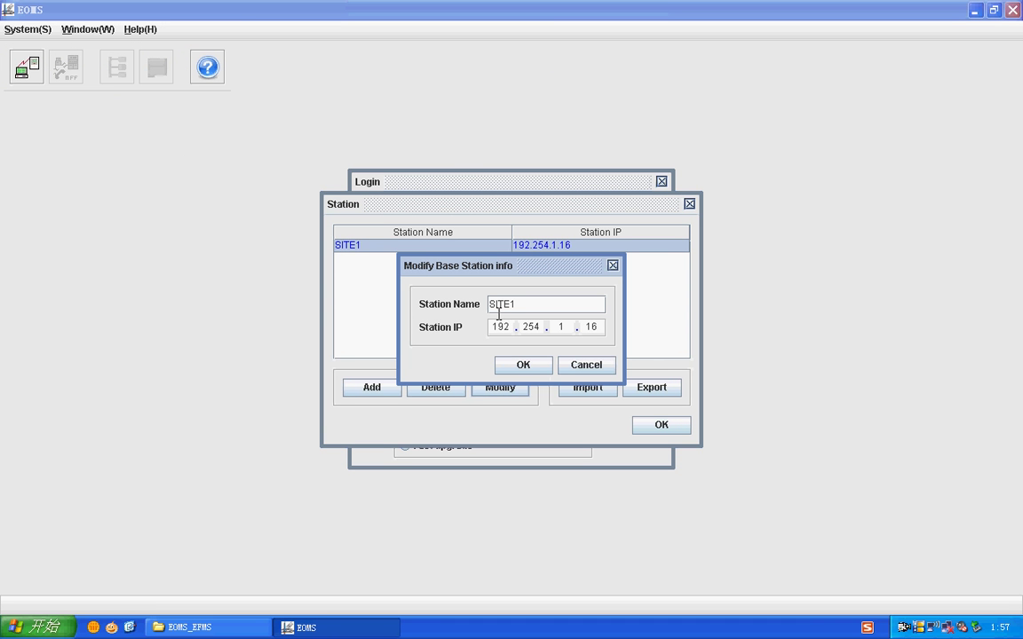
pyautogui.doubleClick(499, 307)
pyautogui.click(443, 327)
pyautogui.click(519, 363)
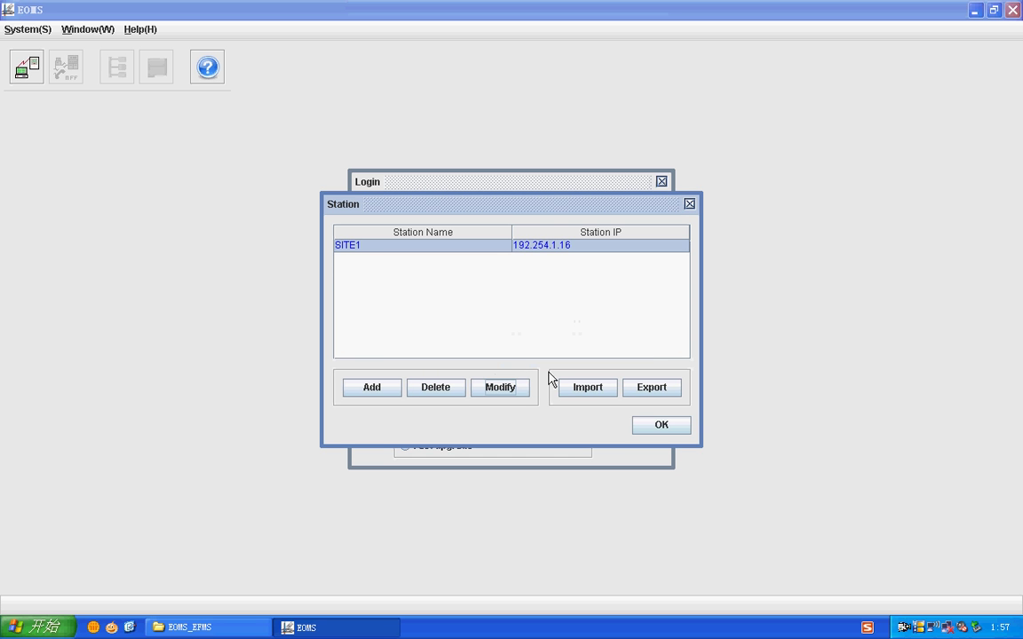
# Try importing station records, cancel overwriting the current ones, and close the station list
pyautogui.click(592, 388)
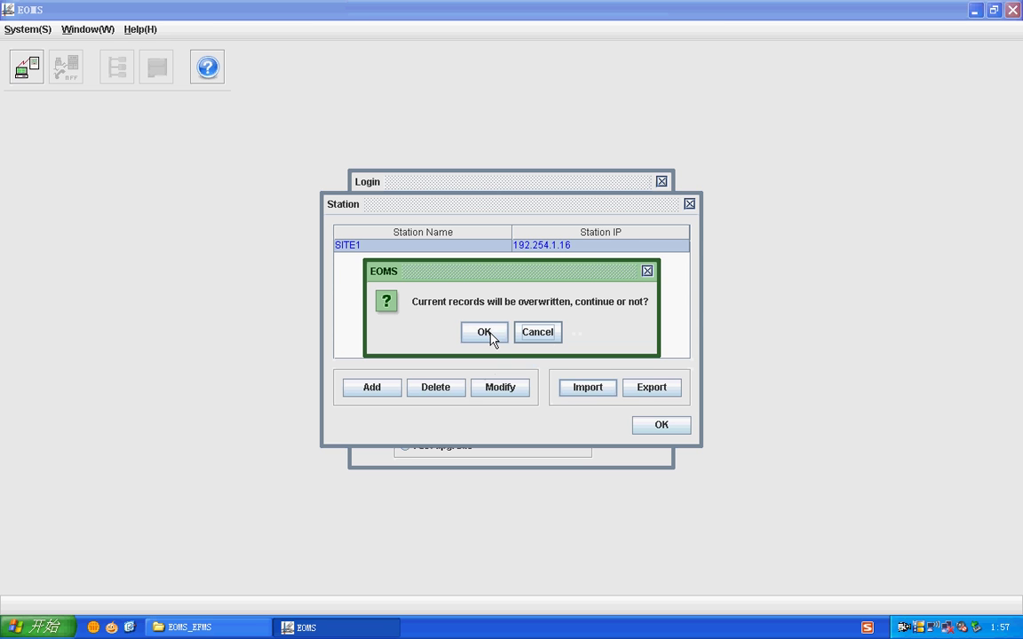
pyautogui.click(538, 333)
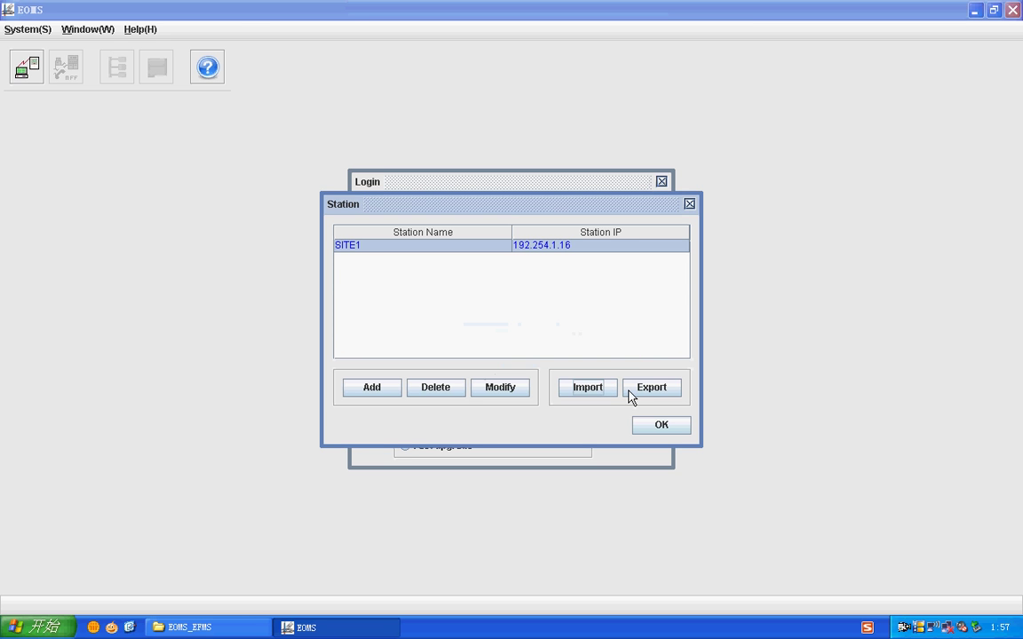
pyautogui.click(664, 426)
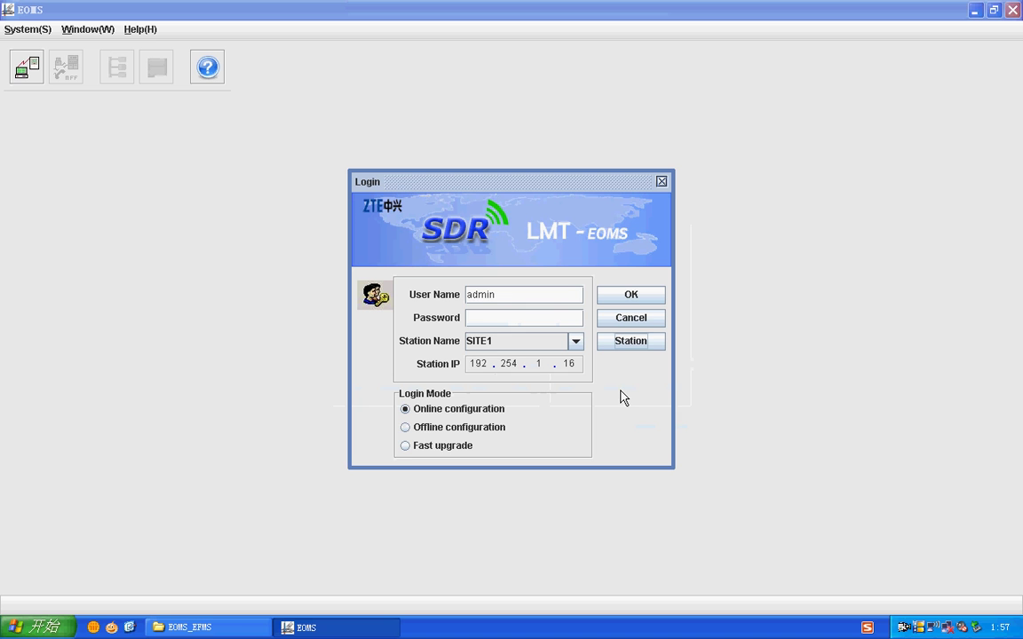
# Set the login mode to Offline configuration, enter the account password and log in
pyautogui.click(409, 447)
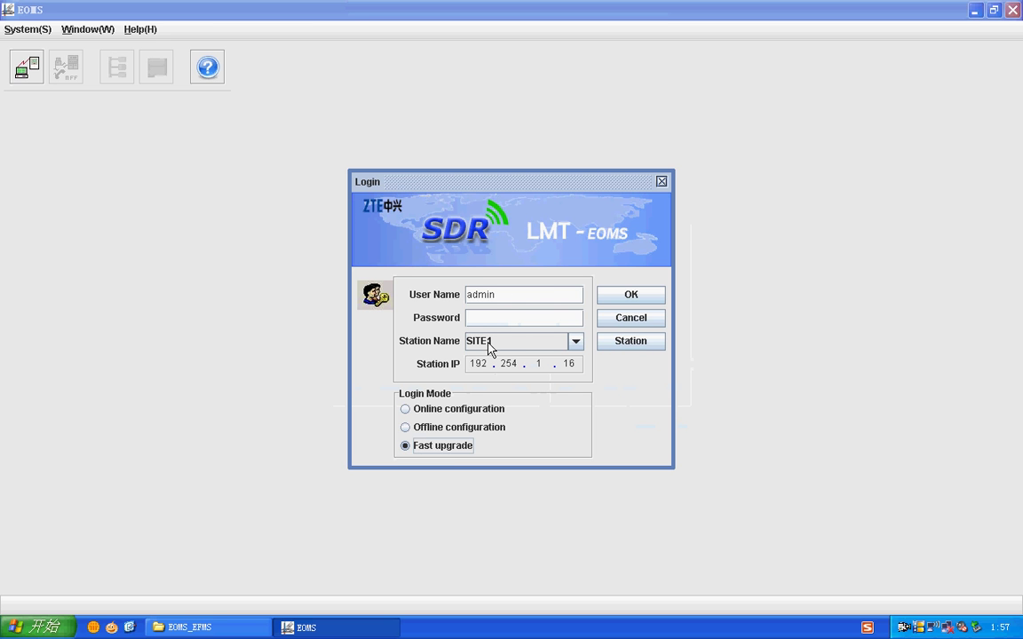
pyautogui.click(414, 427)
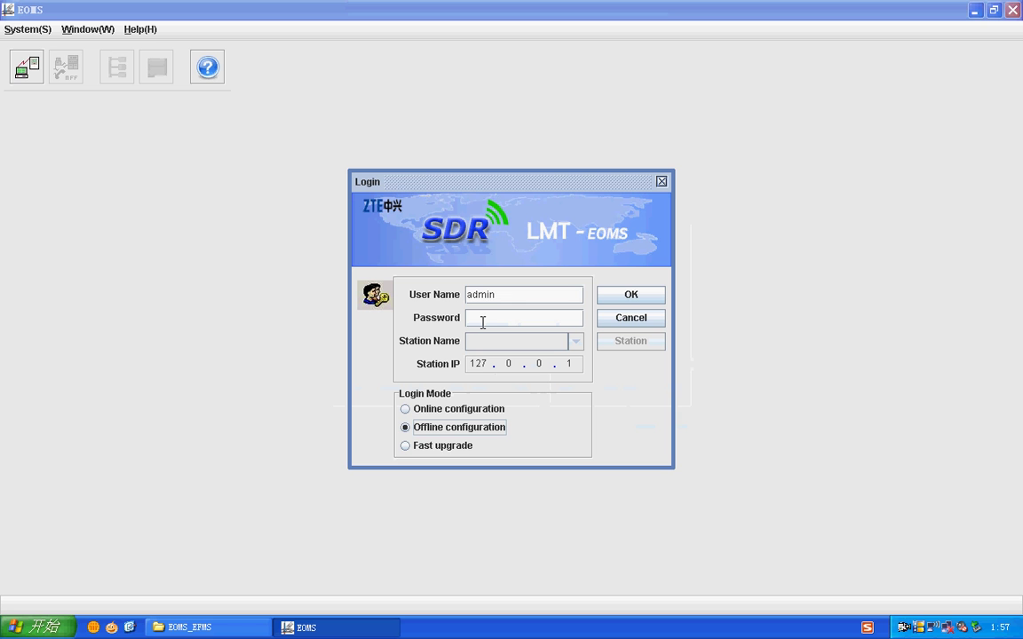
pyautogui.click(482, 322)
pyautogui.write('••••••••')
pyautogui.click(634, 300)
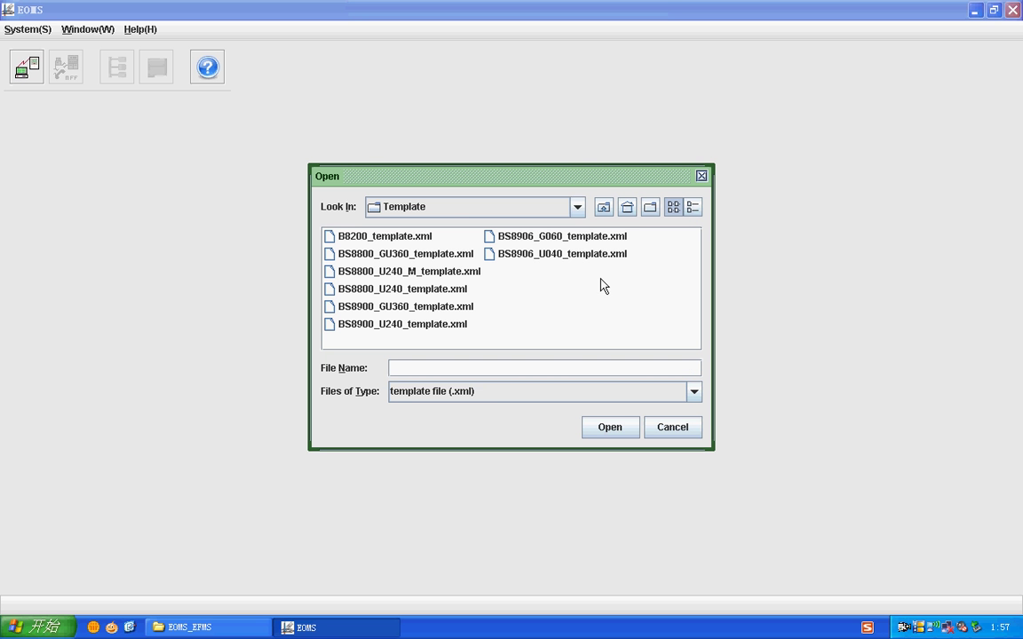
# Look through the available base station templates and open B8200_template.xml
pyautogui.click(394, 255)
pyautogui.click(394, 271)
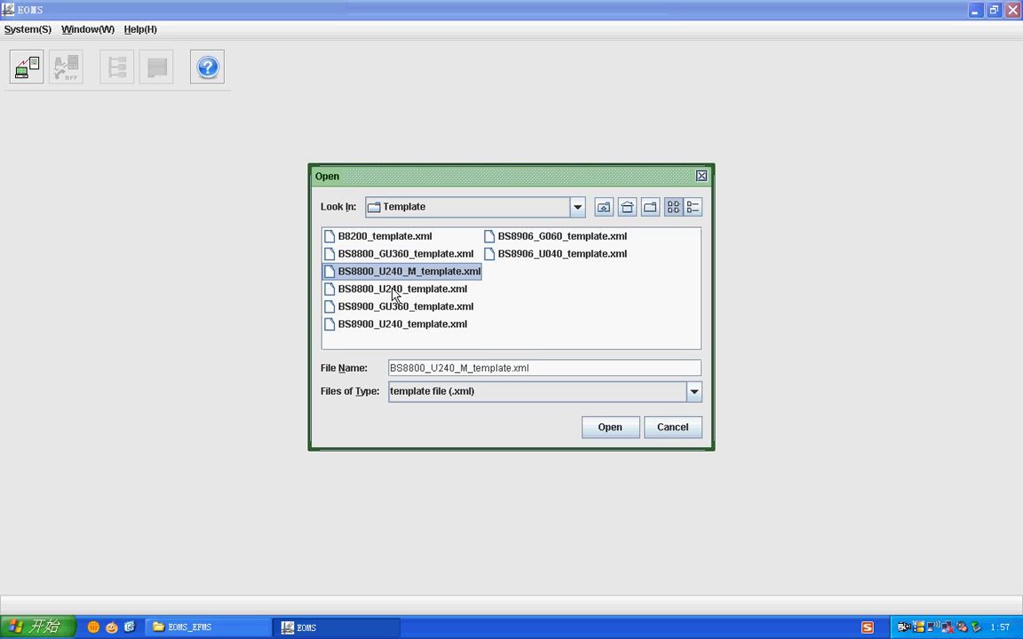
pyautogui.click(394, 289)
pyautogui.click(401, 306)
pyautogui.click(403, 324)
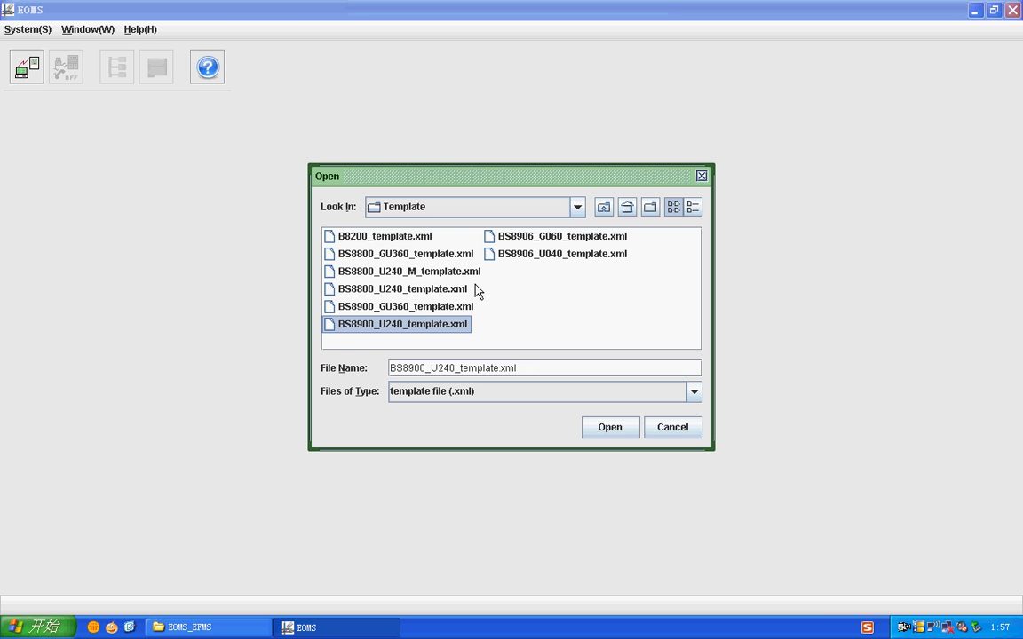
pyautogui.click(524, 237)
pyautogui.click(508, 256)
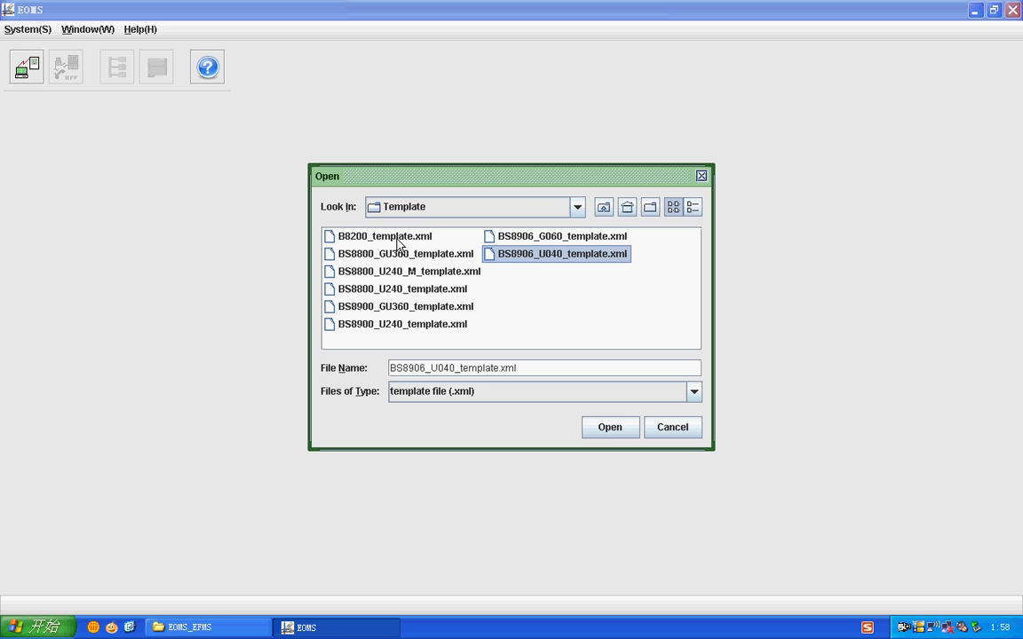
pyautogui.click(397, 238)
pyautogui.click(605, 429)
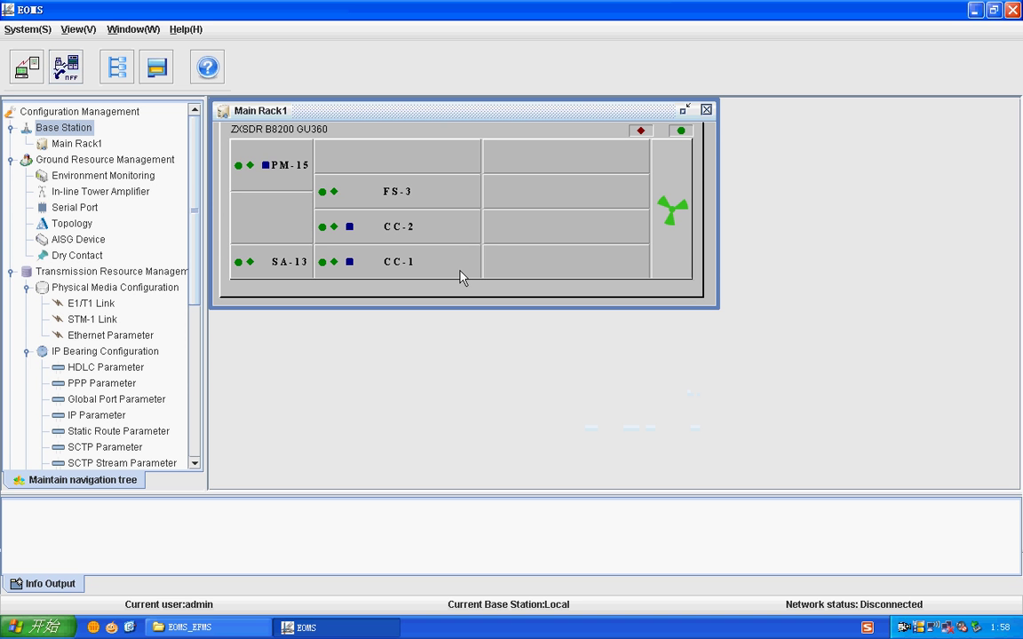
# Add a UBPG board to slot 7 of Main Rack1
pyautogui.click(571, 211)
pyautogui.rightClick(571, 210)
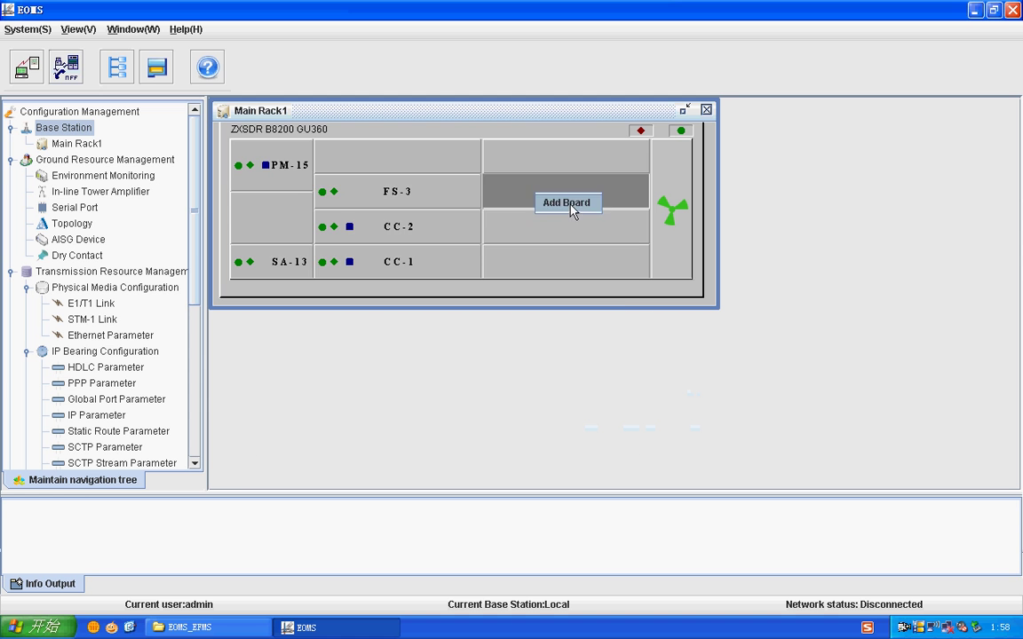
pyautogui.click(569, 206)
pyautogui.click(508, 279)
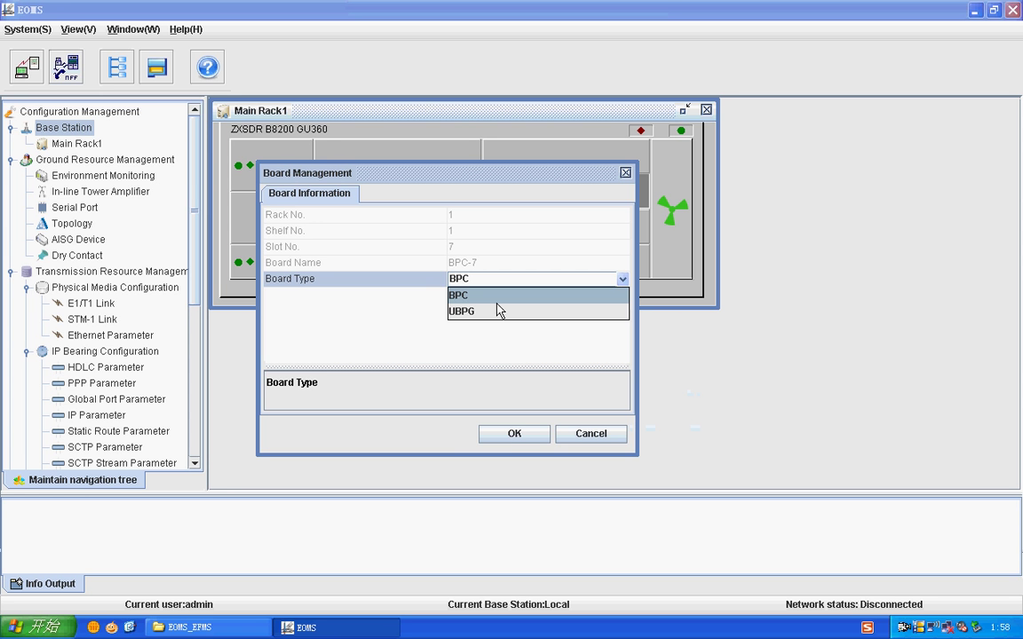
pyautogui.click(497, 311)
pyautogui.click(523, 434)
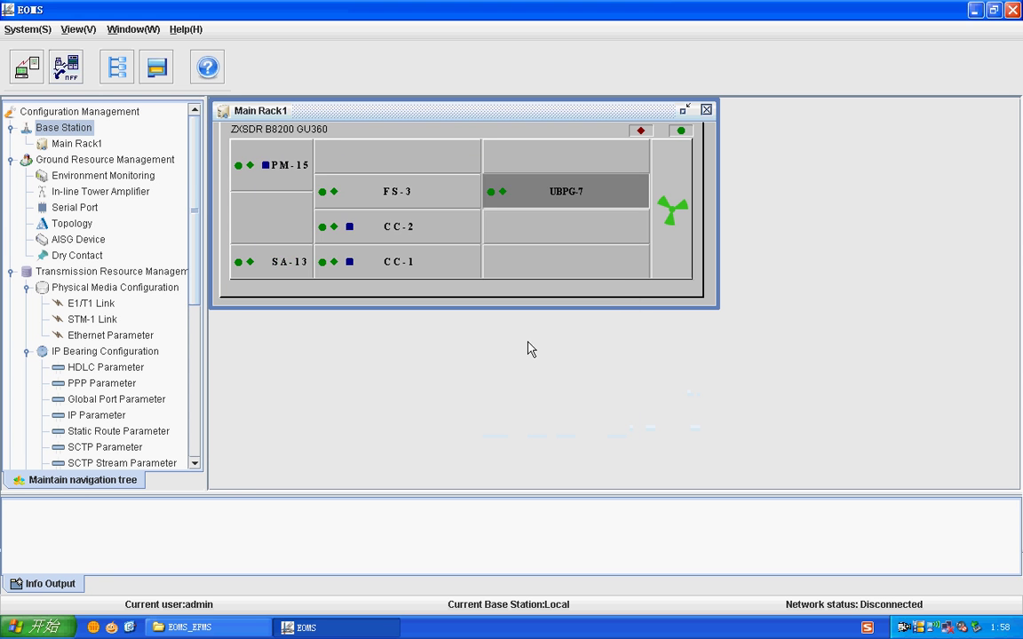
# Add a UBPG board to slot 6 of Main Rack1, directly below the UBPG-7 board
pyautogui.click(573, 229)
pyautogui.rightClick(573, 231)
pyautogui.click(576, 232)
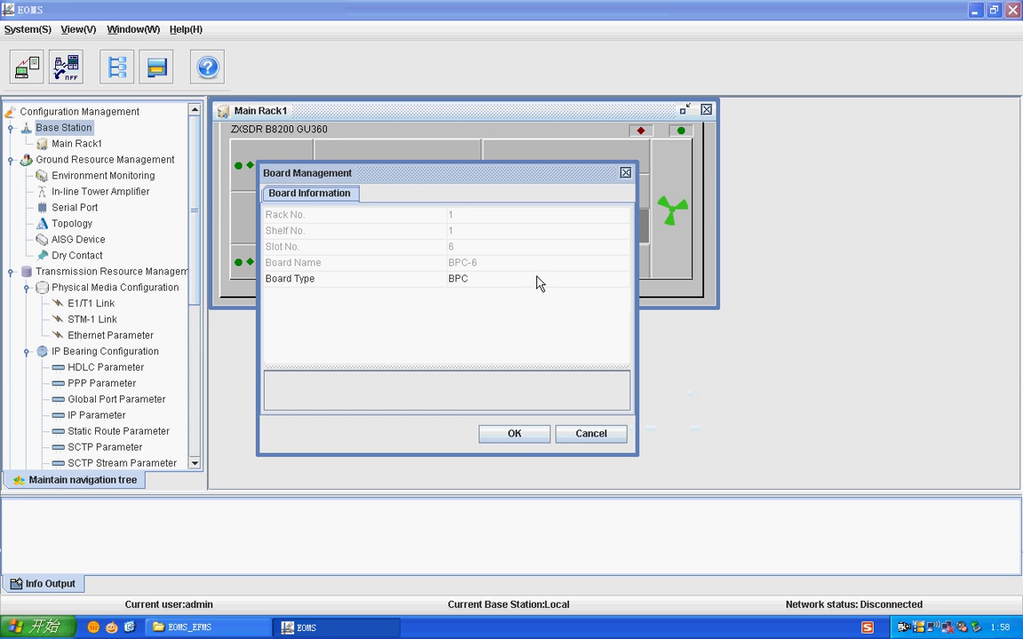
pyautogui.click(539, 282)
pyautogui.click(491, 315)
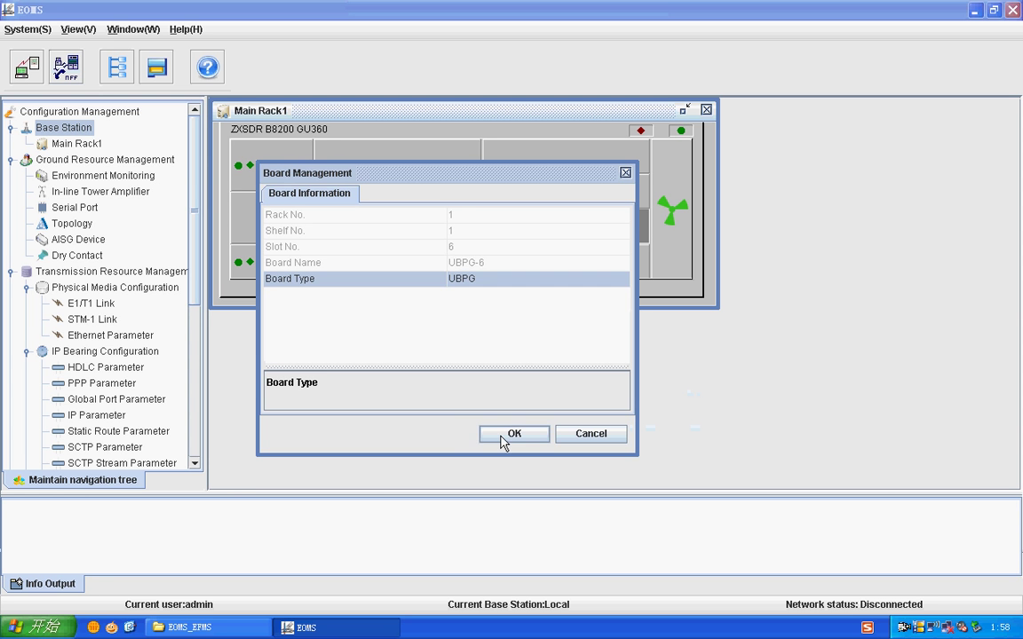
pyautogui.click(513, 434)
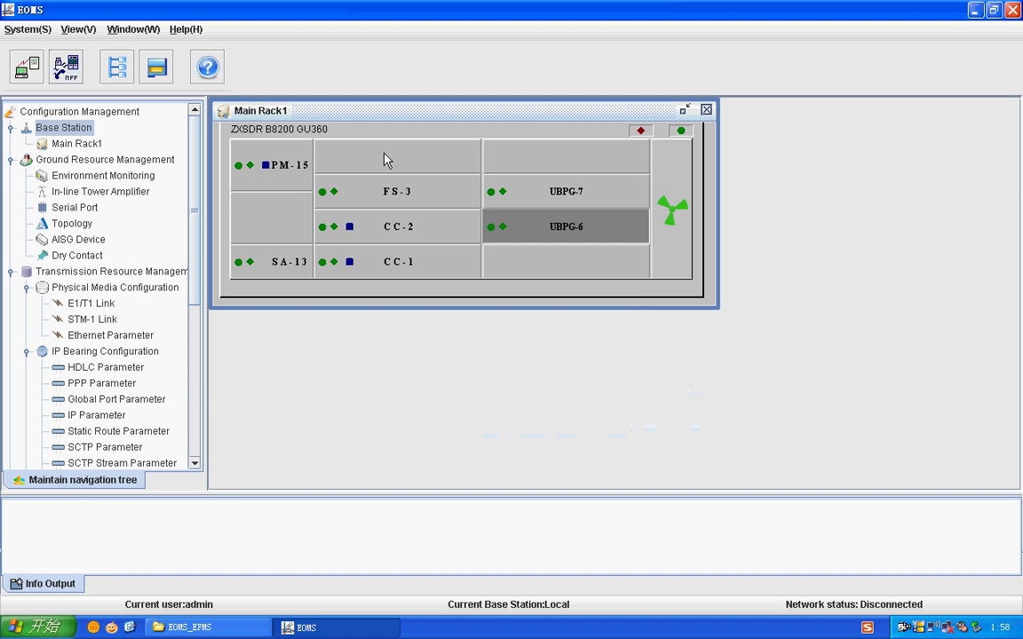
# Add an FS board to the empty slot 4 above FS-3 in Main Rack1
pyautogui.click(385, 158)
pyautogui.rightClick(384, 159)
pyautogui.click(411, 162)
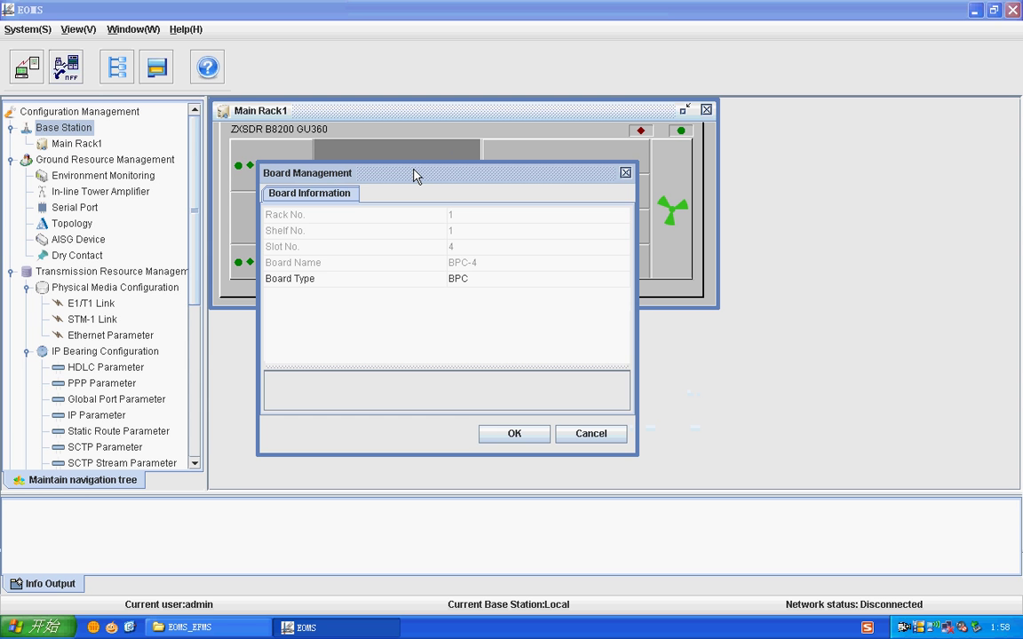
pyautogui.click(482, 284)
pyautogui.click(469, 309)
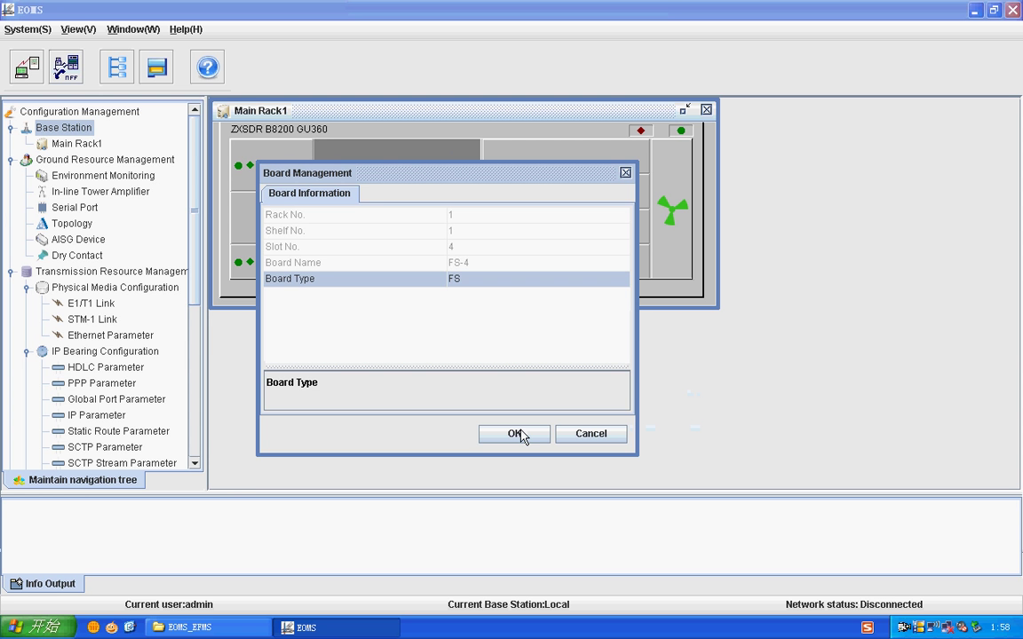
pyautogui.click(516, 434)
# Add a UBPG board to slot 8 of Main Rack1, directly above the UBPG-7 board
pyautogui.click(521, 166)
pyautogui.rightClick(521, 166)
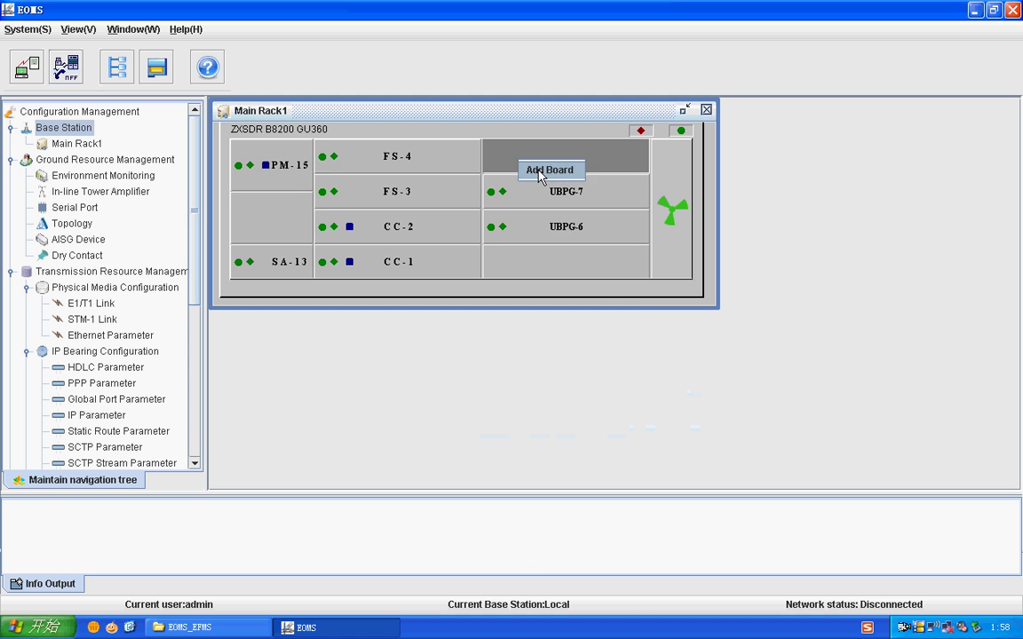
pyautogui.click(538, 170)
pyautogui.click(483, 278)
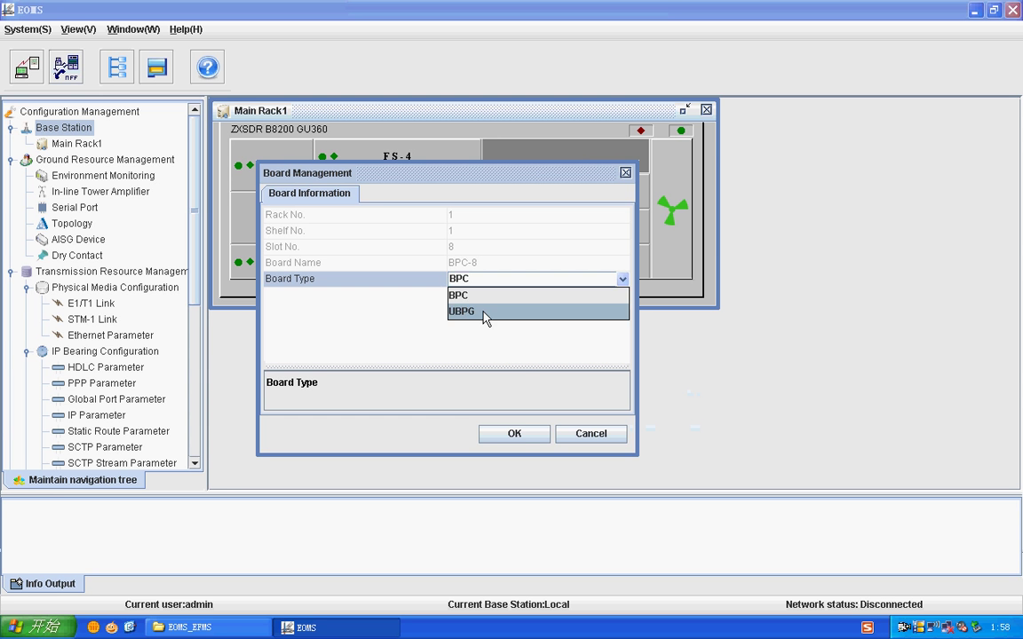
pyautogui.click(486, 312)
pyautogui.click(515, 434)
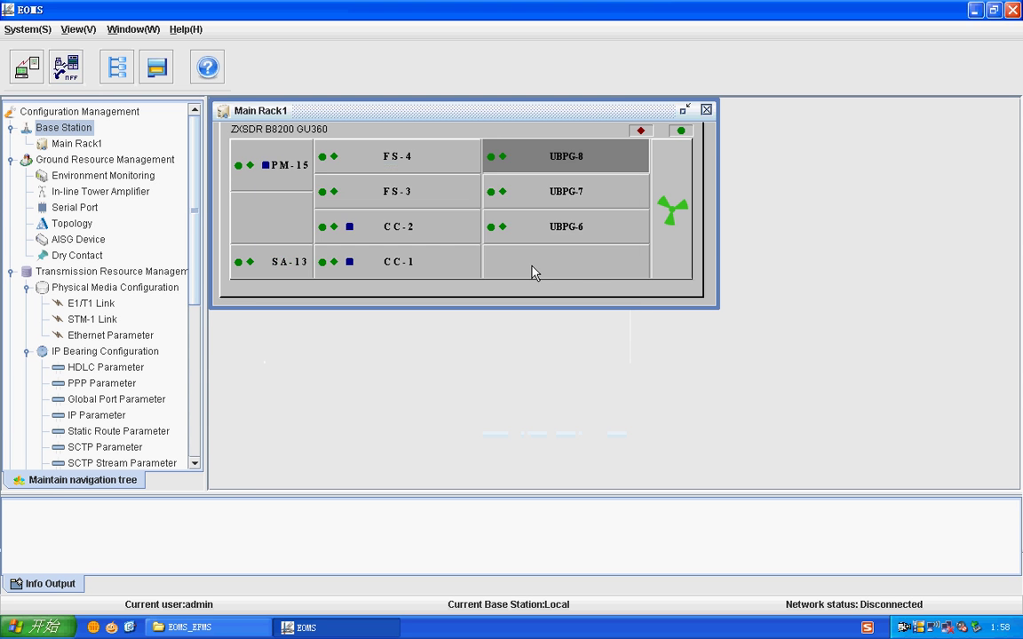
# Add a UBPG board to slot 5 of Main Rack1, directly below the UBPG-6 board
pyautogui.click(535, 273)
pyautogui.rightClick(534, 273)
pyautogui.click(553, 272)
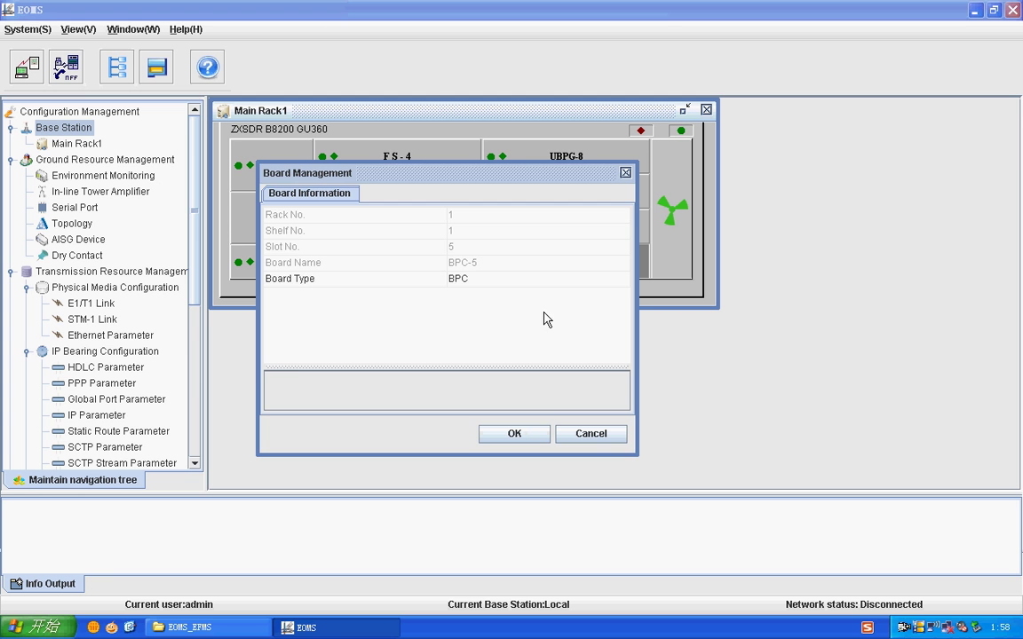
pyautogui.click(486, 281)
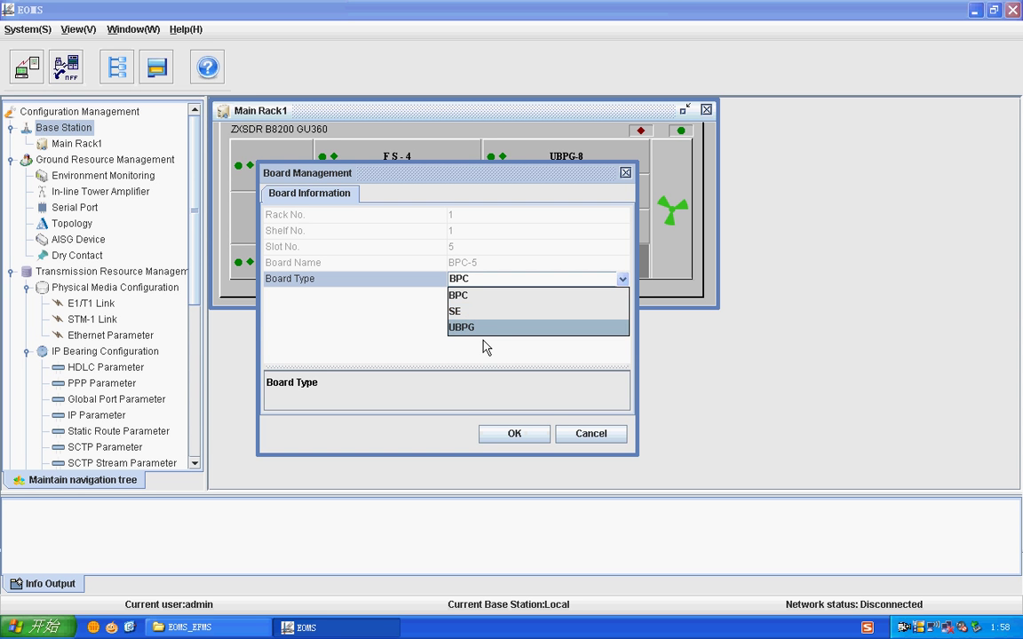
pyautogui.click(479, 328)
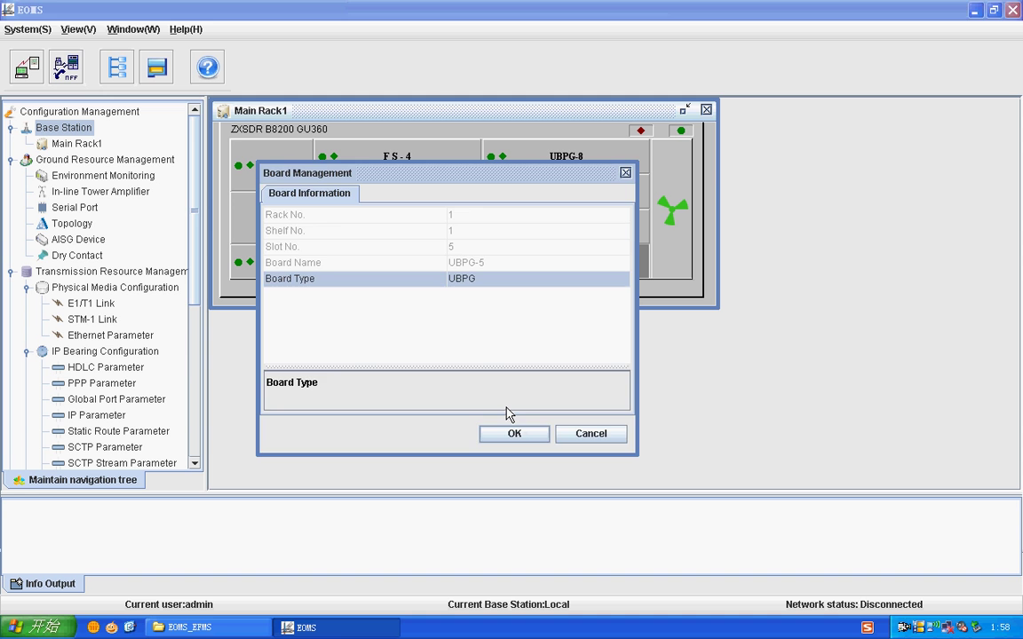
pyautogui.click(514, 434)
# Add a PM board to the empty slot 14 between PM-15 and SA-13 in Main Rack1
pyautogui.rightClick(235, 226)
pyautogui.click(278, 234)
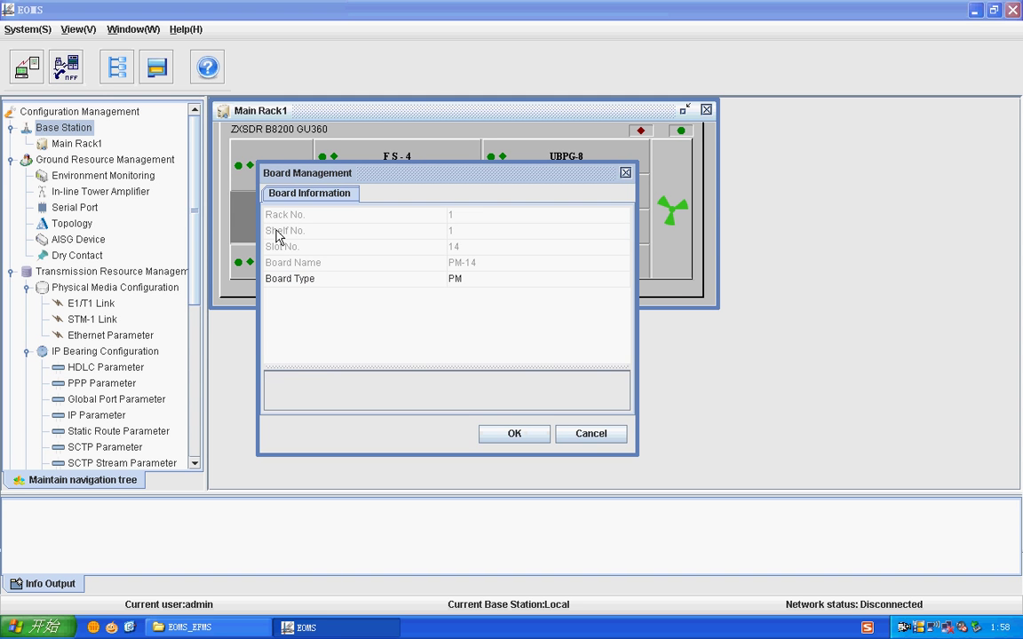
pyautogui.click(459, 282)
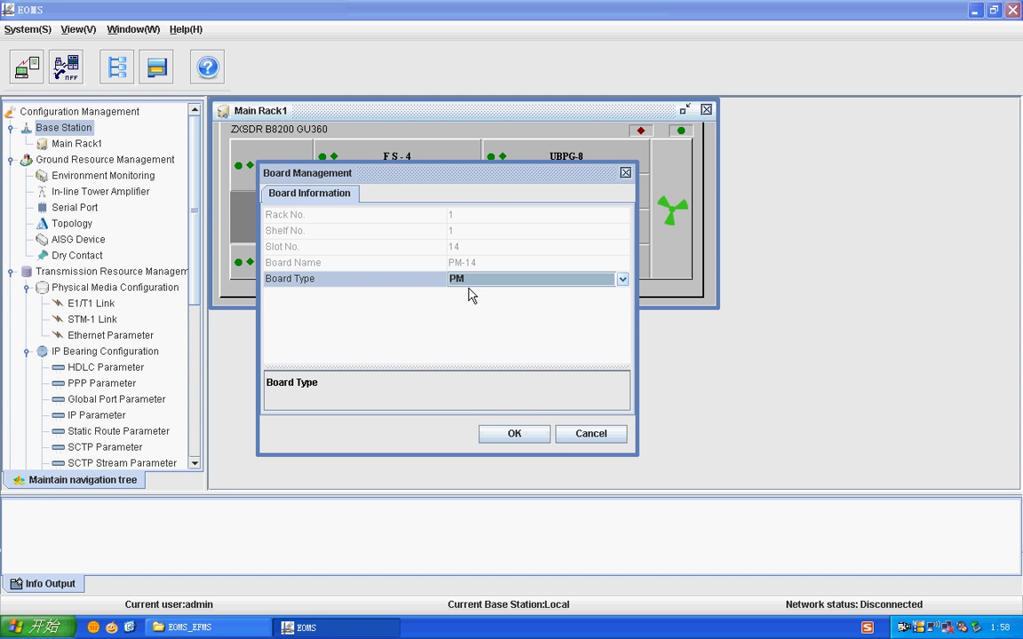
pyautogui.click(530, 435)
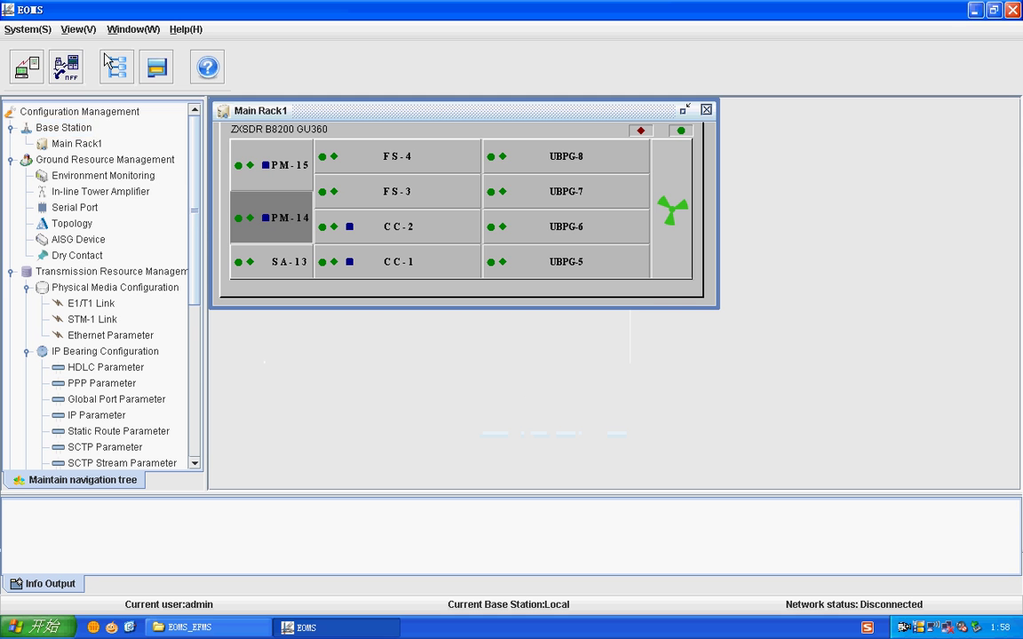
# Add an RRU rack of type R8860 to the base station, leaving the rack name empty
pyautogui.rightClick(50, 126)
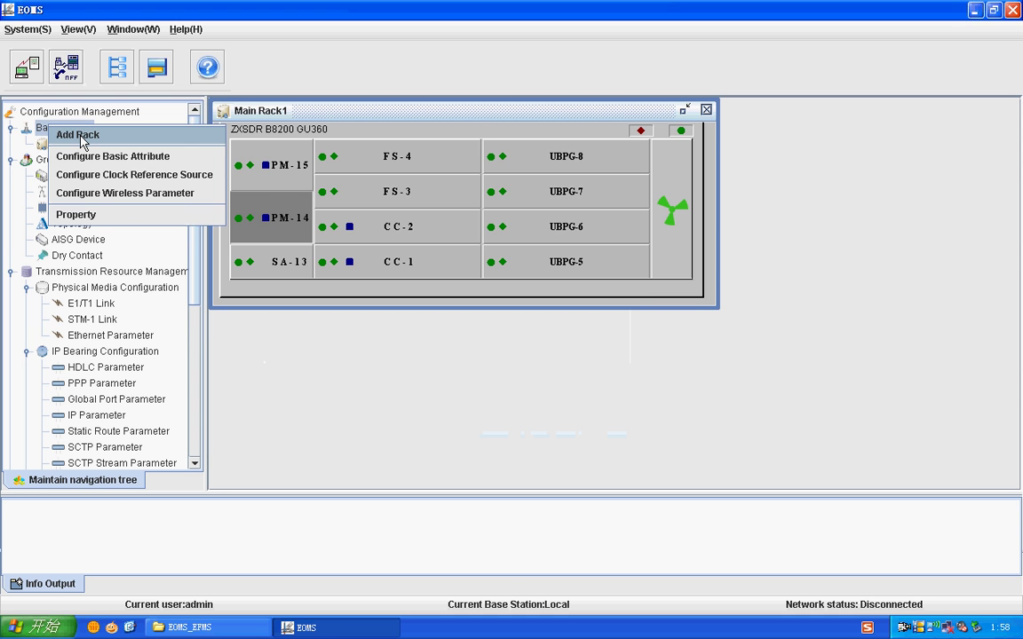
pyautogui.click(82, 138)
pyautogui.click(468, 215)
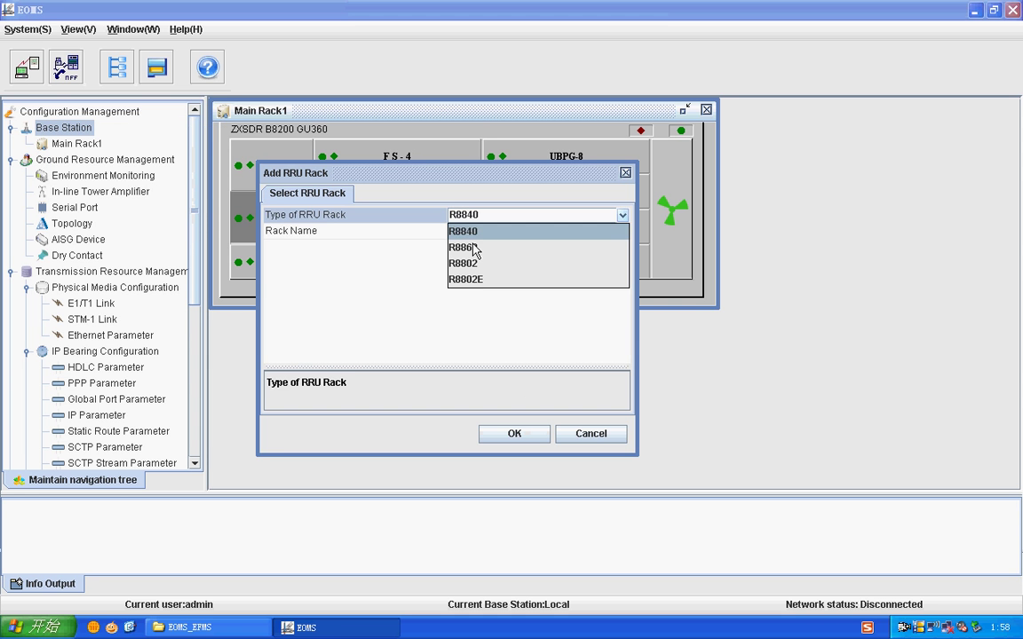
pyautogui.click(470, 248)
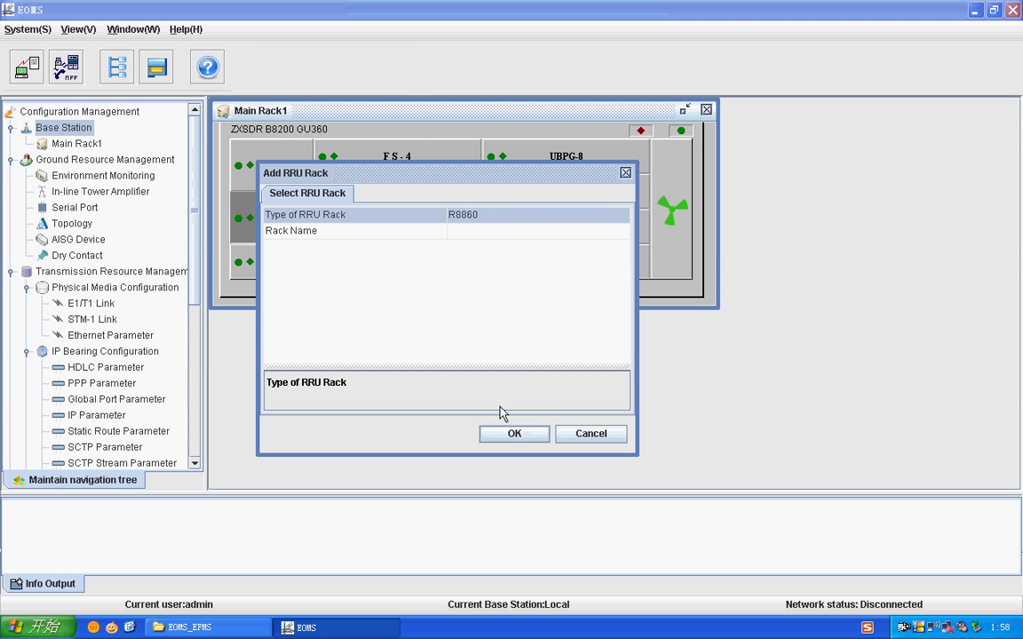
pyautogui.click(515, 433)
# Add an antenna to each of the two empty upper slots of the RRU2 rack
pyautogui.click(269, 192)
pyautogui.rightClick(268, 190)
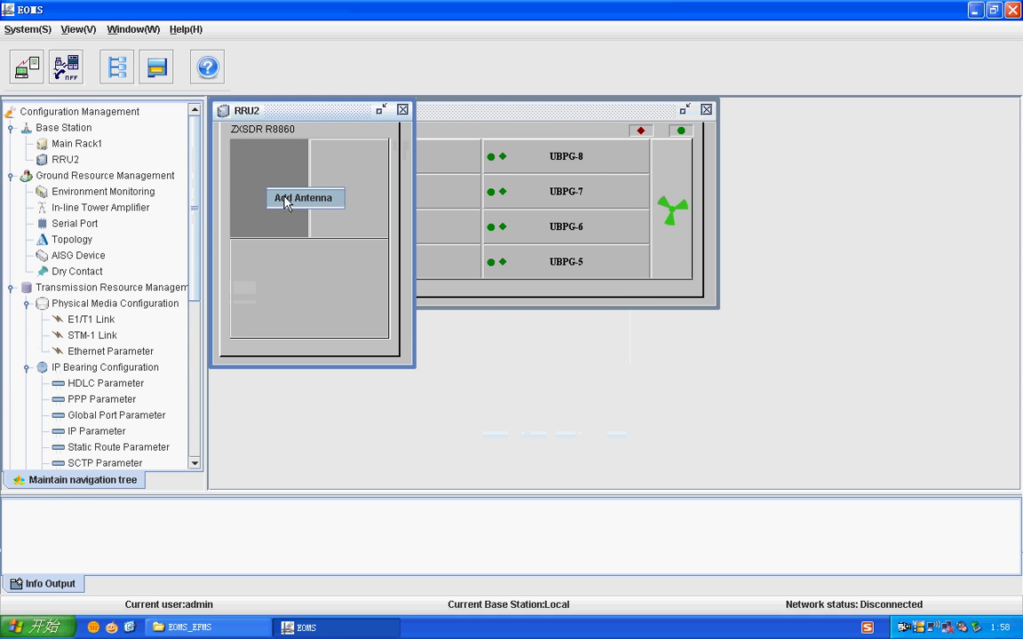
pyautogui.click(286, 201)
pyautogui.click(524, 433)
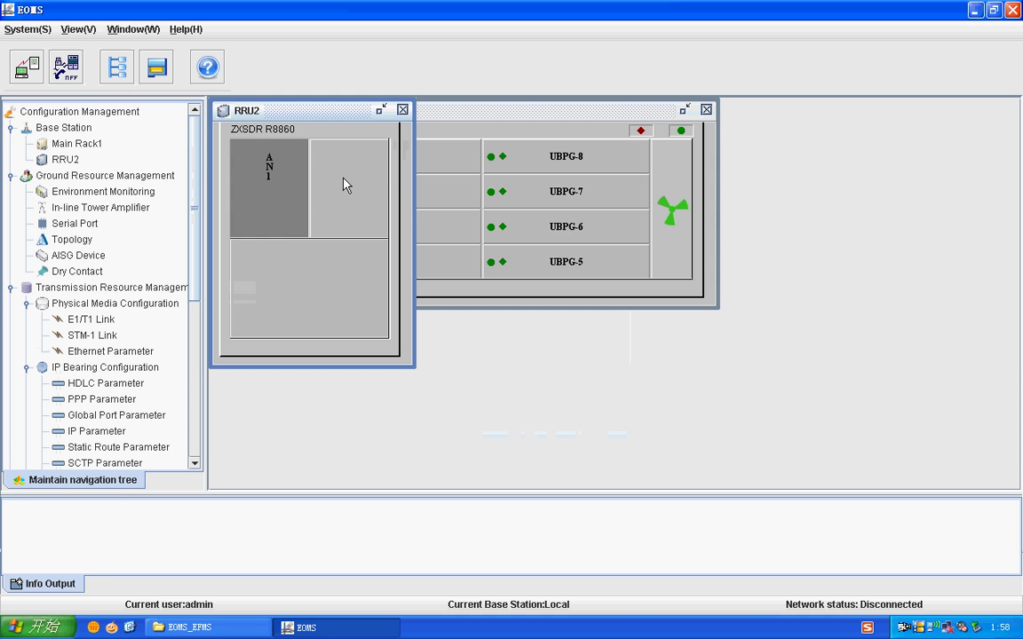
pyautogui.rightClick(346, 185)
pyautogui.click(361, 196)
pyautogui.click(533, 433)
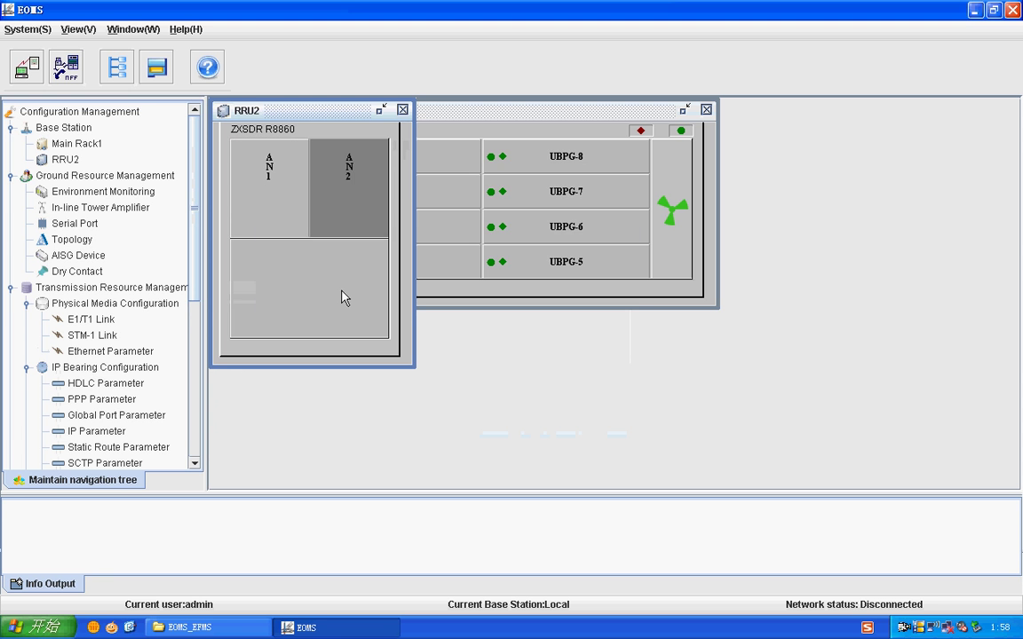
# Add a board of type DTR-GU906 to the large empty slot below the antennas in RRU2
pyautogui.rightClick(344, 298)
pyautogui.click(366, 299)
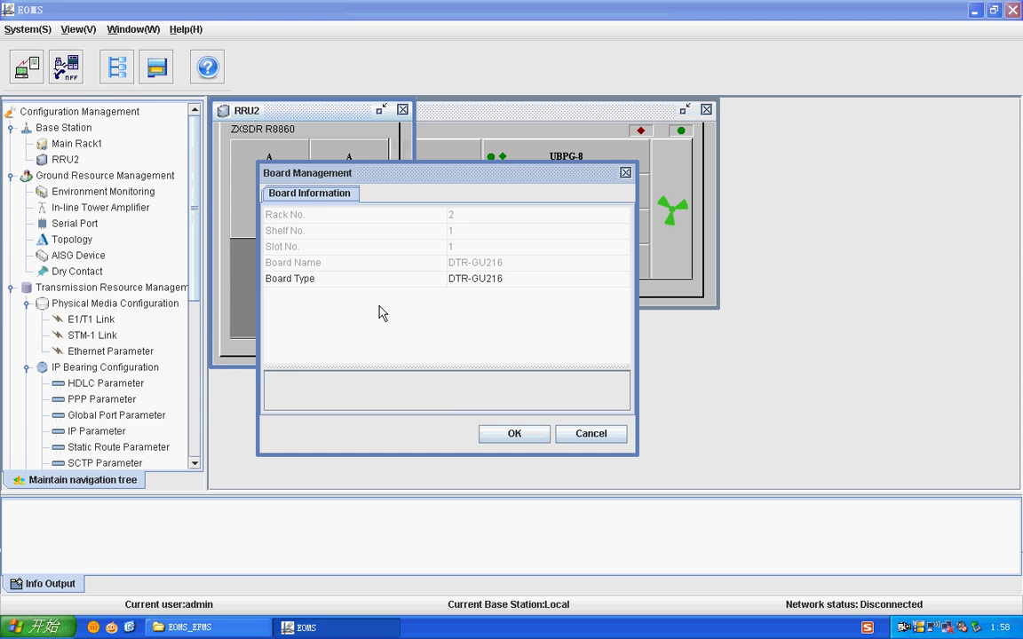
pyautogui.click(476, 282)
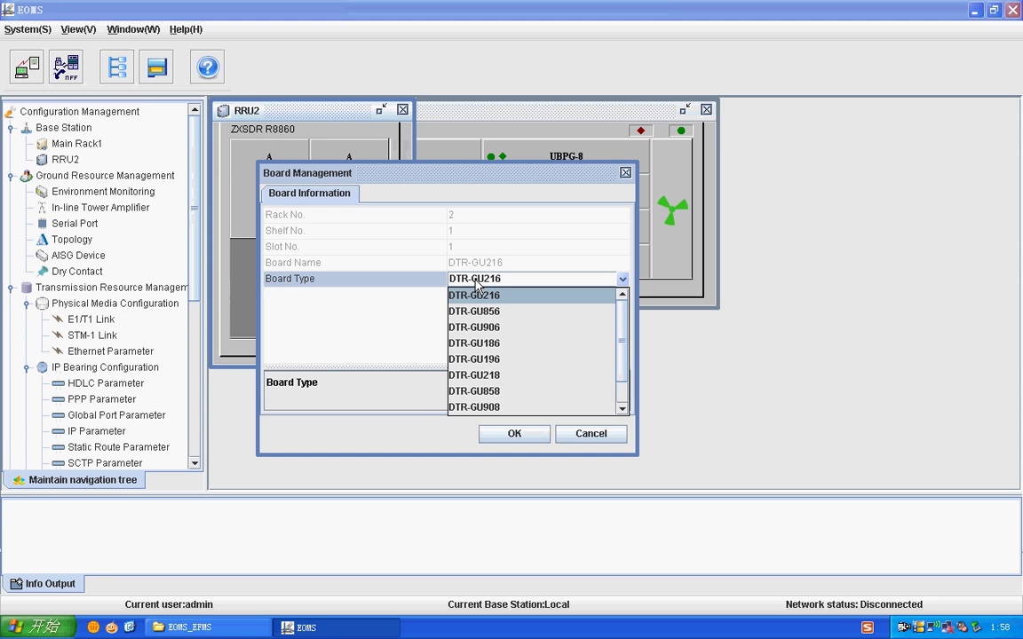
pyautogui.click(495, 328)
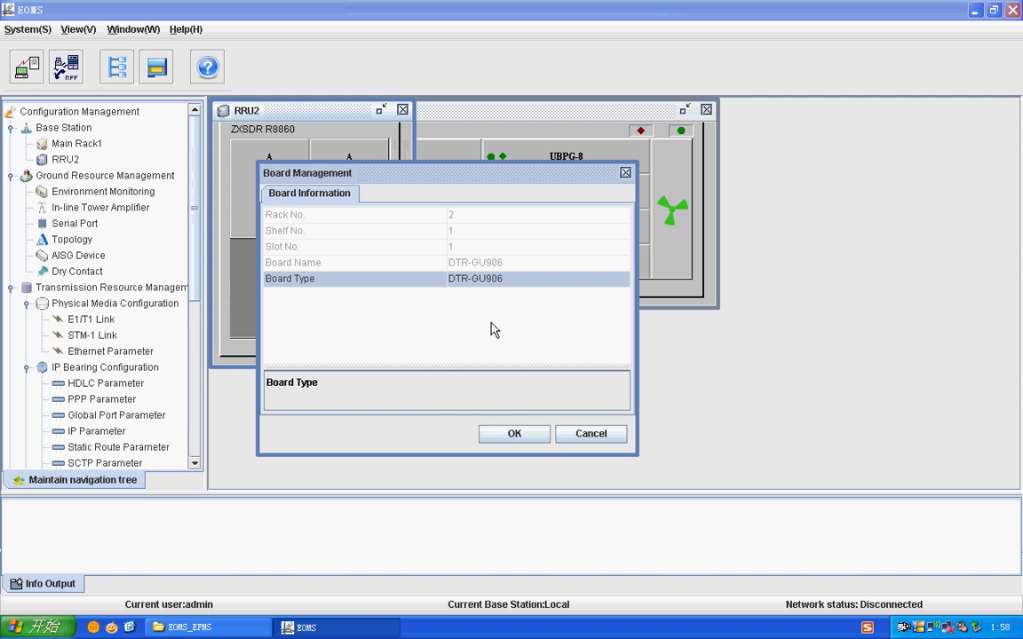
pyautogui.click(523, 436)
# Add a second RRU rack of type R8860 to the base station, leaving the rack name empty
pyautogui.click(78, 133)
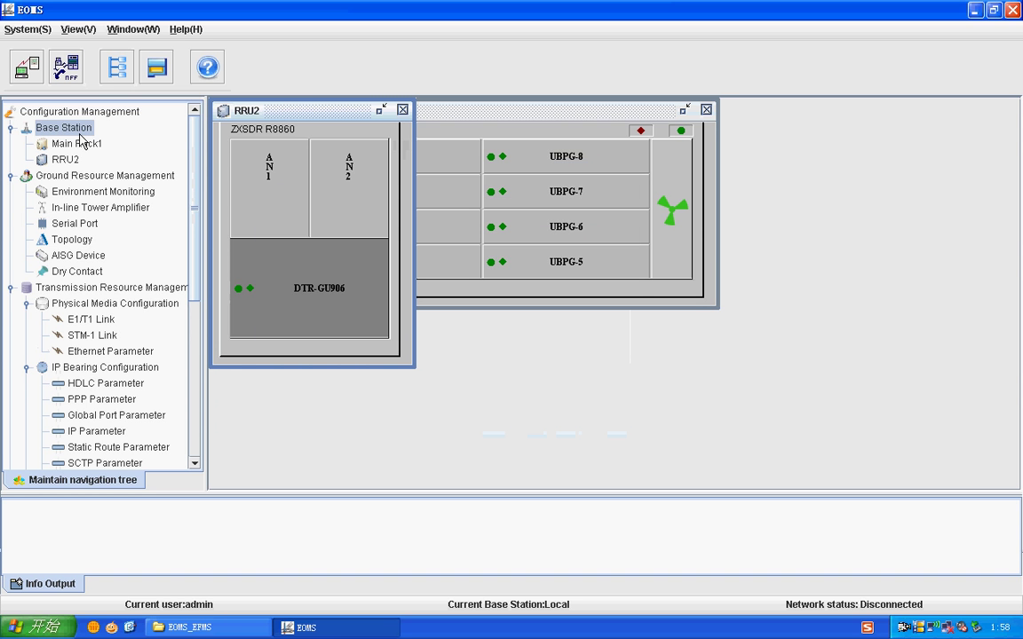
pyautogui.rightClick(80, 139)
pyautogui.click(93, 142)
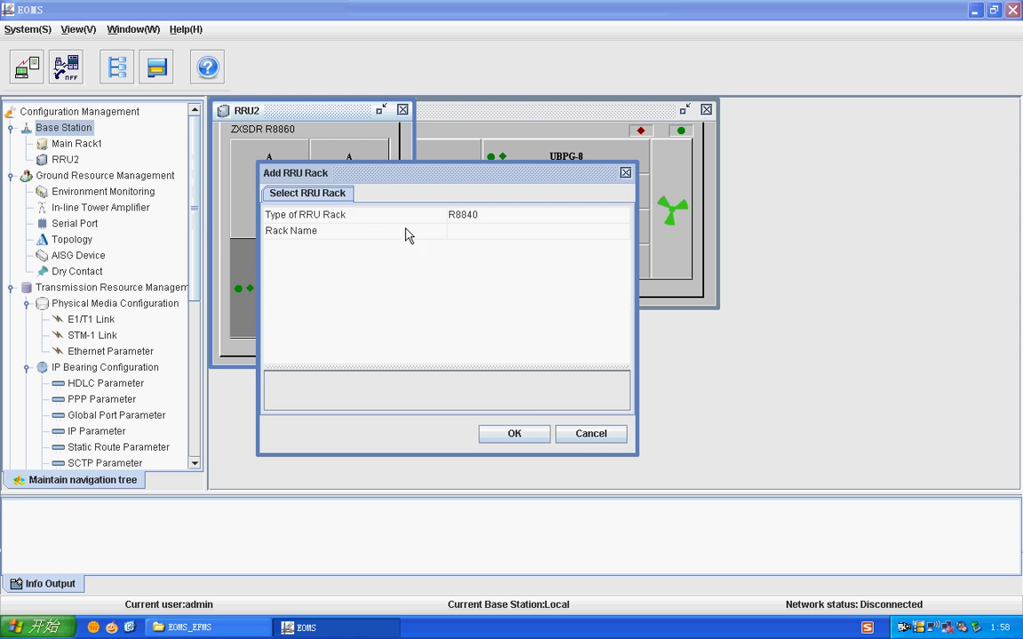
pyautogui.click(454, 218)
pyautogui.click(484, 235)
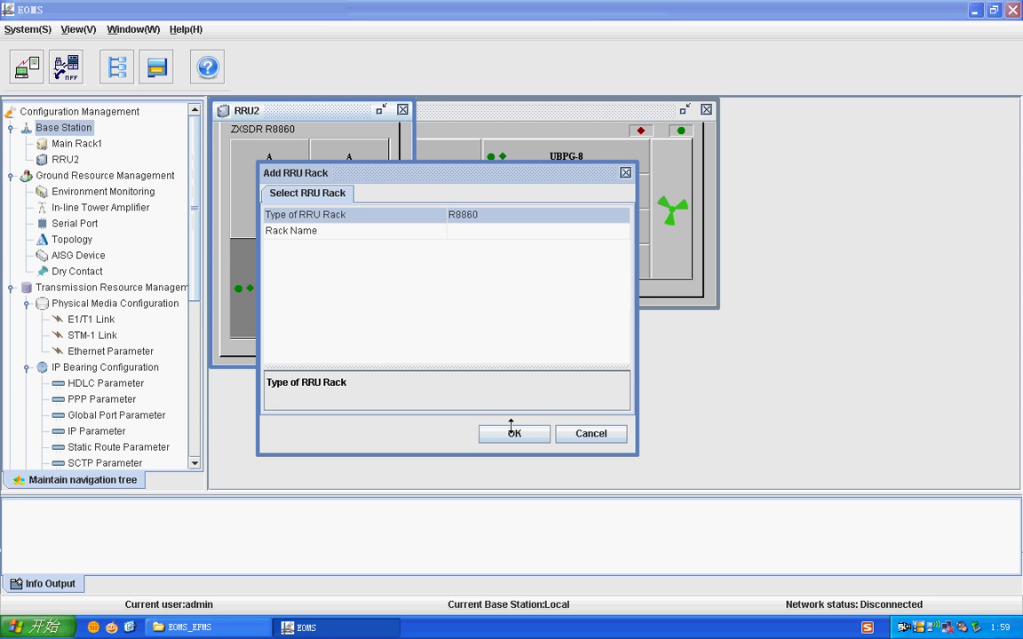
pyautogui.click(513, 431)
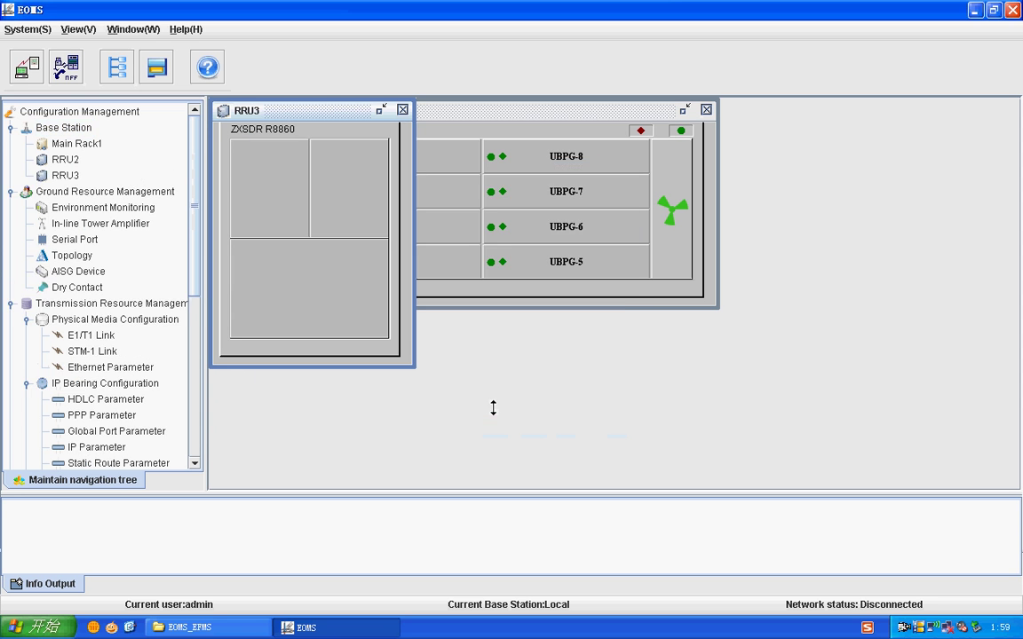
# Add ANT antennas AN1 and AN2 to the two empty upper slots of the RRU3 rack
pyautogui.rightClick(286, 207)
pyautogui.click(302, 203)
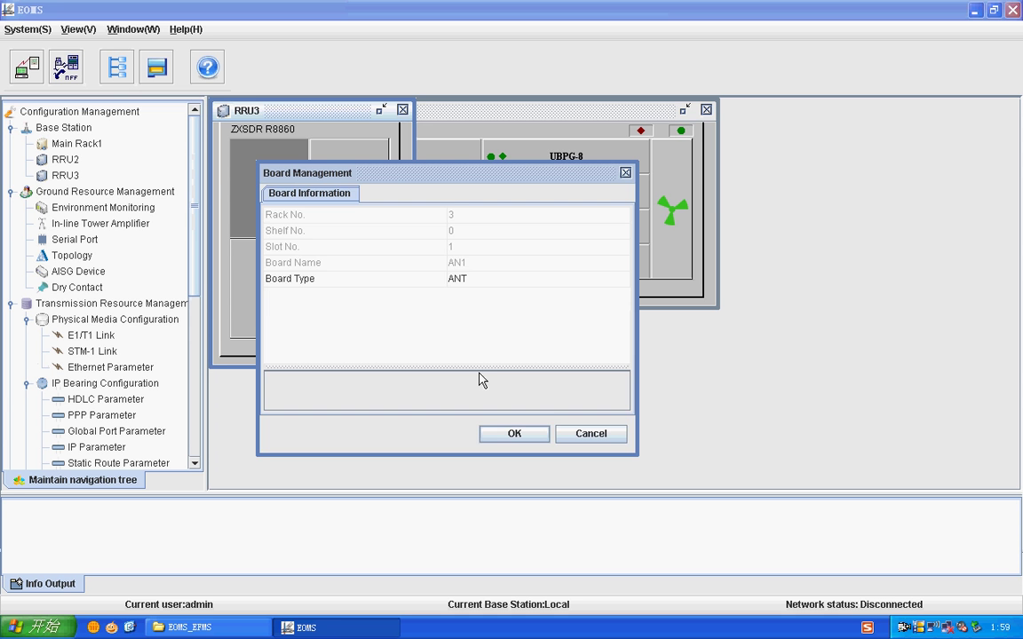
pyautogui.click(514, 433)
pyautogui.rightClick(355, 188)
pyautogui.click(373, 196)
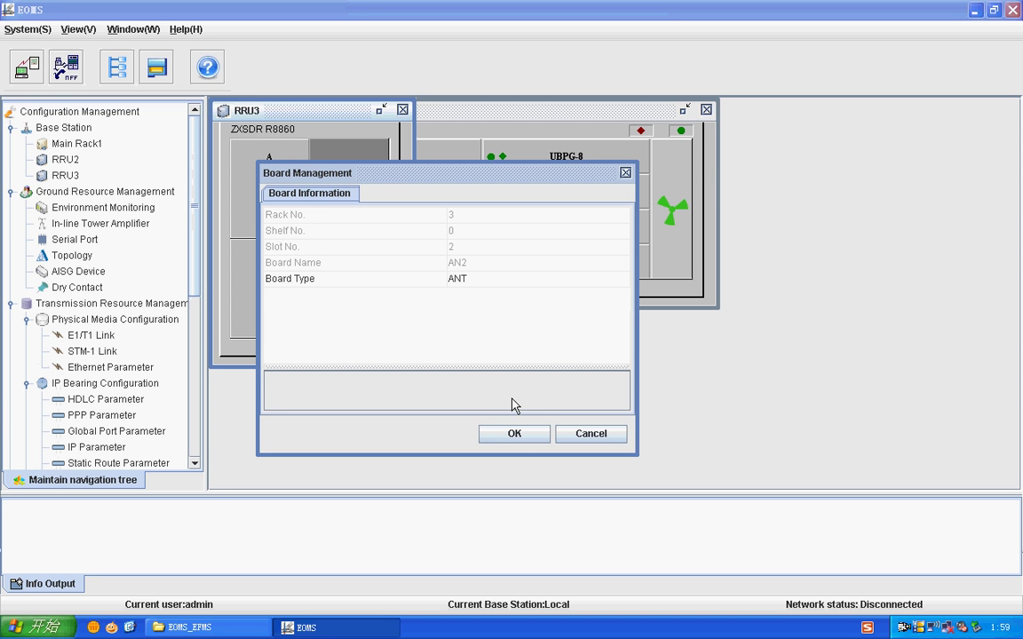
pyautogui.click(514, 433)
# Add a board of type DTR-GU906 to the large empty slot below the antennas in RRU3
pyautogui.rightClick(316, 287)
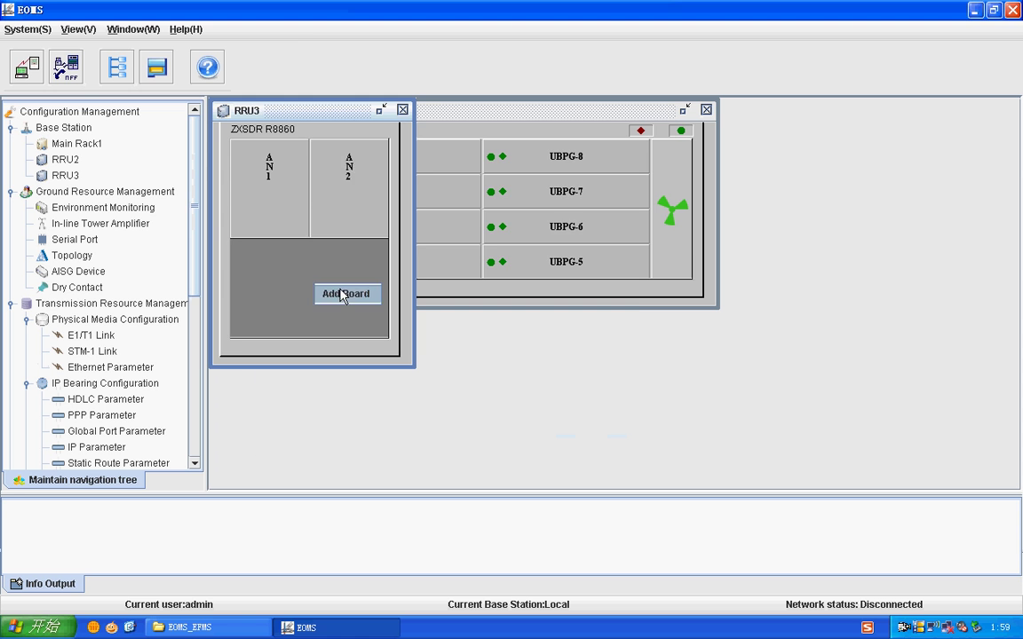
pyautogui.click(344, 294)
pyautogui.click(459, 281)
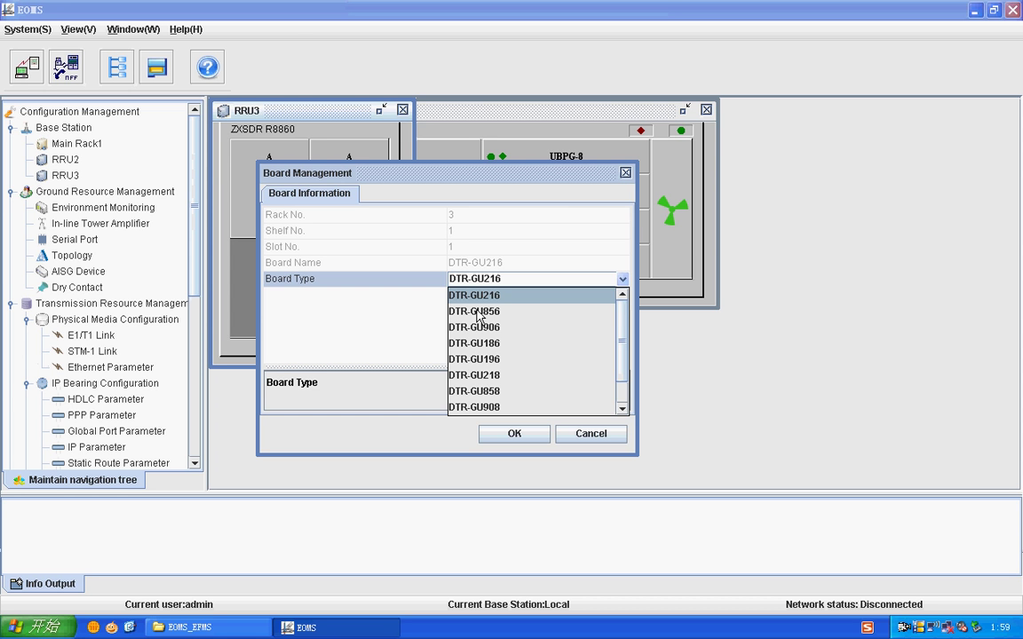
pyautogui.click(477, 326)
pyautogui.click(514, 433)
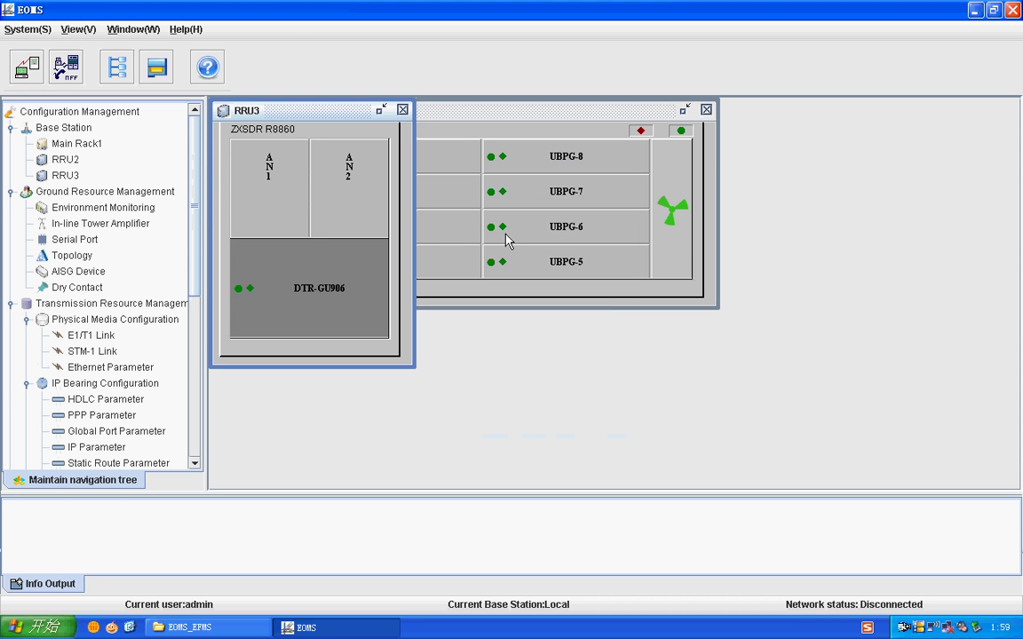
# Add a third RRU rack of type R8860 to the base station, leaving the rack name empty
pyautogui.click(77, 129)
pyautogui.rightClick(69, 130)
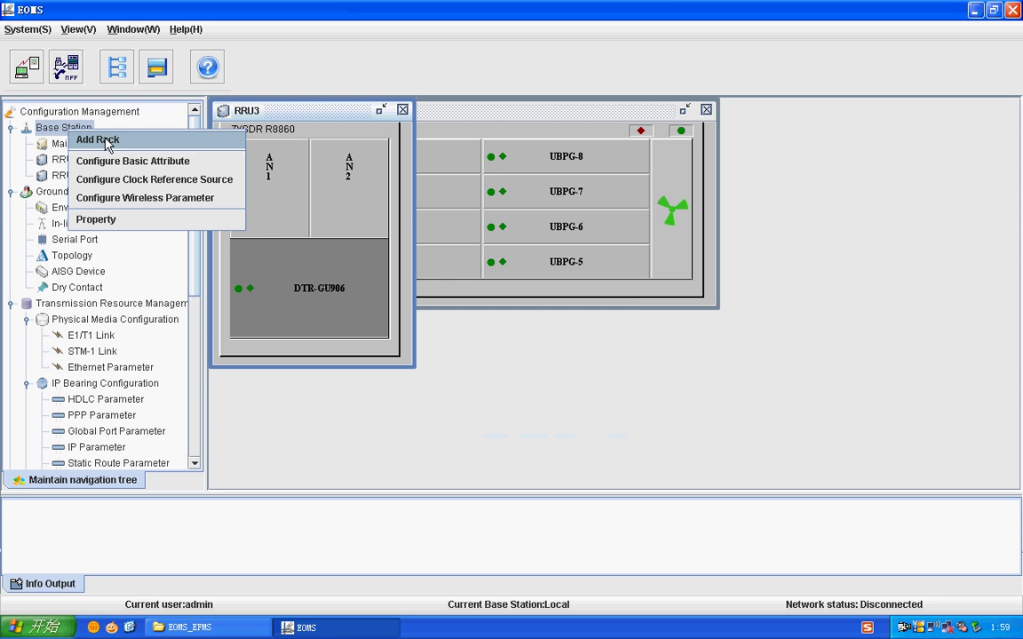
pyautogui.click(102, 140)
pyautogui.click(477, 222)
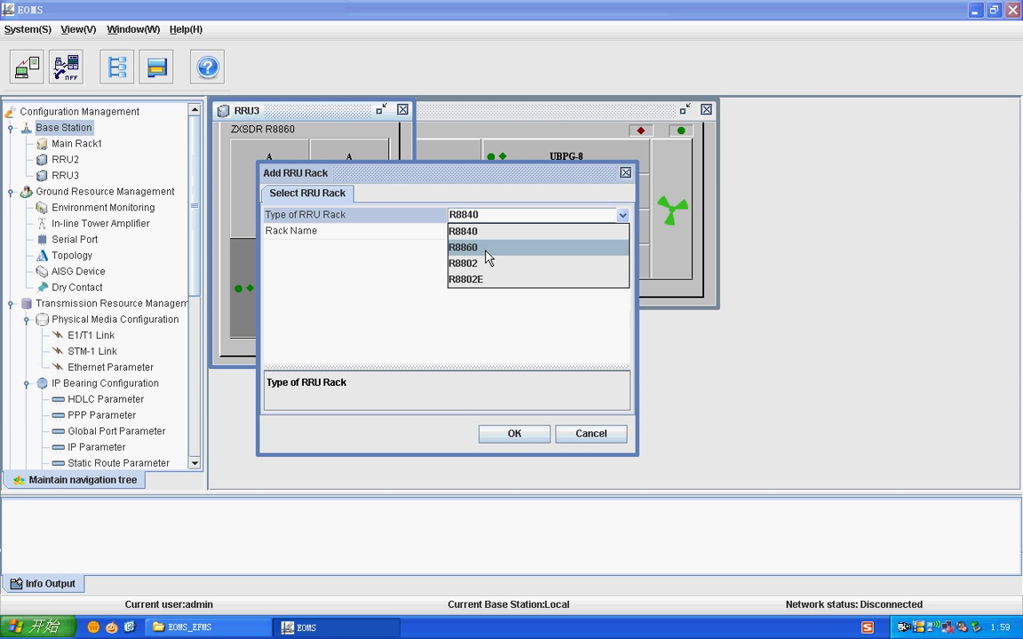
pyautogui.click(484, 247)
pyautogui.click(515, 436)
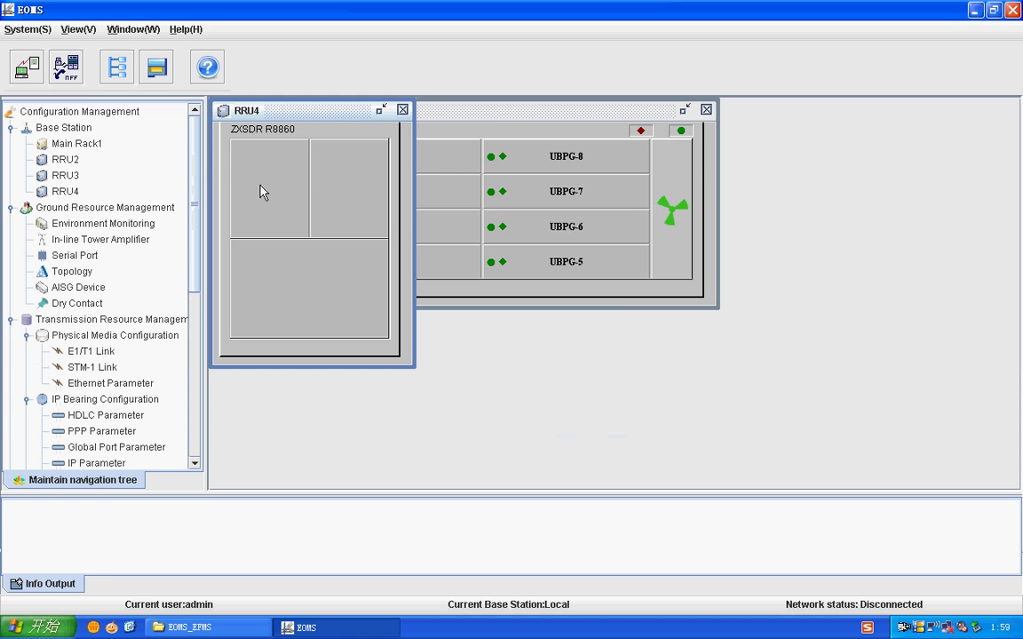
# Add ANT antennas AN1 and AN2 to the two empty upper slots of the RRU4 rack
pyautogui.rightClick(262, 193)
pyautogui.click(302, 193)
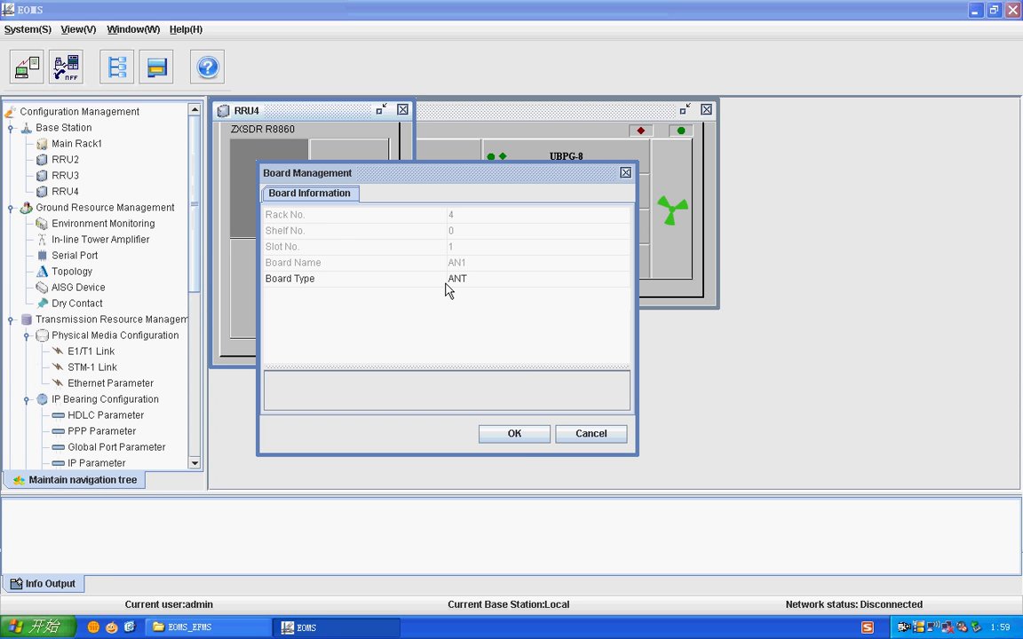
pyautogui.click(516, 437)
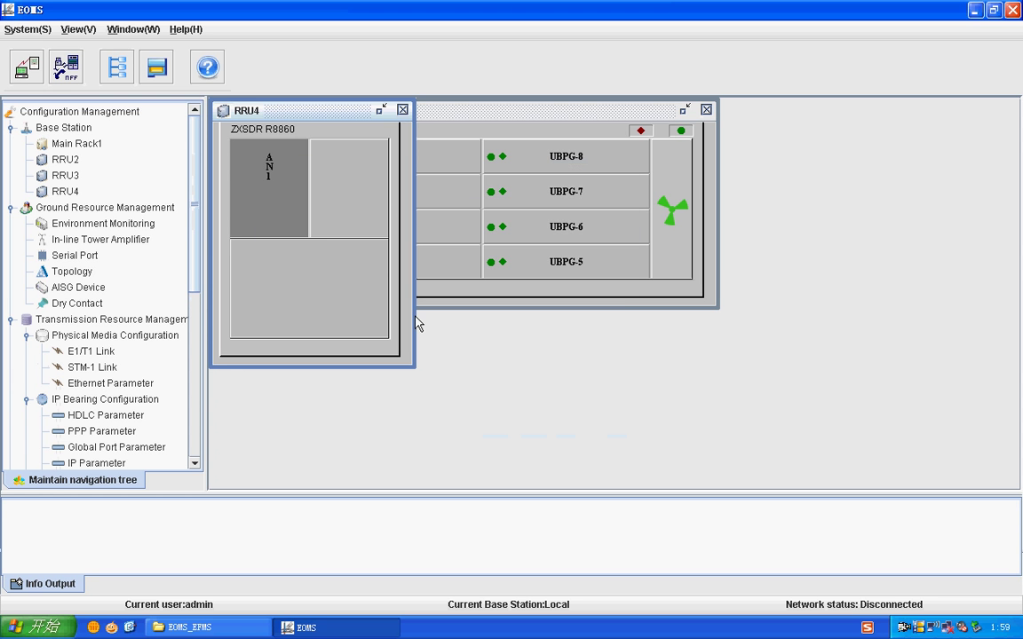
pyautogui.rightClick(341, 187)
pyautogui.click(377, 205)
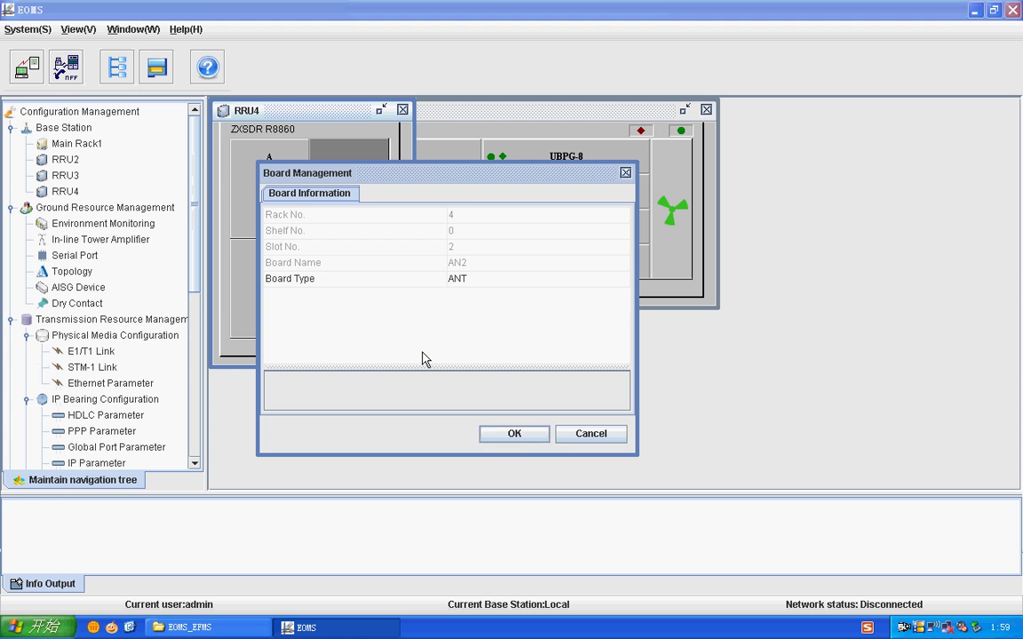
pyautogui.press('Return')
# Add a board of type DTR-GU906 to the large empty slot below the antennas in RRU4
pyautogui.rightClick(302, 297)
pyautogui.click(334, 301)
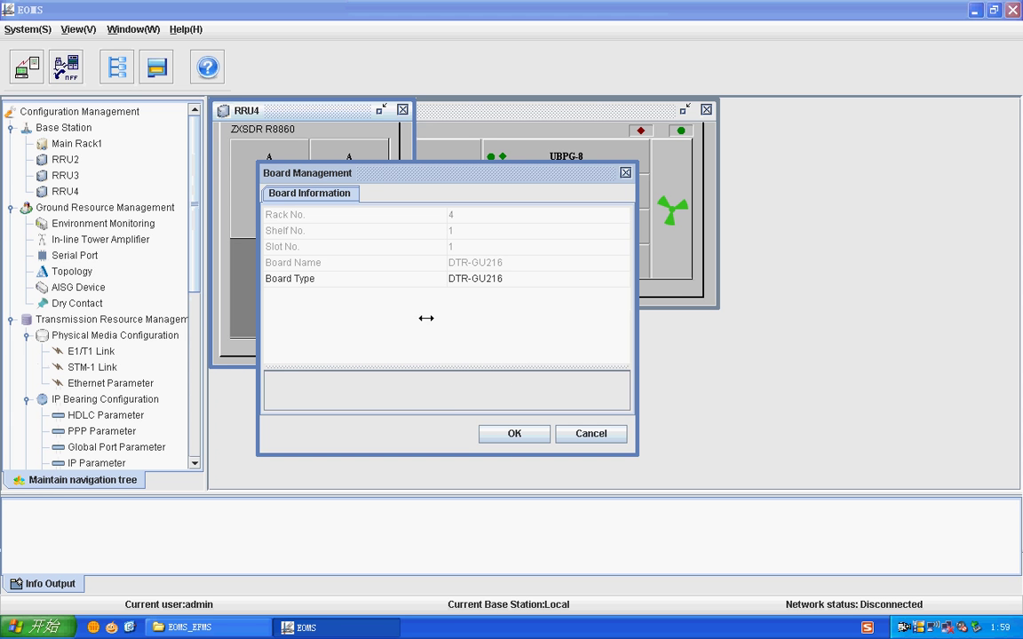
pyautogui.click(479, 279)
pyautogui.click(479, 279)
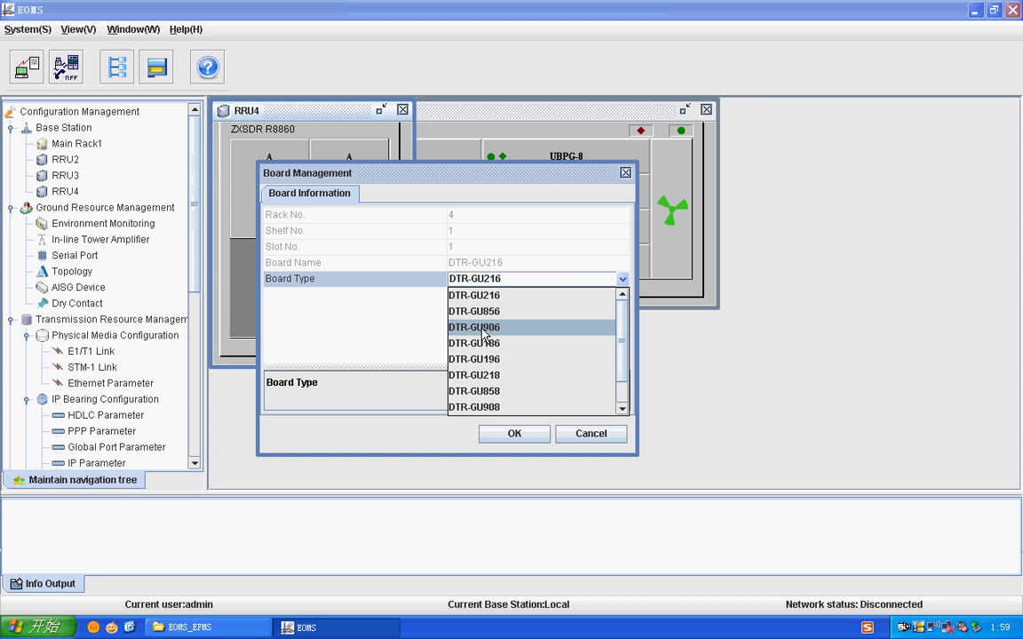
pyautogui.click(484, 327)
pyautogui.click(515, 432)
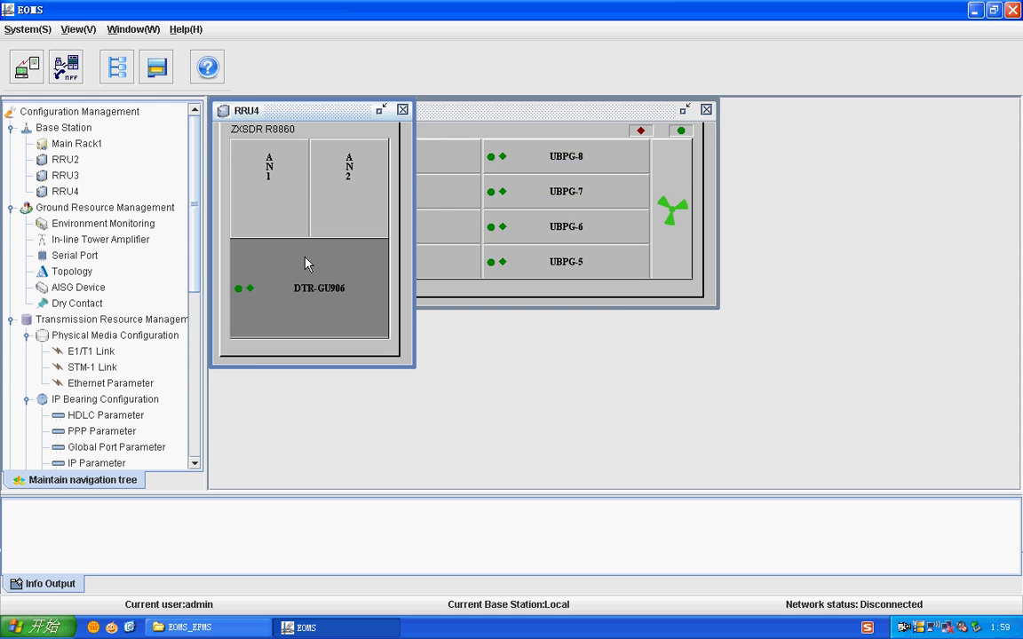
pyautogui.rightClick(92, 128)
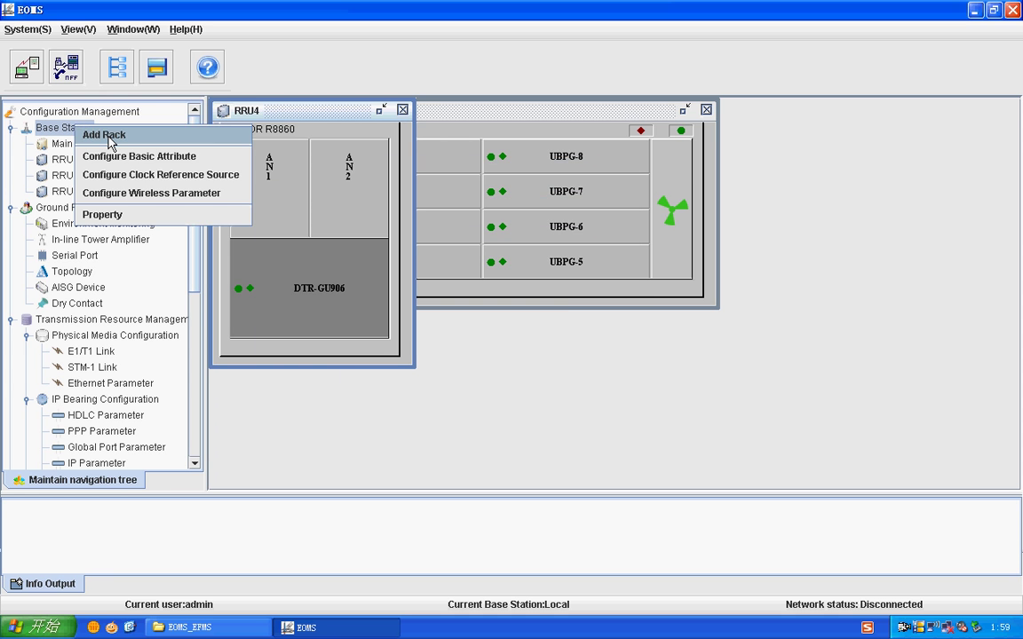
pyautogui.click(107, 135)
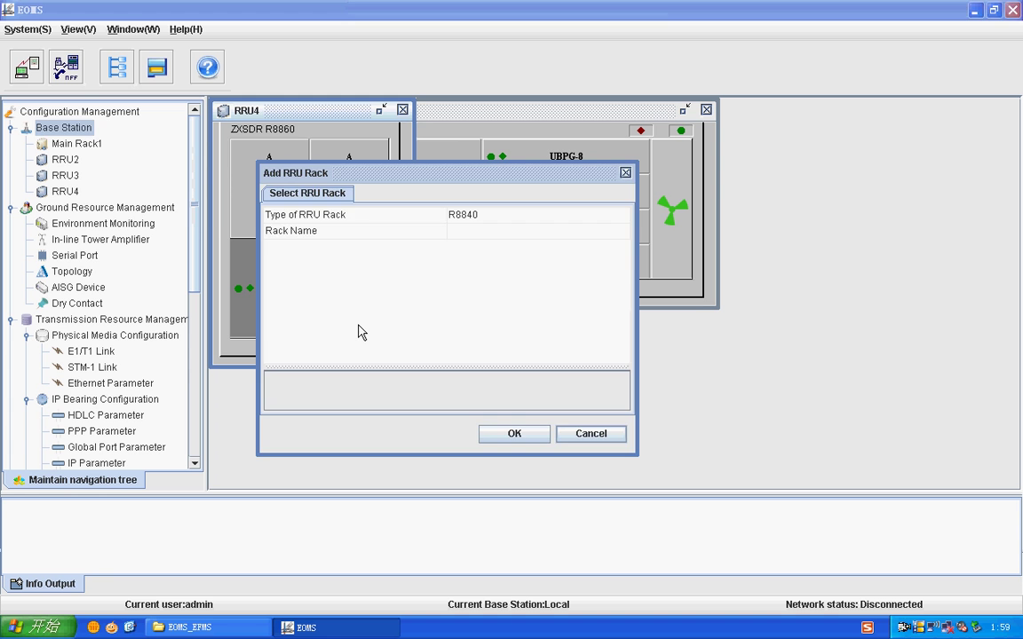
pyautogui.press('Escape')
# Open the base station's basic attributes and set the NodeB ID to 12
pyautogui.rightClick(59, 127)
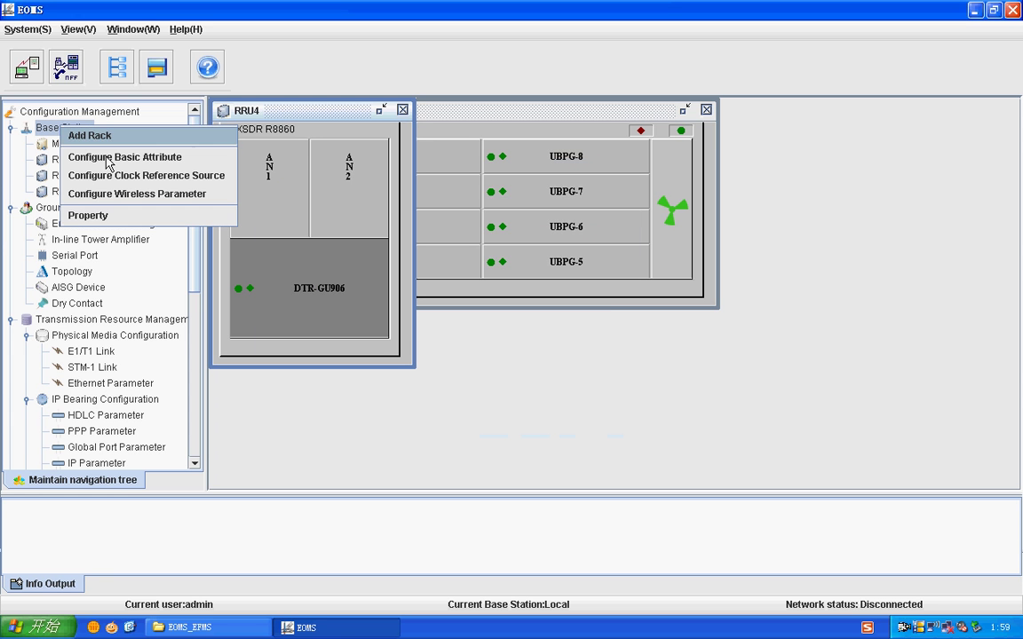
pyautogui.click(108, 159)
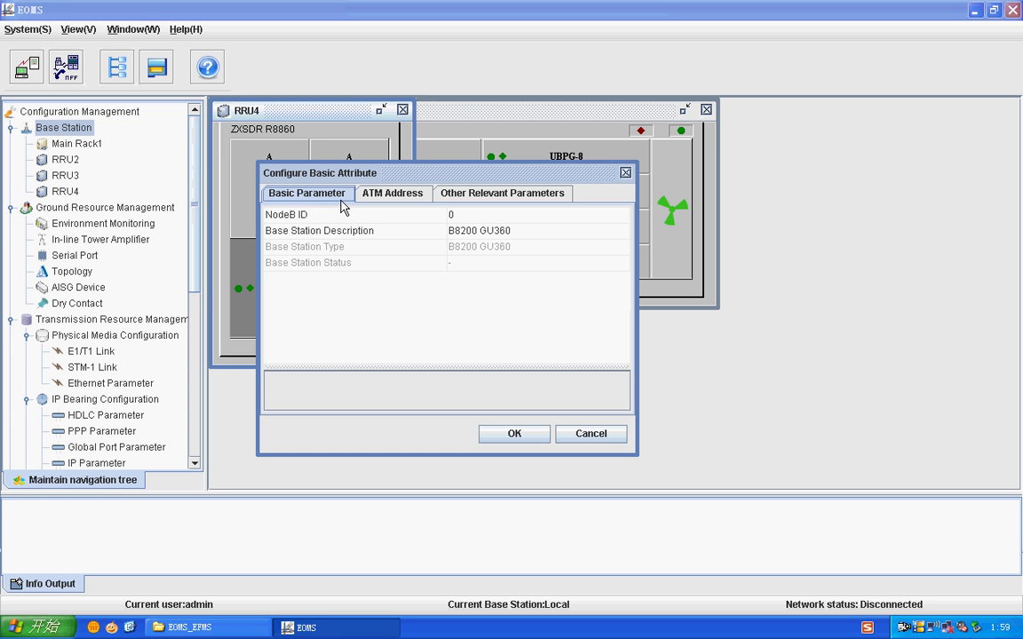
pyautogui.click(453, 216)
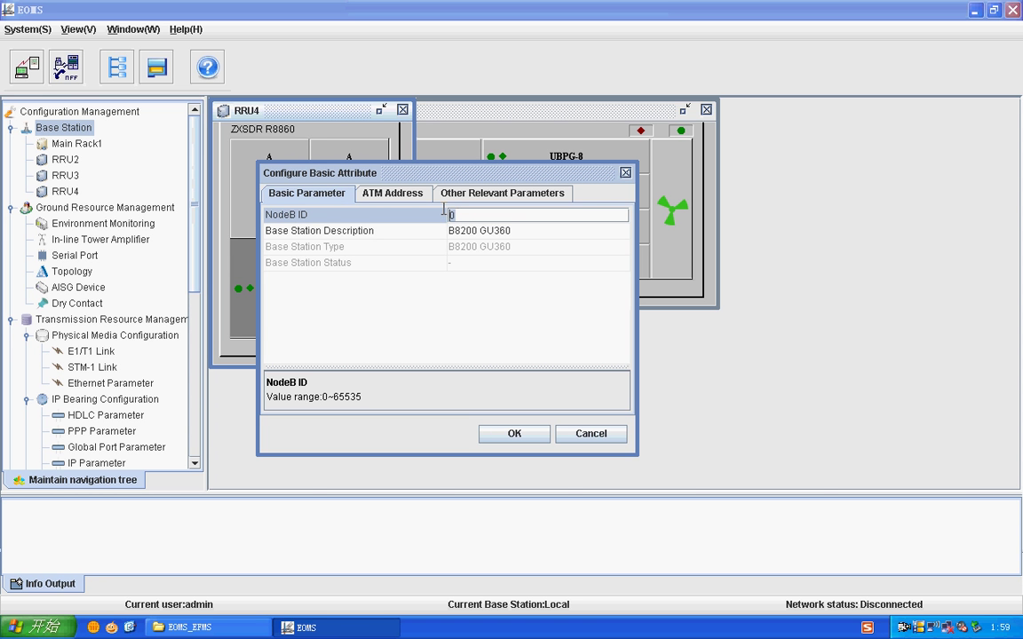
pyautogui.write('12')
pyautogui.click(487, 237)
# Look through the ATM address settings and set the SNTP server address to 139.0.31.100 in the other relevant parameters
pyautogui.click(400, 195)
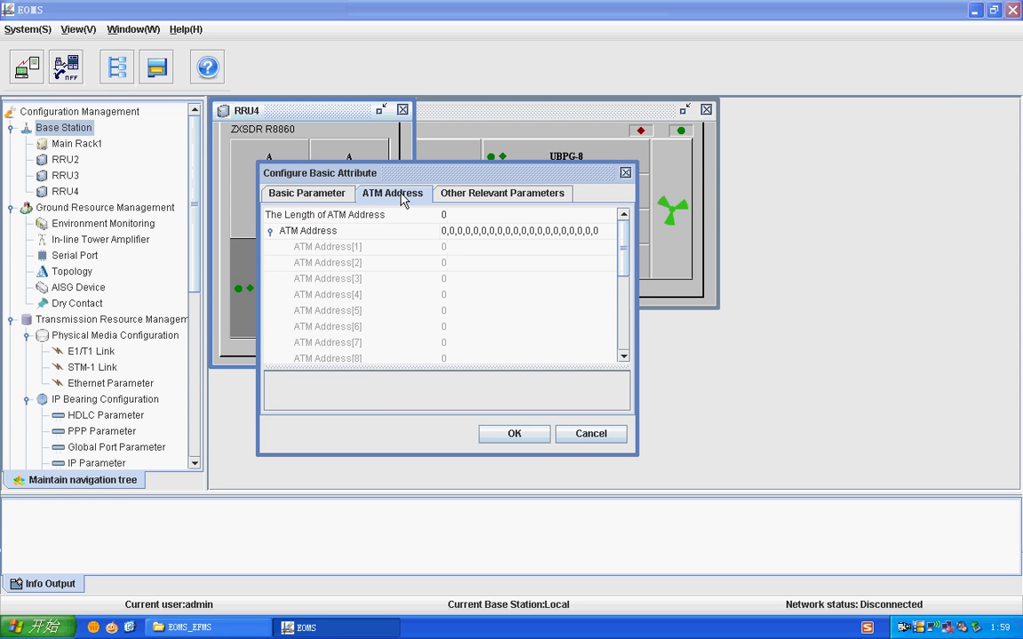
pyautogui.moveTo(620, 252); pyautogui.dragTo(622, 329)
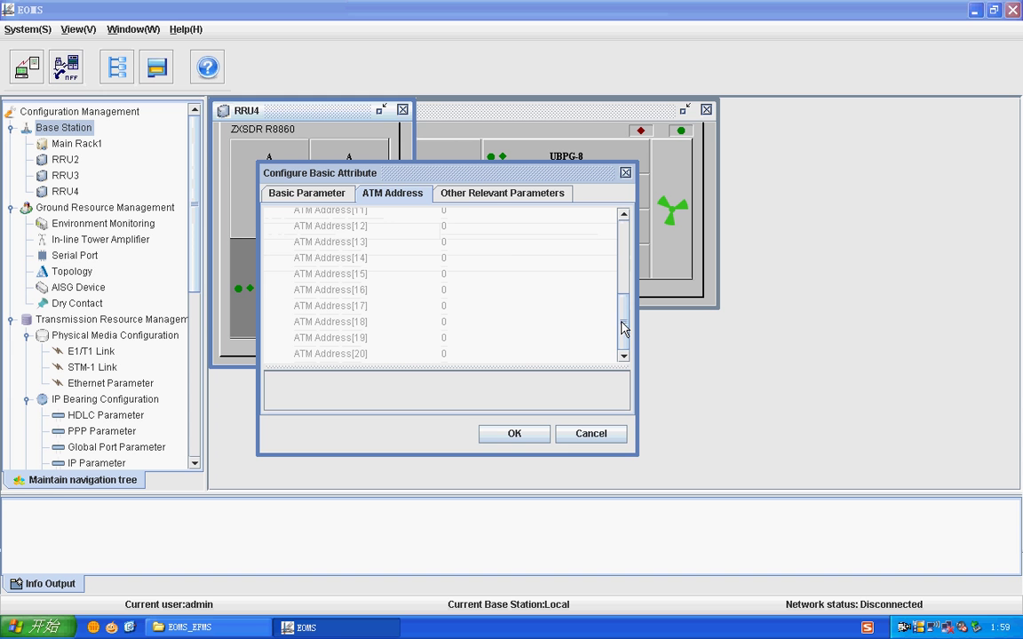
pyautogui.click(484, 193)
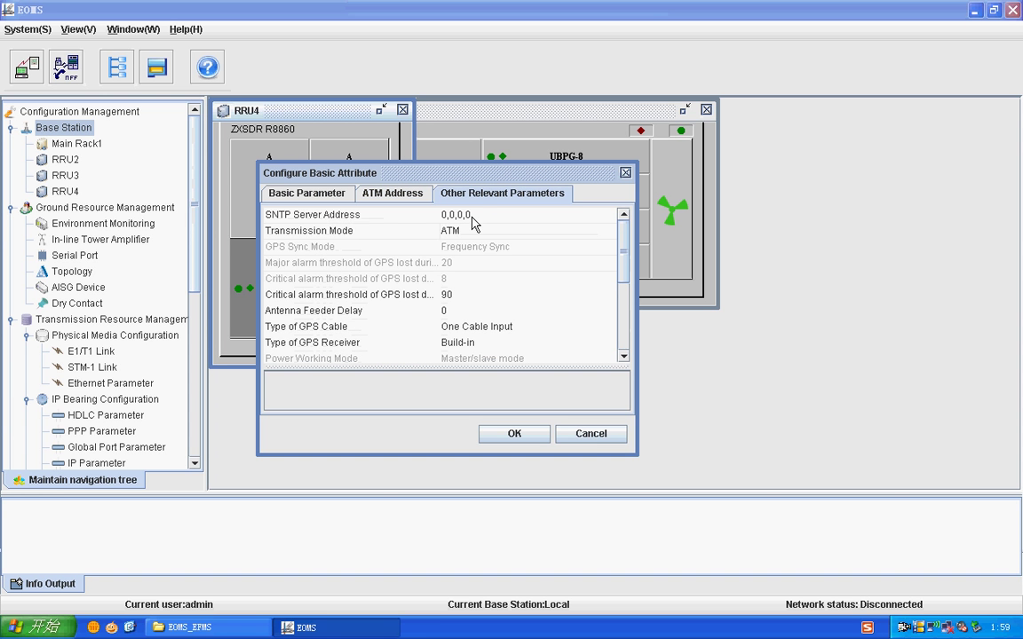
pyautogui.click(447, 215)
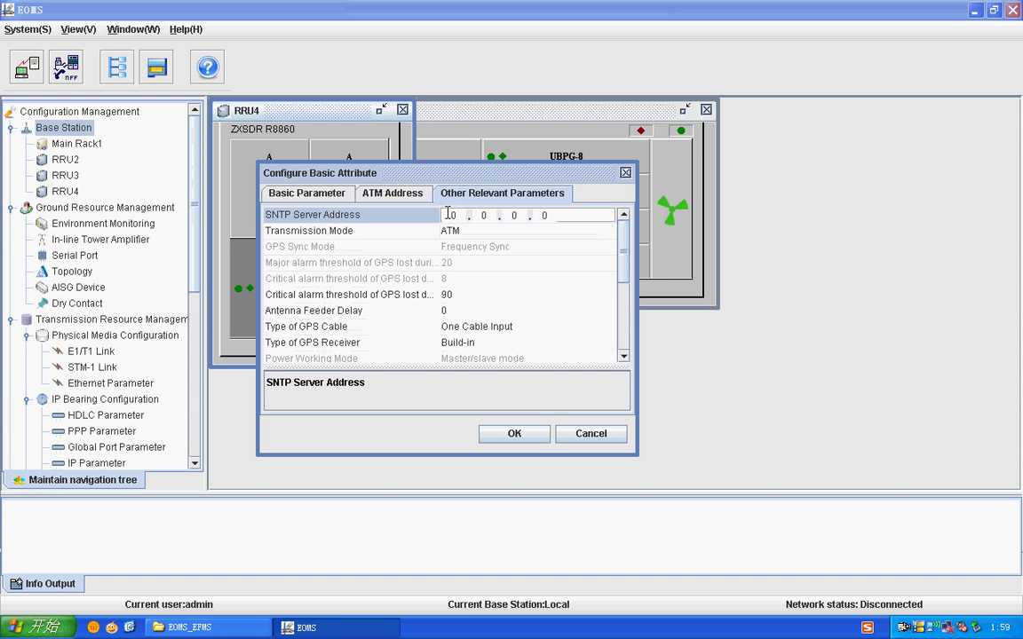
pyautogui.click(452, 214)
pyautogui.write('139')
pyautogui.press('.')
pyautogui.press('.')
pyautogui.write('31')
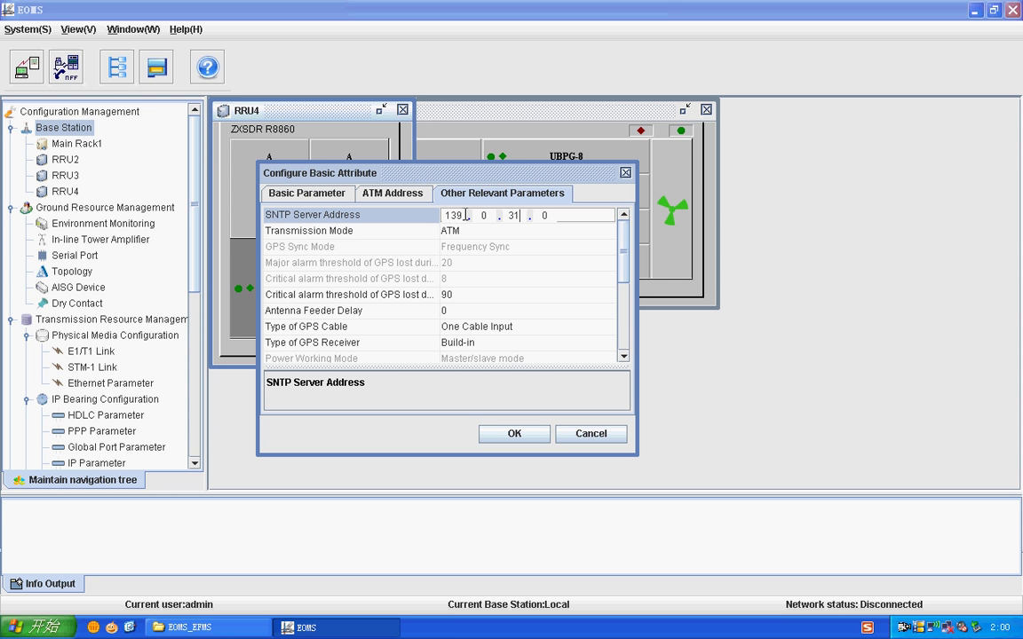
pyautogui.press('.')
pyautogui.write('100')
pyautogui.press('Return')
# Set the base station's transmission mode to IP and its radio mode to GSM
pyautogui.click(463, 231)
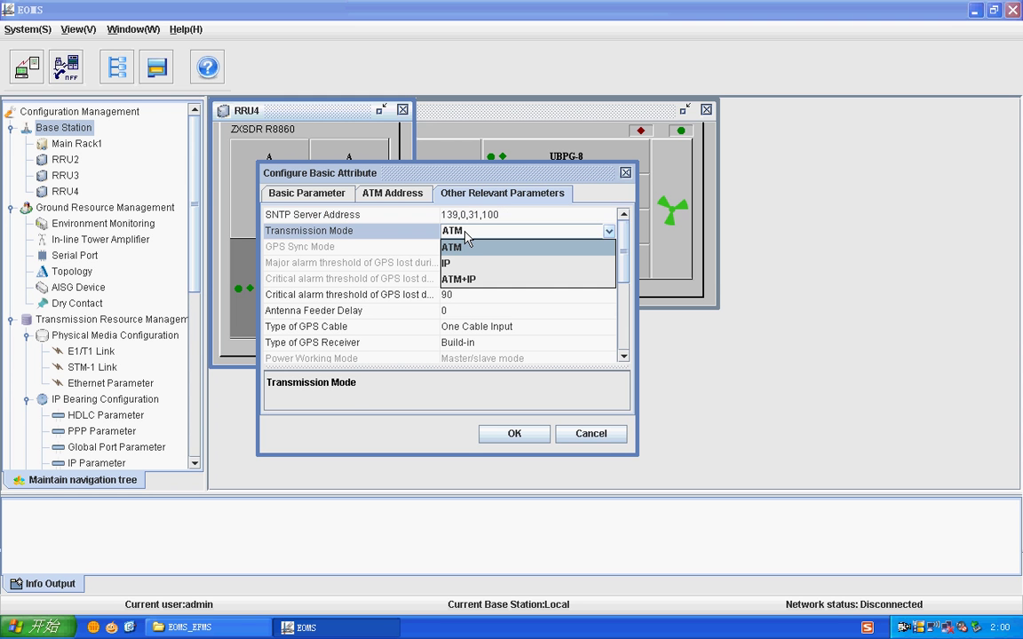
pyautogui.click(476, 263)
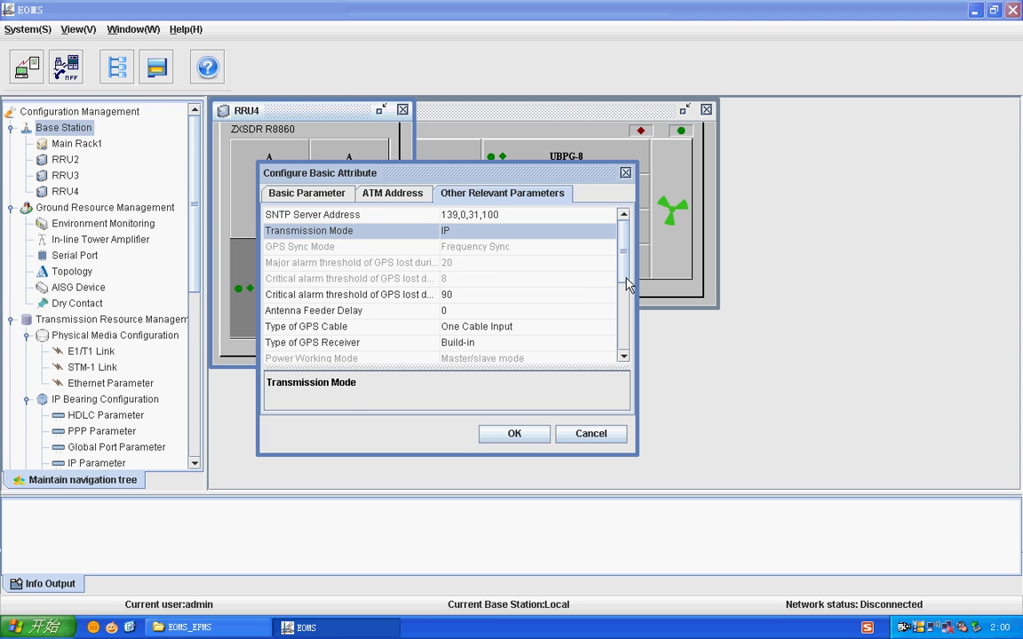
pyautogui.moveTo(626, 284); pyautogui.dragTo(625, 343)
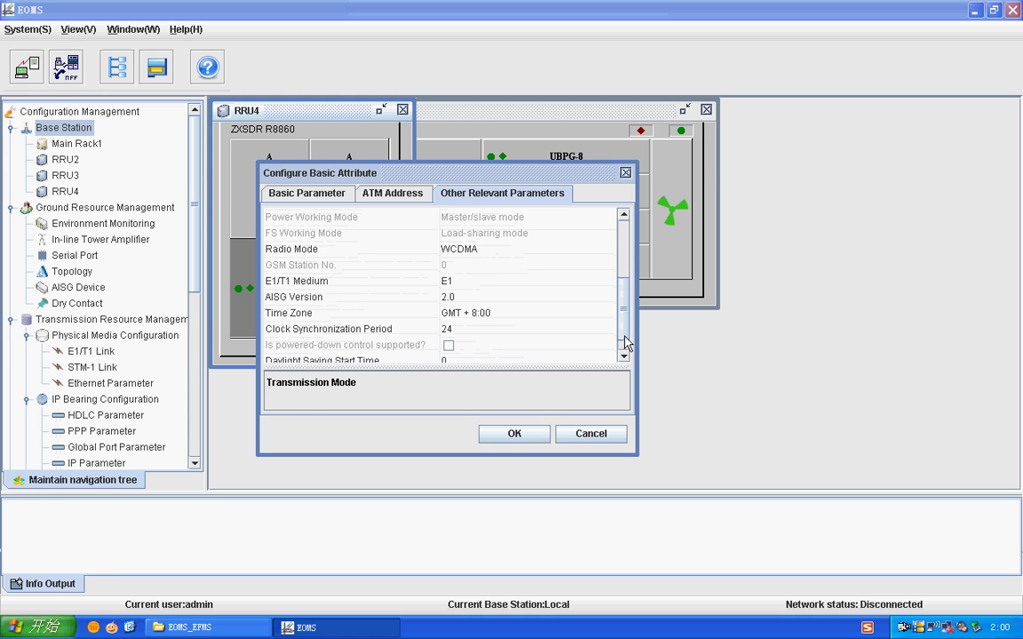
pyautogui.click(484, 248)
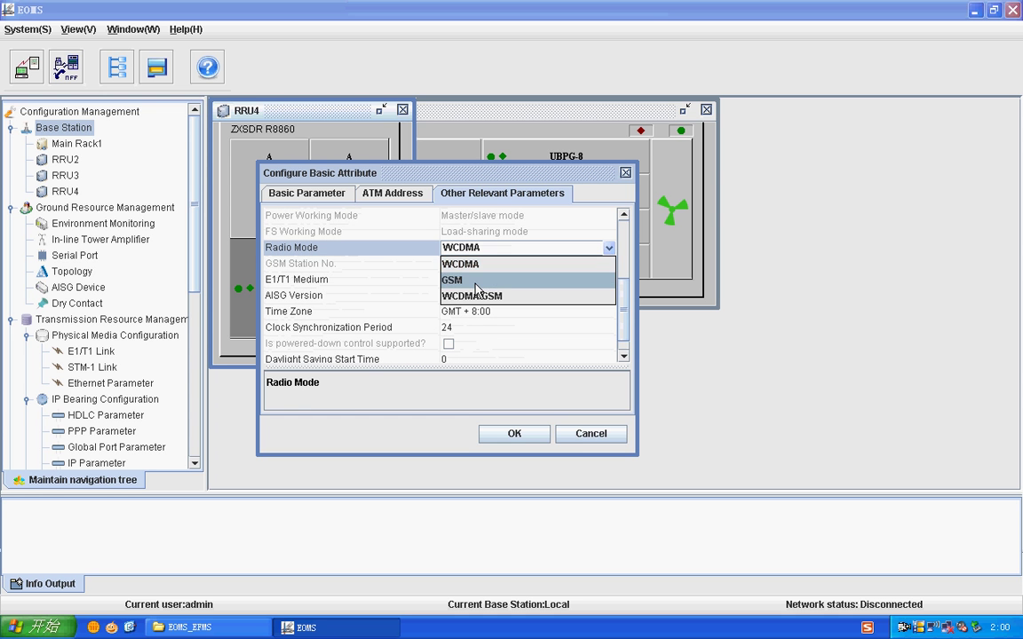
pyautogui.click(477, 280)
pyautogui.scroll(-1, 625, 318)
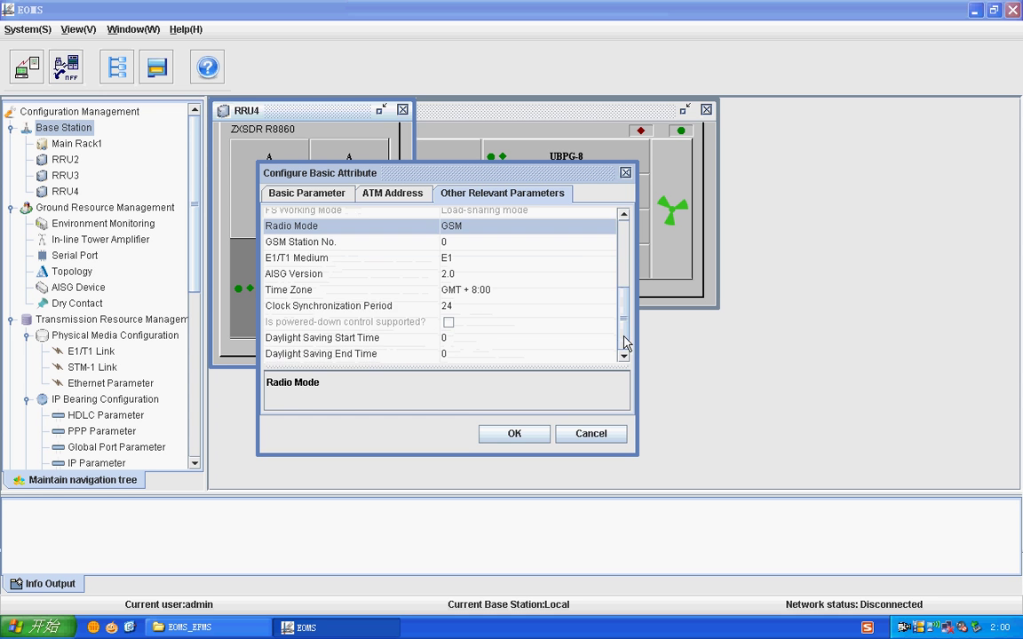
# Check the available time zones, keep GMT + 8:00, and apply the basic attributes
pyautogui.click(459, 293)
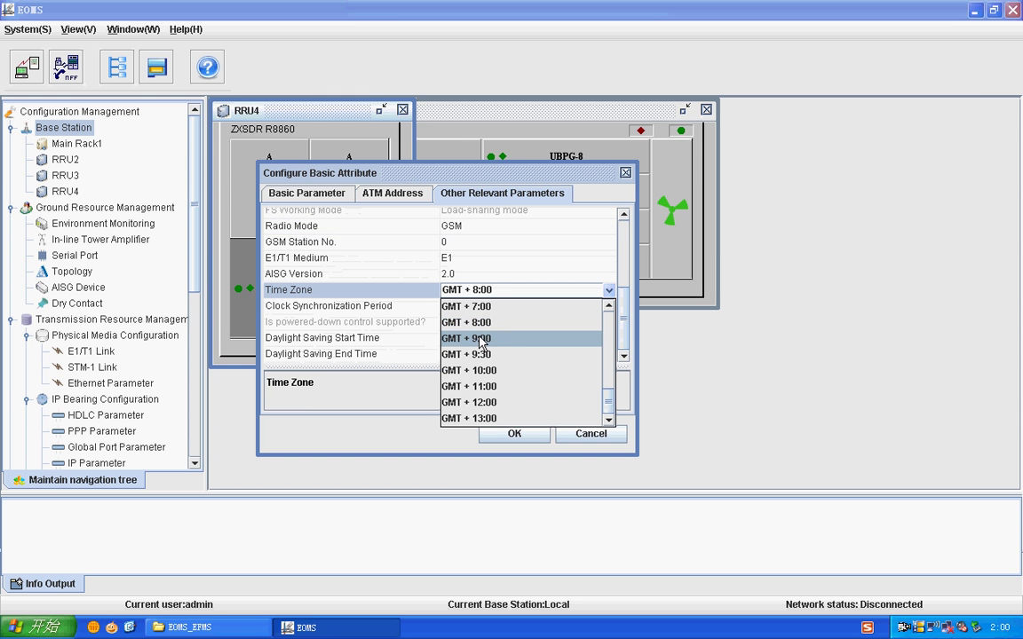
pyautogui.scroll(3, 480, 342)
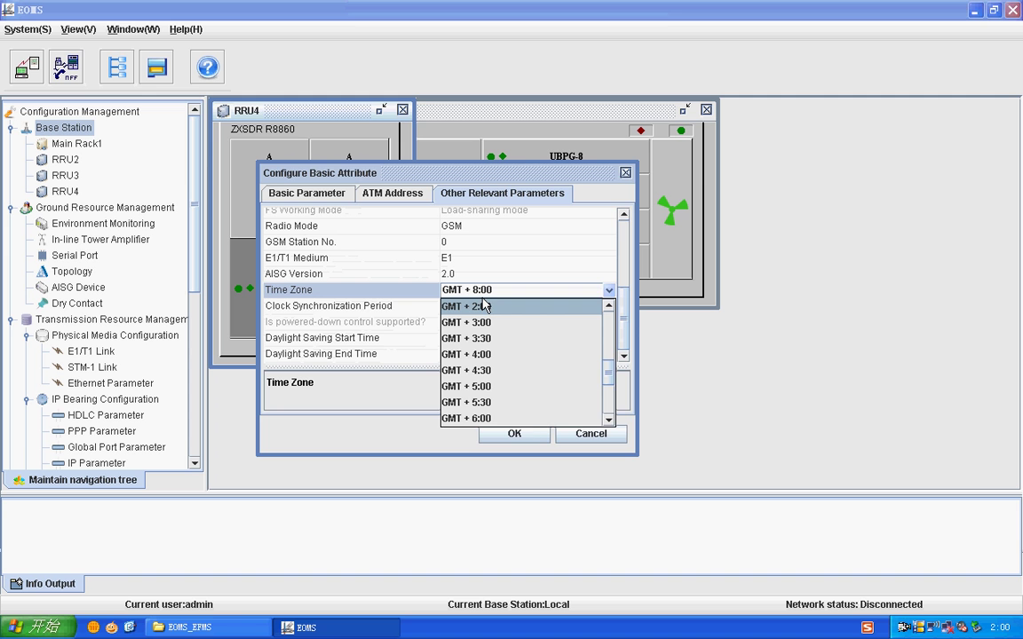
pyautogui.click(513, 434)
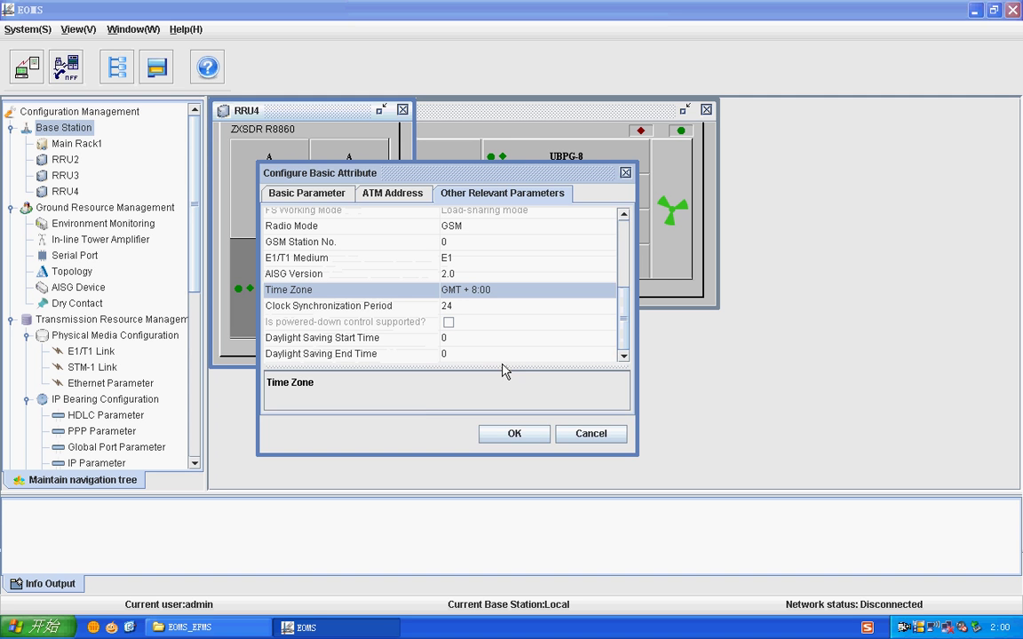
pyautogui.click(515, 434)
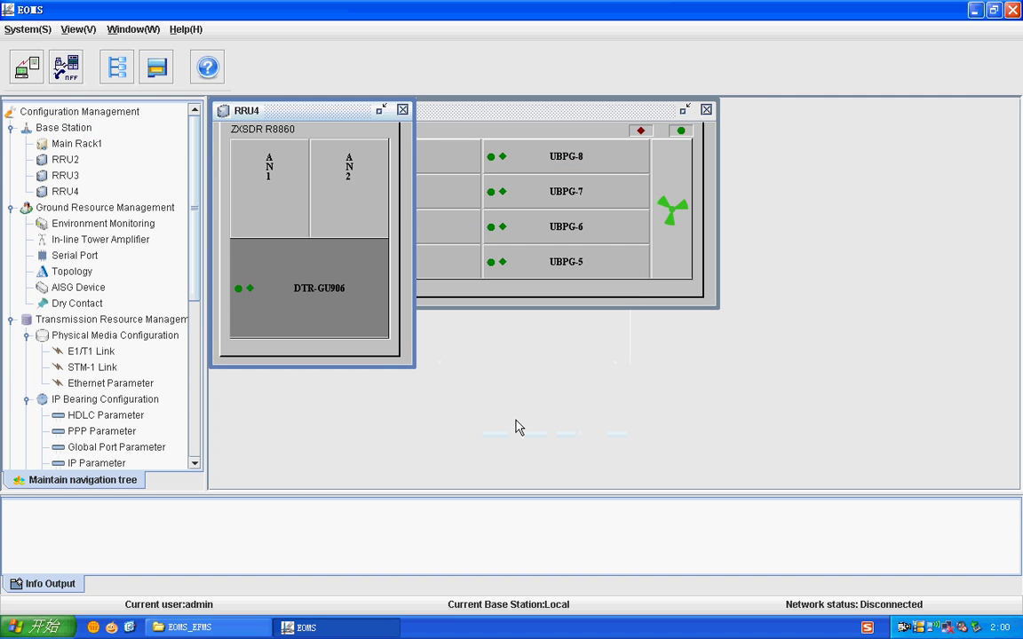
# Configure the base station's 1st clock reference source as Line clock - local board
pyautogui.rightClick(62, 131)
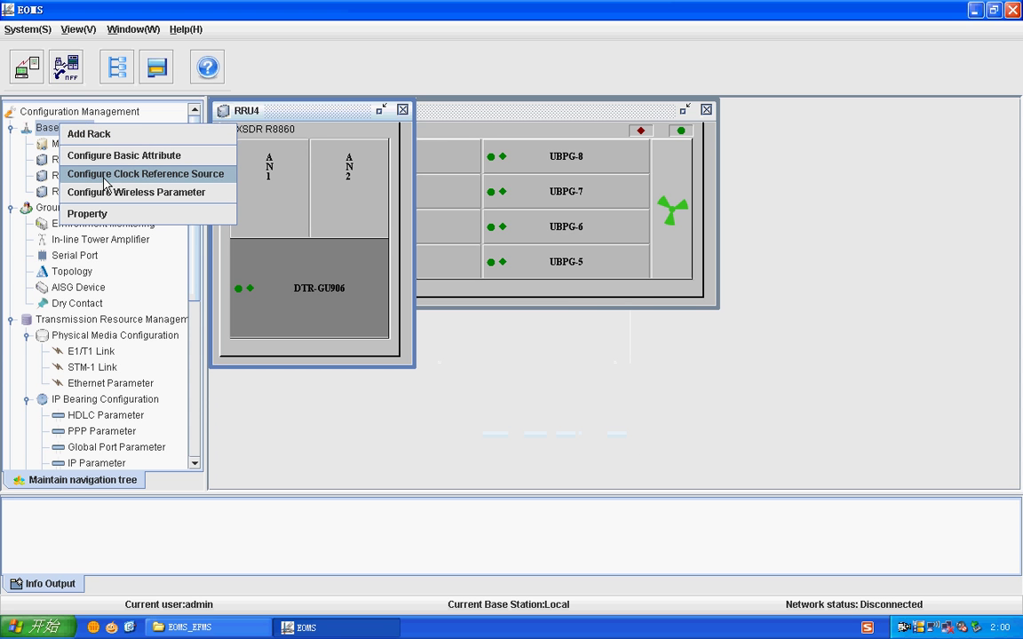
pyautogui.click(105, 182)
pyautogui.click(493, 215)
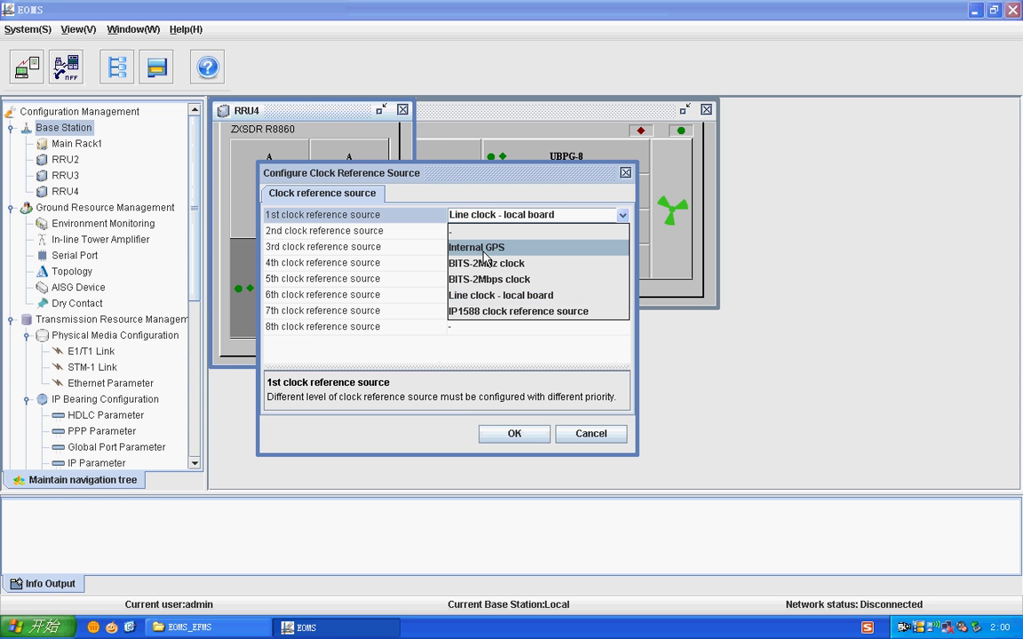
pyautogui.click(500, 295)
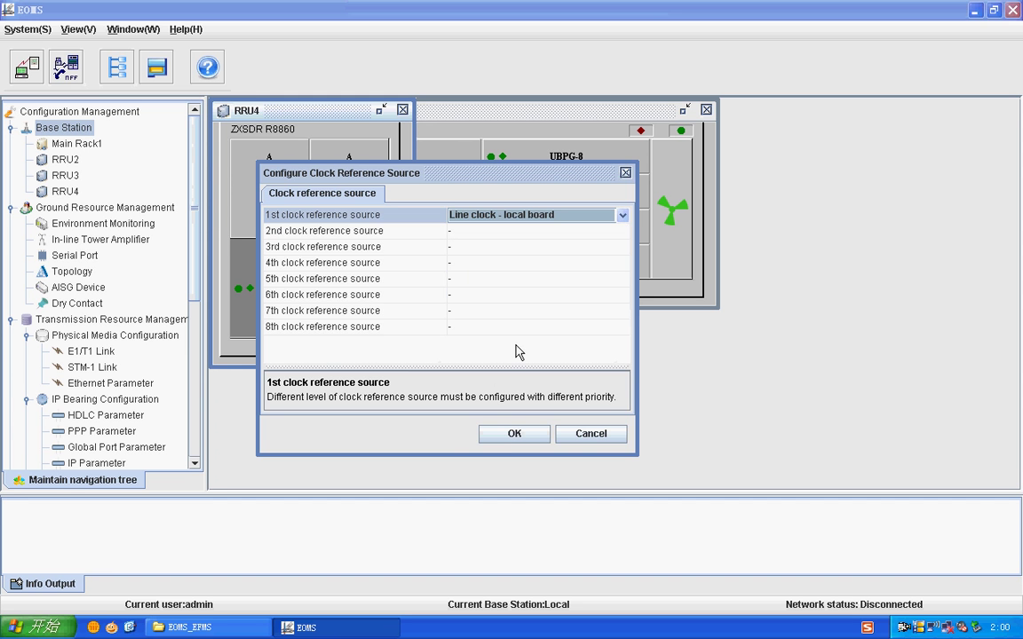
pyautogui.click(517, 434)
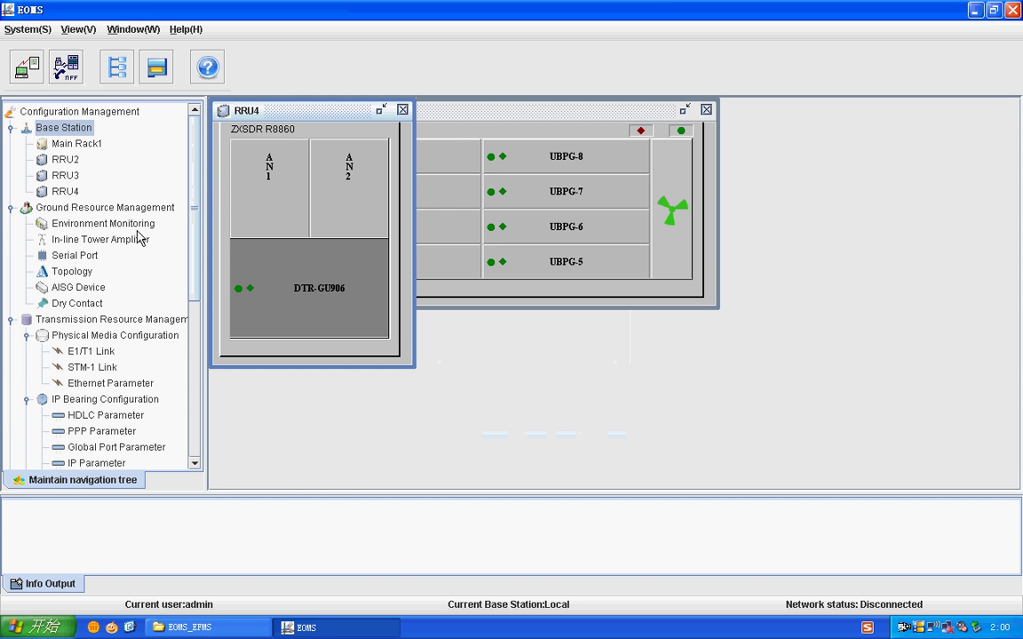
# Open the base station's wireless parameters and accept the default RL transition thresholds
pyautogui.rightClick(64, 131)
pyautogui.click(133, 194)
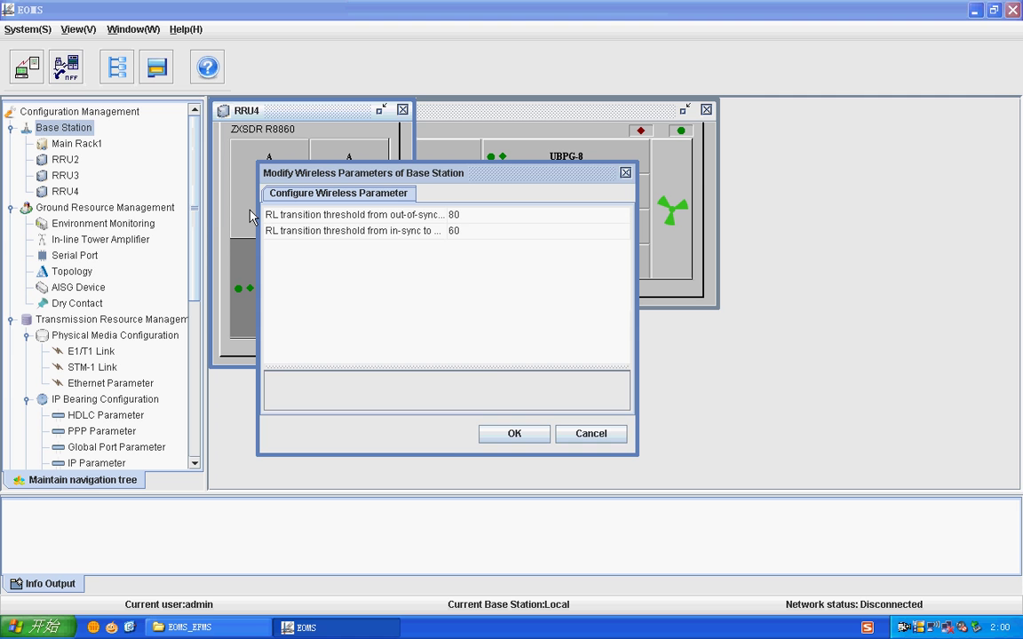
pyautogui.click(512, 433)
pyautogui.click(71, 220)
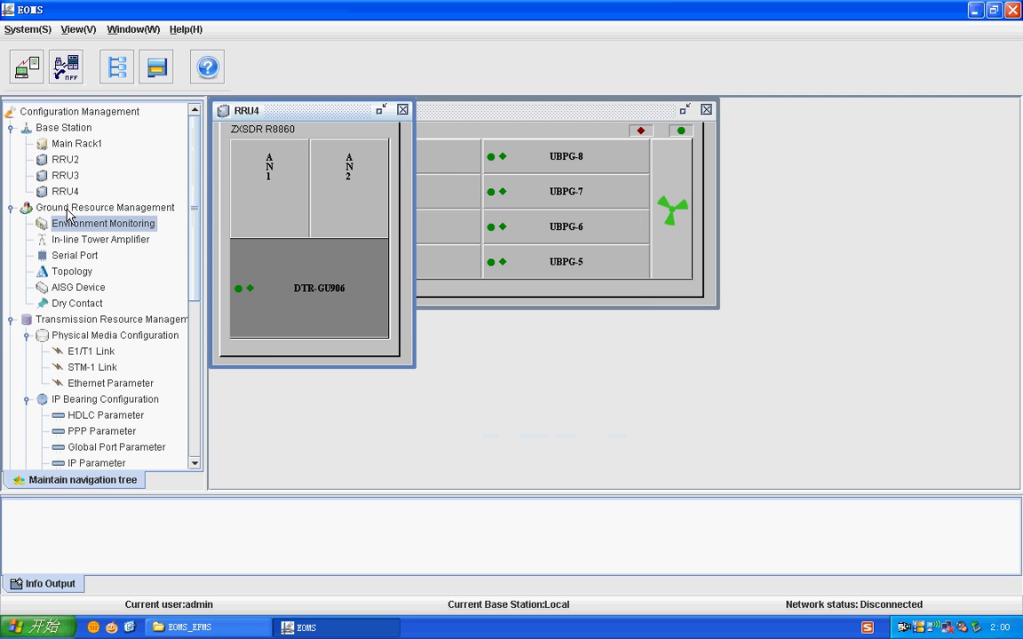
# Review the base station's properties, including the clock reference source, ATM address, antenna and other relevant parameters
pyautogui.click(64, 128)
pyautogui.rightClick(69, 130)
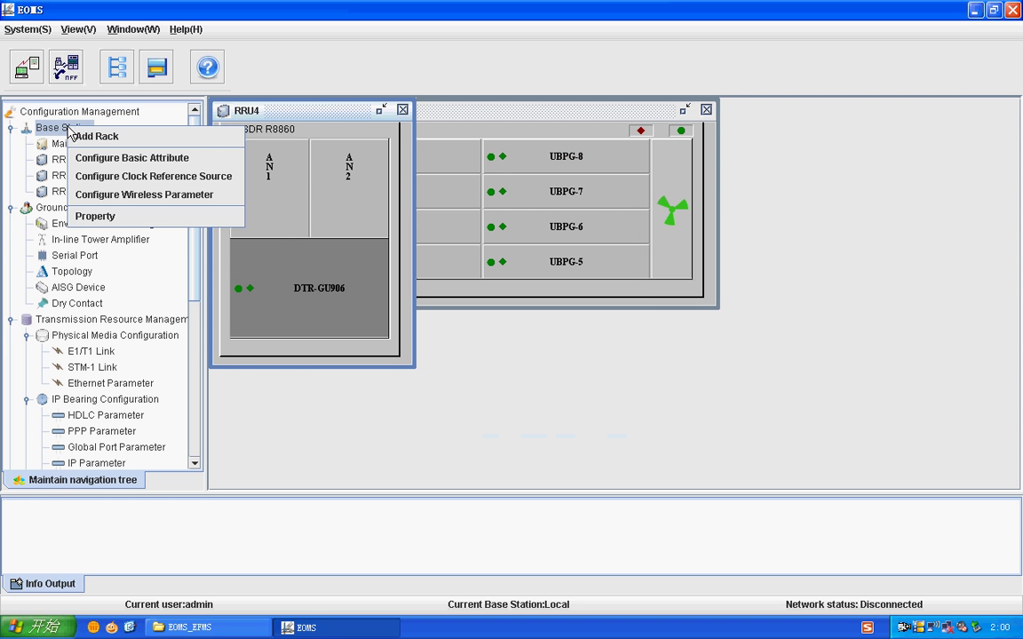
pyautogui.click(138, 218)
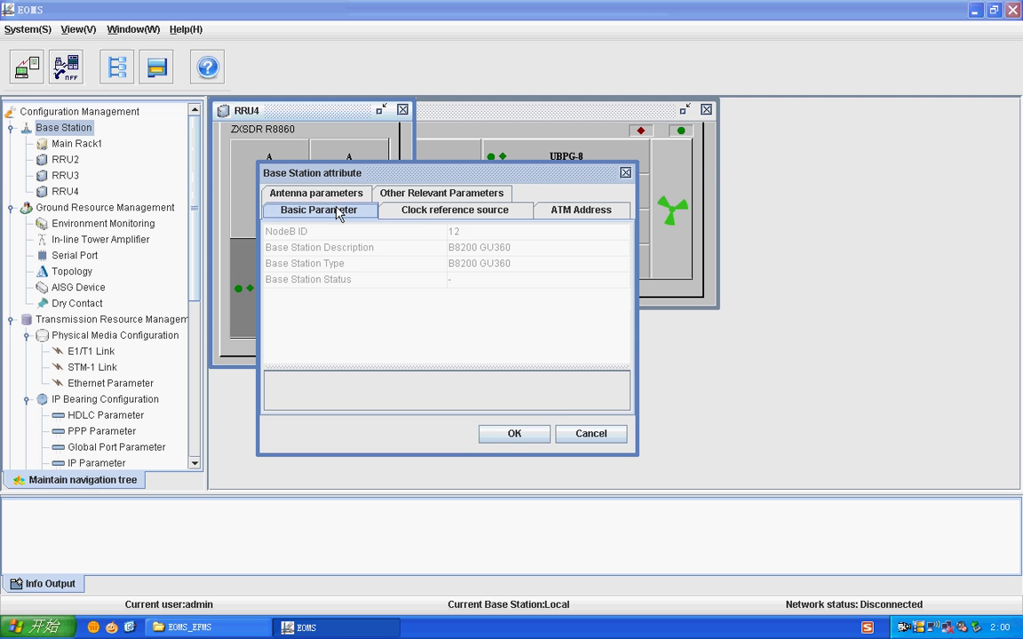
pyautogui.click(426, 213)
pyautogui.click(573, 214)
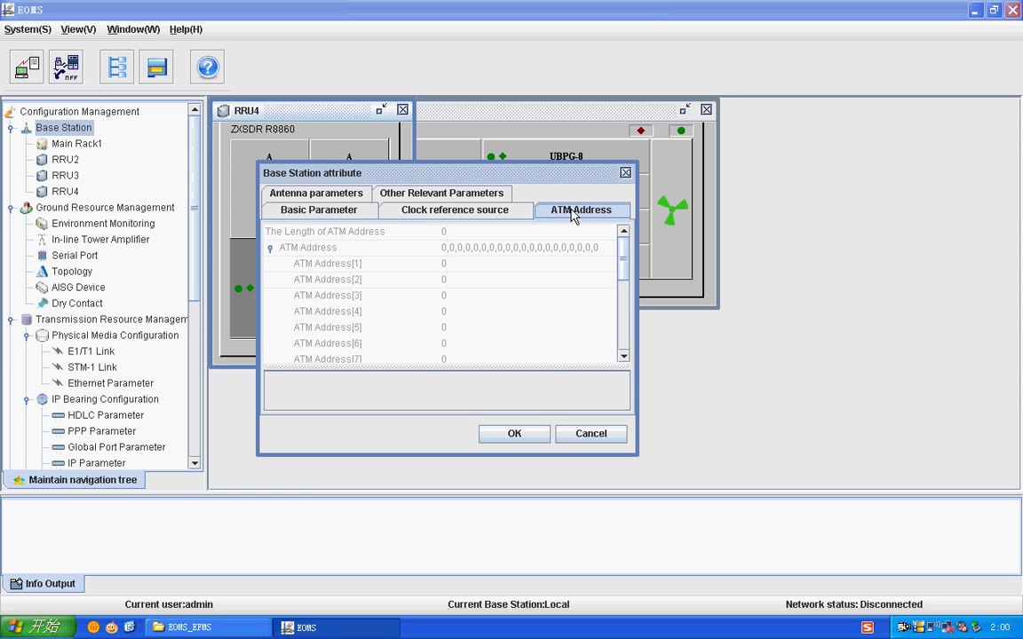
pyautogui.click(319, 195)
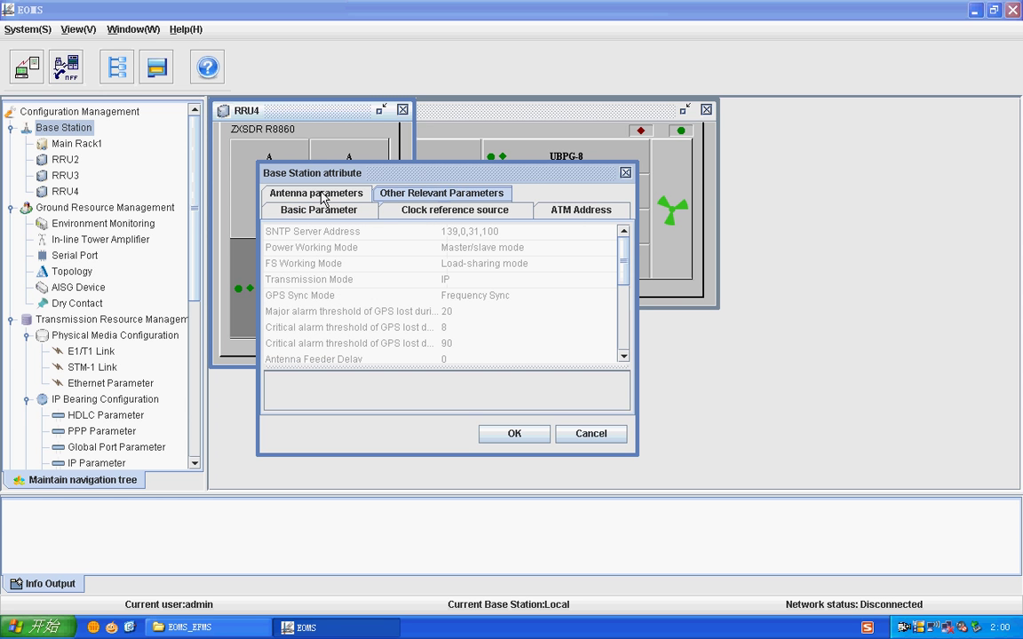
pyautogui.moveTo(625, 284); pyautogui.dragTo(625, 339)
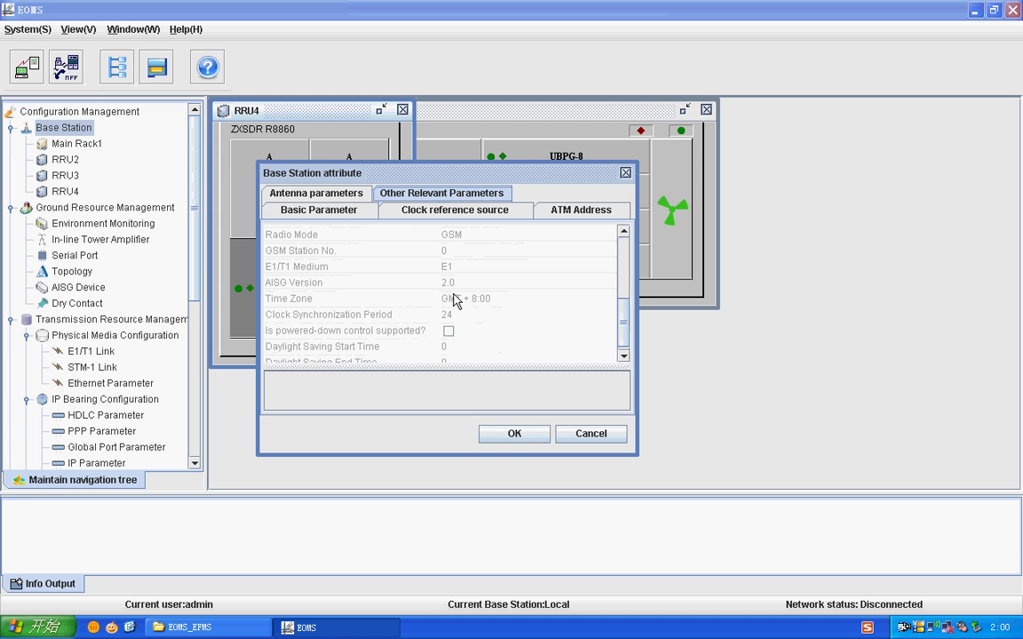
pyautogui.moveTo(622, 333); pyautogui.dragTo(622, 263)
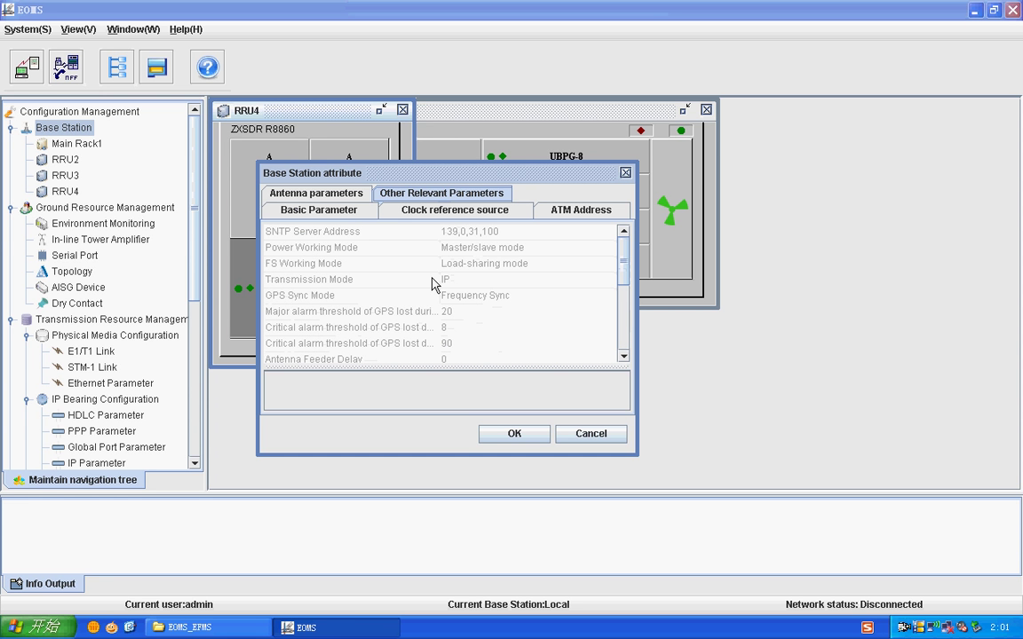
pyautogui.click(316, 197)
pyautogui.click(513, 437)
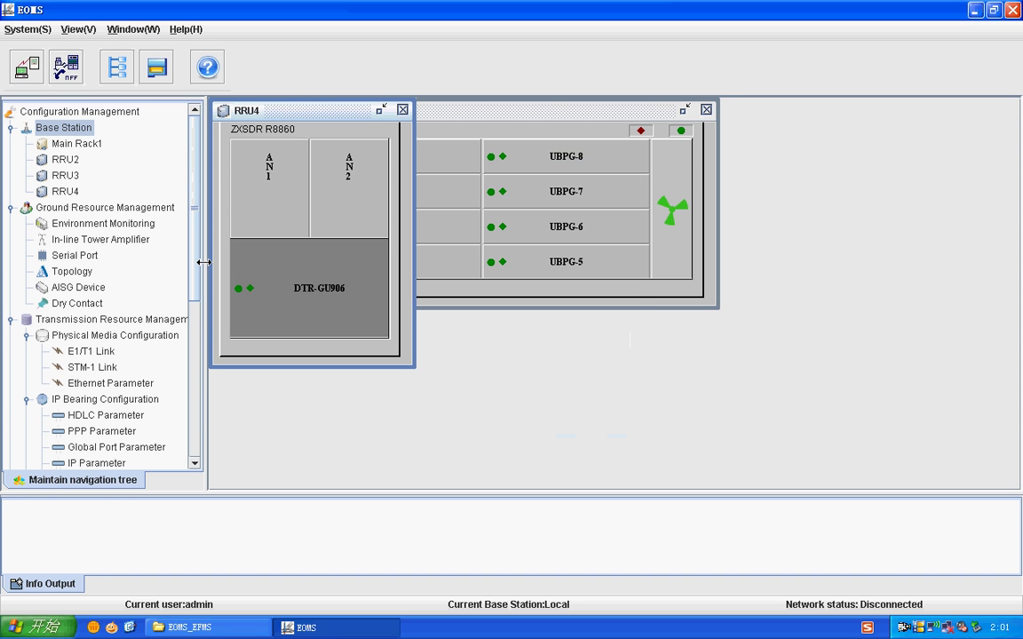
# Open the environment monitoring list and check the range setting of rack 1's first CC-1 temperature threshold, accepting its defaults
pyautogui.moveTo(203, 262); pyautogui.dragTo(295, 261)
pyautogui.doubleClick(144, 225)
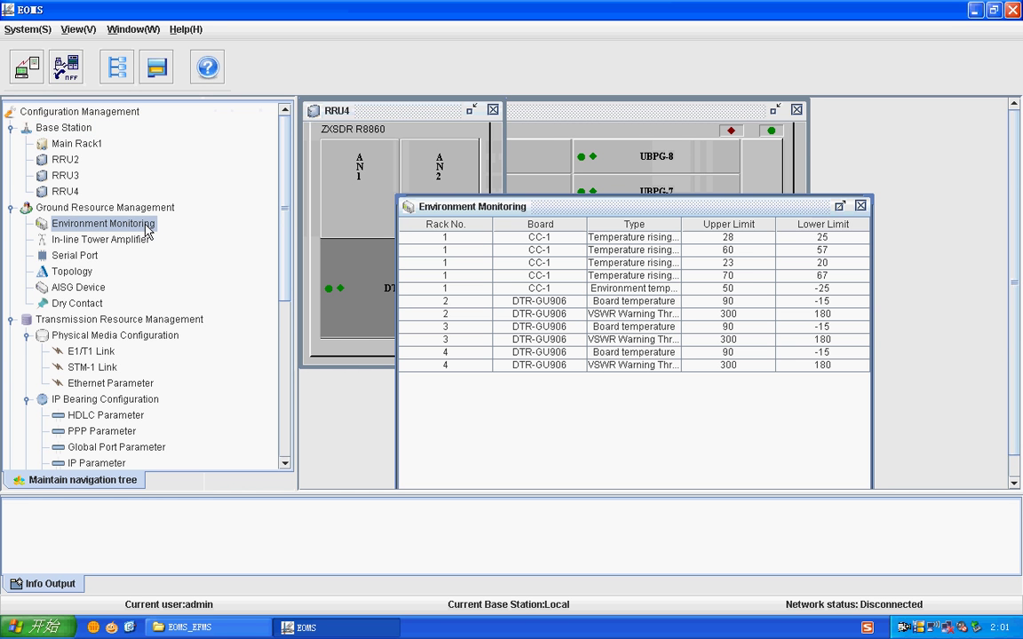
pyautogui.click(626, 241)
pyautogui.rightClick(629, 239)
pyautogui.click(636, 251)
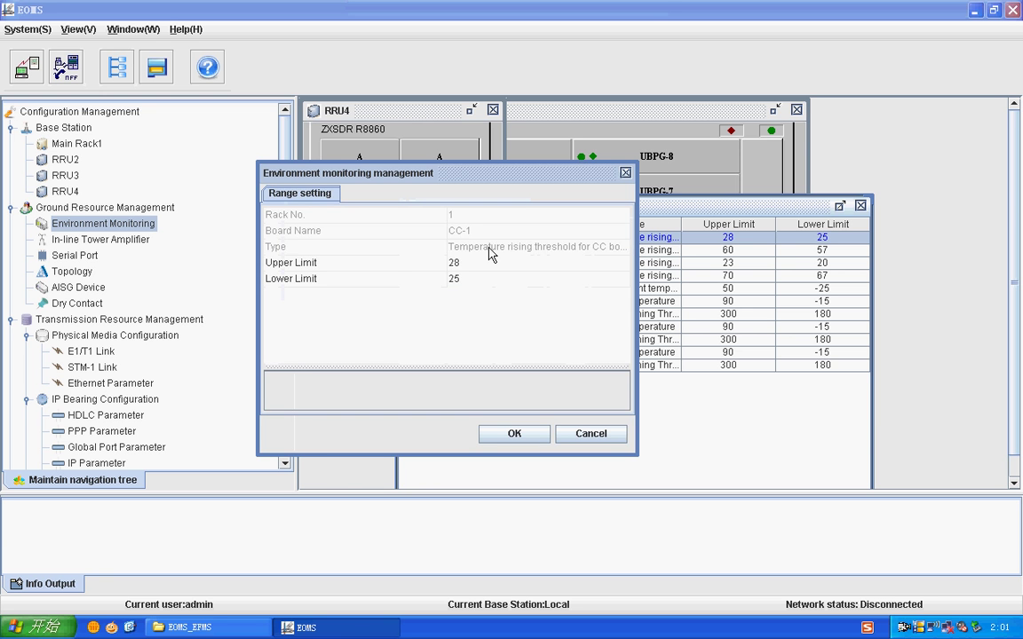
pyautogui.click(515, 249)
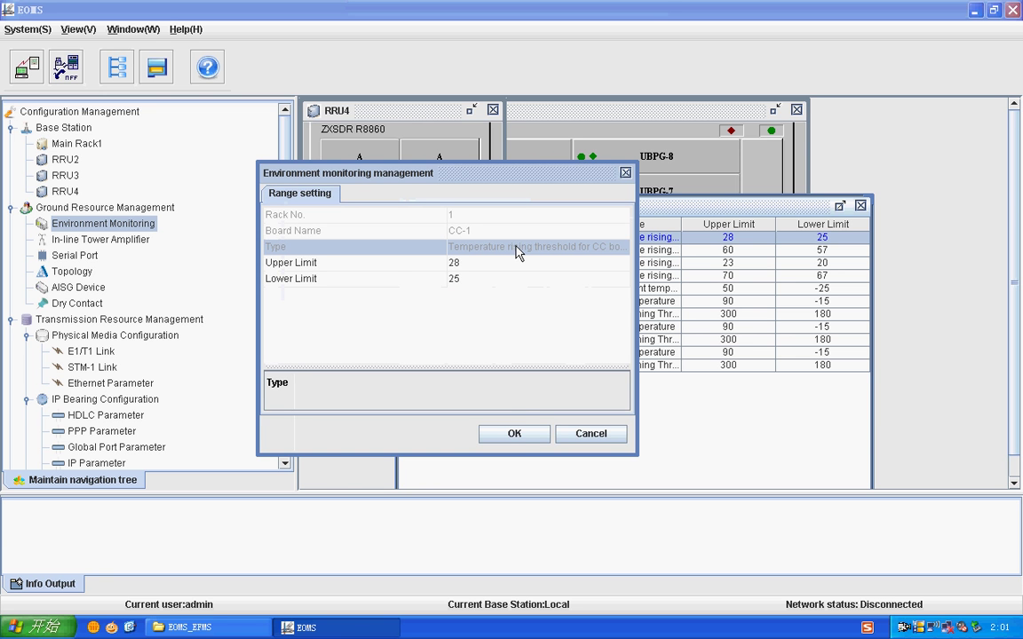
pyautogui.click(515, 433)
# Go through the environment monitoring entries of the CC-1 and DTR-GU906 boards, examining each type and its limits
pyautogui.click(613, 290)
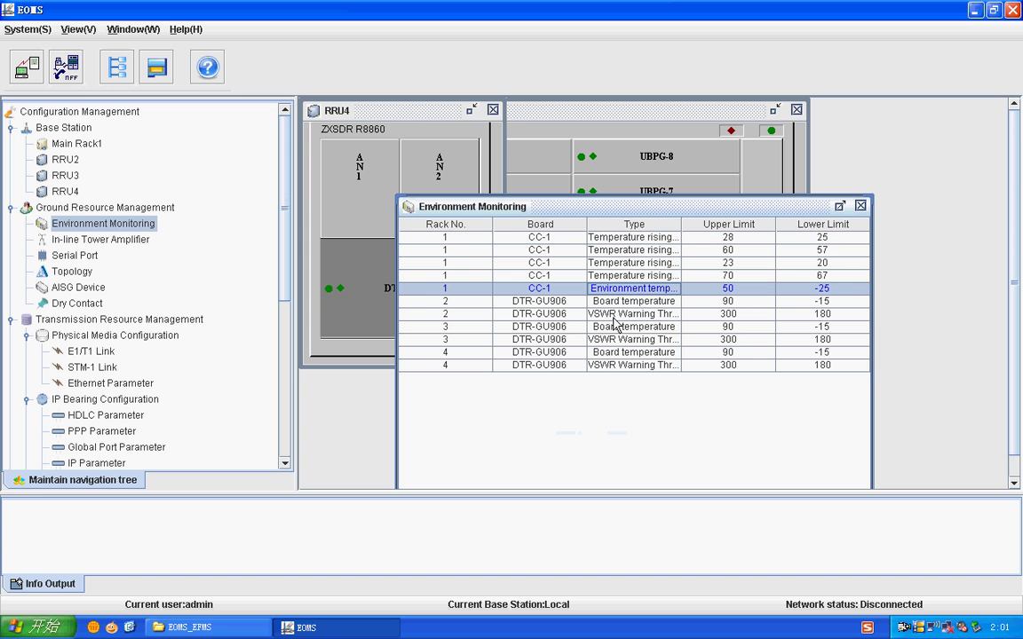
pyautogui.click(537, 238)
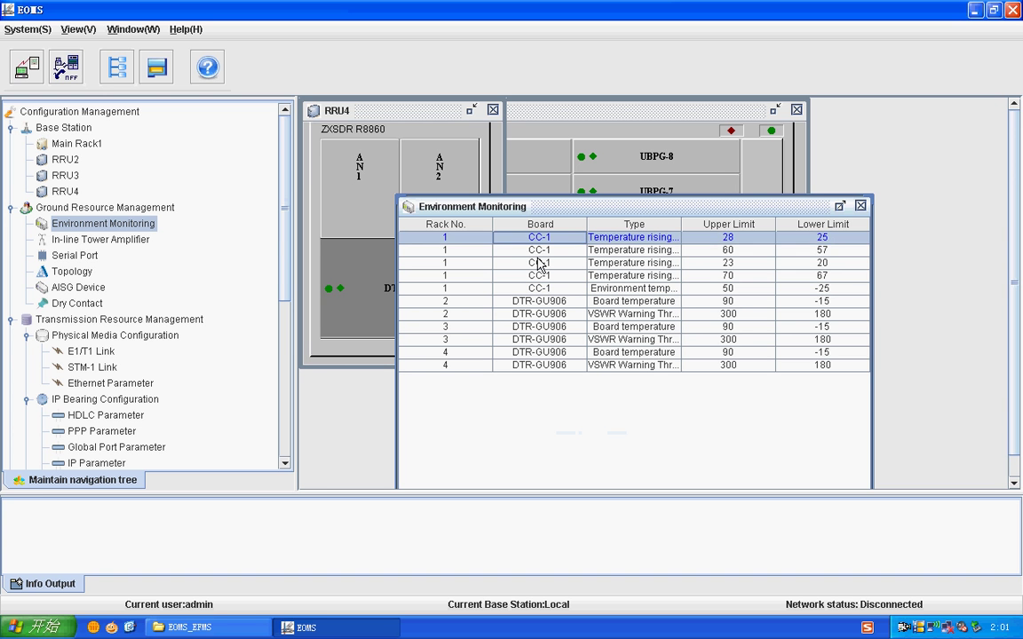
pyautogui.press('Down')
pyautogui.press('Down')
pyautogui.press('Down')
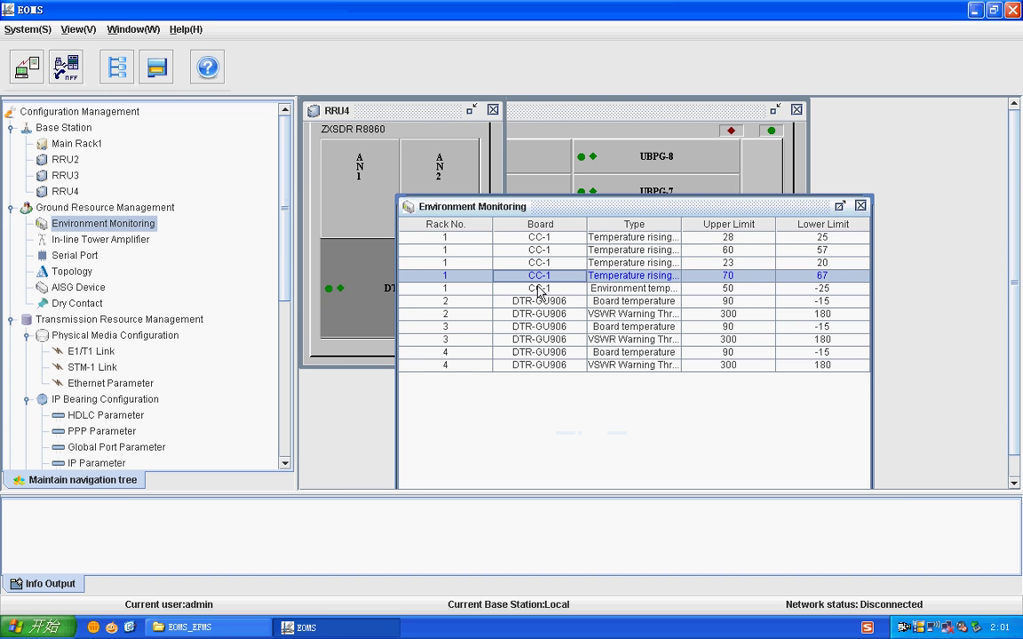
pyautogui.press('Down')
pyautogui.press('Down')
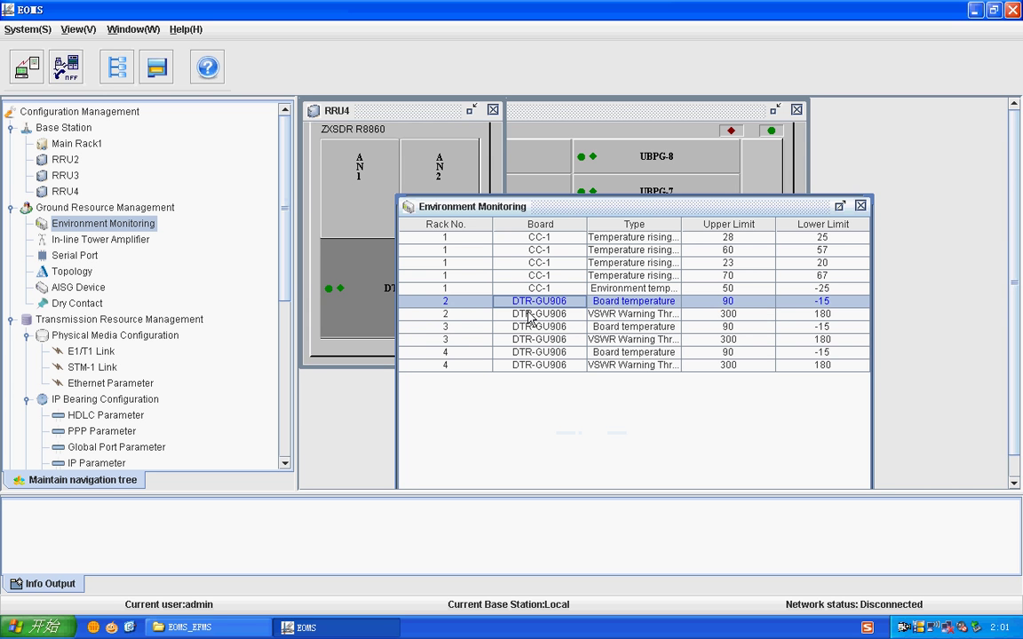
pyautogui.press('Down')
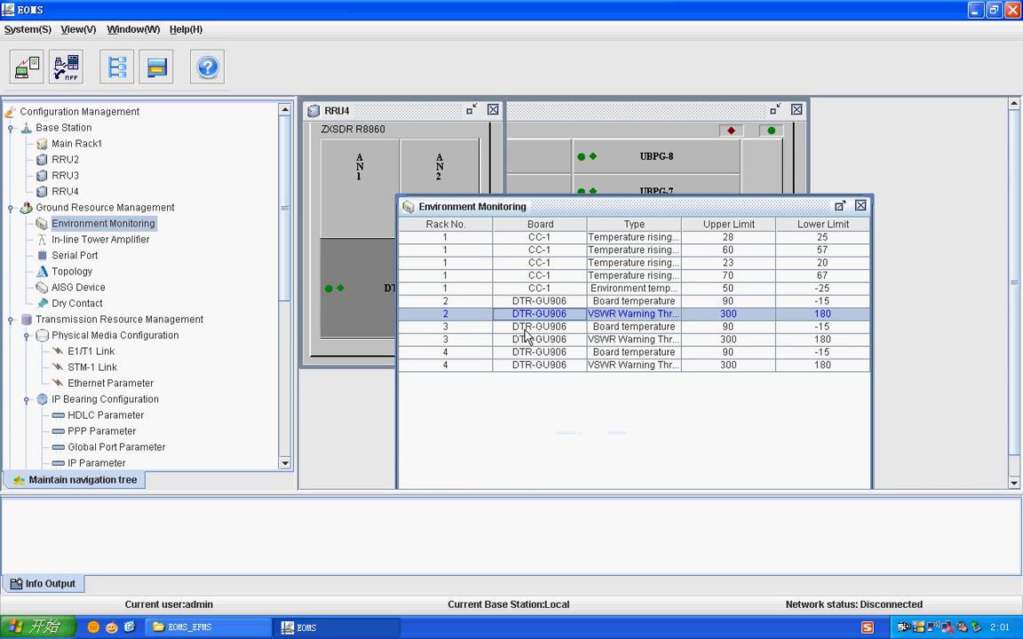
# Go through the remaining DTR-GU906 environment monitoring entries and check the range setting of rack 4's VSWR warning threshold
pyautogui.press('Down')
pyautogui.press('Down')
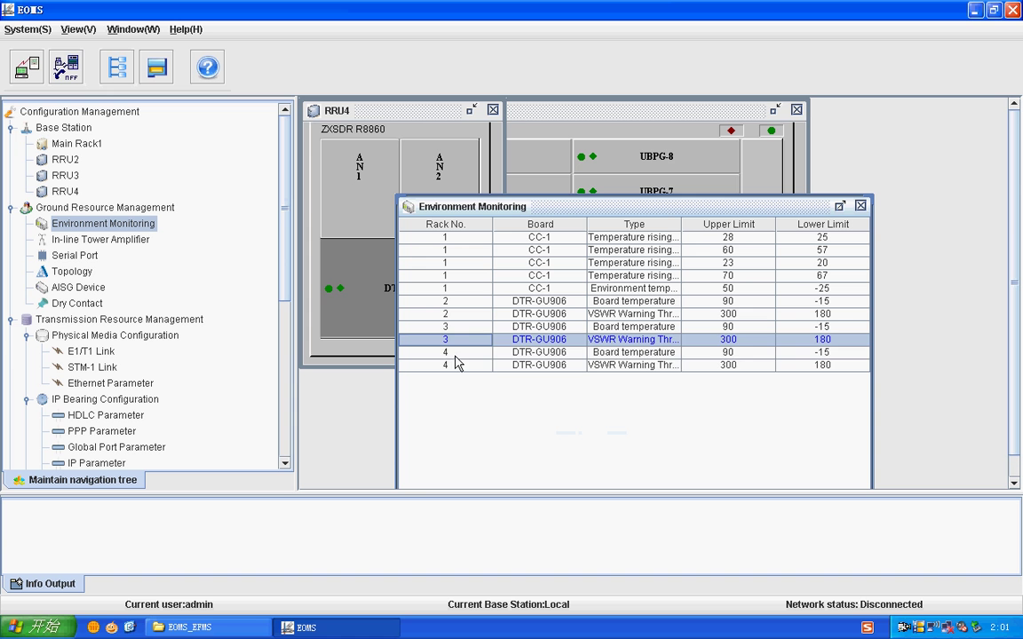
pyautogui.click(612, 352)
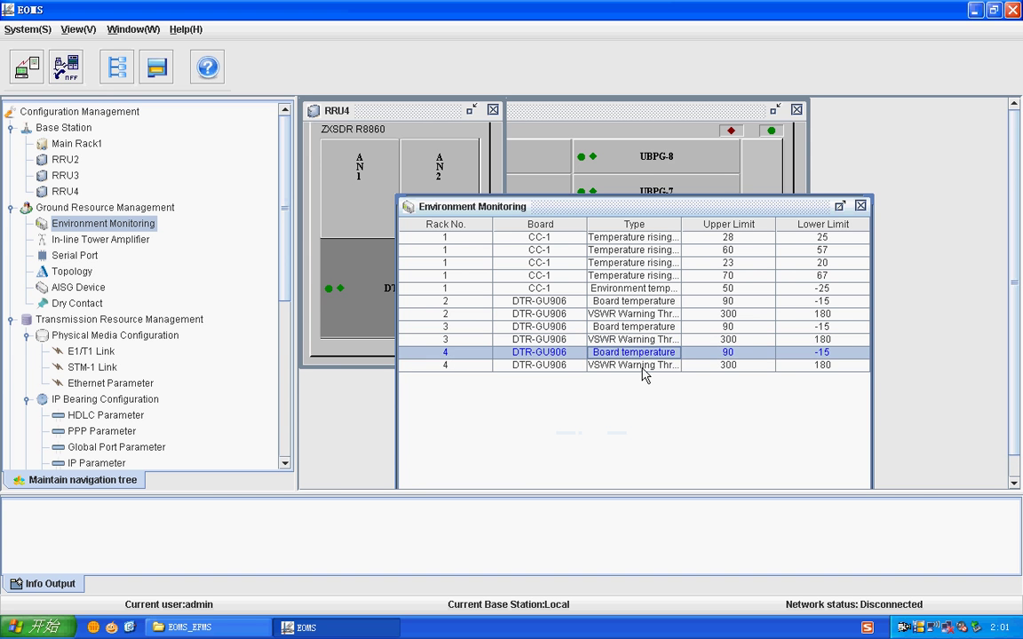
pyautogui.click(644, 367)
pyautogui.rightClick(710, 386)
pyautogui.click(735, 399)
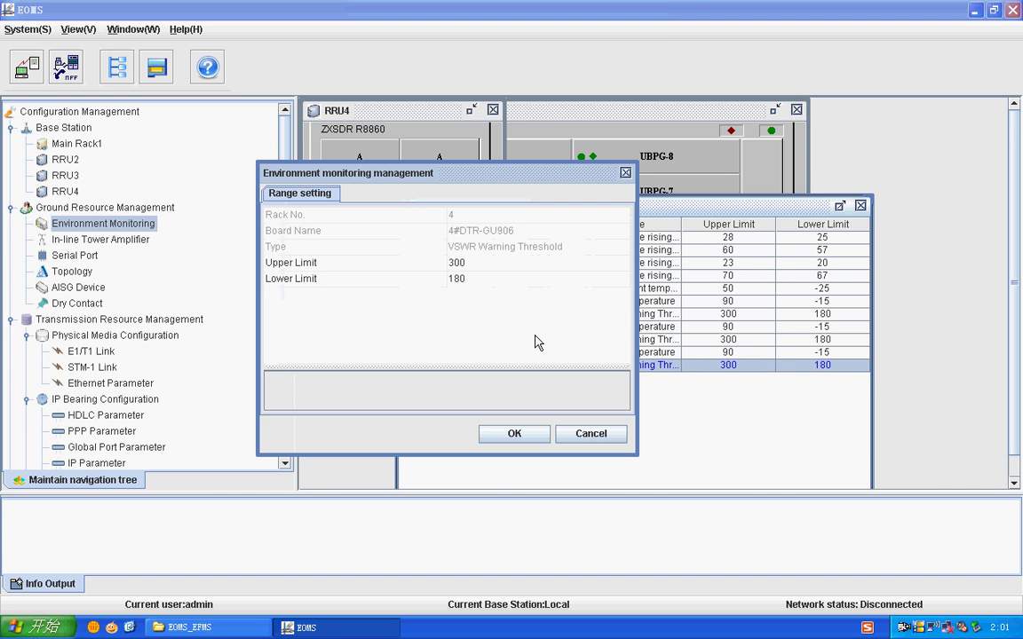
pyautogui.click(591, 435)
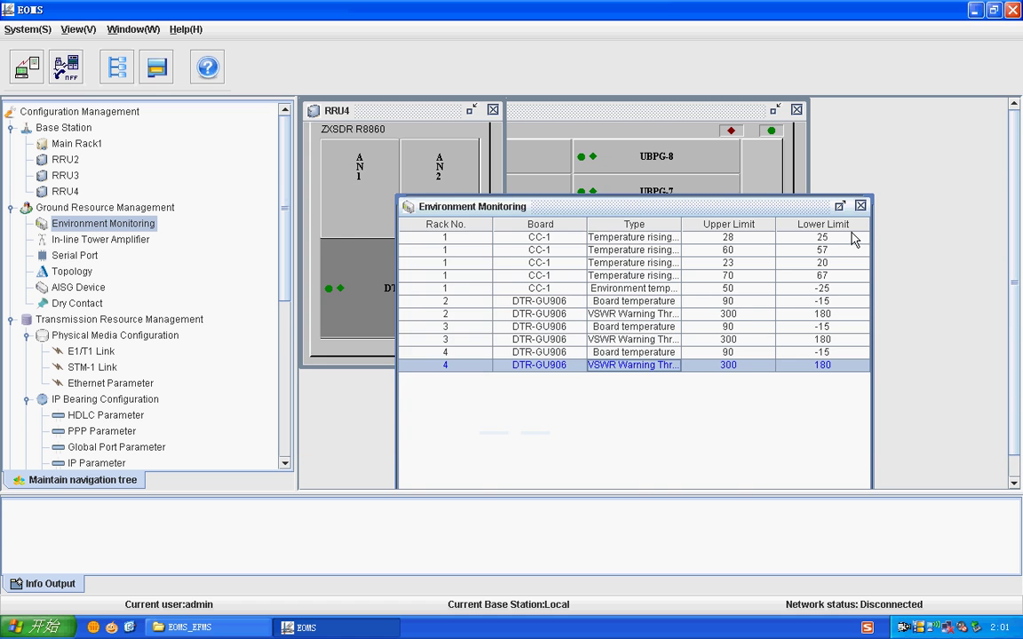
pyautogui.click(861, 206)
# Add a serial port for rack 1's SA-13 board with serial port 2 and a baud rate of 9600
pyautogui.click(94, 240)
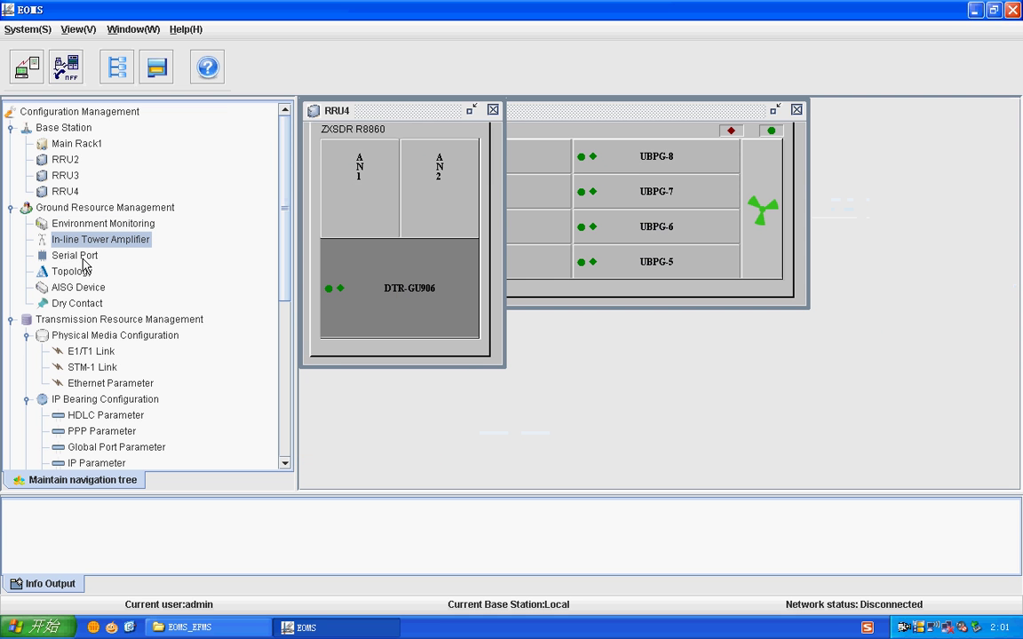
pyautogui.click(73, 257)
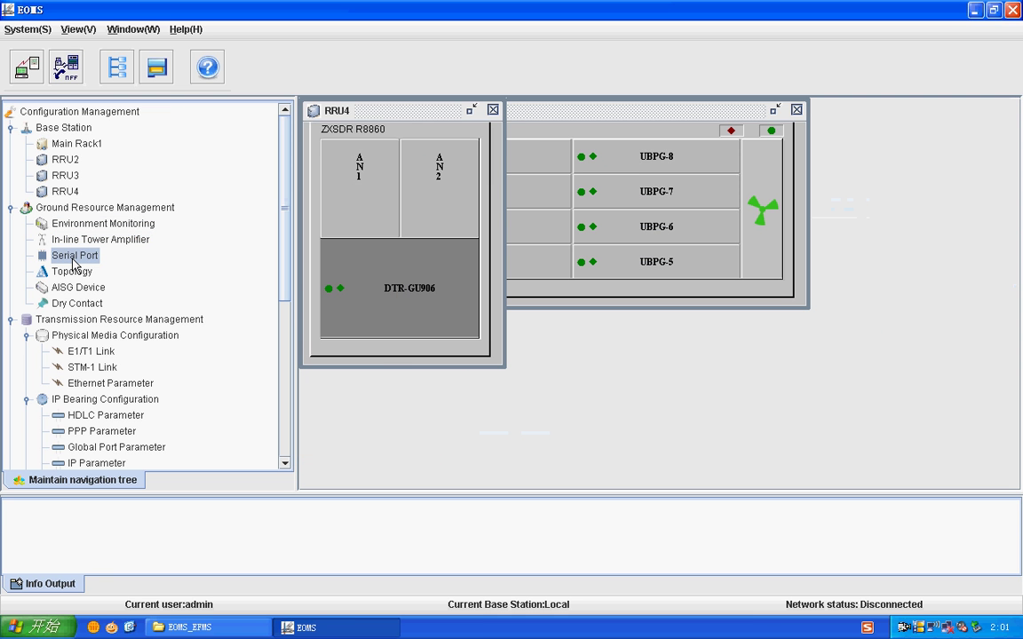
pyautogui.doubleClick(73, 260)
pyautogui.rightClick(508, 251)
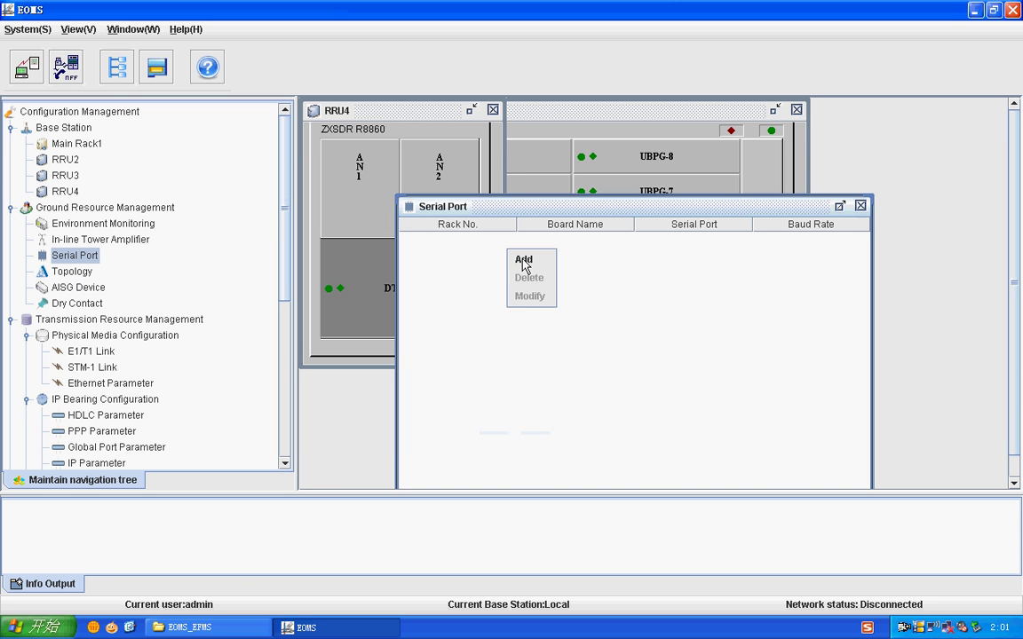
pyautogui.click(524, 262)
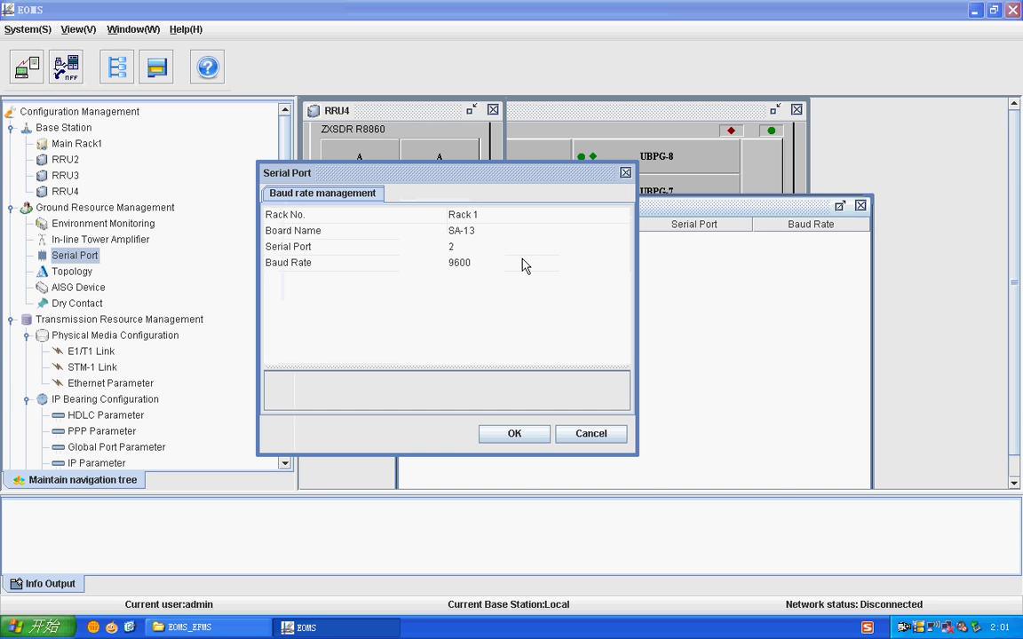
pyautogui.click(466, 248)
pyautogui.click(468, 246)
pyautogui.click(473, 217)
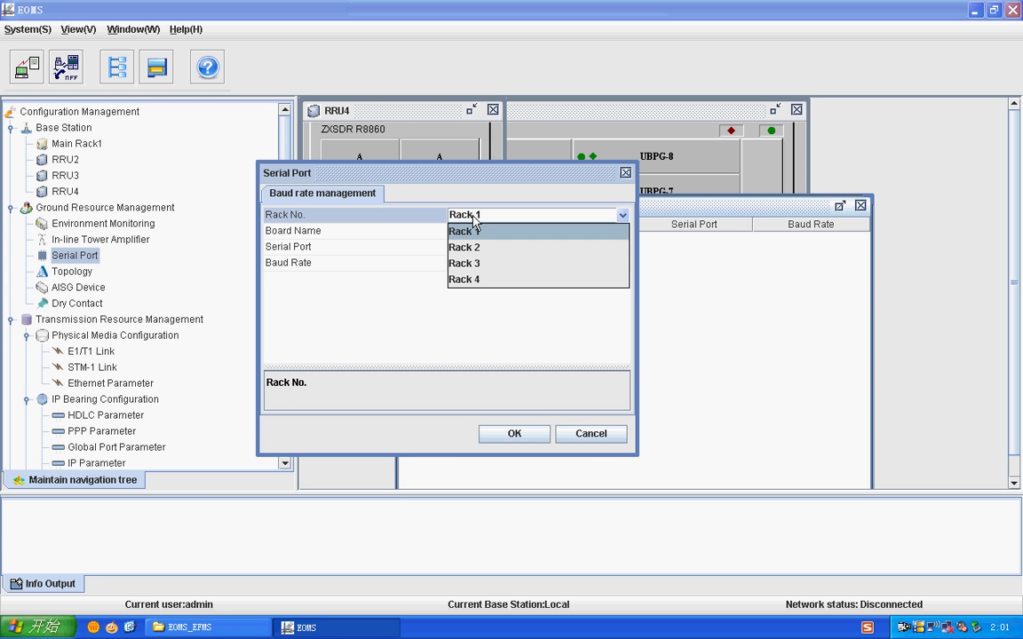
pyautogui.click(469, 230)
pyautogui.click(514, 433)
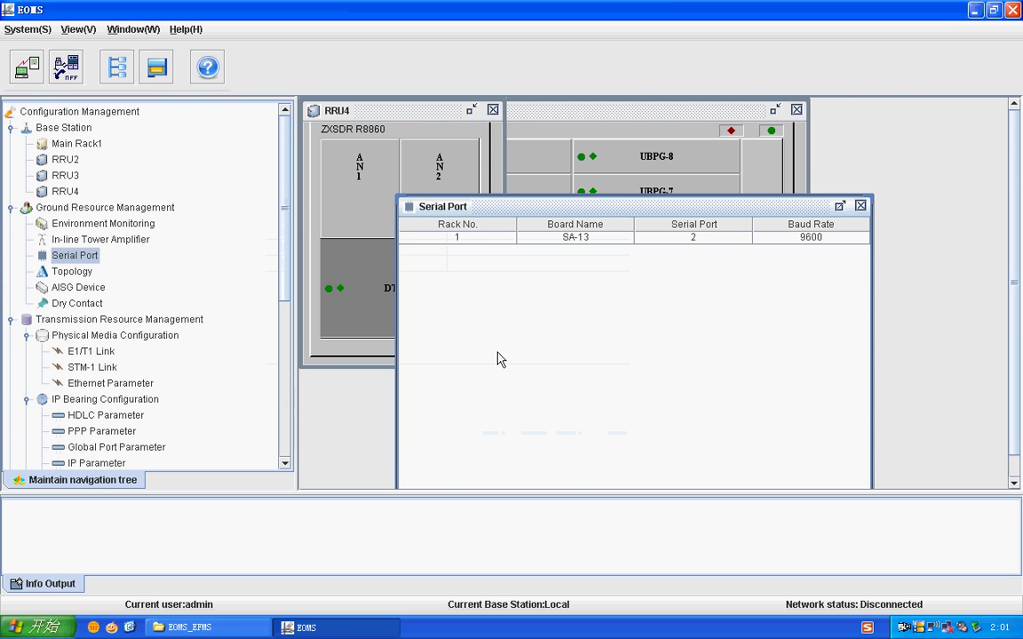
# Add a serial port for rack 2's DTR-GU906 board with serial port 1 and baud rate 9600, and close the serial port list
pyautogui.rightClick(490, 280)
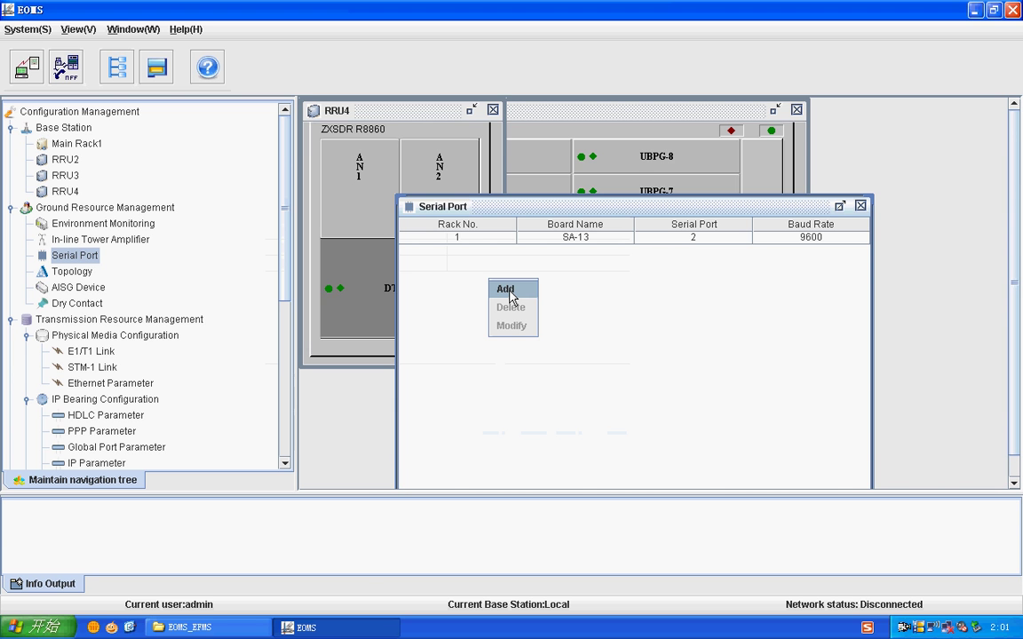
pyautogui.click(511, 291)
pyautogui.click(480, 246)
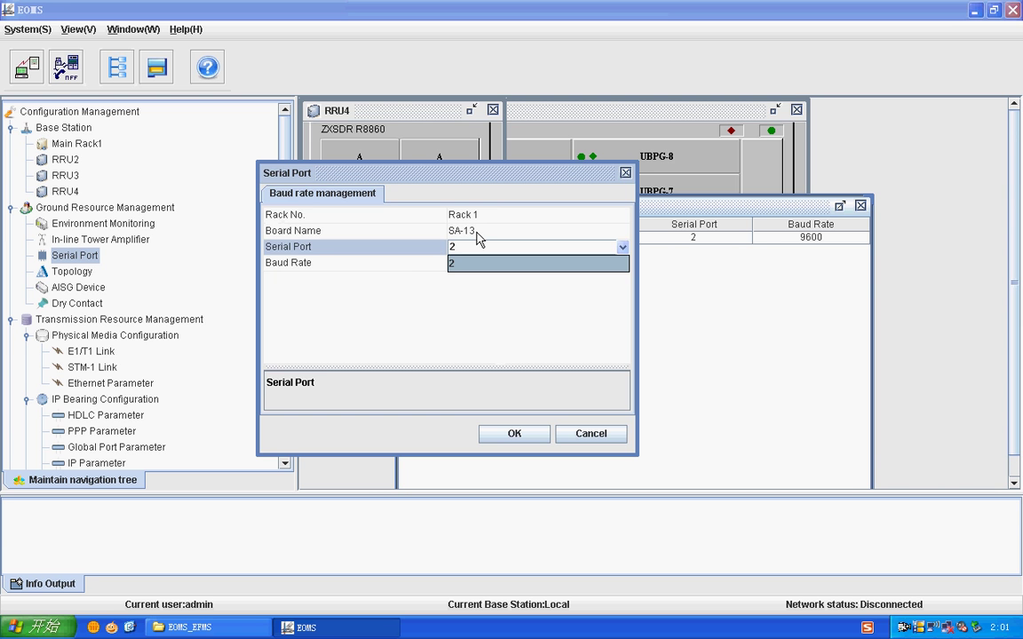
pyautogui.click(476, 231)
pyautogui.click(476, 243)
pyautogui.click(476, 216)
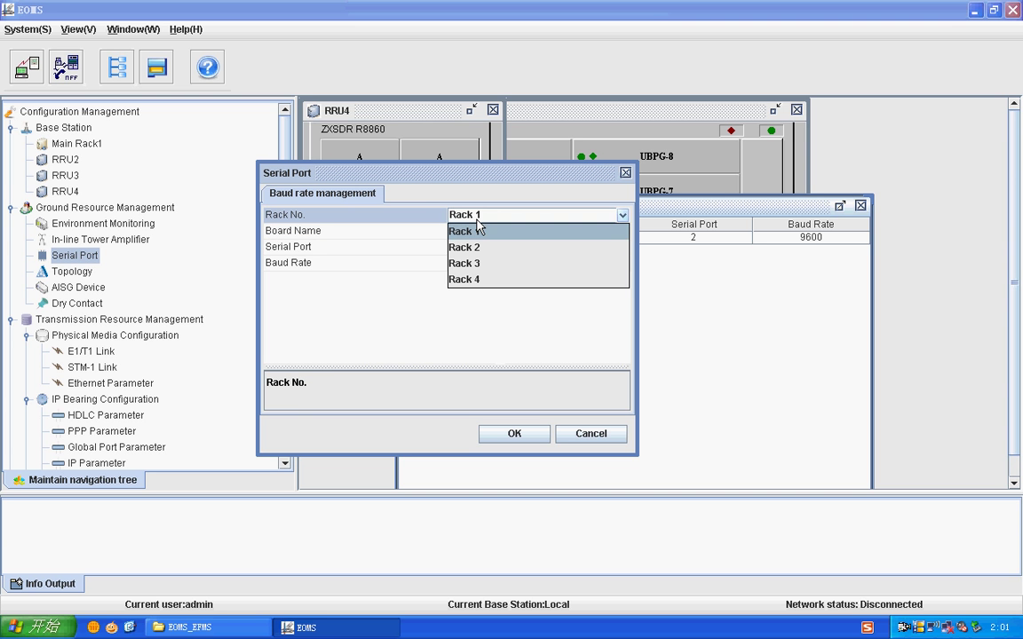
pyautogui.click(483, 246)
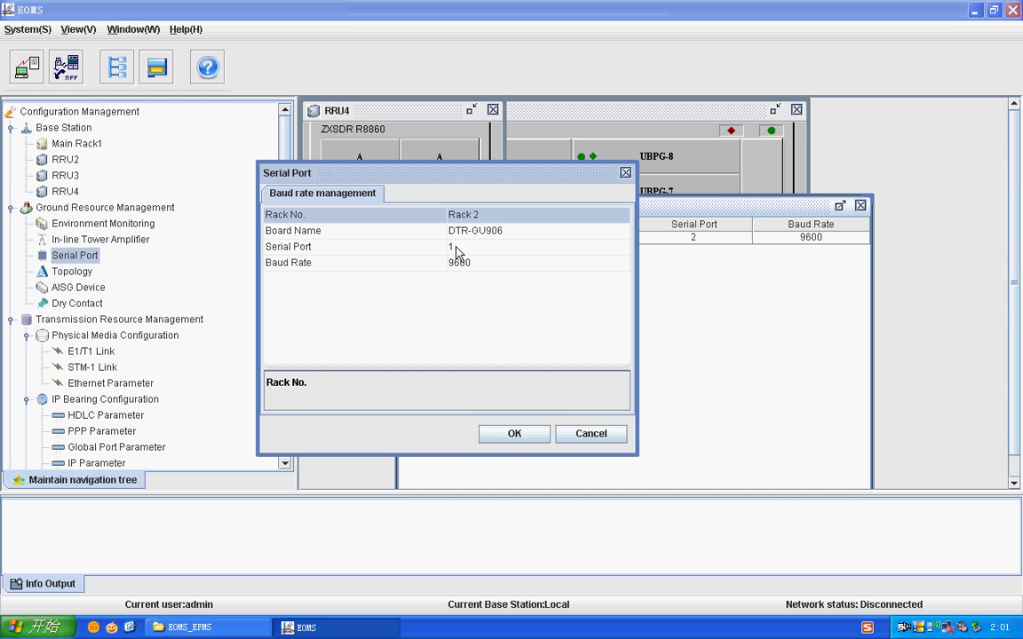
pyautogui.click(458, 250)
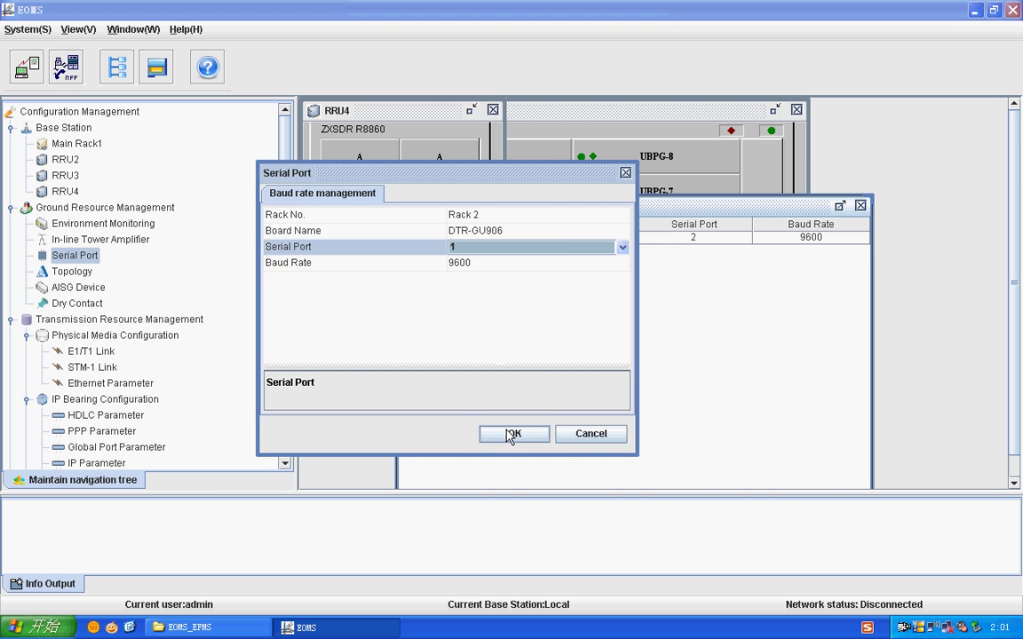
pyautogui.click(512, 435)
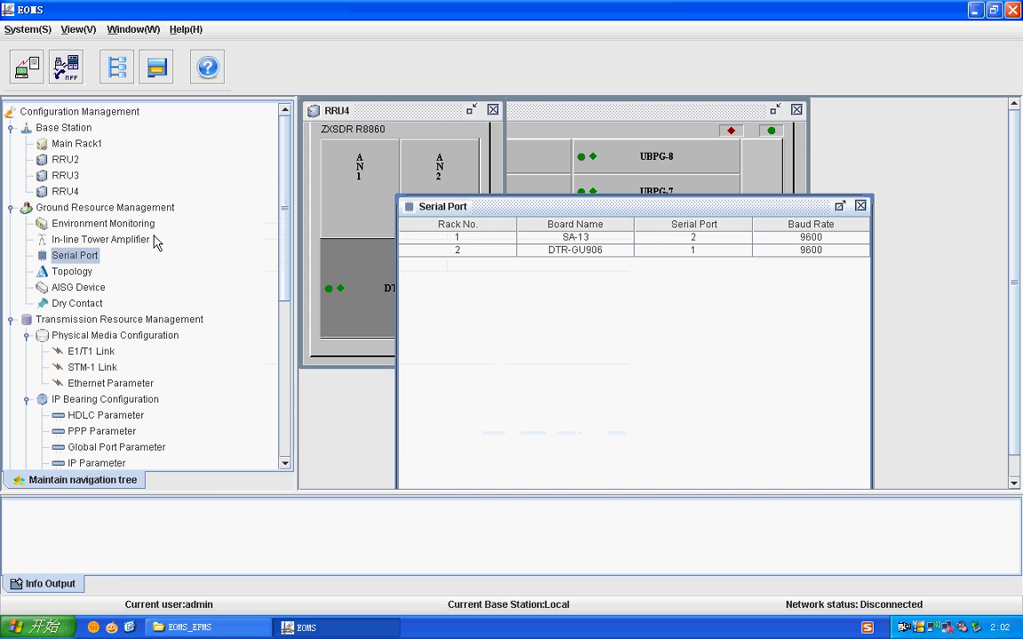
pyautogui.click(860, 209)
pyautogui.doubleClick(72, 271)
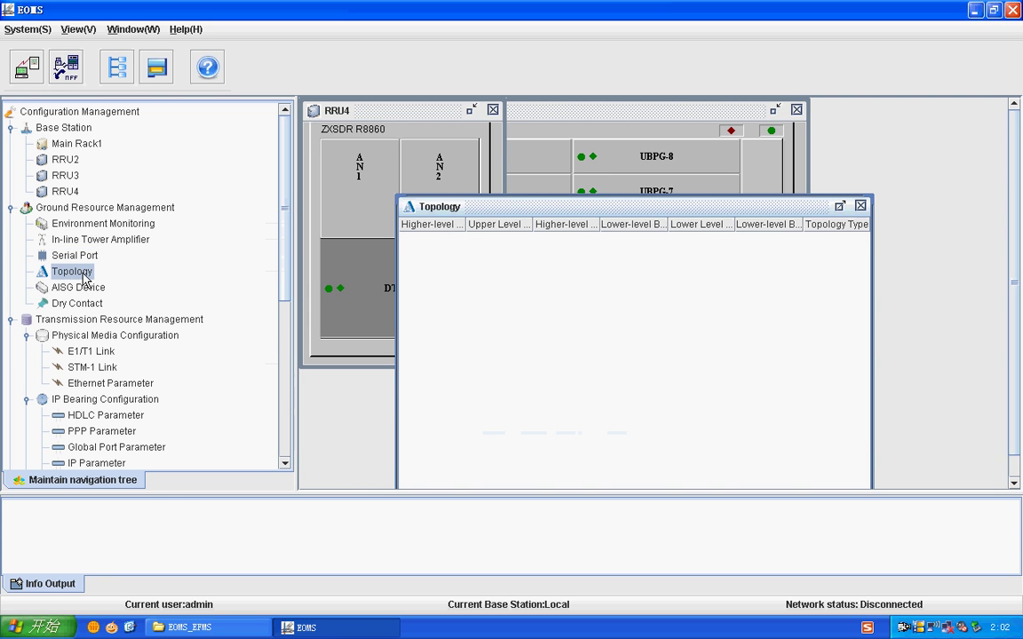
pyautogui.moveTo(285, 263); pyautogui.dragTo(287, 426)
pyautogui.rightClick(549, 258)
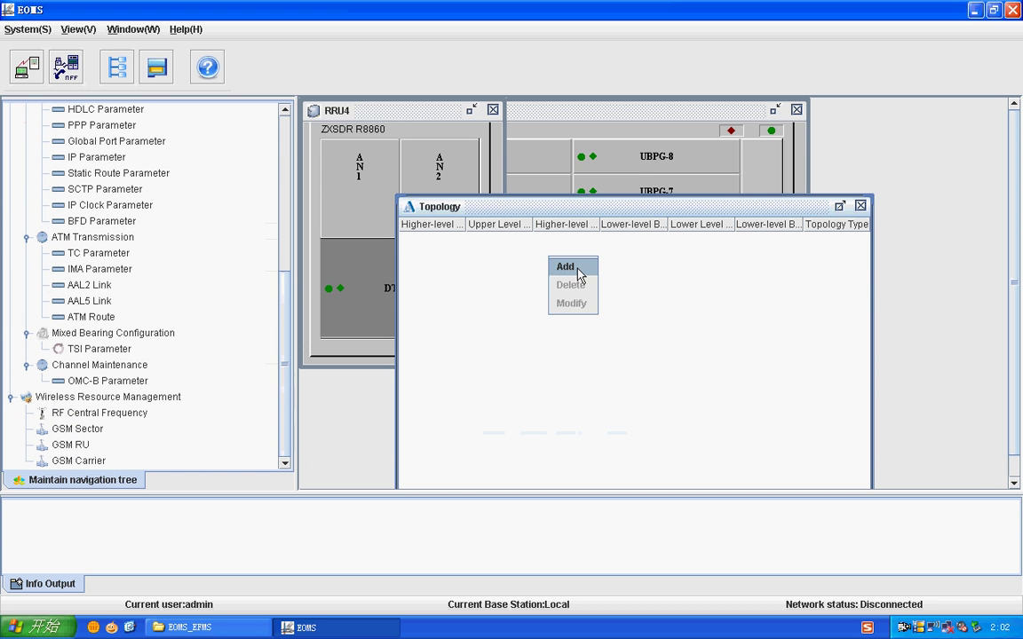
pyautogui.click(567, 268)
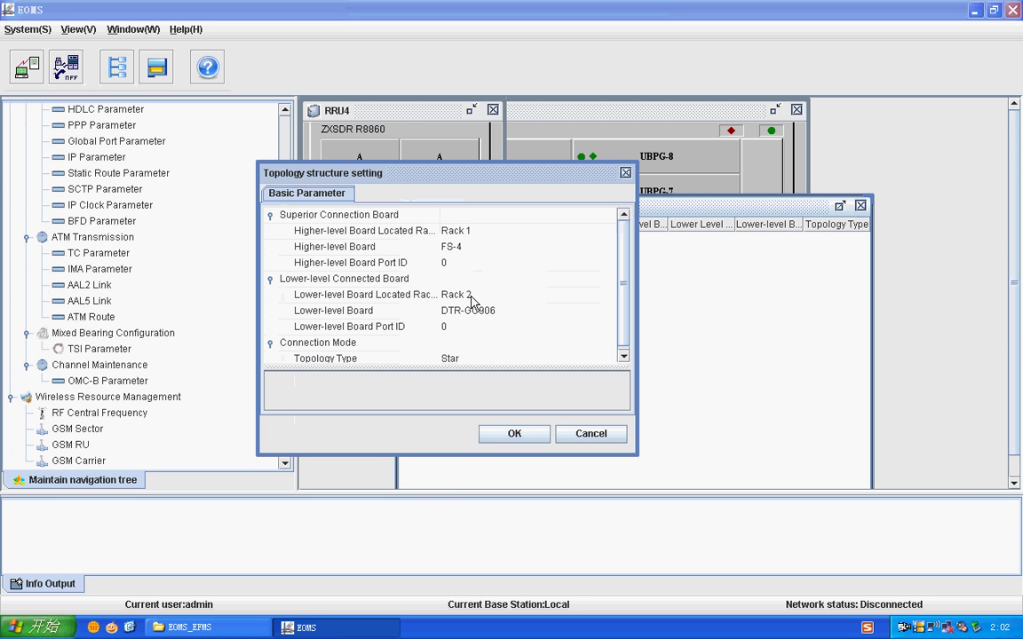
pyautogui.click(460, 248)
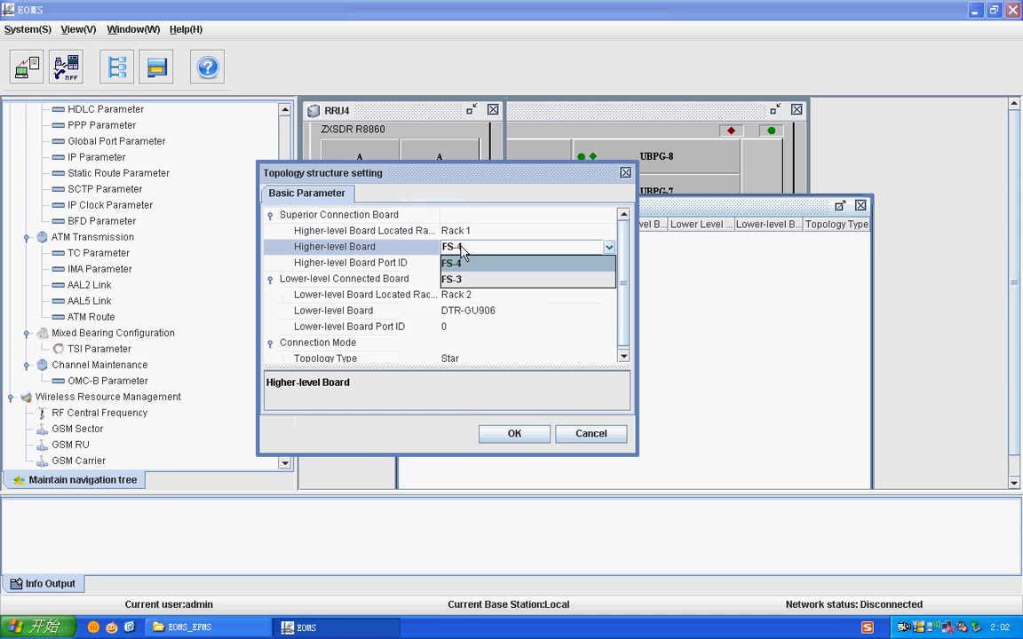
pyautogui.click(461, 261)
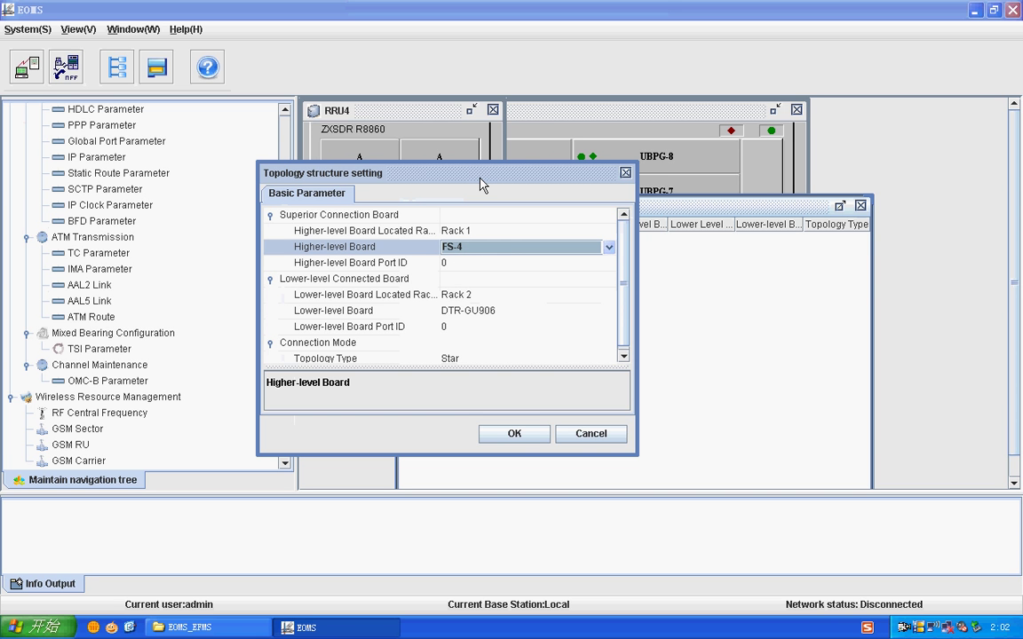
pyautogui.click(625, 173)
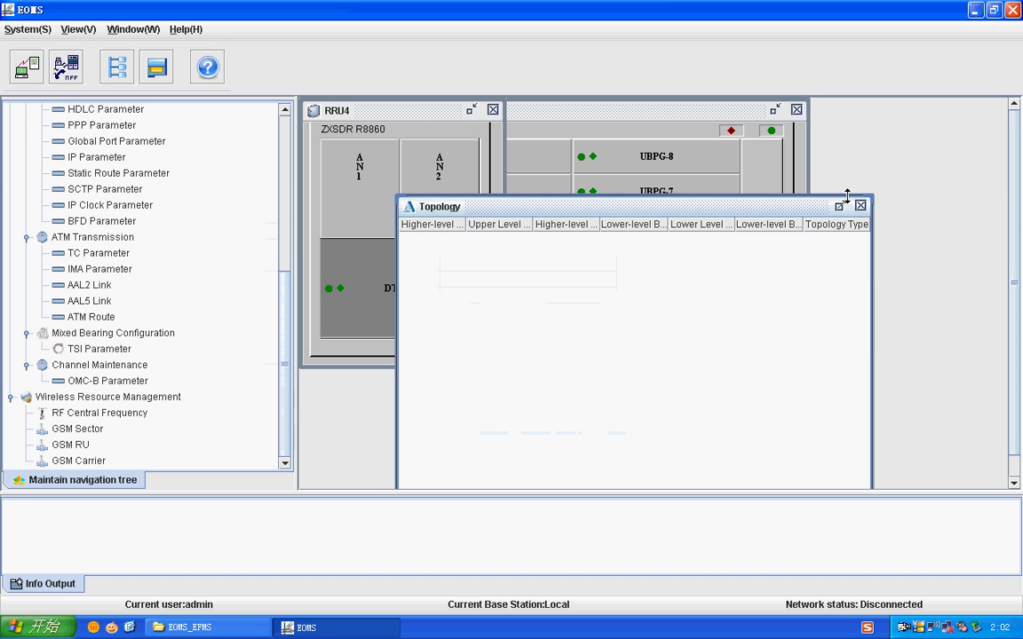
pyautogui.click(860, 206)
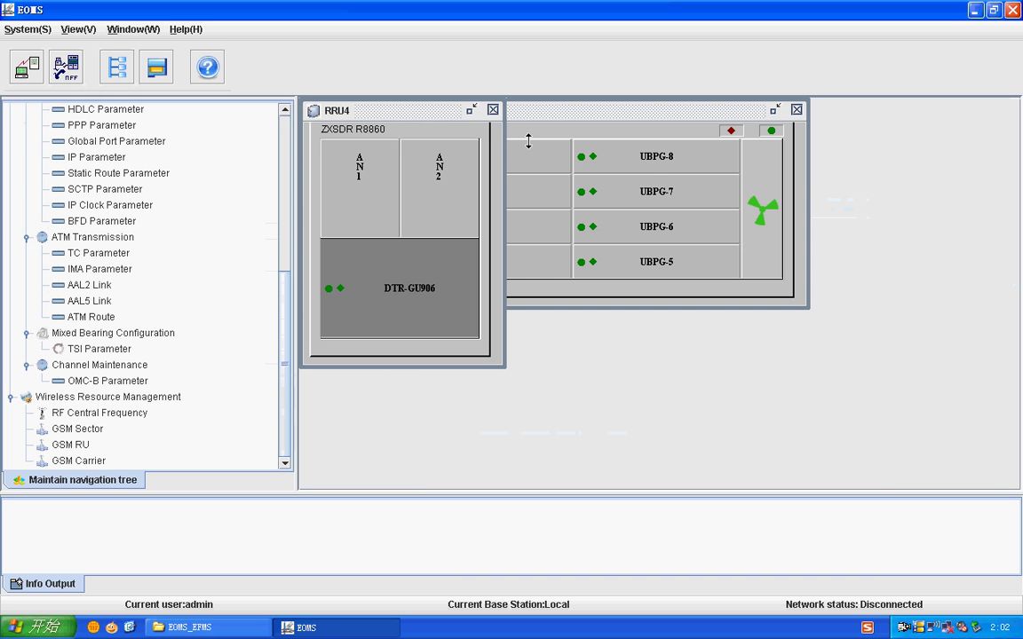
# Close the open RRU rack views, keeping only the Main Rack1 view open
pyautogui.click(492, 110)
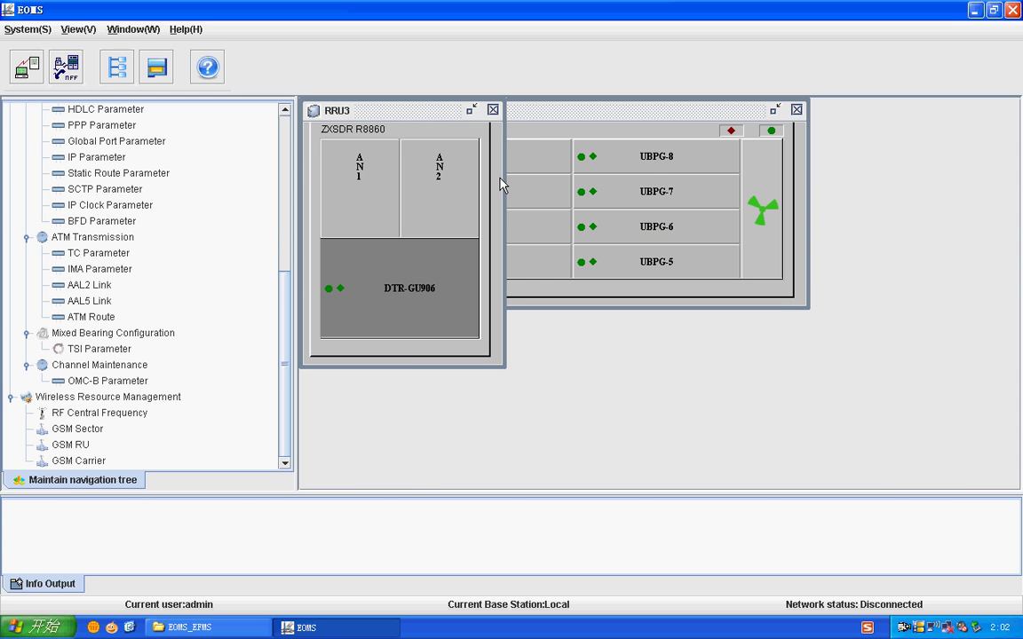
pyautogui.click(493, 111)
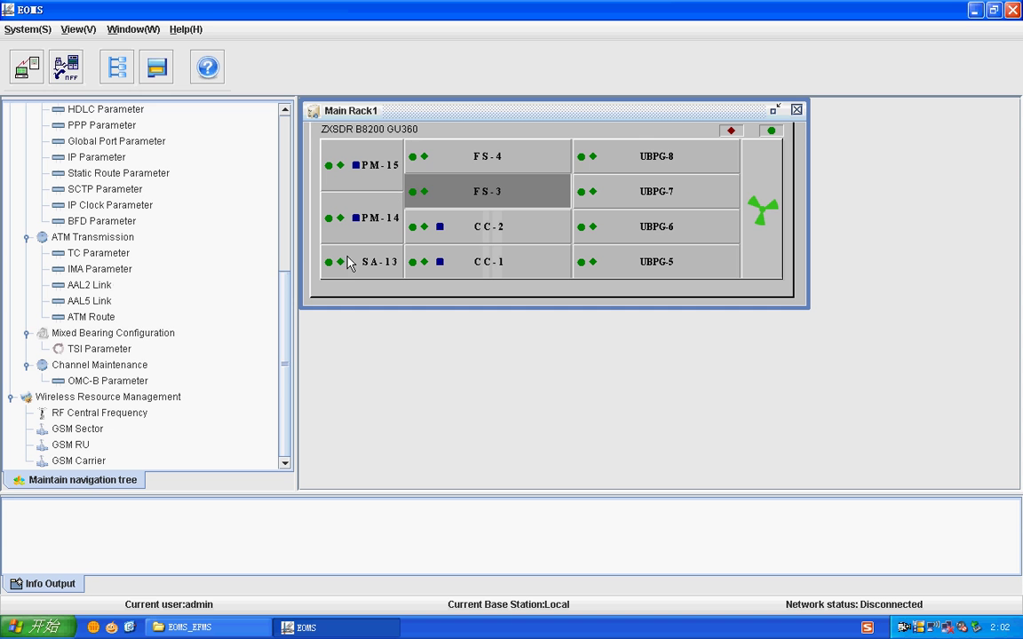
pyautogui.click(116, 141)
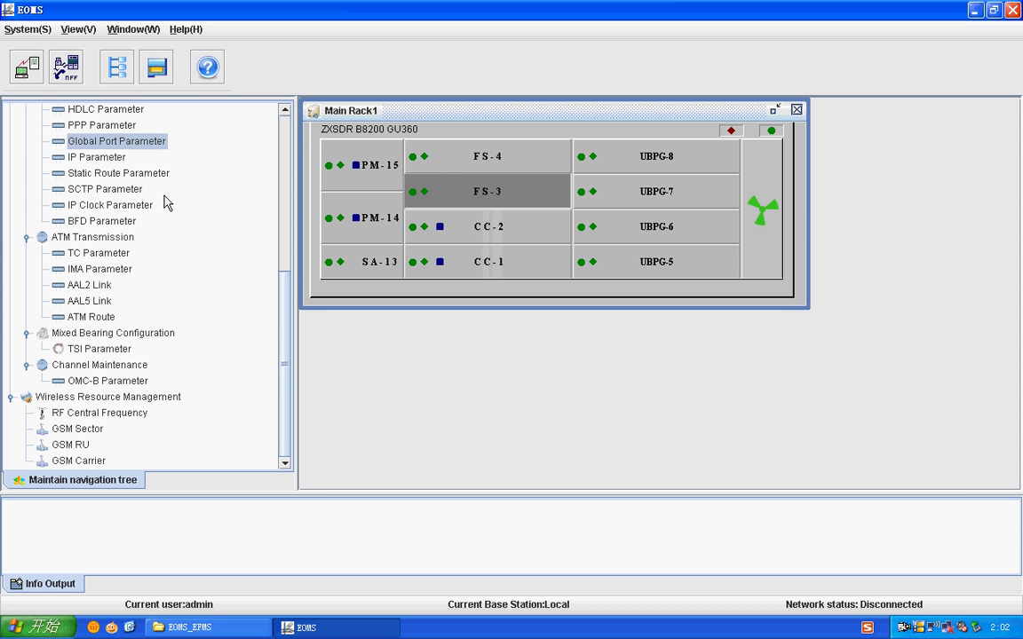
# Start a new topology relation with port 0 of rack 1's FS-4 board as the higher-level connection
pyautogui.scroll(1, 164, 204)
pyautogui.moveTo(285, 285); pyautogui.dragTo(285, 205)
pyautogui.click(75, 178)
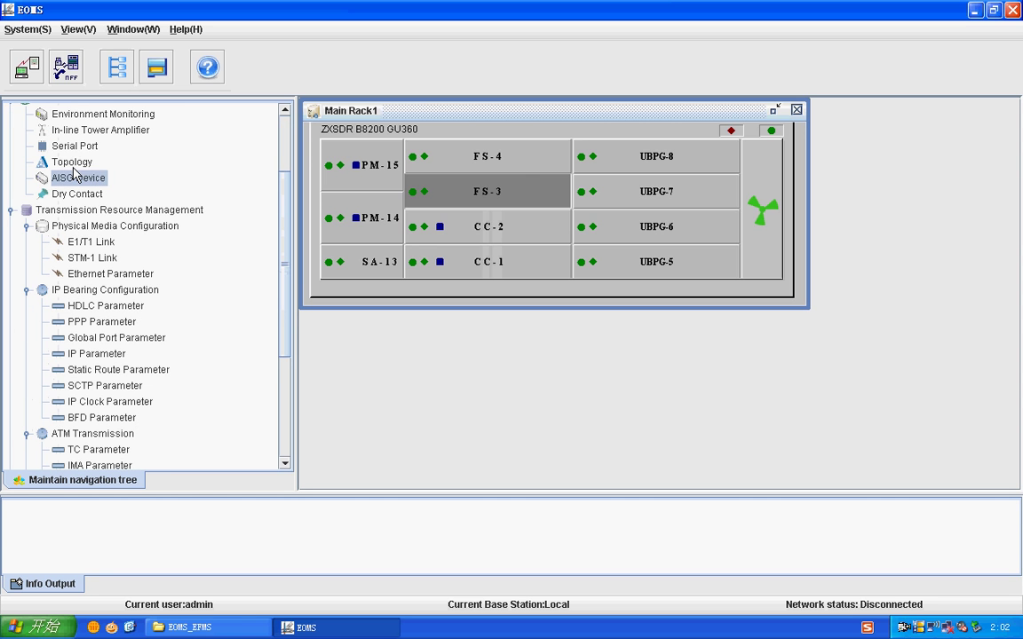
pyautogui.doubleClick(74, 167)
pyautogui.rightClick(417, 212)
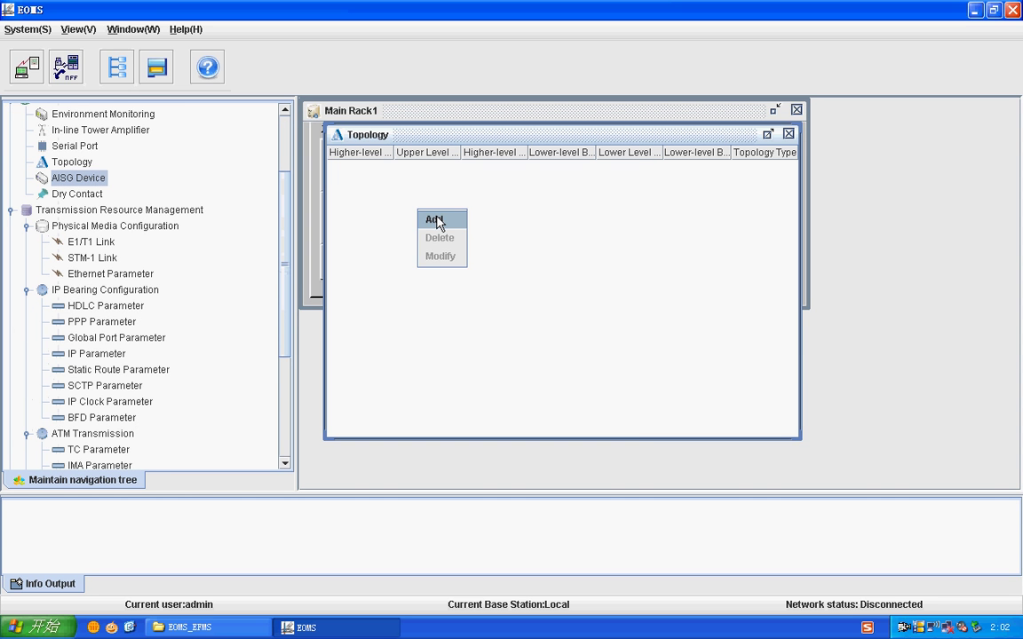
pyautogui.click(437, 221)
pyautogui.click(476, 249)
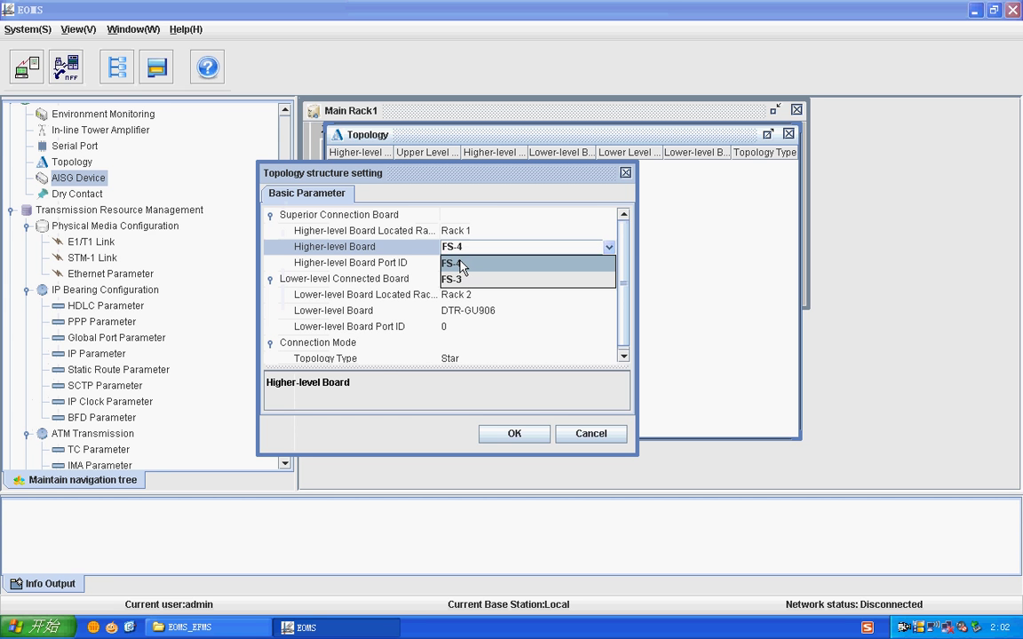
pyautogui.click(462, 264)
pyautogui.click(461, 264)
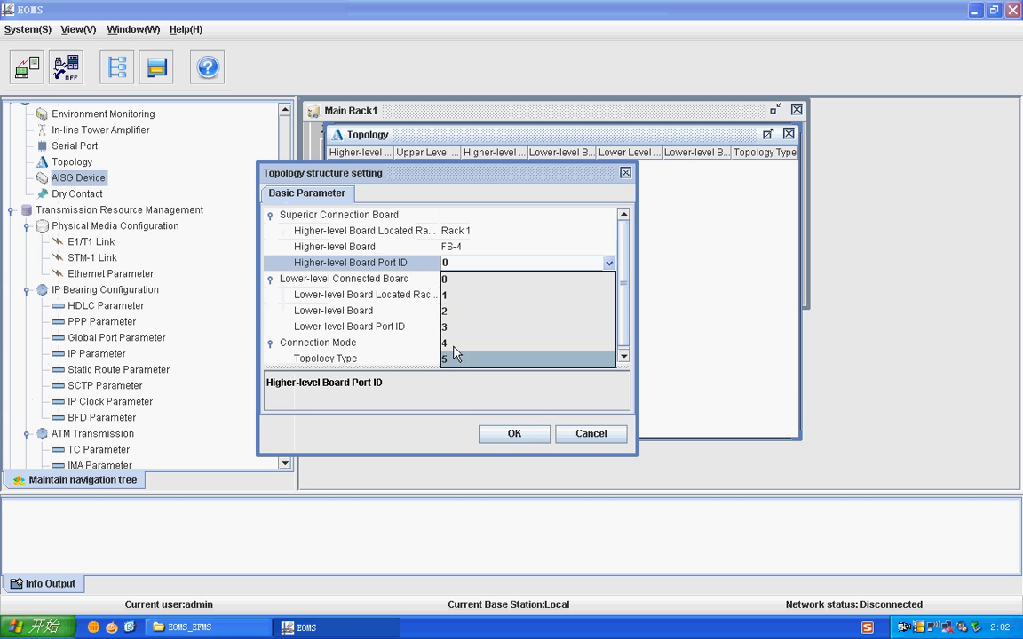
pyautogui.click(454, 281)
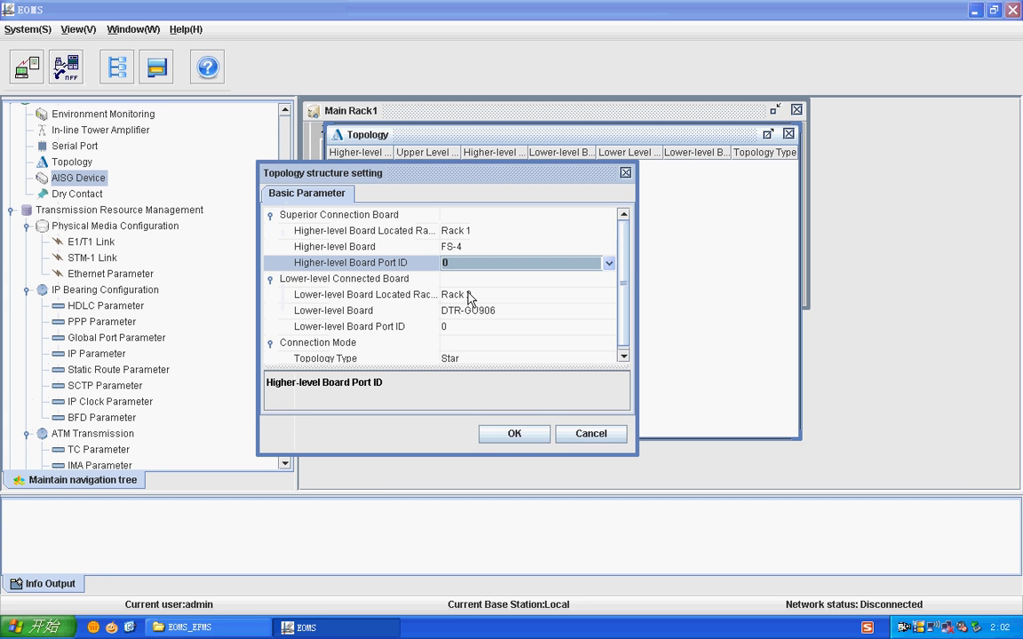
# Choose port 0 of rack 2's DTR-GU906 as the lower-level connection and try to save the star topology relation
pyautogui.click(469, 296)
pyautogui.click(470, 321)
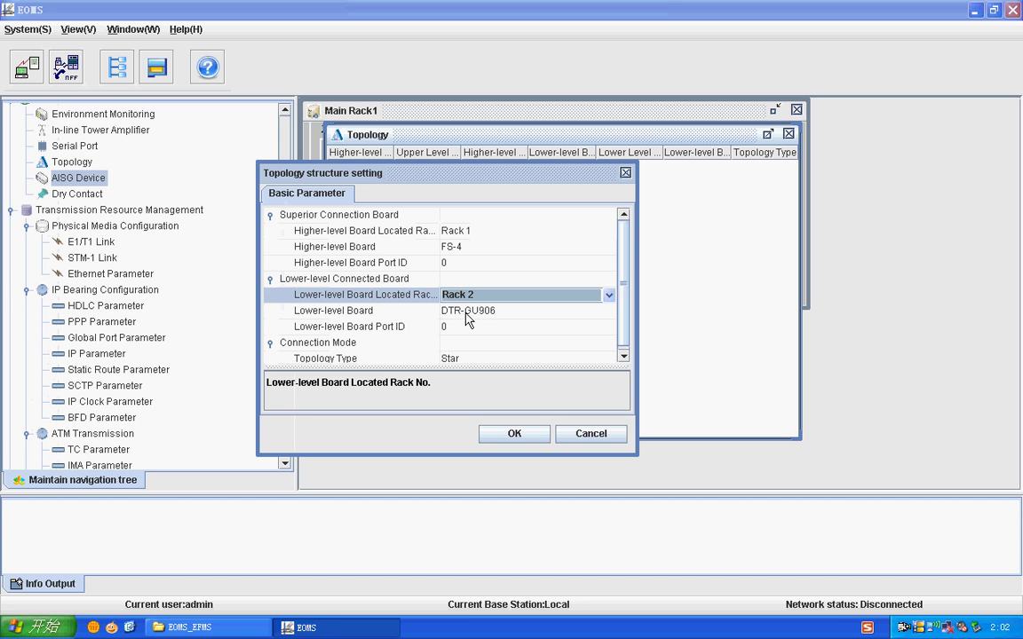
pyautogui.click(452, 294)
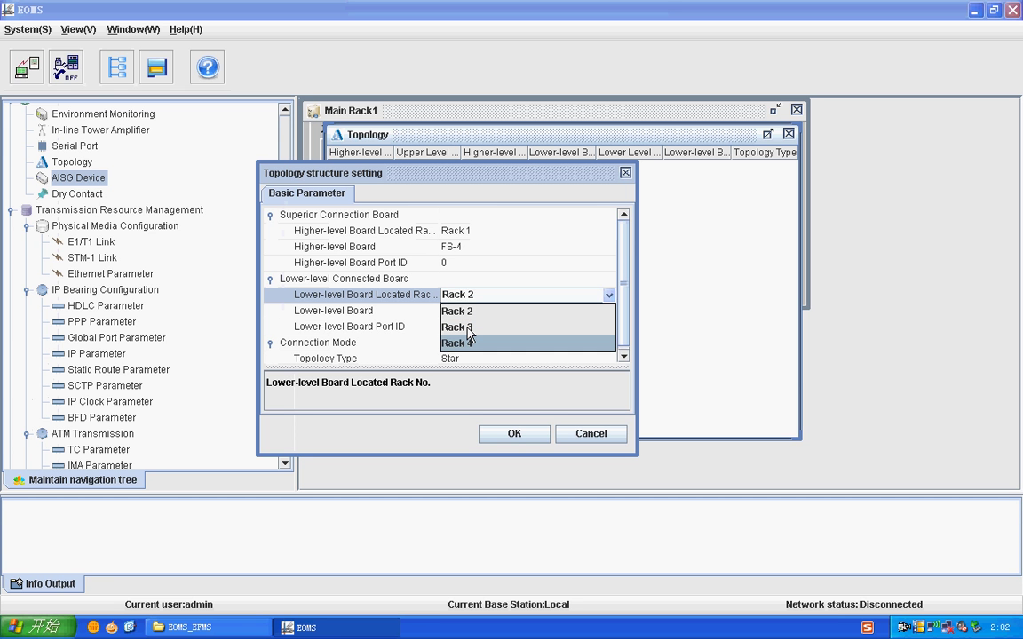
pyautogui.click(480, 311)
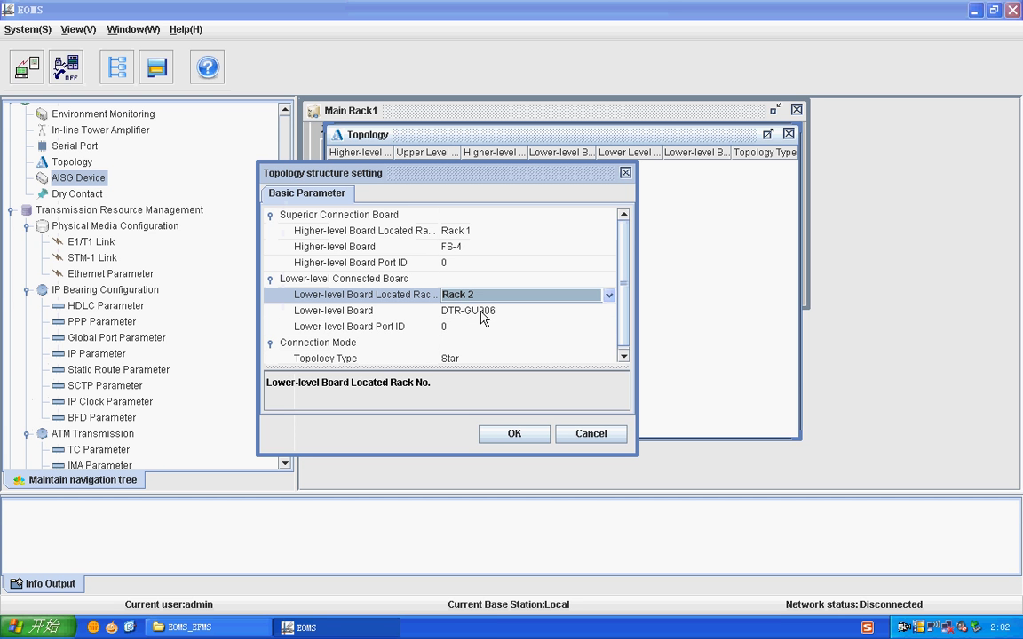
pyautogui.click(513, 433)
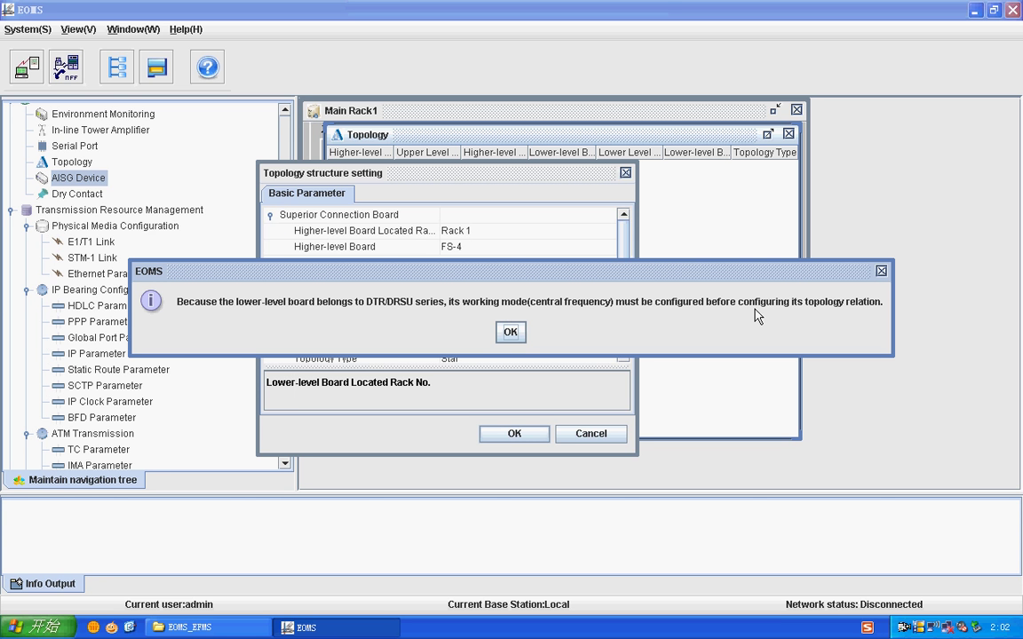
# Dismiss the message, cancel the pending topology relation, and open the RF central frequency list under wireless resources
pyautogui.click(517, 334)
pyautogui.click(593, 433)
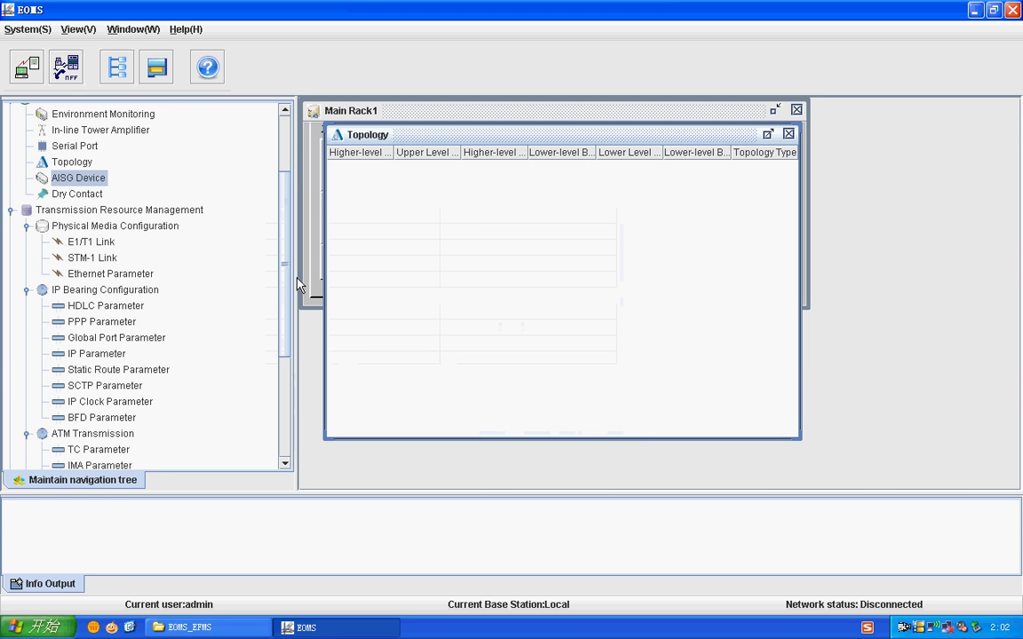
pyautogui.moveTo(285, 277); pyautogui.dragTo(292, 399)
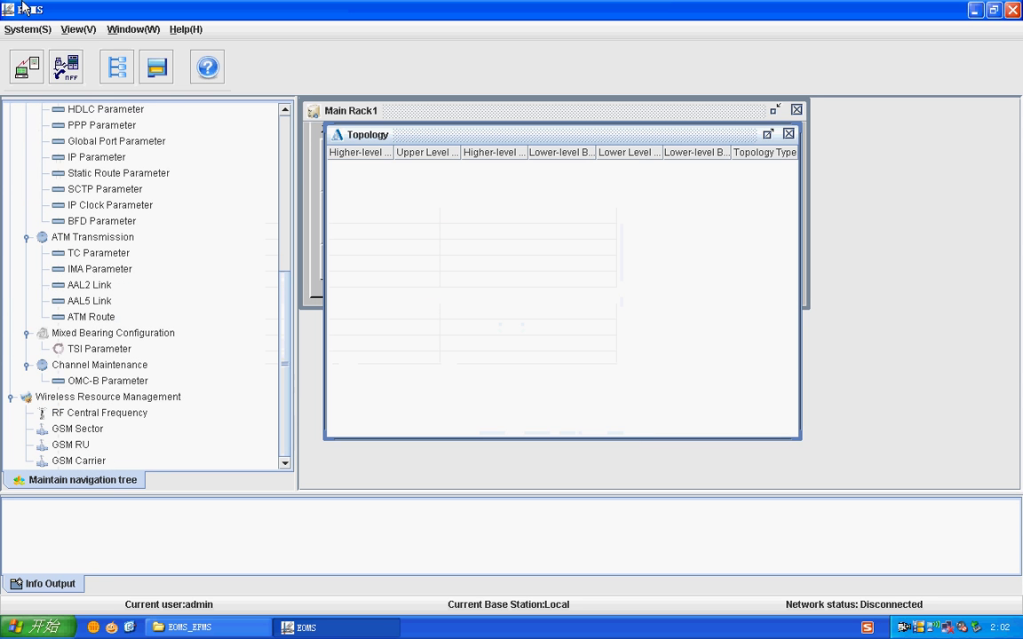
pyautogui.doubleClick(102, 414)
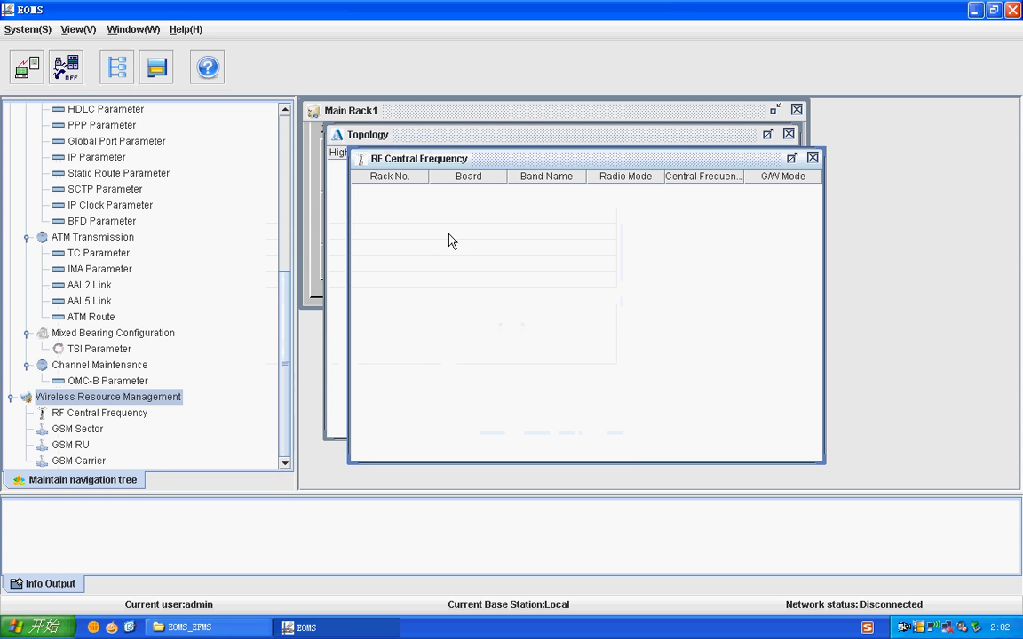
# Add an RF central frequency entry for board 2#DTR-GU906 with GSM radio mode and central frequency 945
pyautogui.rightClick(449, 240)
pyautogui.click(468, 236)
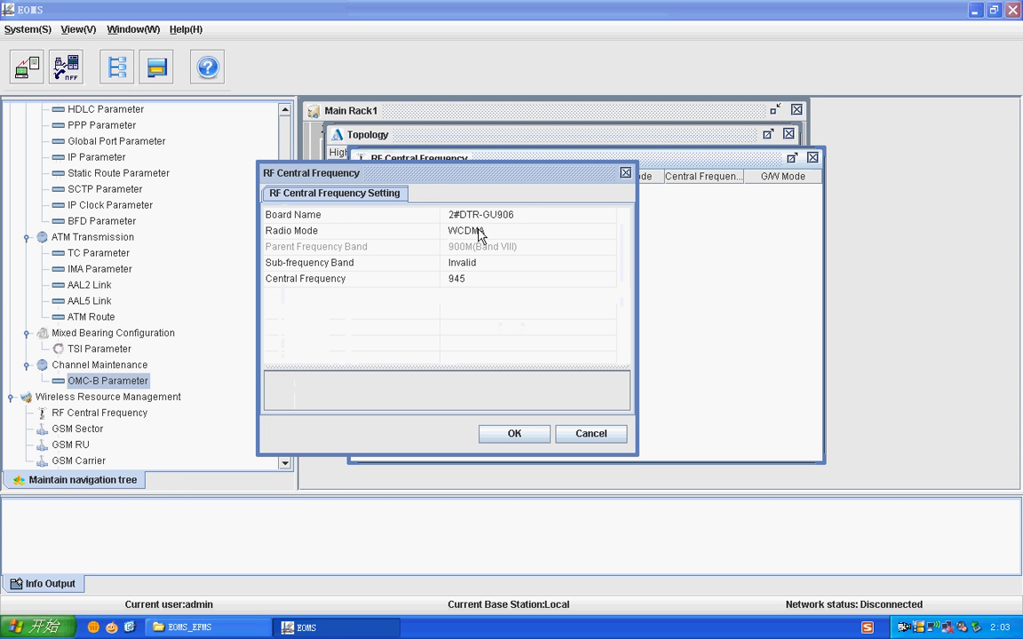
pyautogui.click(471, 216)
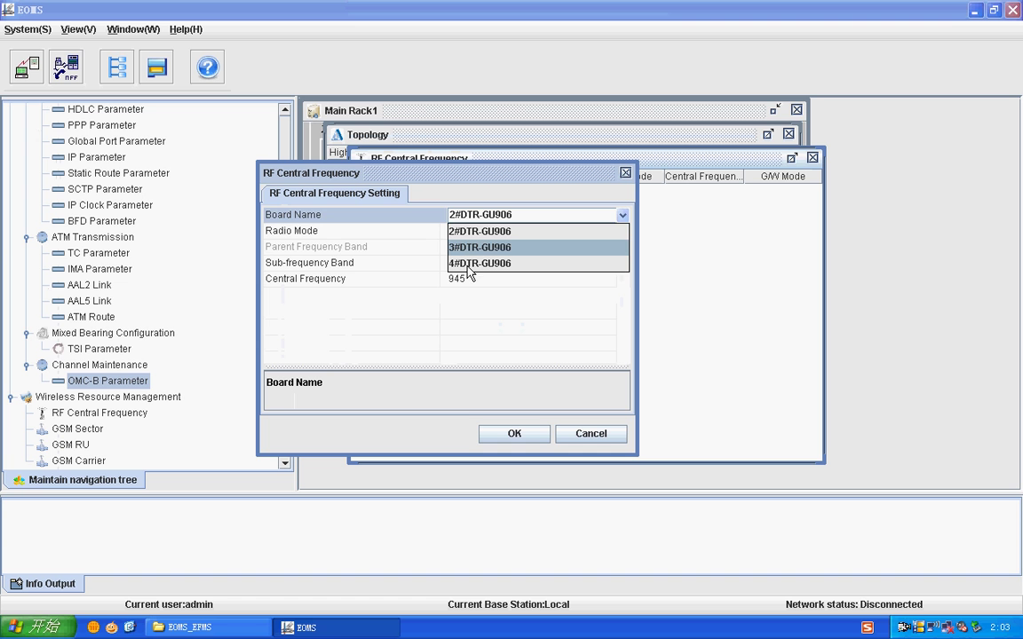
pyautogui.click(478, 233)
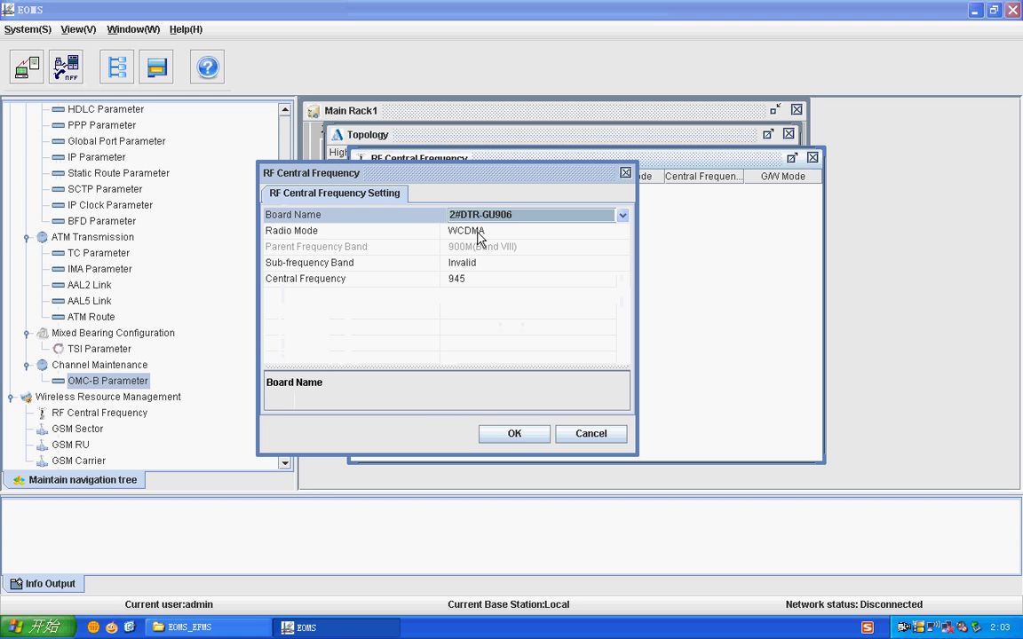
pyautogui.click(477, 232)
pyautogui.click(455, 261)
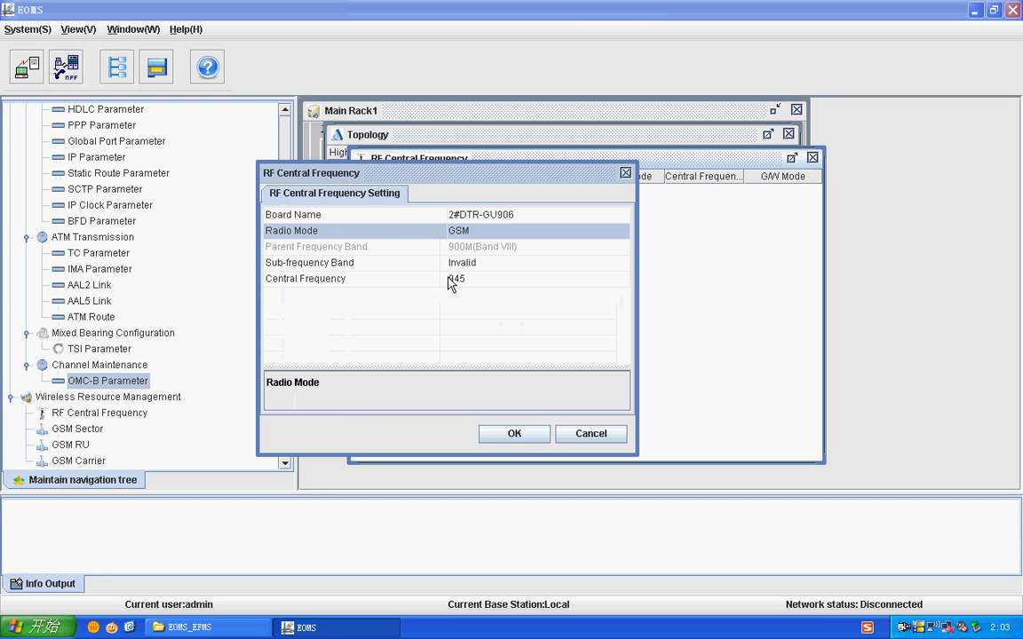
pyautogui.click(514, 433)
# Add an RF central frequency entry for board 3#DTR-GU906 with GSM radio mode and central frequency 945
pyautogui.rightClick(493, 239)
pyautogui.click(504, 243)
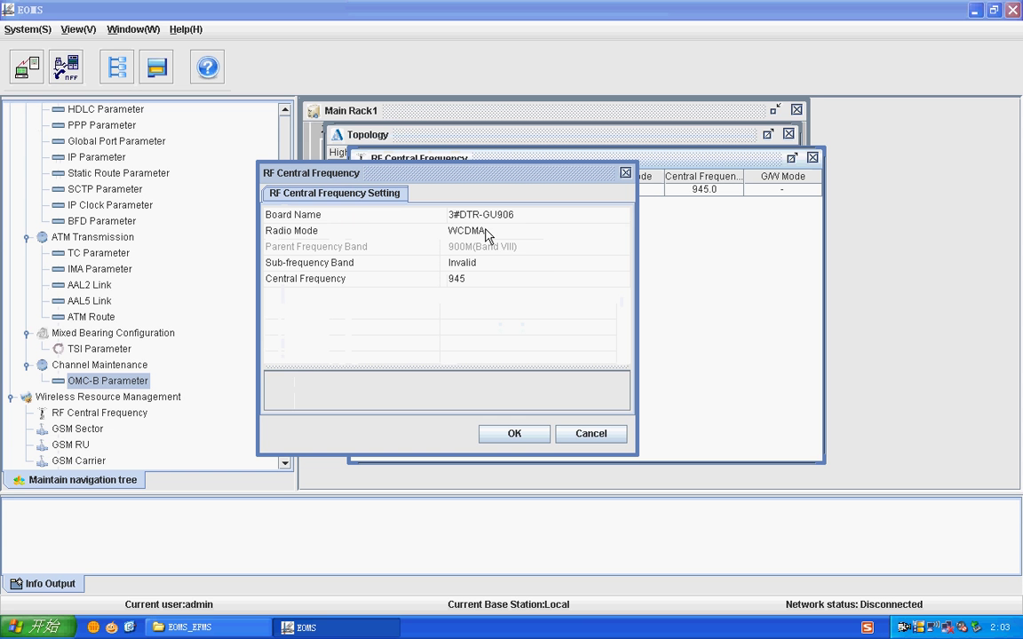
pyautogui.click(477, 232)
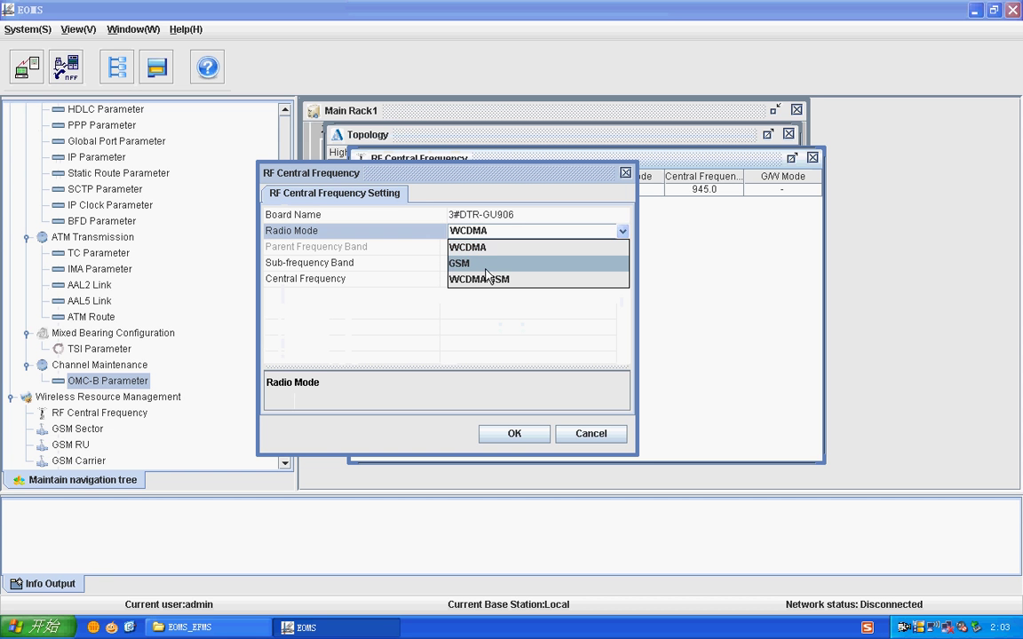
pyautogui.click(486, 265)
pyautogui.click(506, 433)
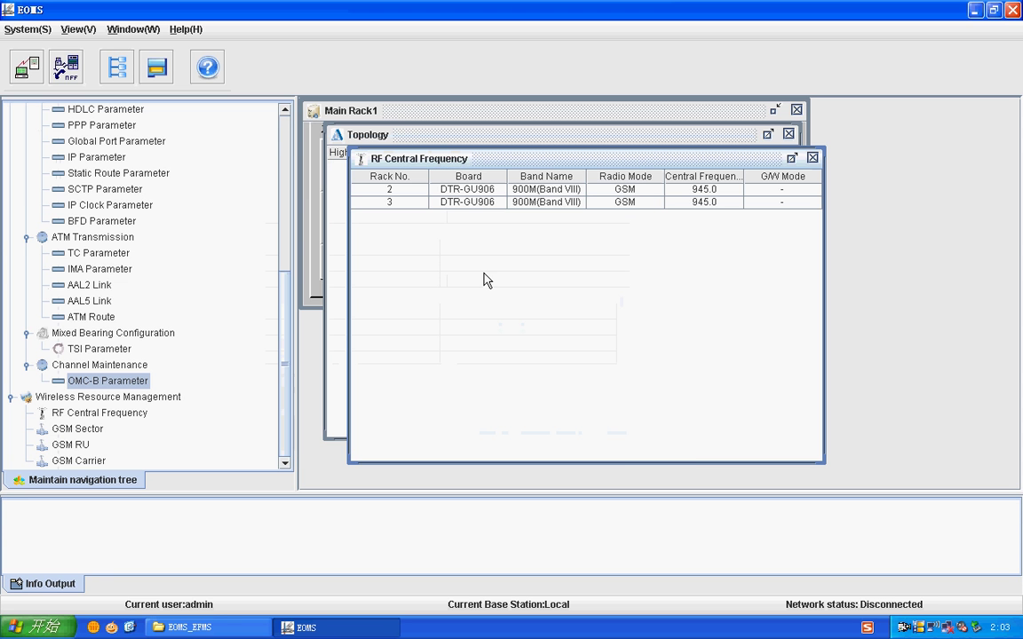
# Add a GSM central frequency entry of 945 for board 4#DTR-GU906 and close the RF central frequency list
pyautogui.rightClick(479, 253)
pyautogui.click(493, 264)
pyautogui.click(484, 232)
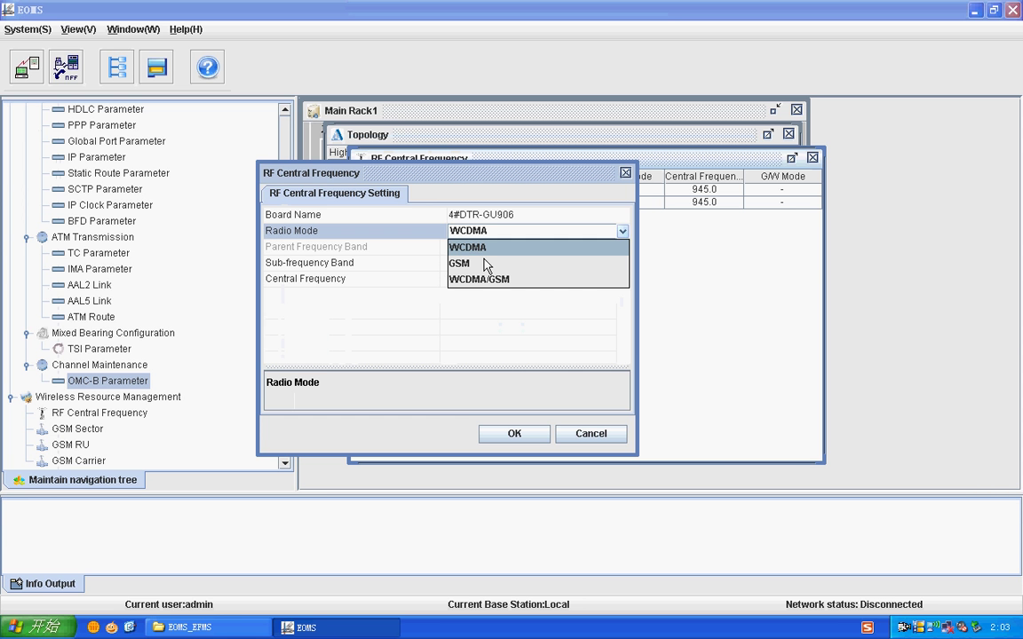
pyautogui.click(486, 265)
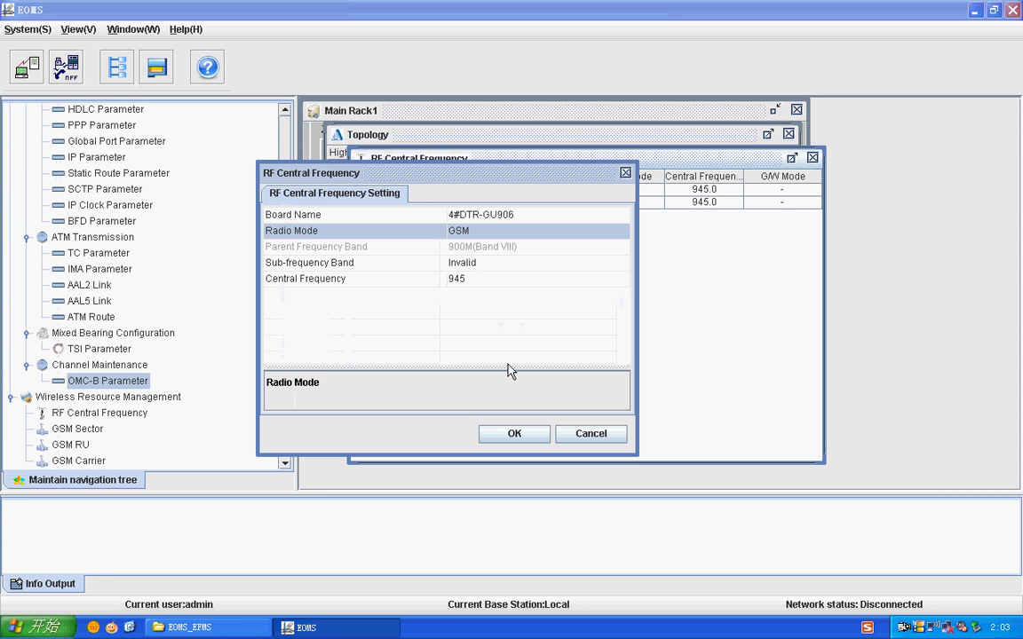
pyautogui.click(512, 433)
pyautogui.click(812, 157)
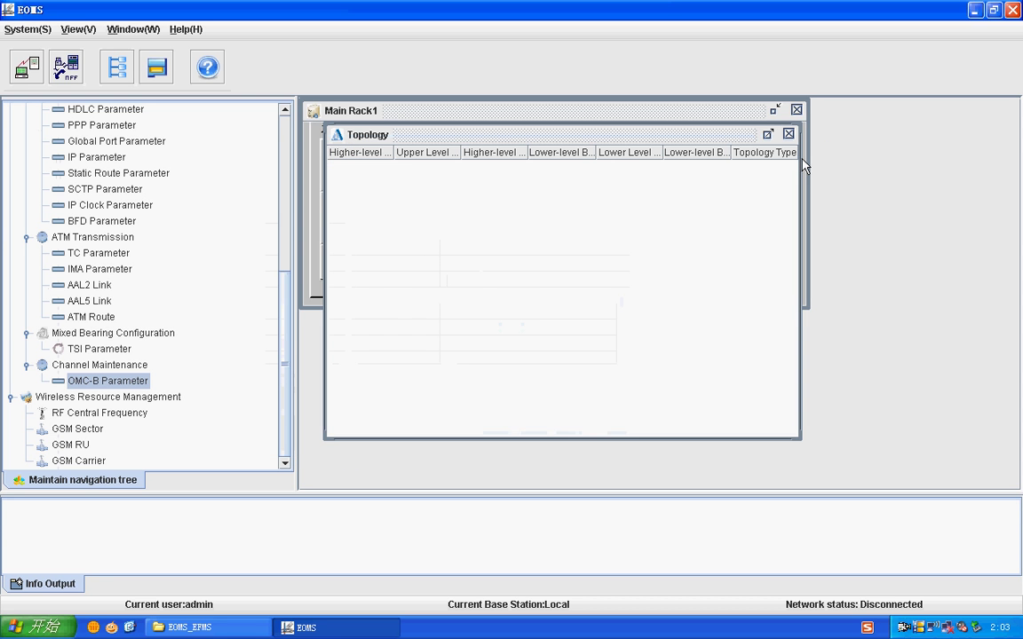
# Add a star topology relation from port 0 of rack 1's FS-4 board to port 0 of rack 2's DTR-GU906
pyautogui.rightClick(458, 188)
pyautogui.click(477, 197)
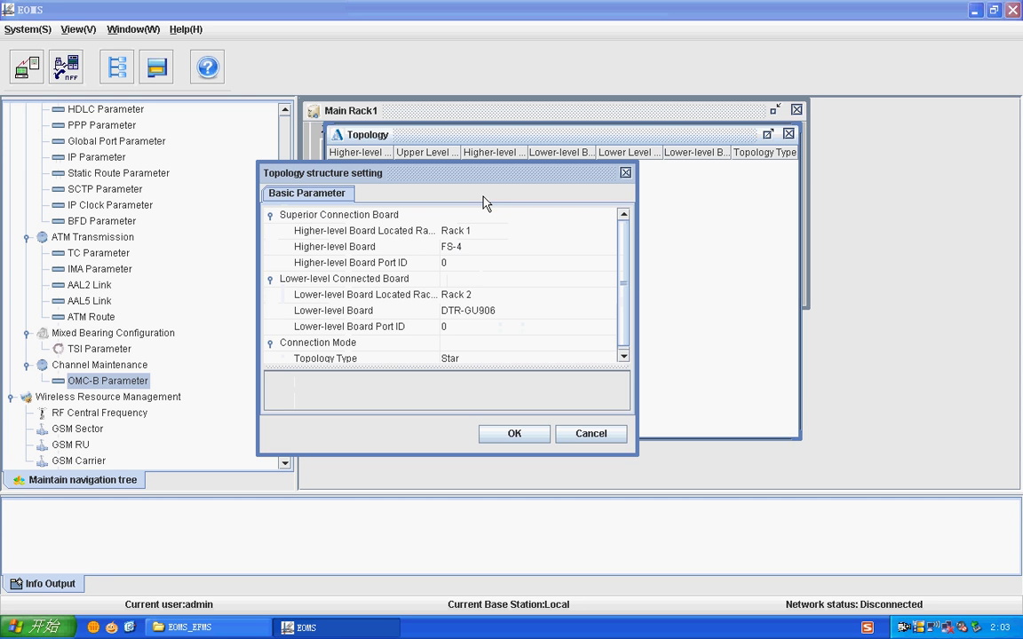
pyautogui.moveTo(453, 177); pyautogui.dragTo(515, 104)
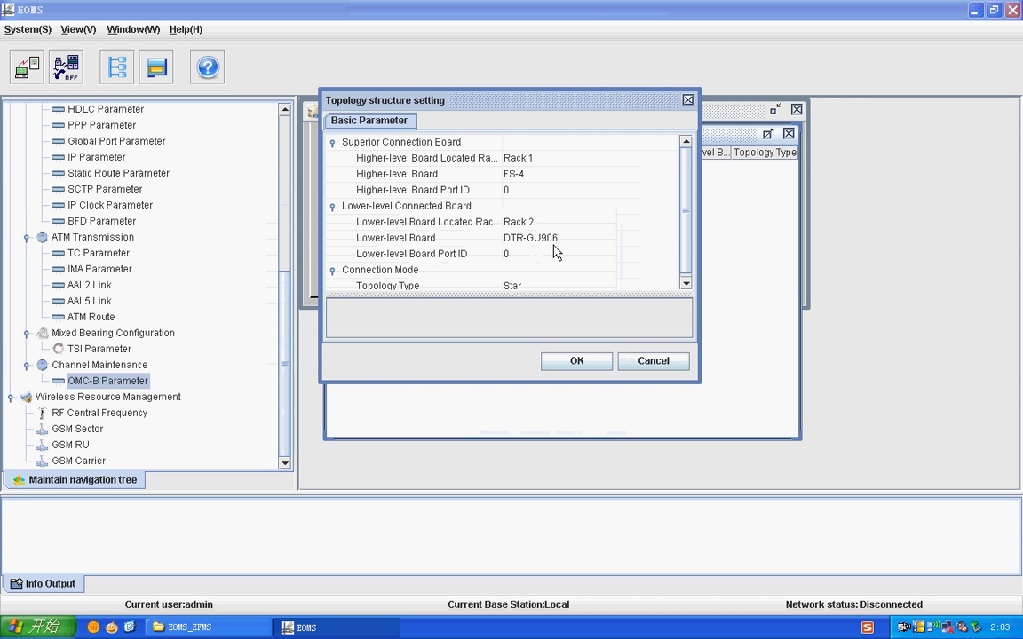
pyautogui.click(553, 238)
pyautogui.click(536, 222)
pyautogui.click(533, 222)
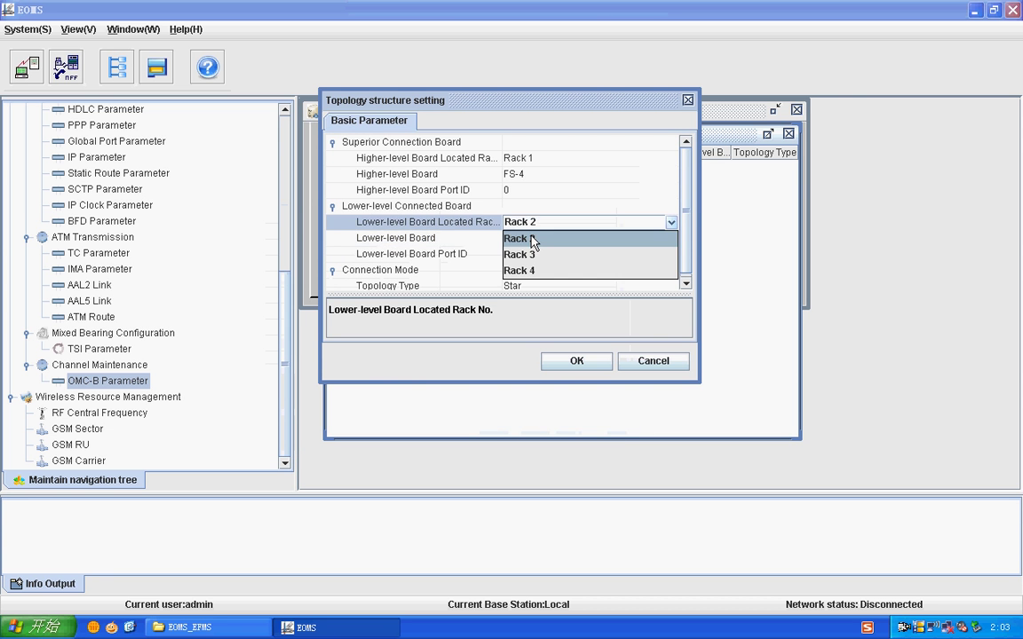
pyautogui.click(532, 238)
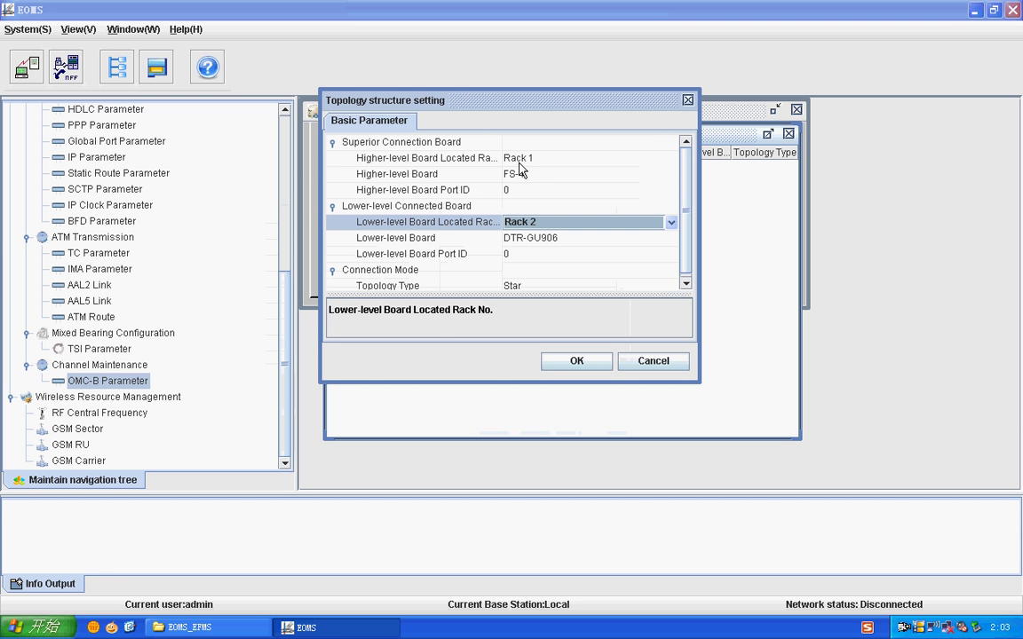
pyautogui.click(518, 190)
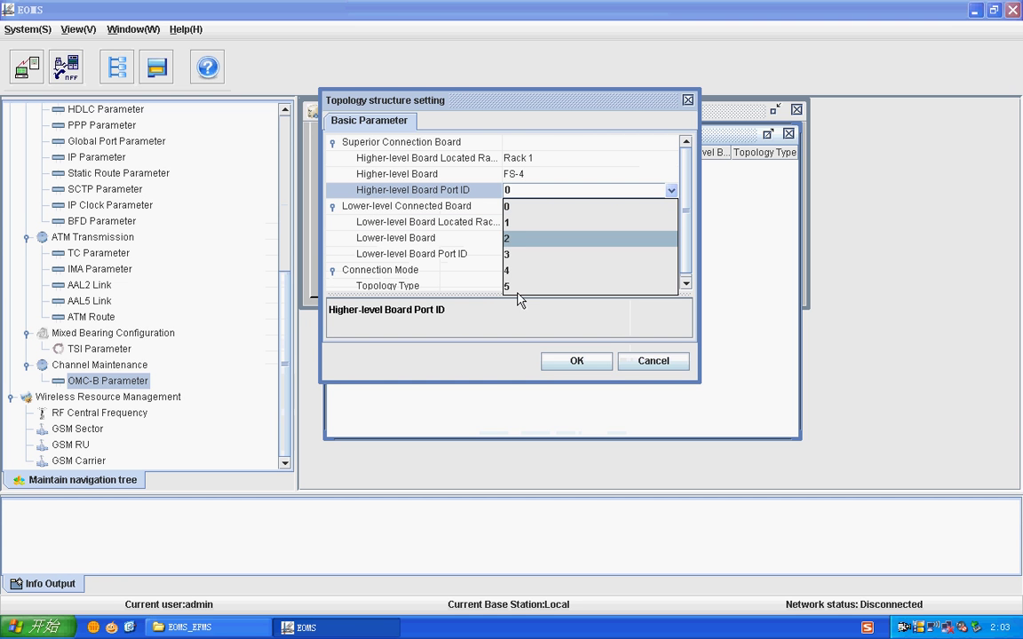
pyautogui.click(577, 362)
# Add a star topology relation from port 1 of rack 1's FS-4 board to port 0 of rack 3's DTR-GU906
pyautogui.rightClick(493, 237)
pyautogui.click(517, 245)
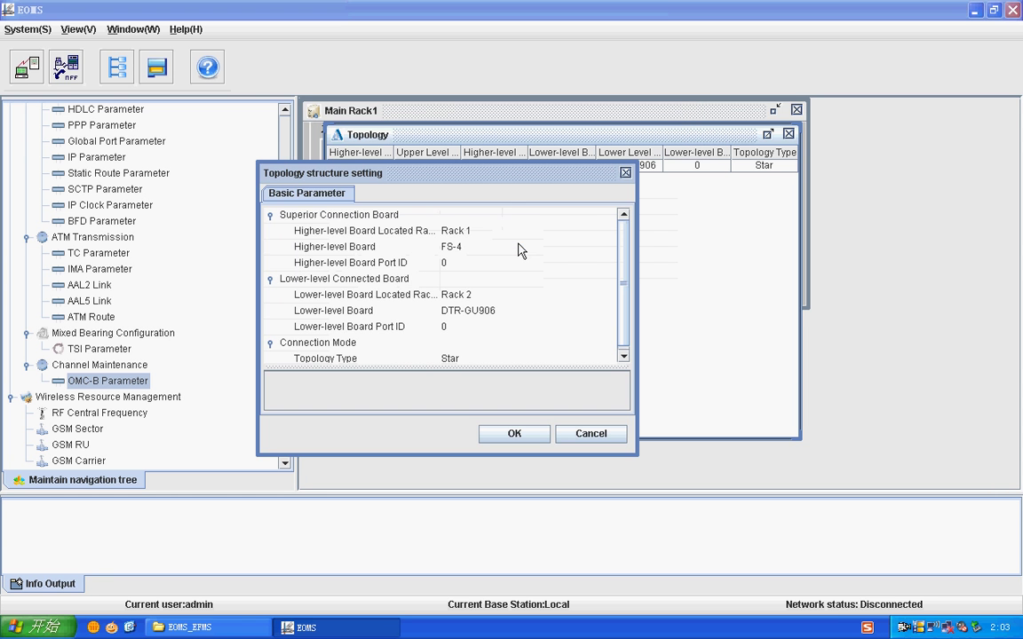
pyautogui.moveTo(504, 177); pyautogui.dragTo(623, 129)
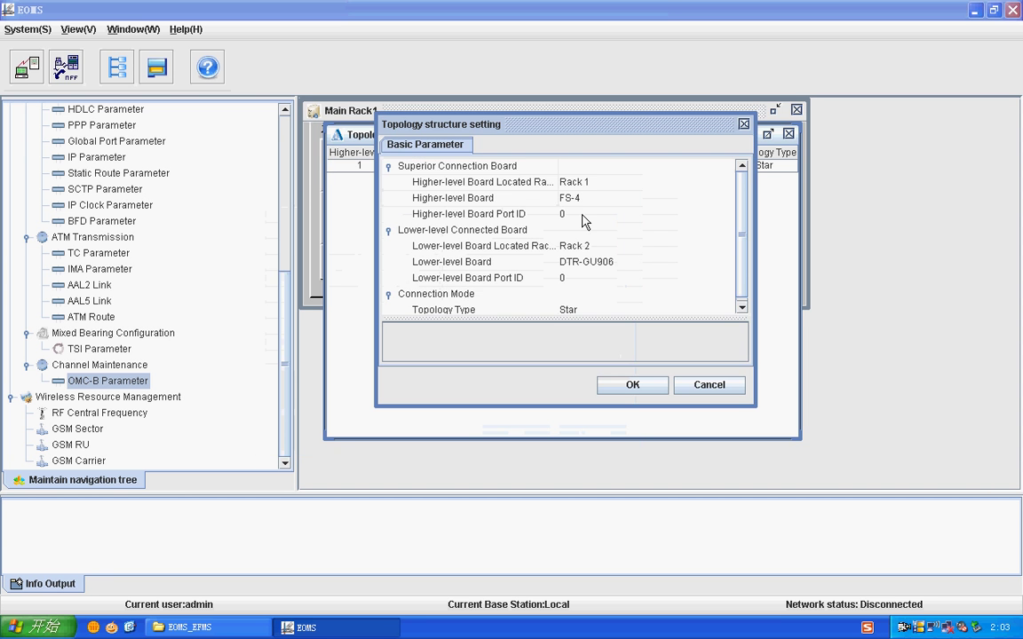
pyautogui.click(585, 221)
pyautogui.click(580, 251)
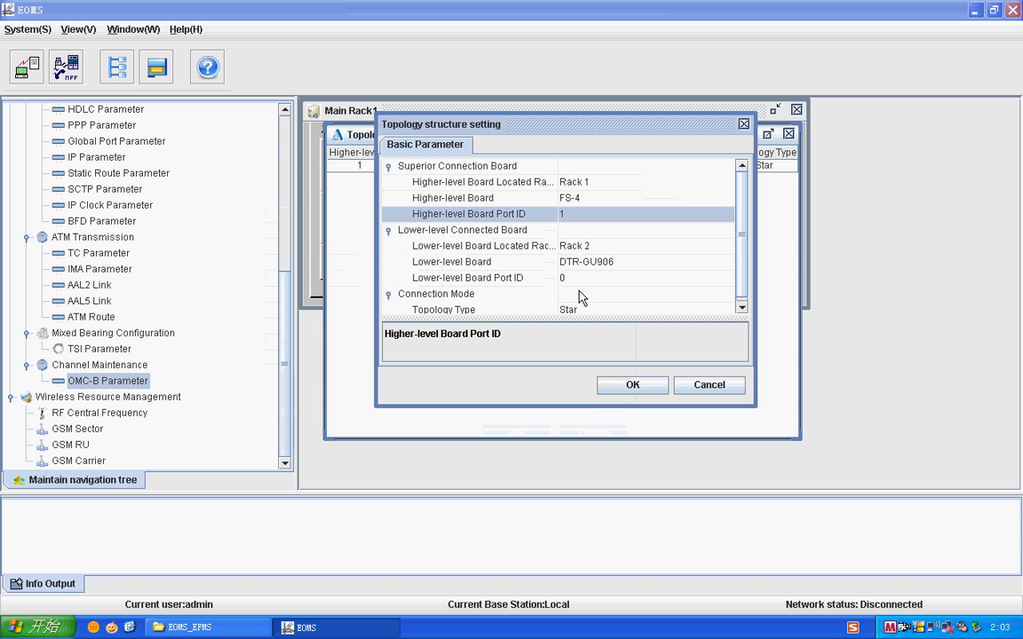
pyautogui.click(587, 247)
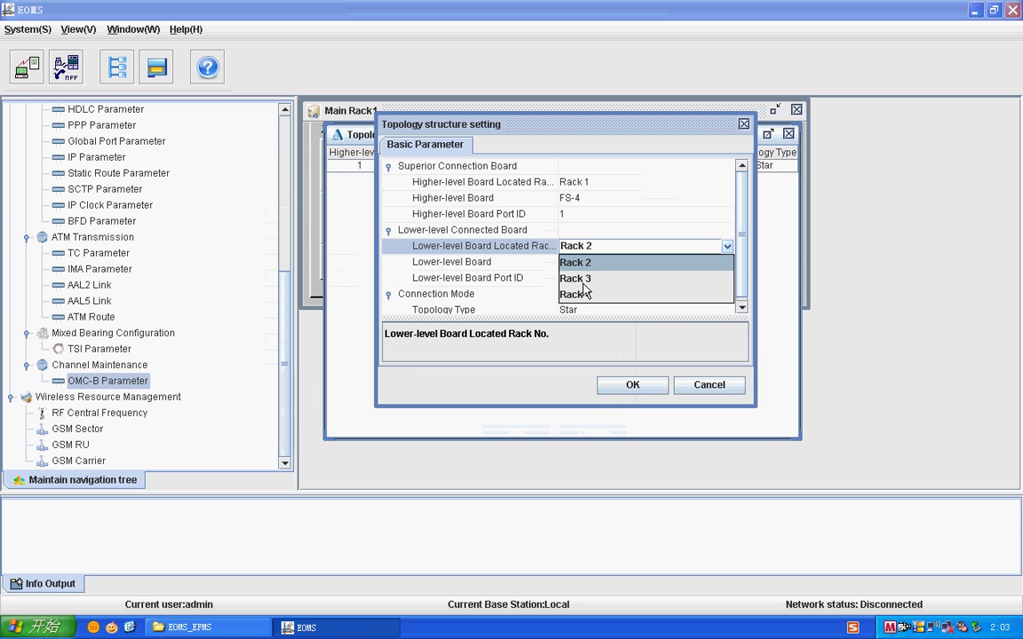
pyautogui.click(583, 279)
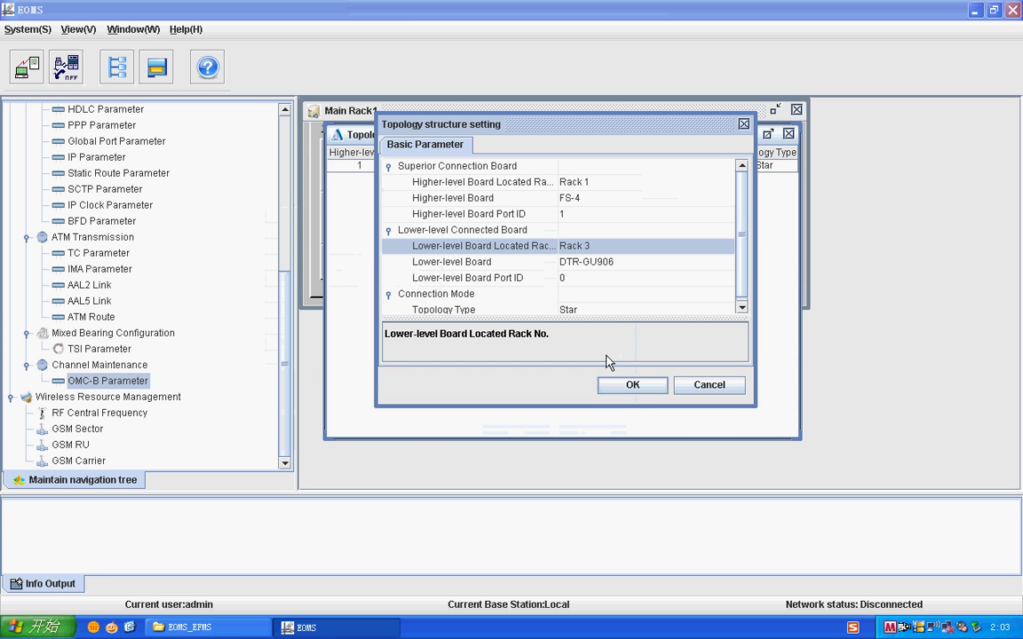
pyautogui.click(632, 385)
# Add a star topology relation from FS-4 port 2 in rack 1 to port 0 of rack 4's DTR-GU906, and close the topology list
pyautogui.rightClick(508, 230)
pyautogui.click(536, 243)
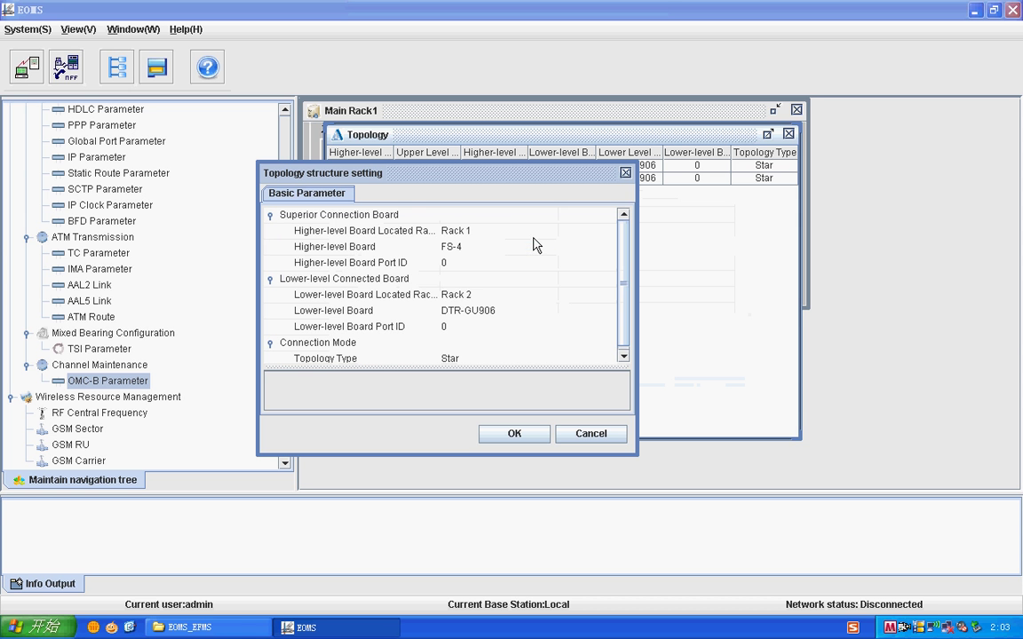
pyautogui.click(487, 263)
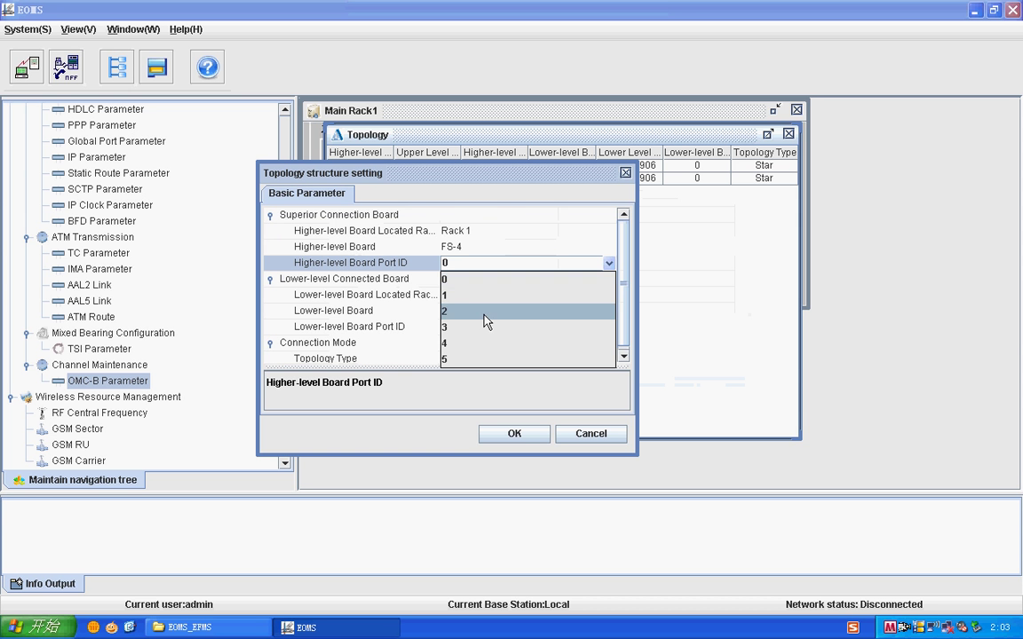
pyautogui.click(487, 321)
pyautogui.moveTo(490, 175); pyautogui.dragTo(619, 132)
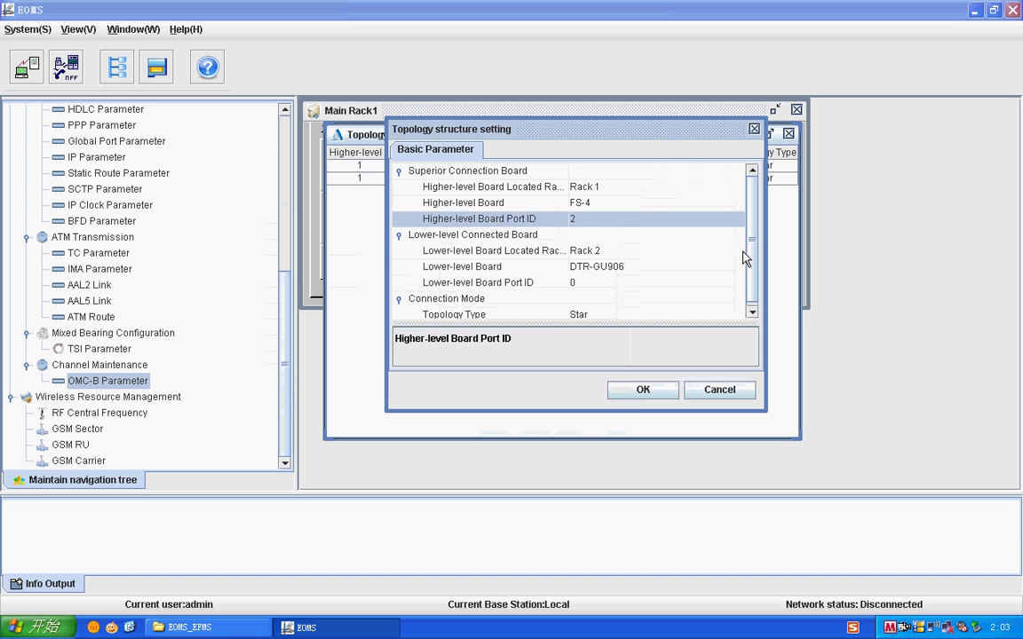
pyautogui.click(589, 252)
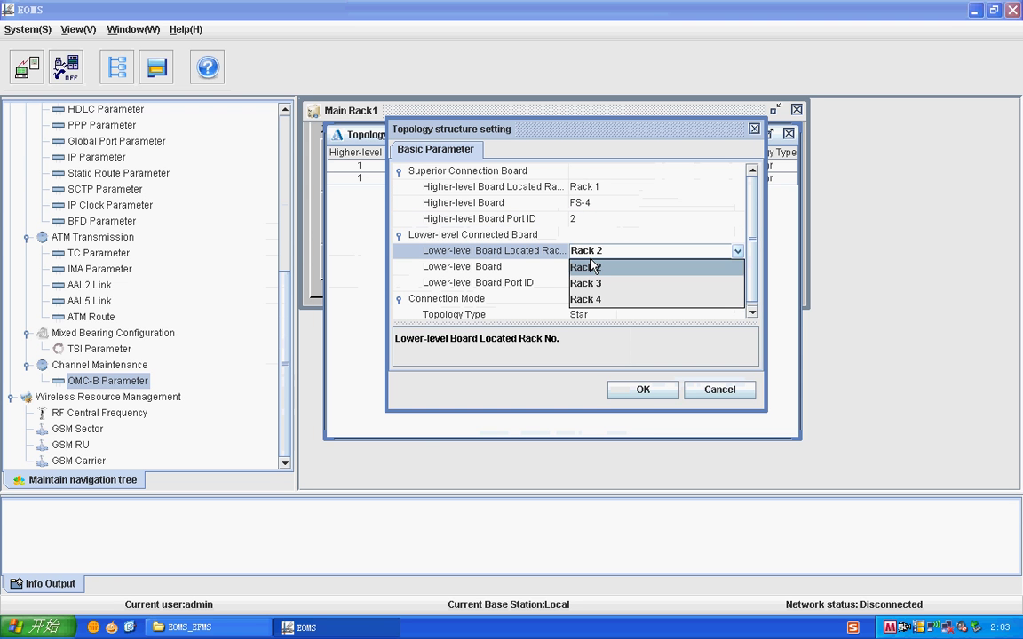
pyautogui.click(586, 299)
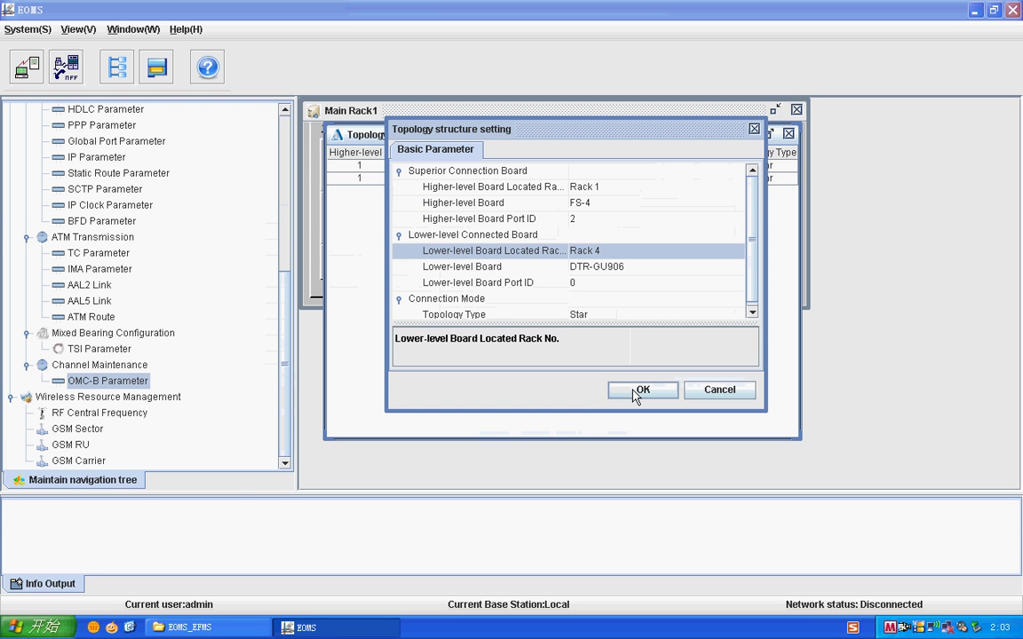
pyautogui.click(588, 316)
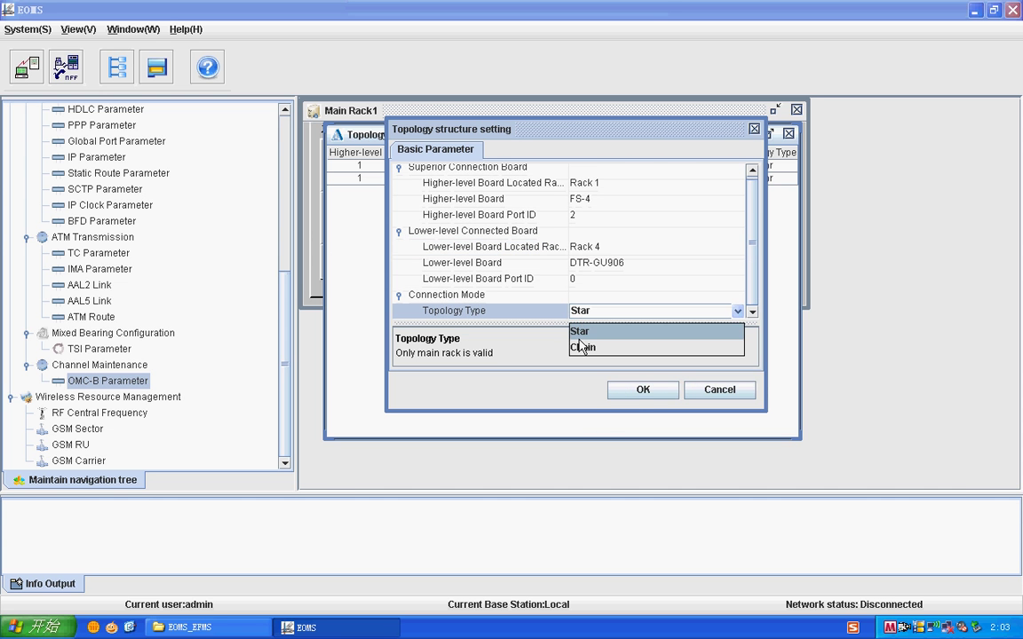
pyautogui.click(579, 332)
pyautogui.click(643, 390)
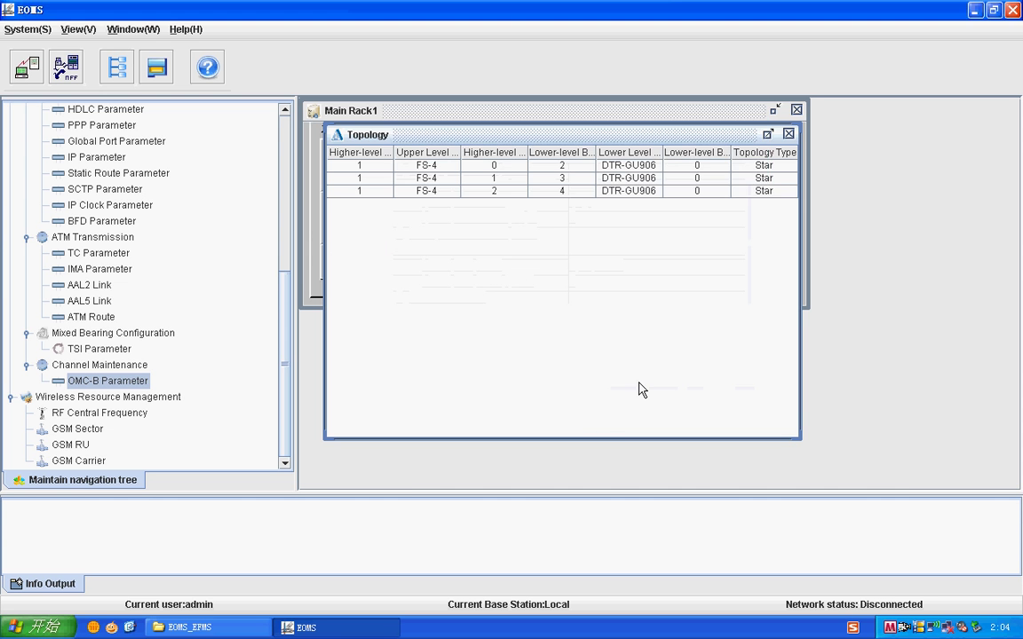
pyautogui.click(789, 134)
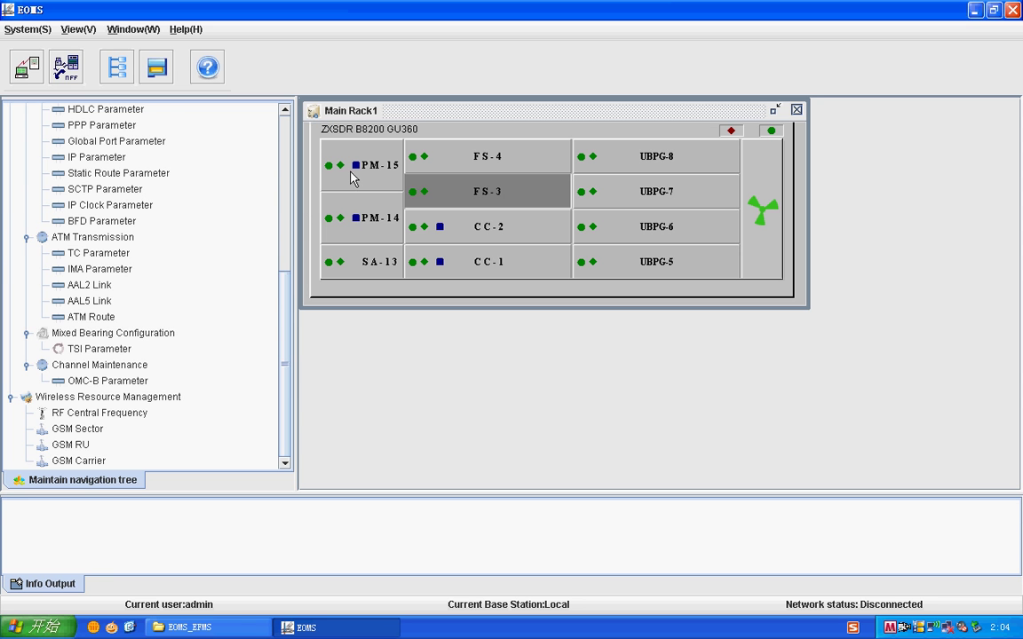
# Add a dry contact on rack 1's SA-13 board with number 0, status Always close alarm and content Master power supply alarm
pyautogui.scroll(4, 257, 282)
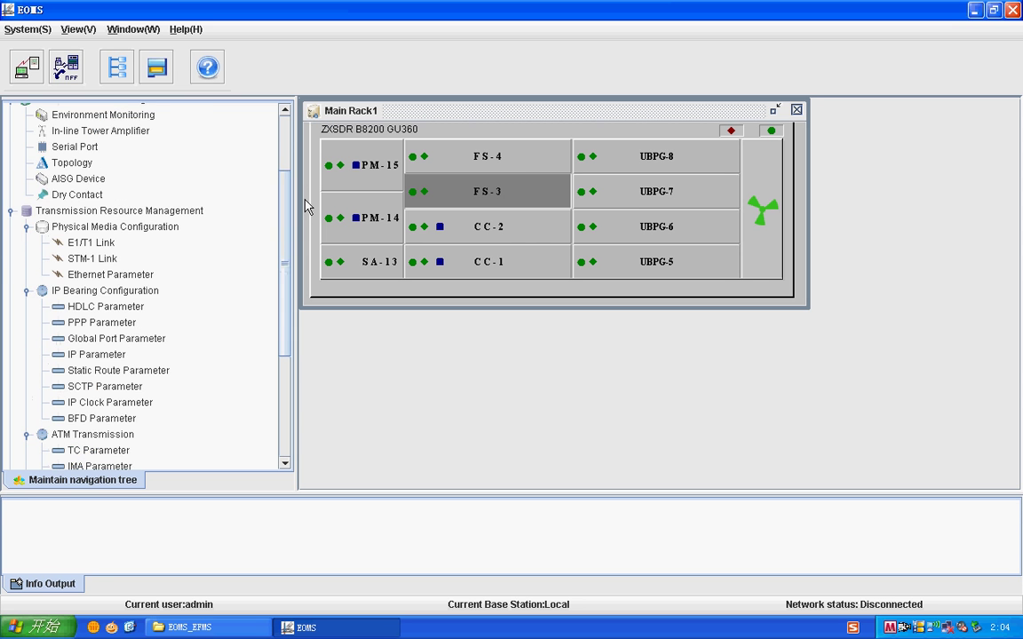
pyautogui.scroll(1, 305, 206)
pyautogui.scroll(-1, 305, 206)
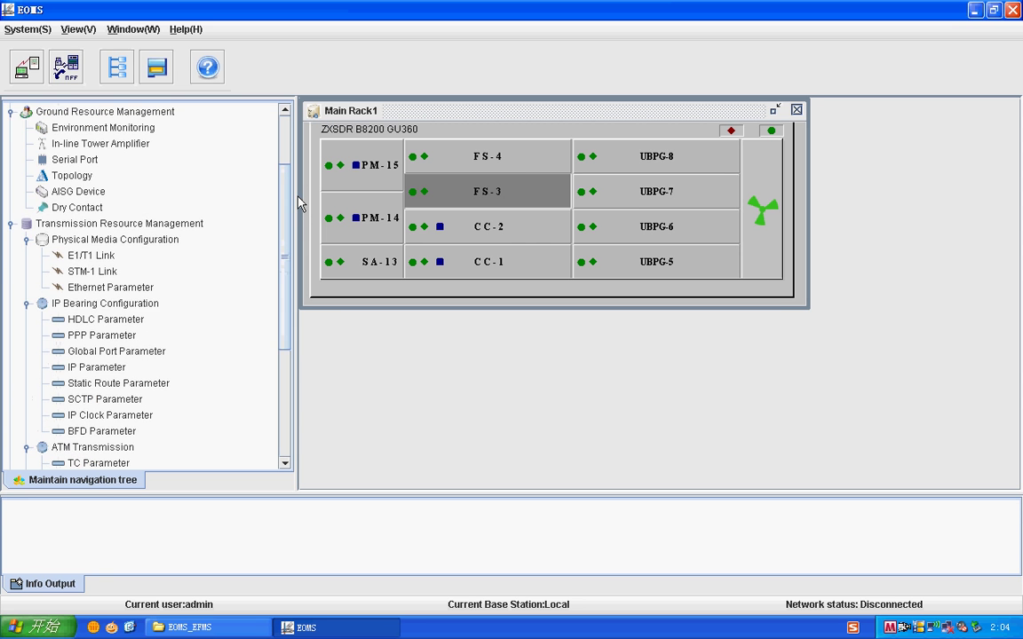
pyautogui.doubleClick(97, 205)
pyautogui.rightClick(426, 193)
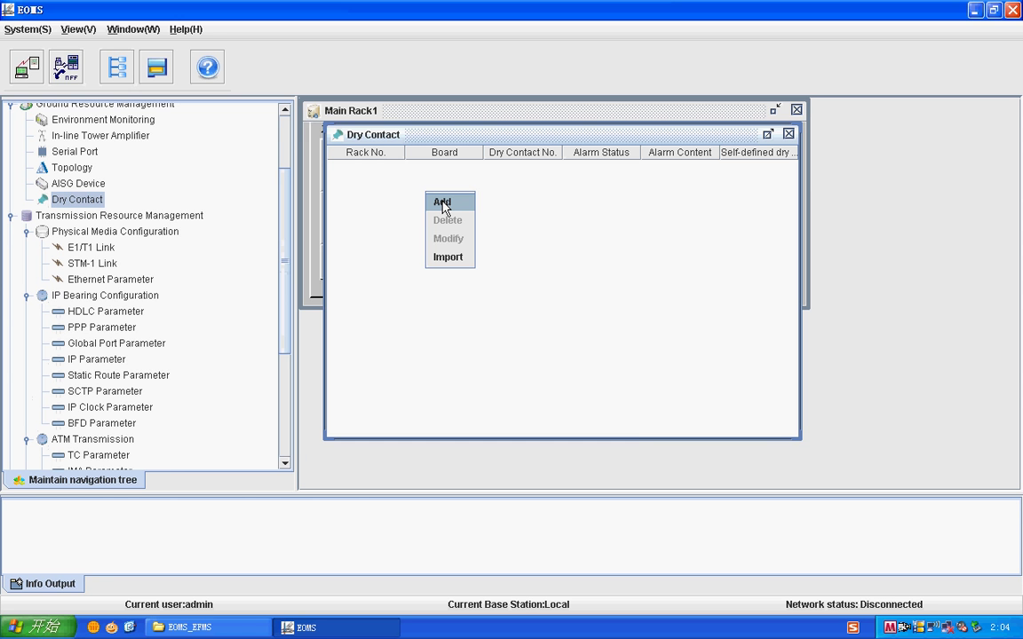
pyautogui.click(443, 204)
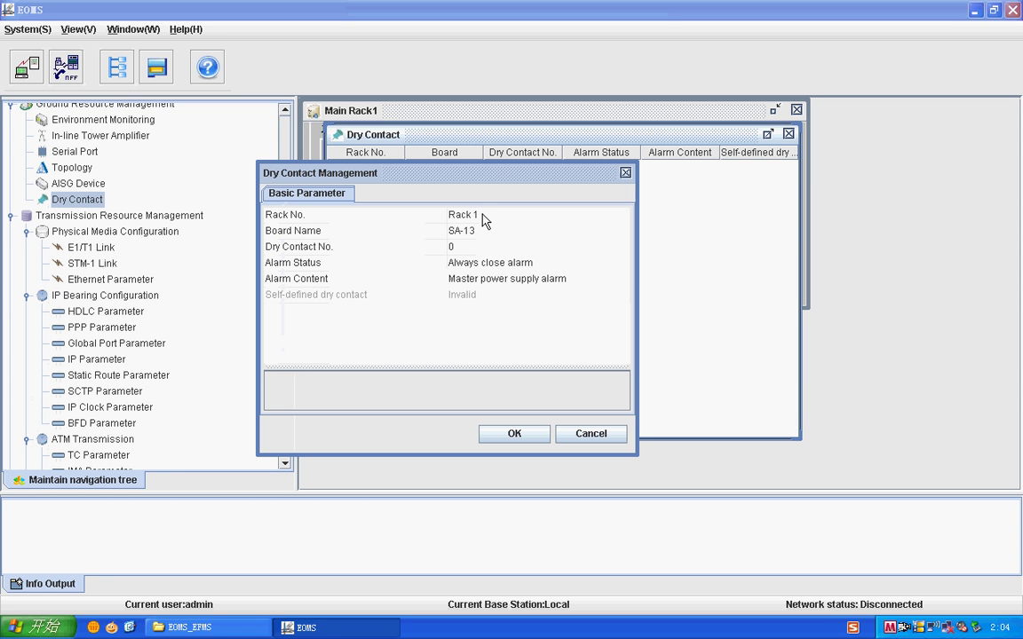
pyautogui.click(483, 217)
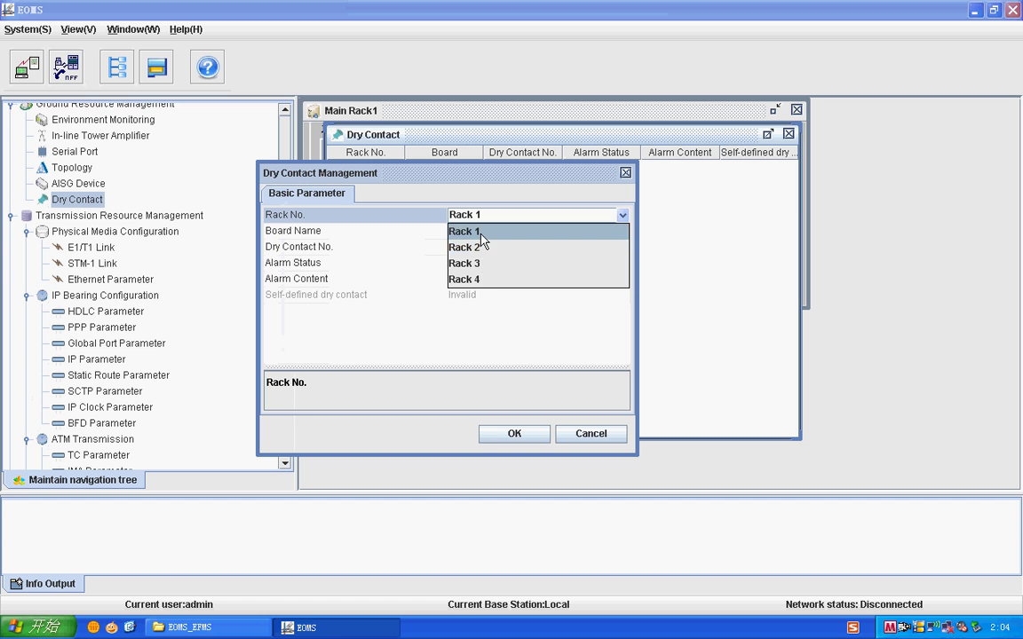
pyautogui.click(479, 231)
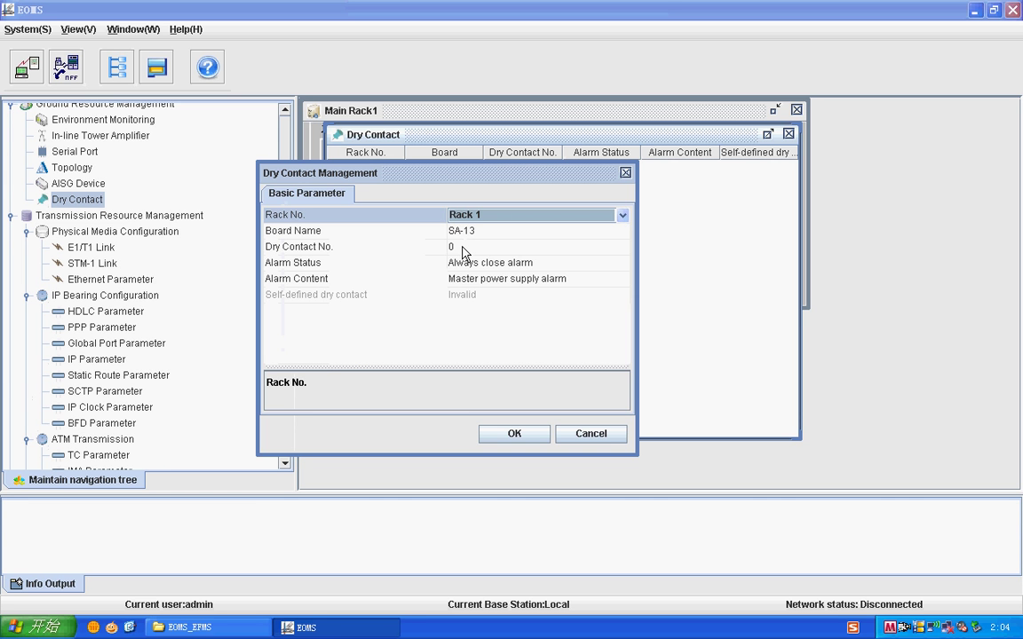
pyautogui.click(463, 249)
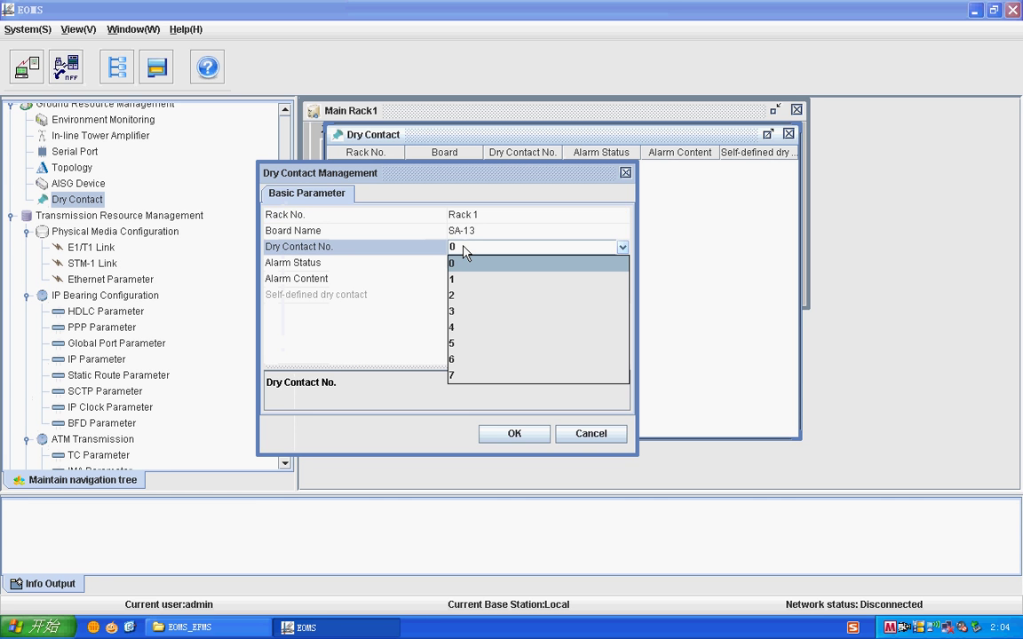
pyautogui.click(464, 263)
pyautogui.click(522, 435)
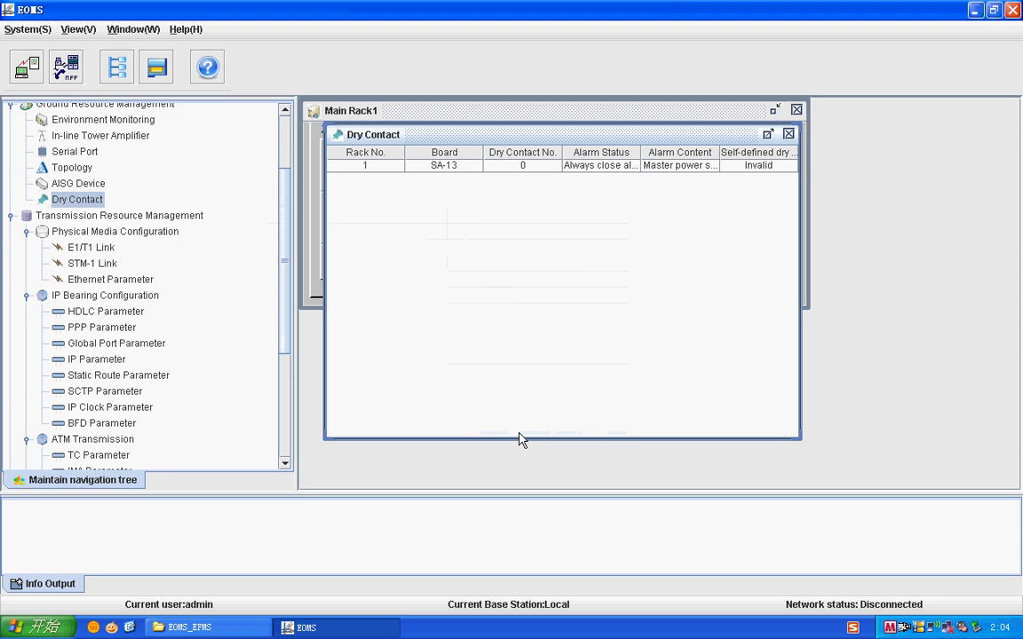
# Try to add another SA-13 entry with dry contact number 0, status Always open alarm and content Cabinet's lightning arrestor alarm
pyautogui.rightClick(463, 236)
pyautogui.click(467, 241)
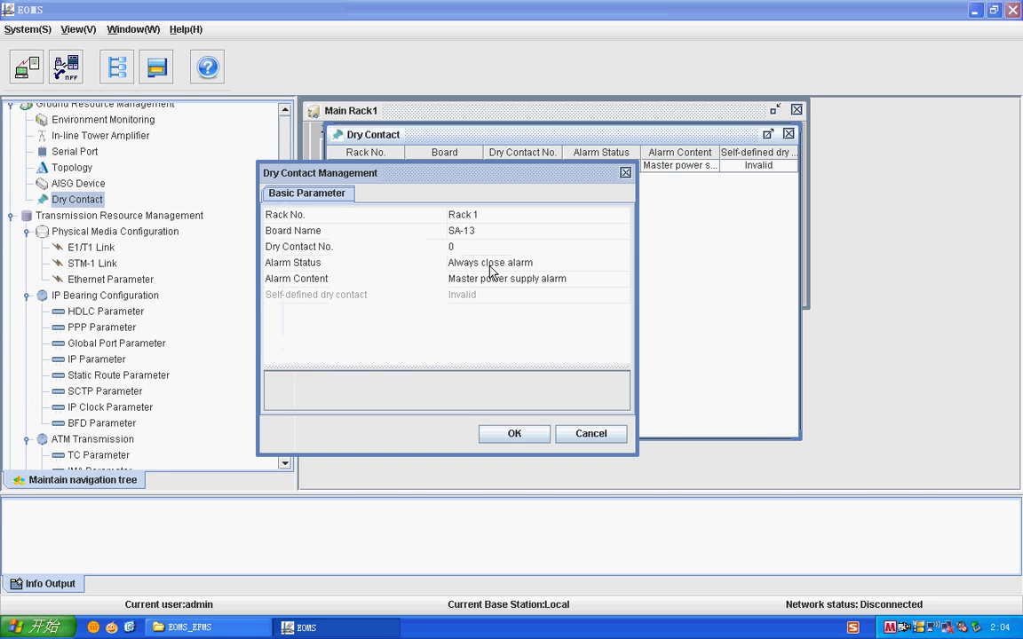
pyautogui.click(492, 266)
pyautogui.click(494, 280)
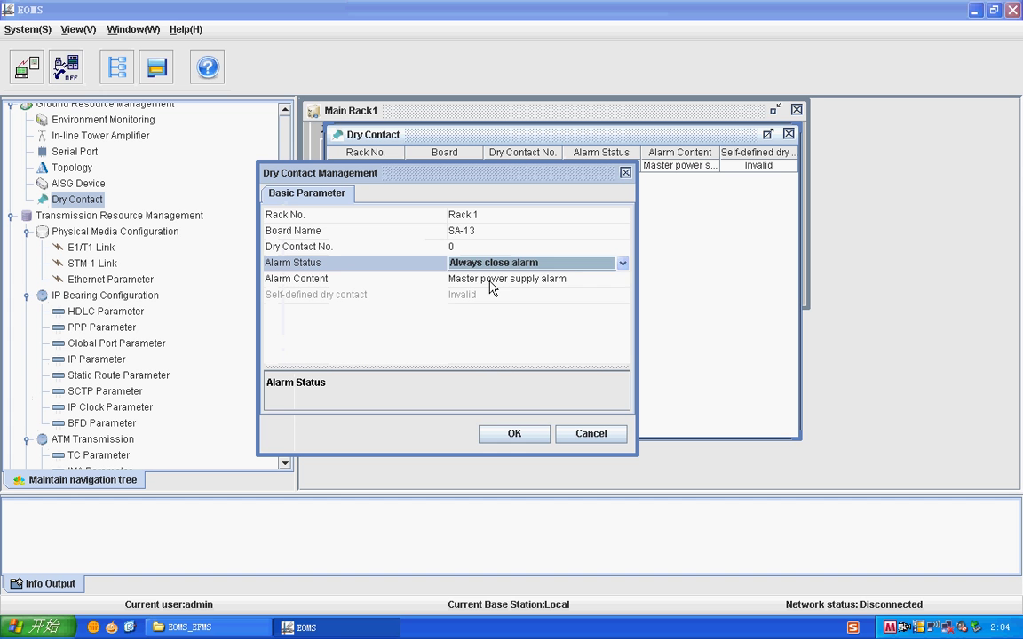
pyautogui.click(489, 282)
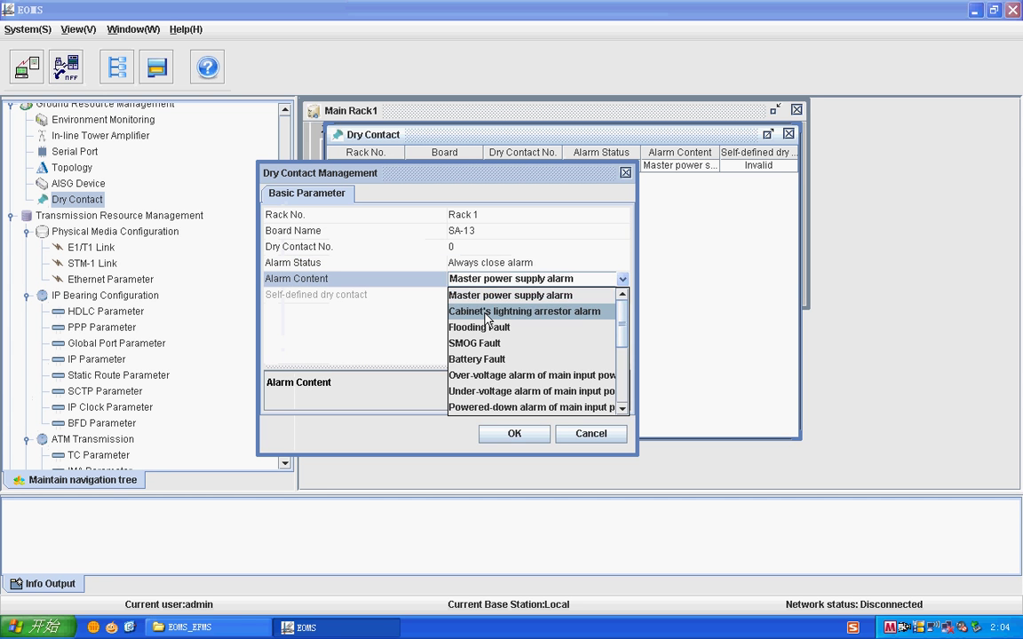
pyautogui.click(486, 312)
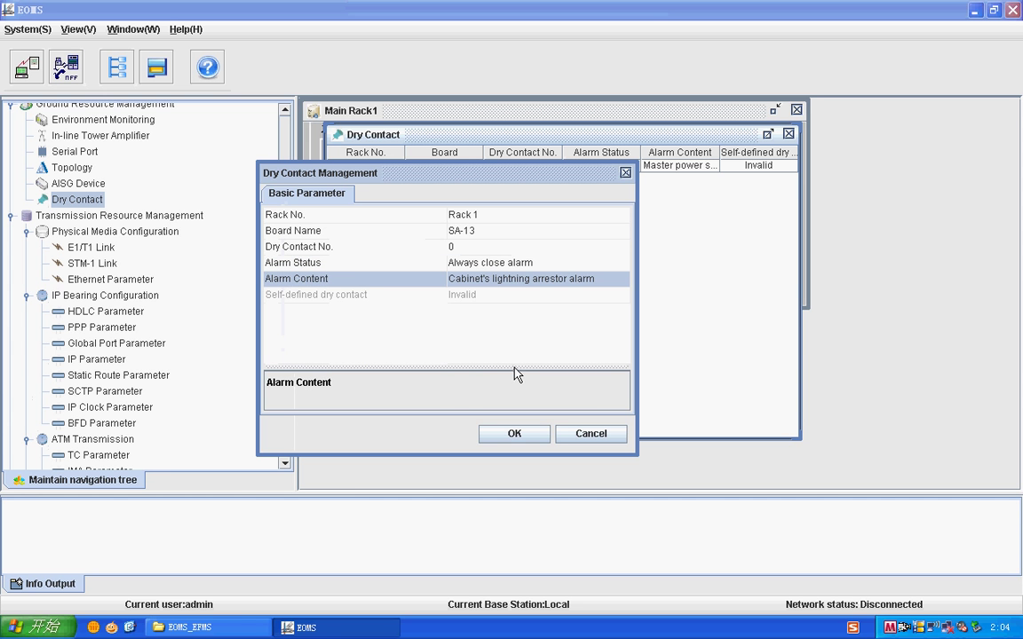
pyautogui.click(491, 265)
pyautogui.click(493, 295)
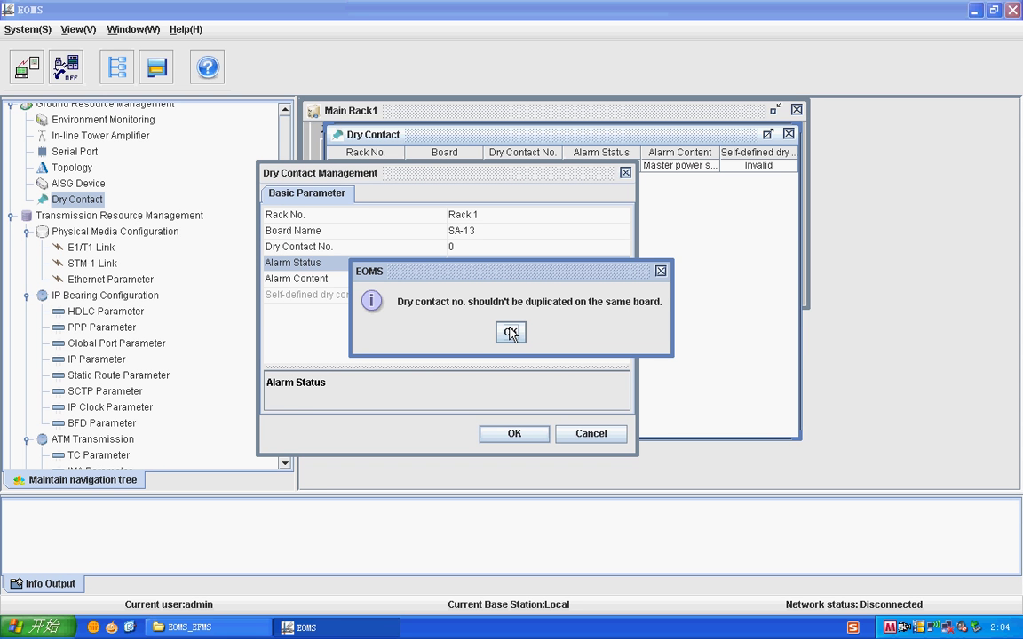
pyautogui.click(511, 333)
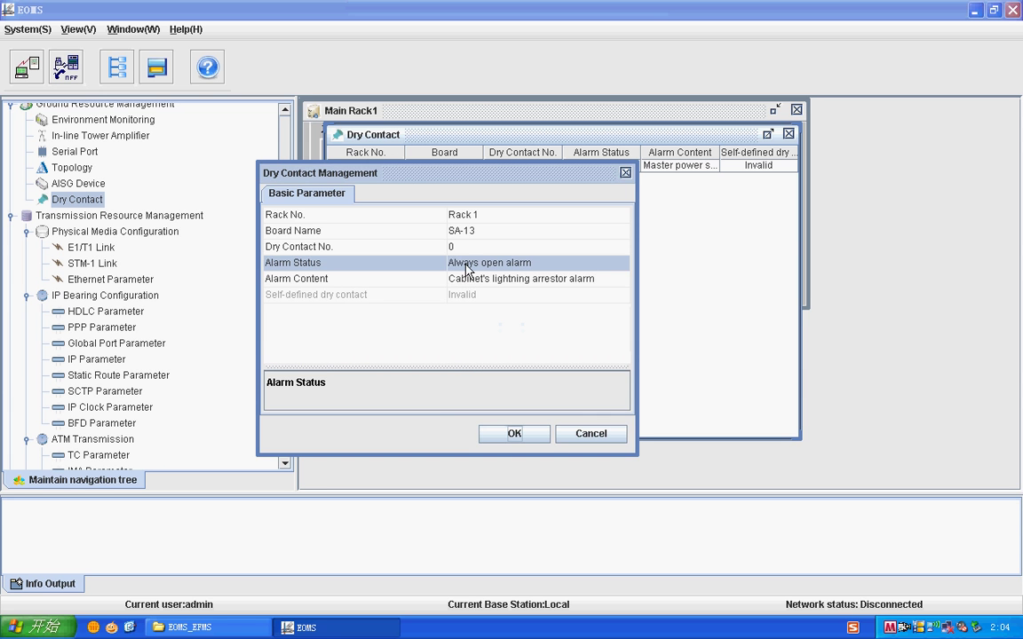
# Complete the new SA-13 entry as dry contact 1 with status Always close alarm and content Cabinet's lightning arrestor alarm
pyautogui.click(468, 252)
pyautogui.click(468, 286)
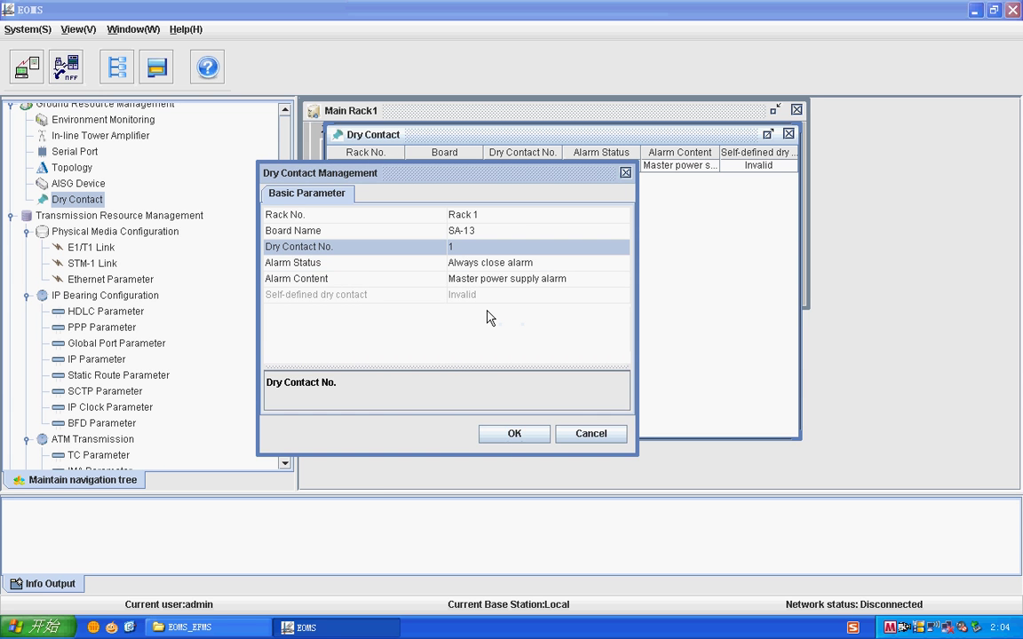
pyautogui.click(513, 436)
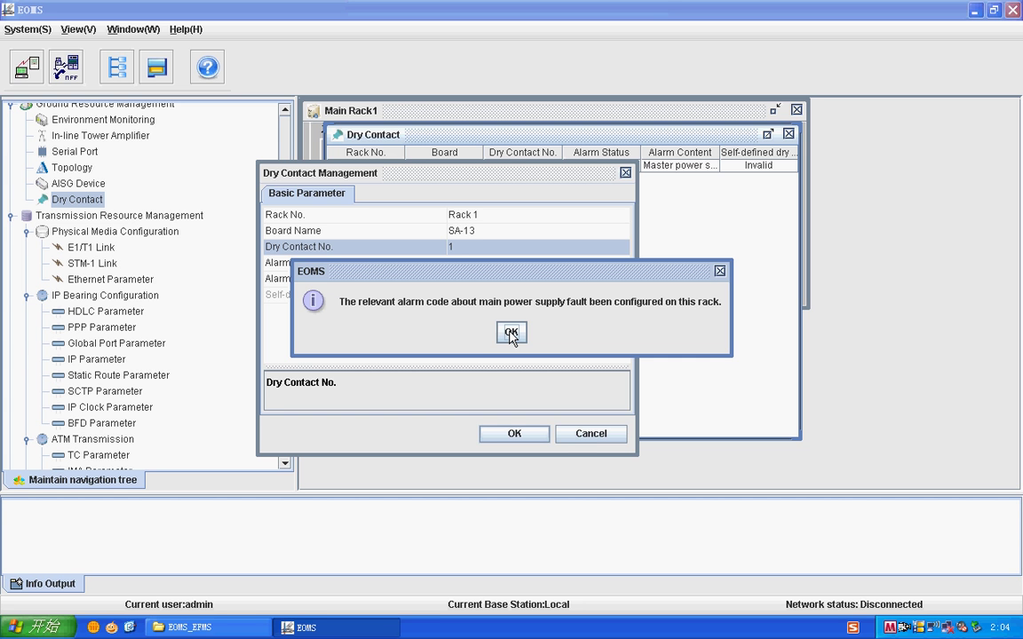
pyautogui.click(511, 334)
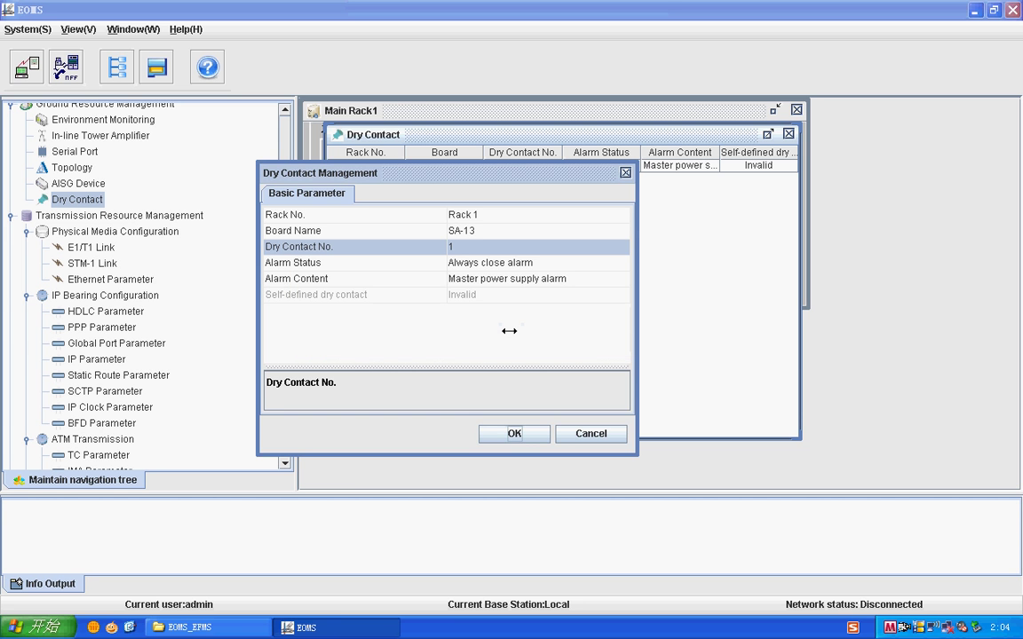
pyautogui.click(510, 279)
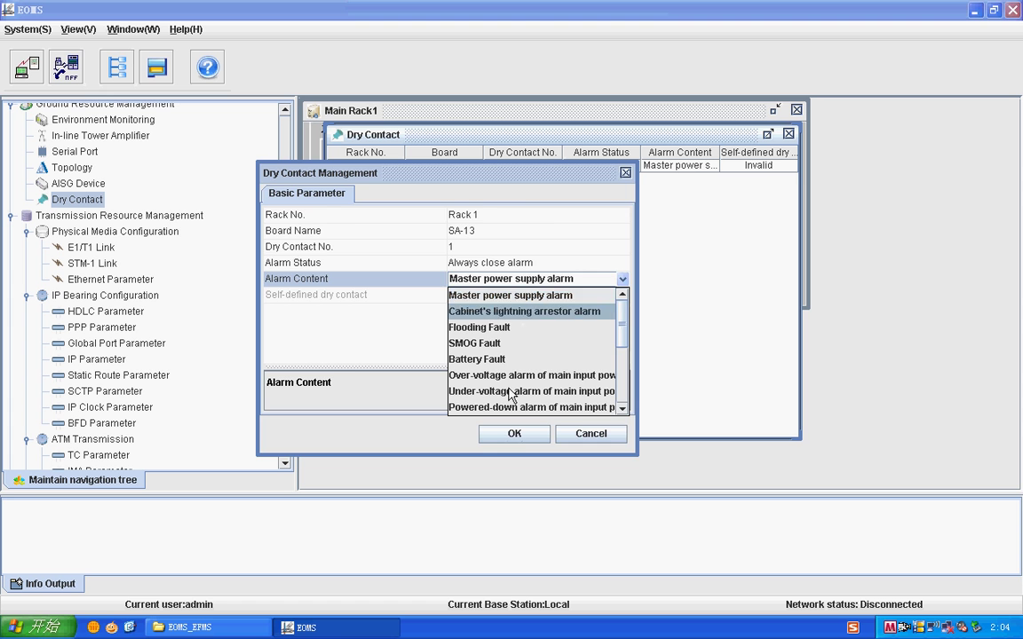
pyautogui.click(524, 311)
pyautogui.click(514, 433)
# Add dry contact 2 on rack 1's SA-13 board with content Flooding Fault and status Always open alarm
pyautogui.rightClick(482, 224)
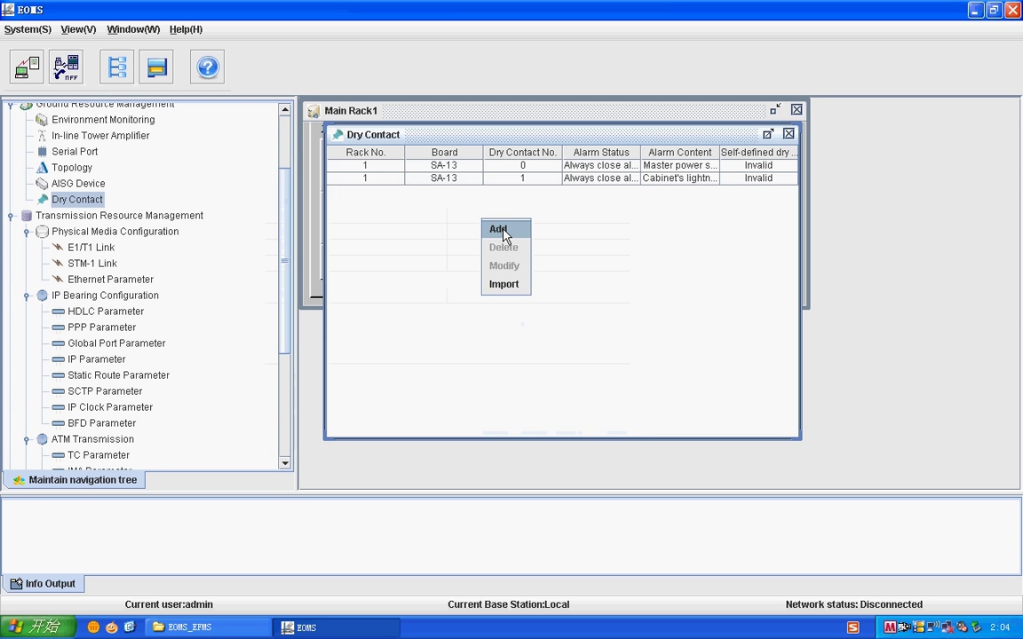
pyautogui.click(499, 230)
pyautogui.click(474, 247)
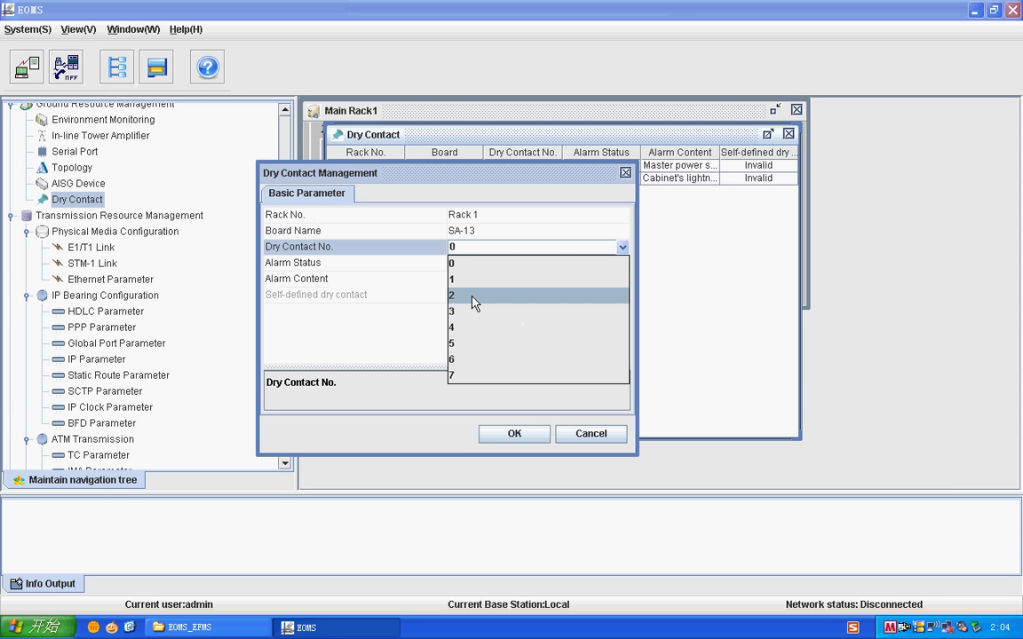
pyautogui.click(473, 303)
pyautogui.click(500, 281)
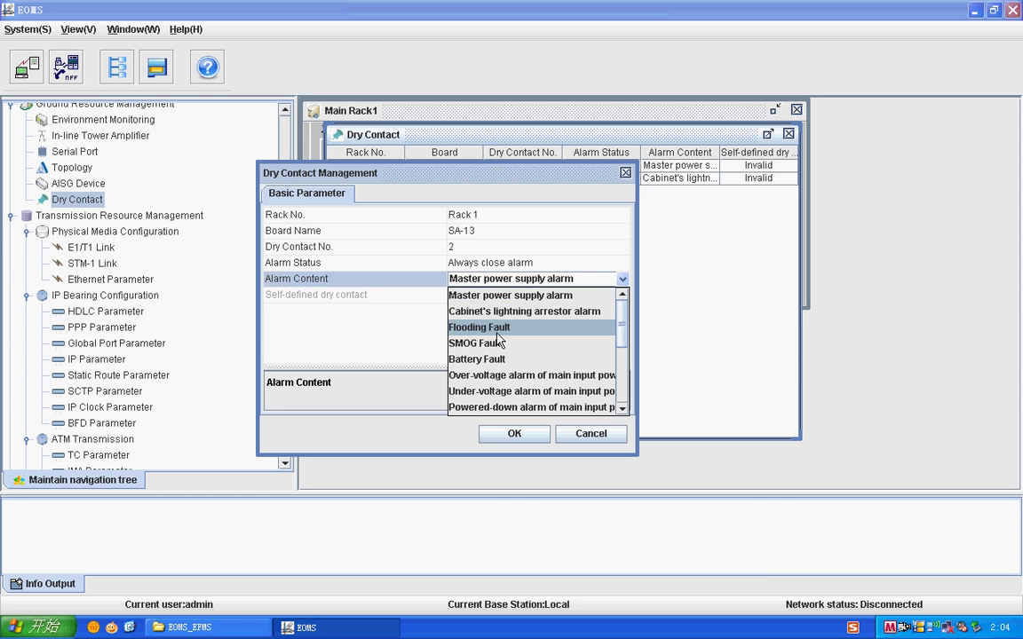
pyautogui.click(497, 329)
pyautogui.click(513, 434)
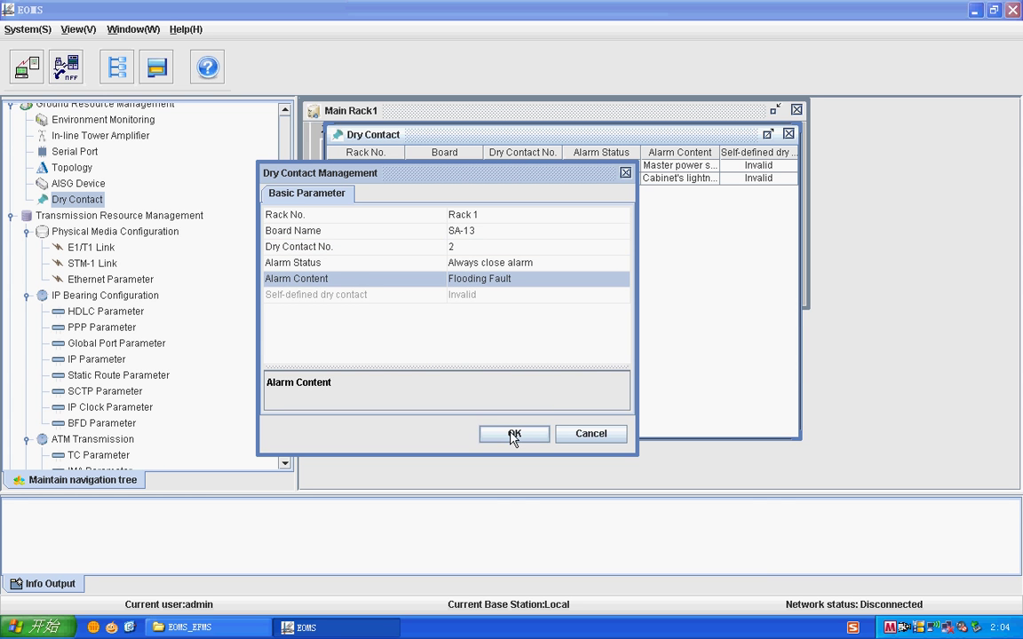
pyautogui.click(495, 262)
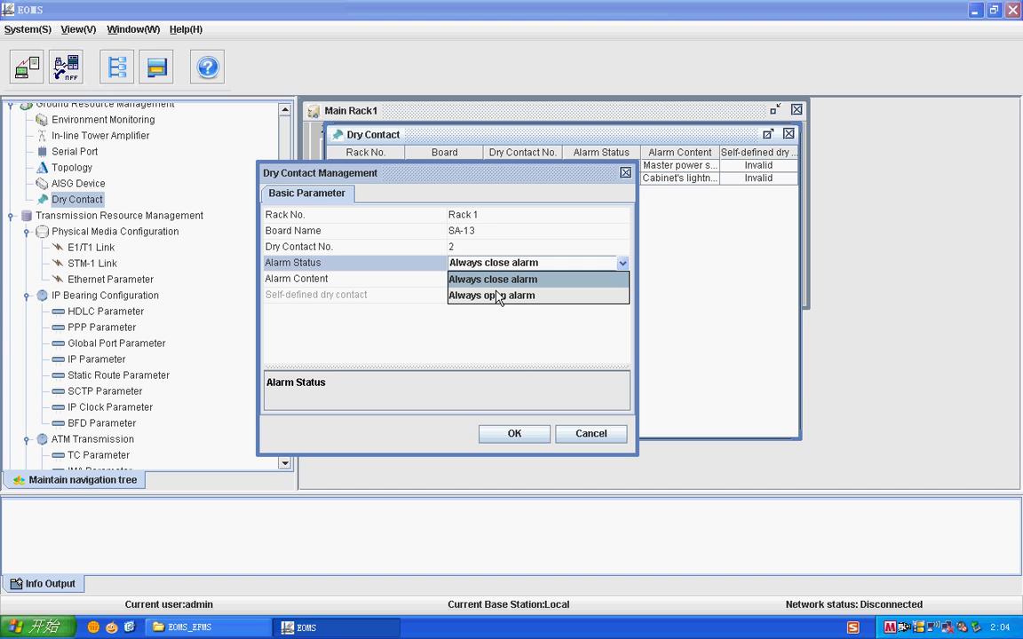
pyautogui.click(499, 296)
pyautogui.click(515, 435)
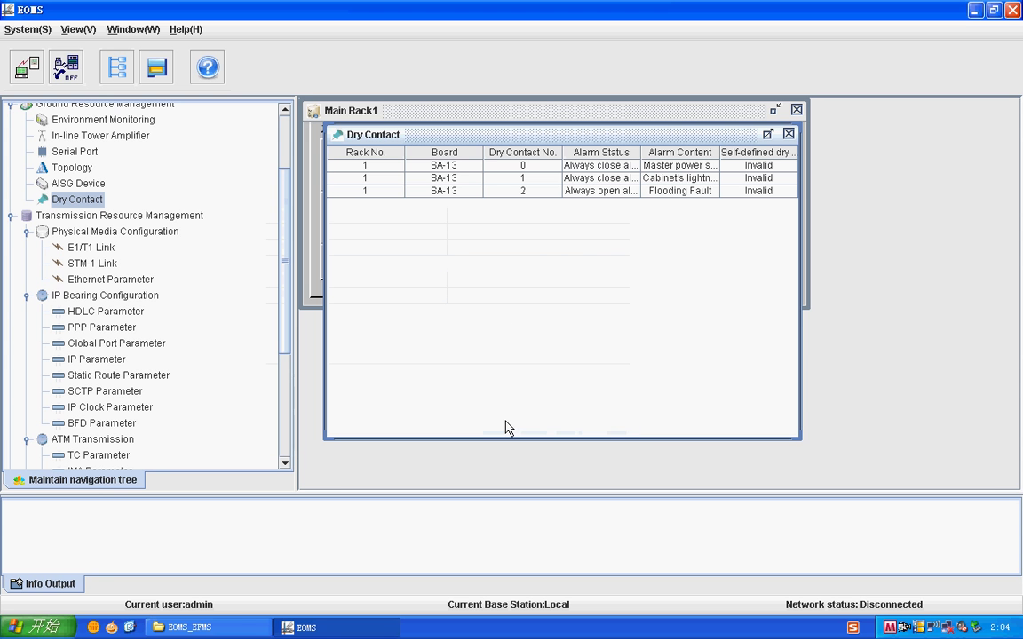
# Modify dry contact 0 in the list, setting its alarm status to Always open alarm
pyautogui.click(623, 168)
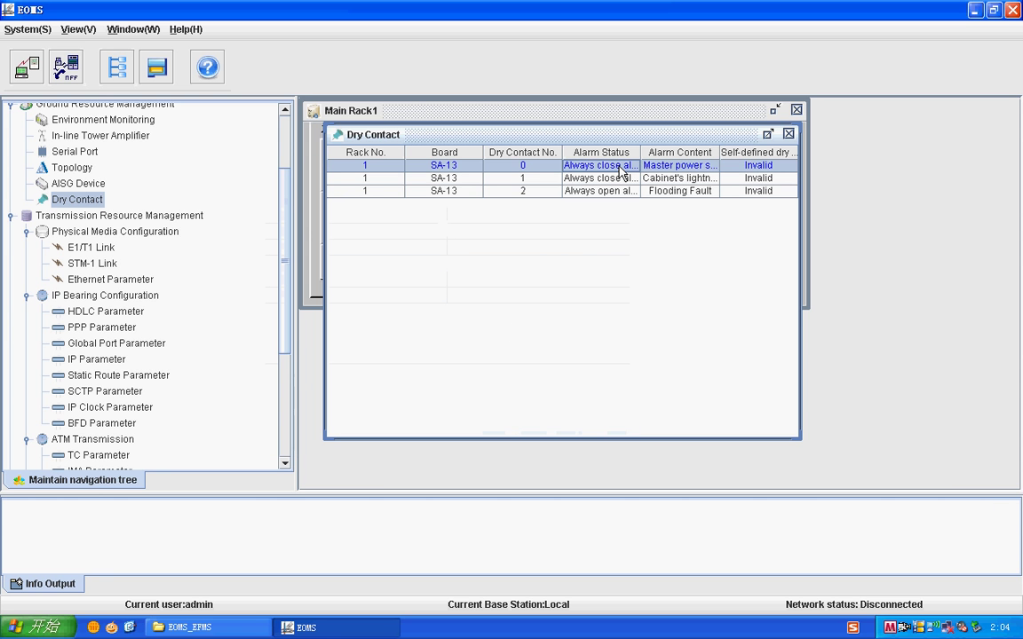
pyautogui.rightClick(623, 171)
pyautogui.click(641, 207)
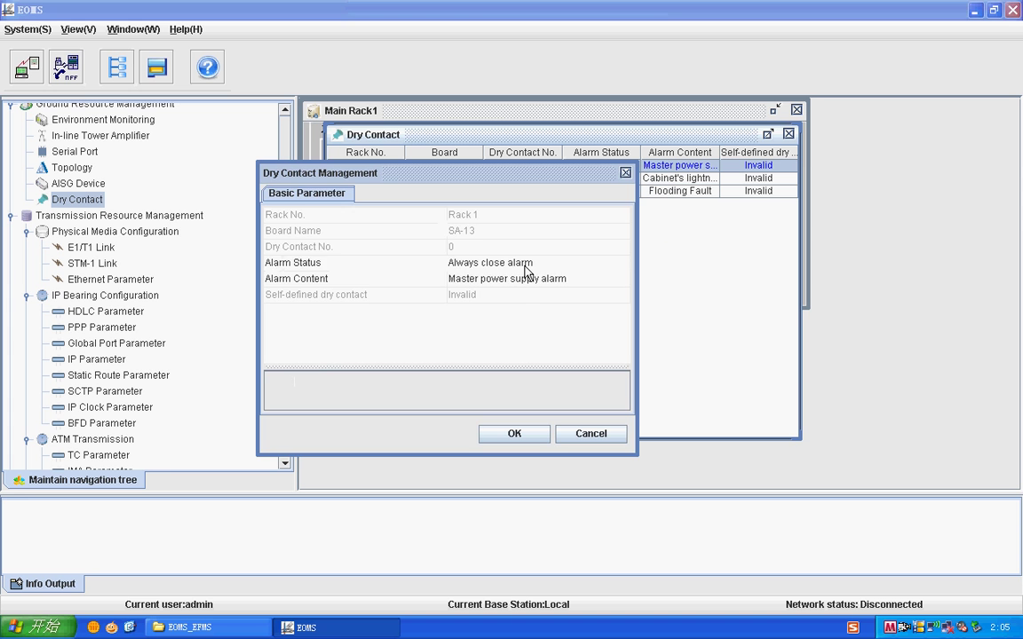
pyautogui.click(524, 263)
pyautogui.click(523, 295)
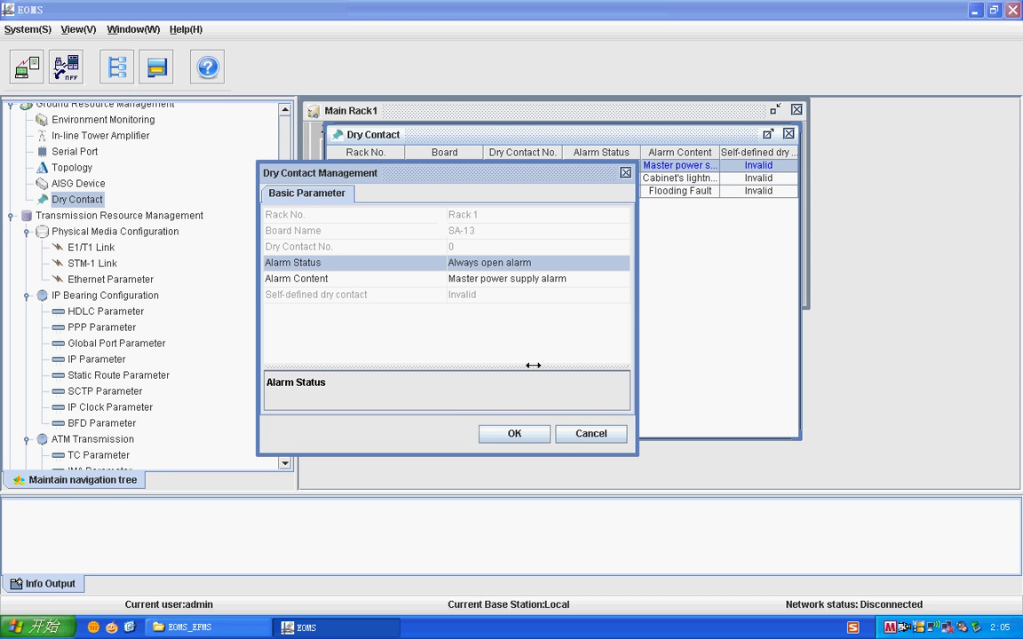
pyautogui.click(517, 434)
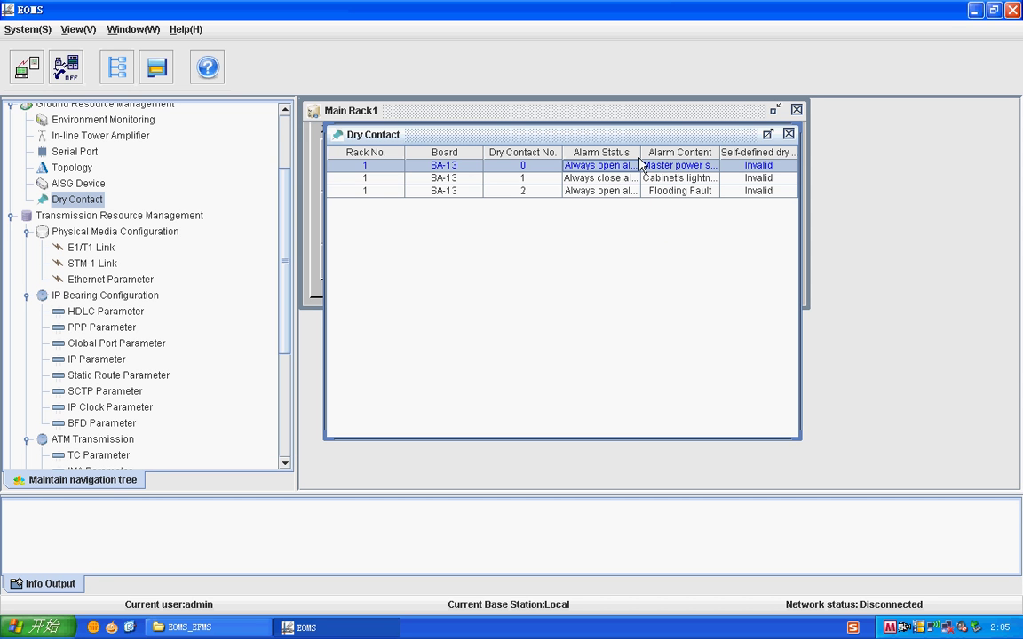
# Modify dry contact 1 in the list, setting its alarm status to Always open alarm
pyautogui.moveTo(639, 158); pyautogui.dragTo(715, 160)
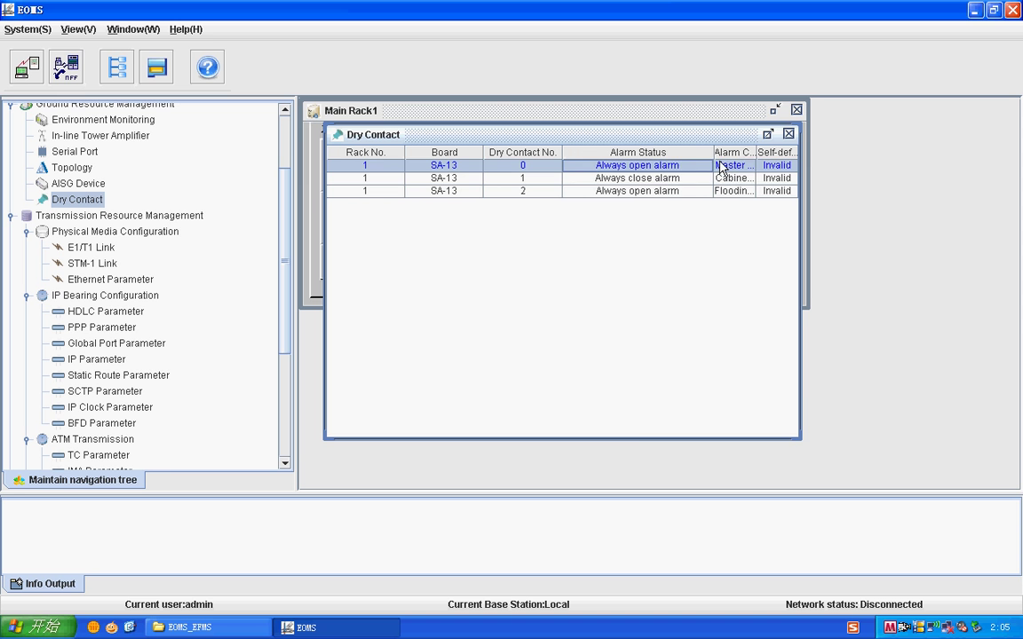
pyautogui.click(656, 180)
pyautogui.rightClick(655, 183)
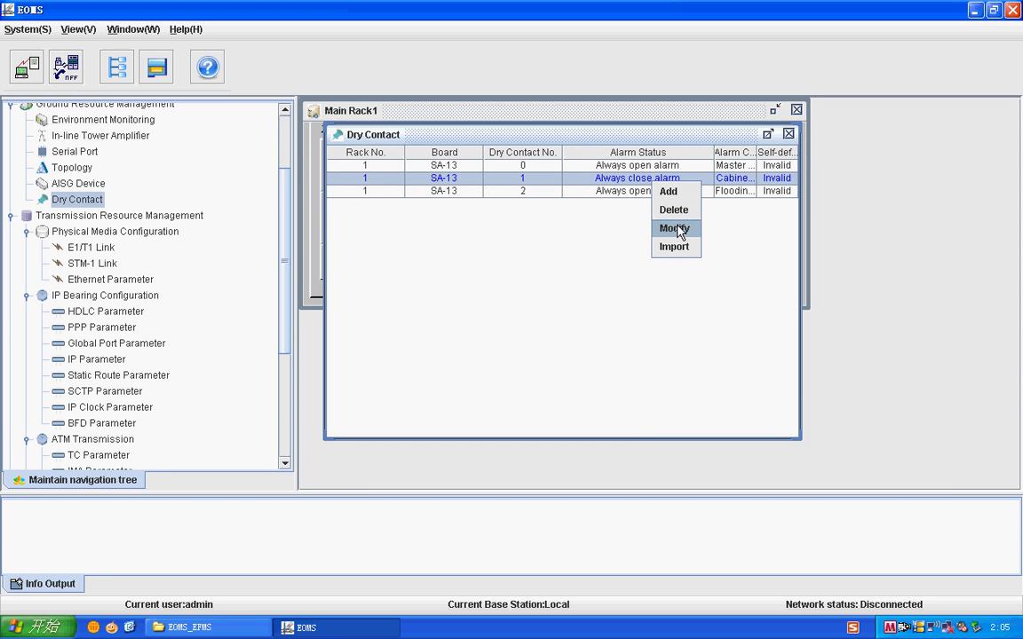
pyautogui.click(674, 228)
pyautogui.click(472, 263)
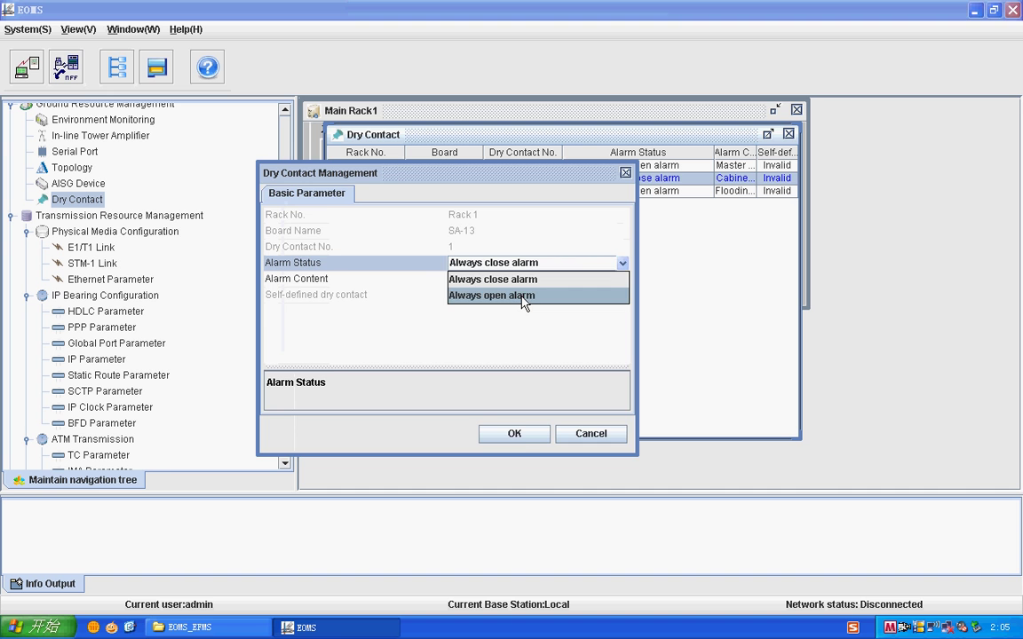
pyautogui.click(524, 298)
pyautogui.click(523, 433)
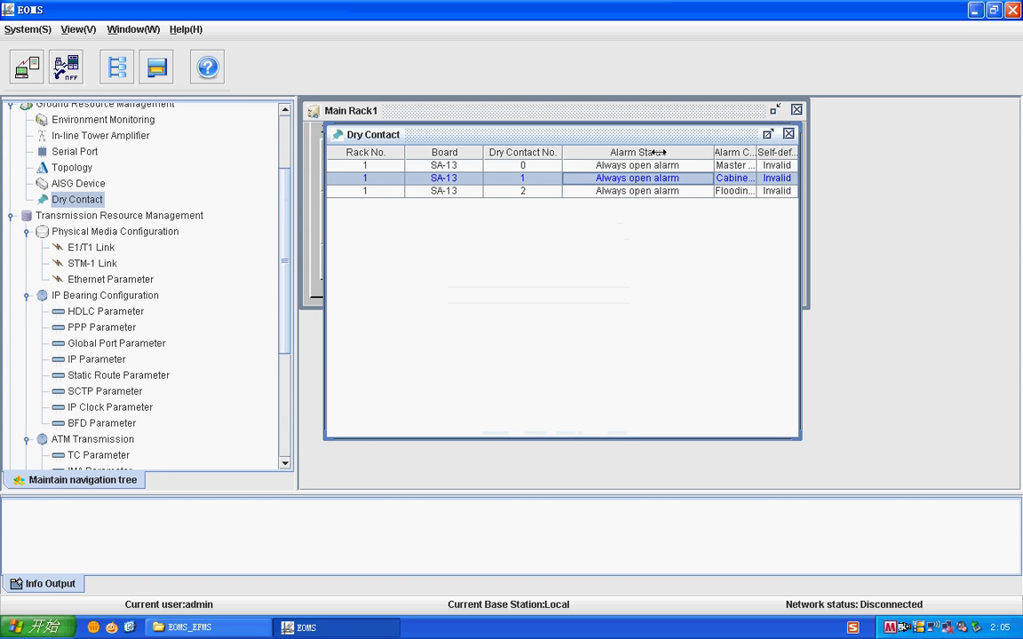
# Widen the Alarm Content column of the dry contact list and examine the alarm content of each entry
pyautogui.moveTo(658, 152); pyautogui.dragTo(628, 153)
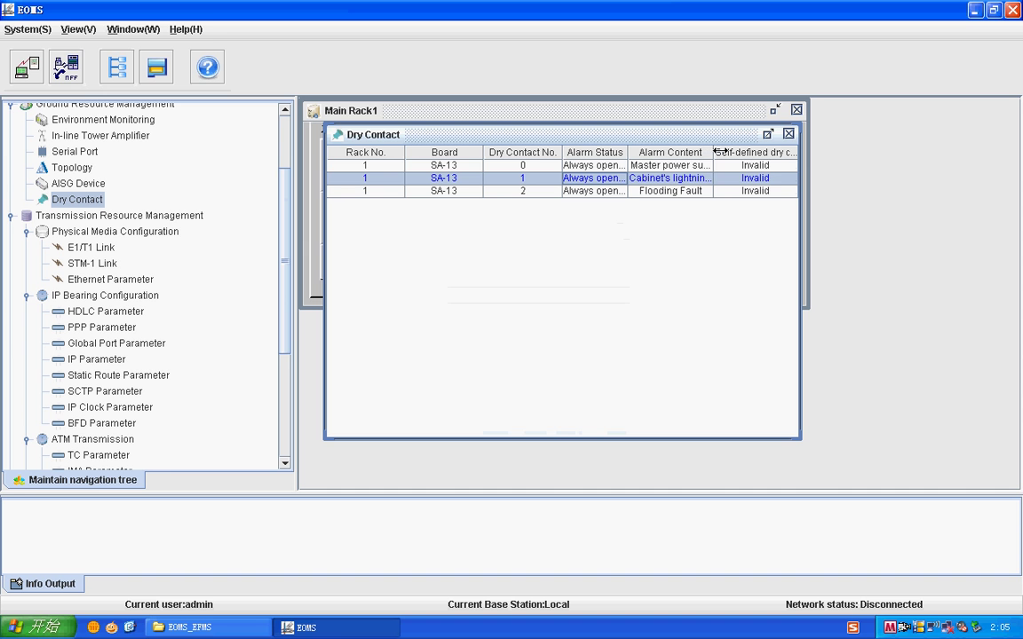
pyautogui.moveTo(720, 152); pyautogui.dragTo(778, 153)
pyautogui.click(723, 166)
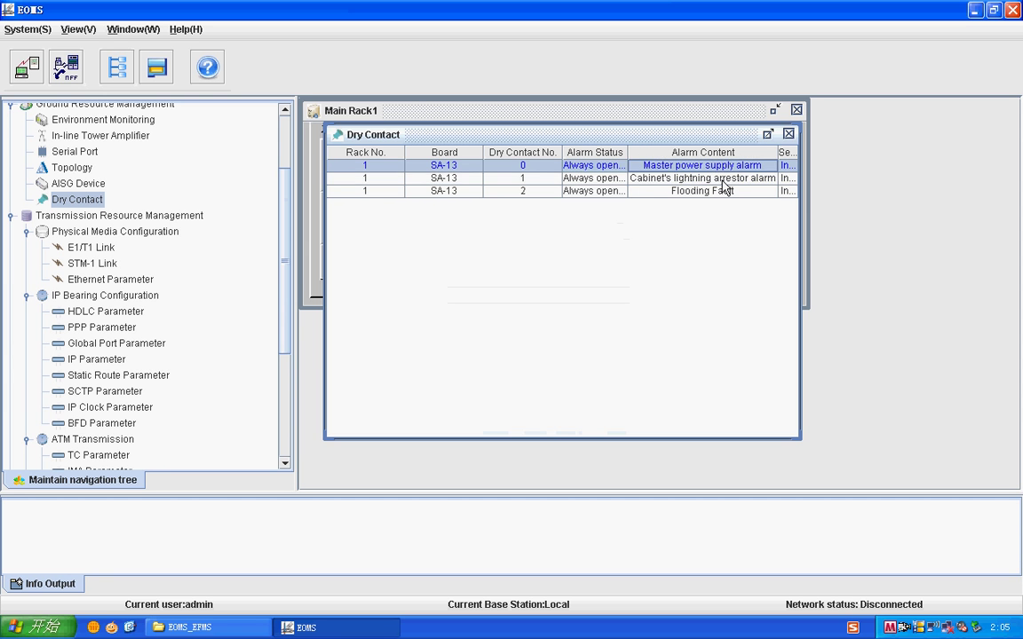
pyautogui.click(722, 180)
pyautogui.click(722, 192)
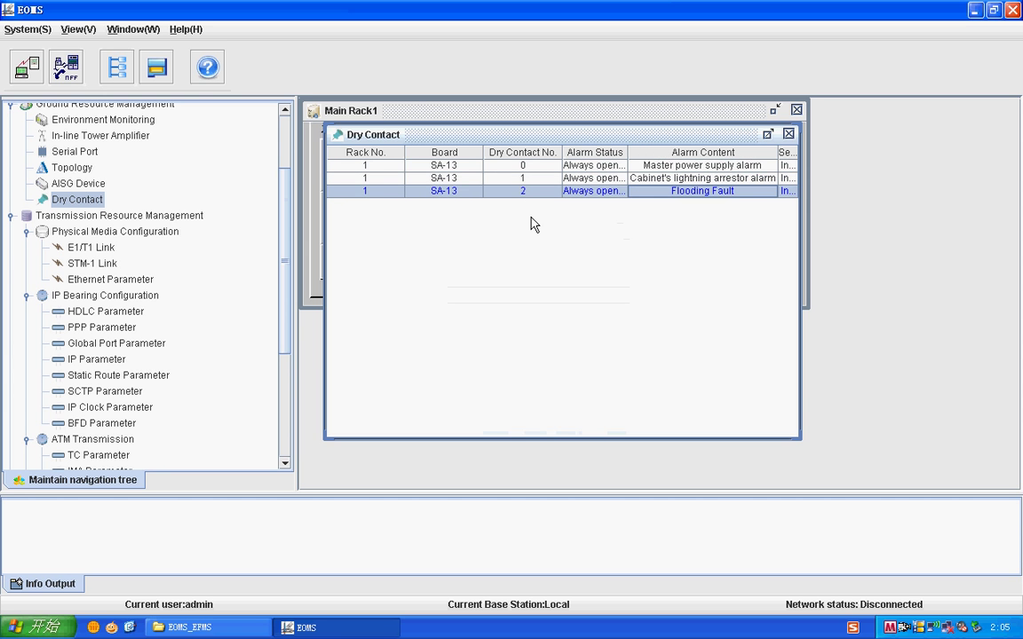
# Close the dry contact list and open the E1/T1 Link list under Physical Media Configuration
pyautogui.click(789, 134)
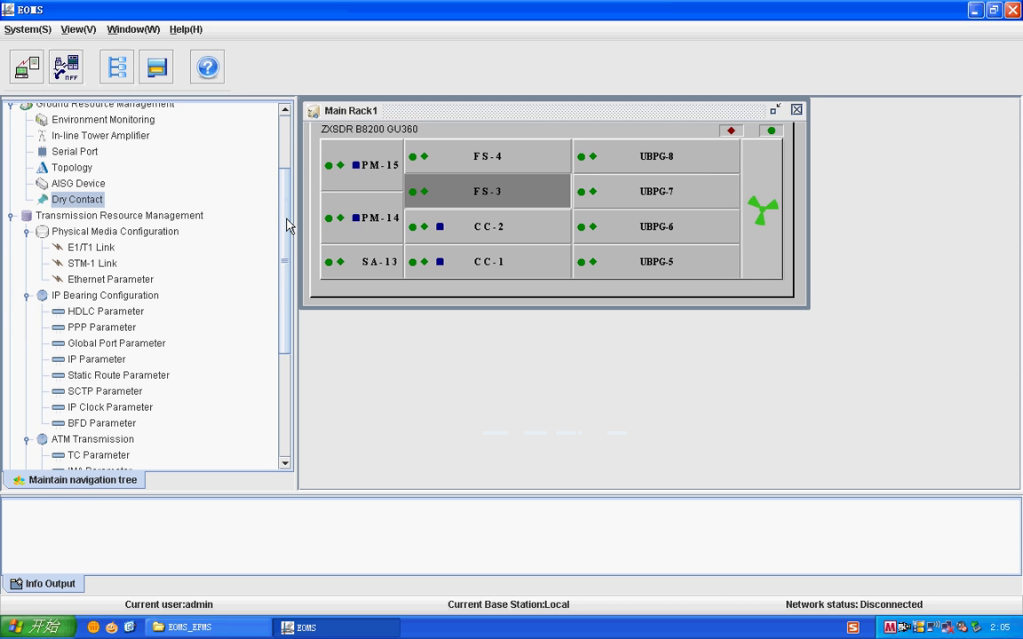
pyautogui.moveTo(287, 224); pyautogui.dragTo(288, 271)
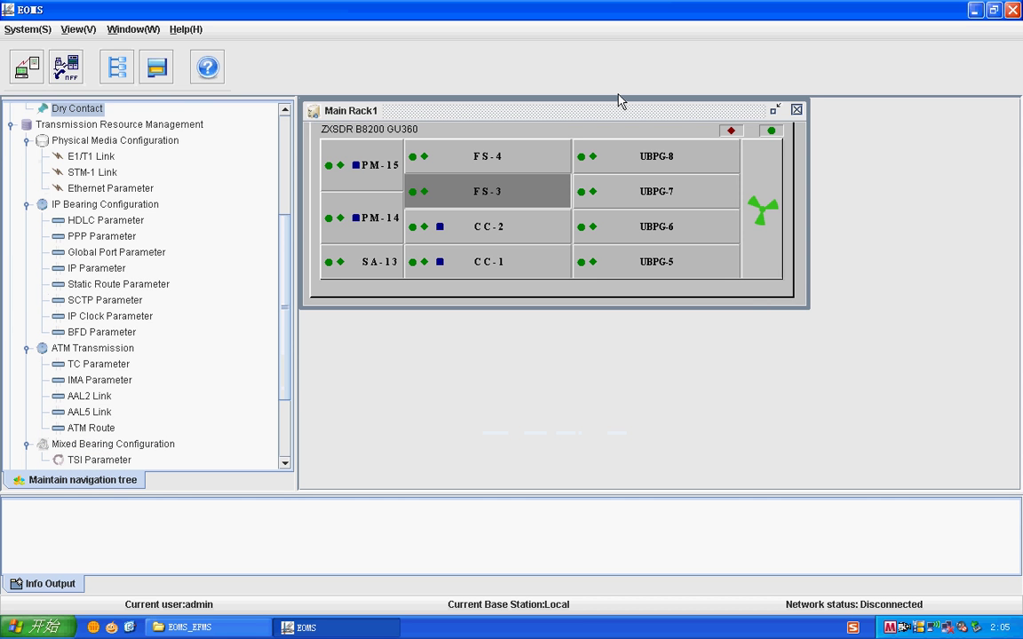
pyautogui.click(89, 156)
pyautogui.click(104, 171)
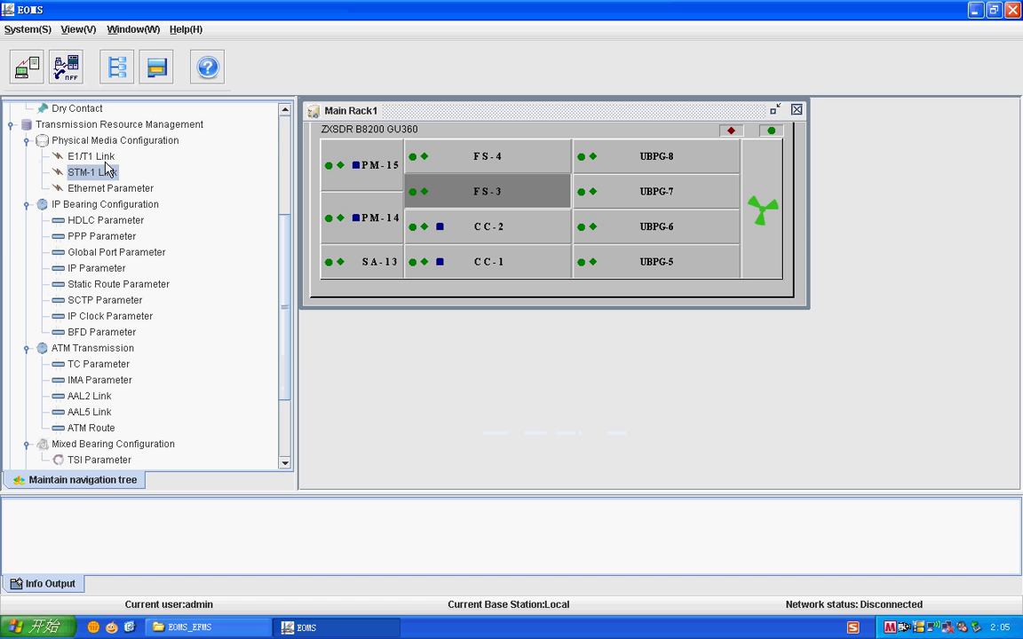
pyautogui.click(100, 156)
pyautogui.click(73, 188)
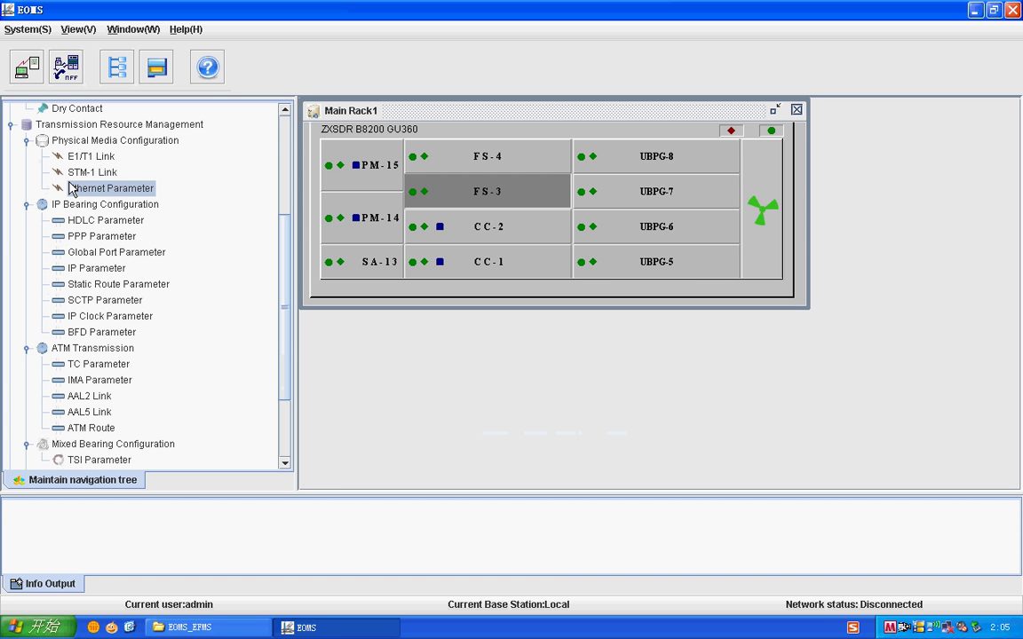
pyautogui.click(91, 172)
pyautogui.click(86, 159)
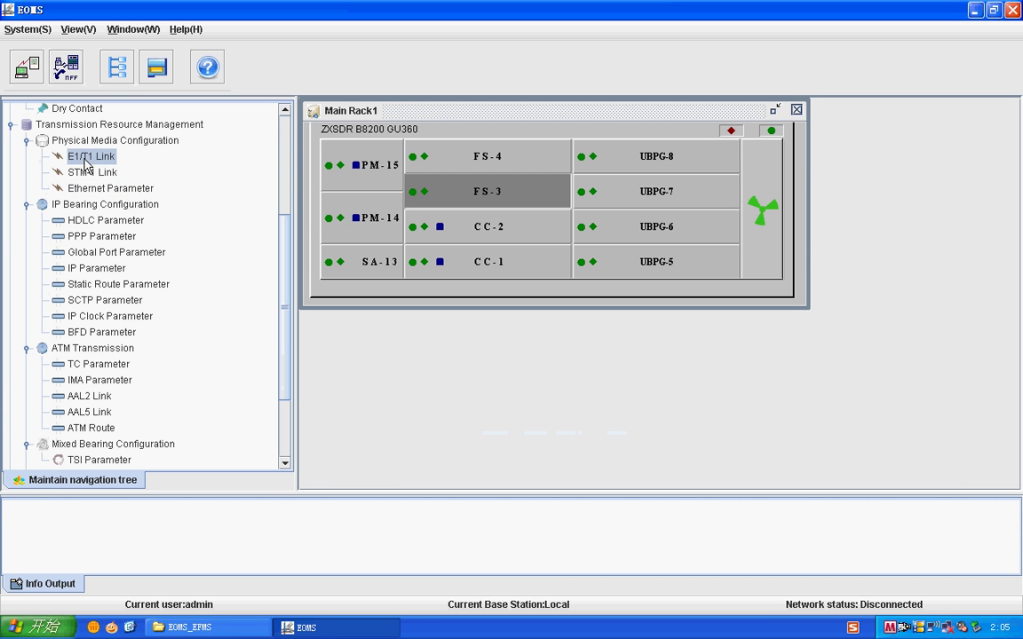
pyautogui.doubleClick(86, 159)
# Add E1/T1 link 0 on the CC board with link type BSC
pyautogui.rightClick(406, 188)
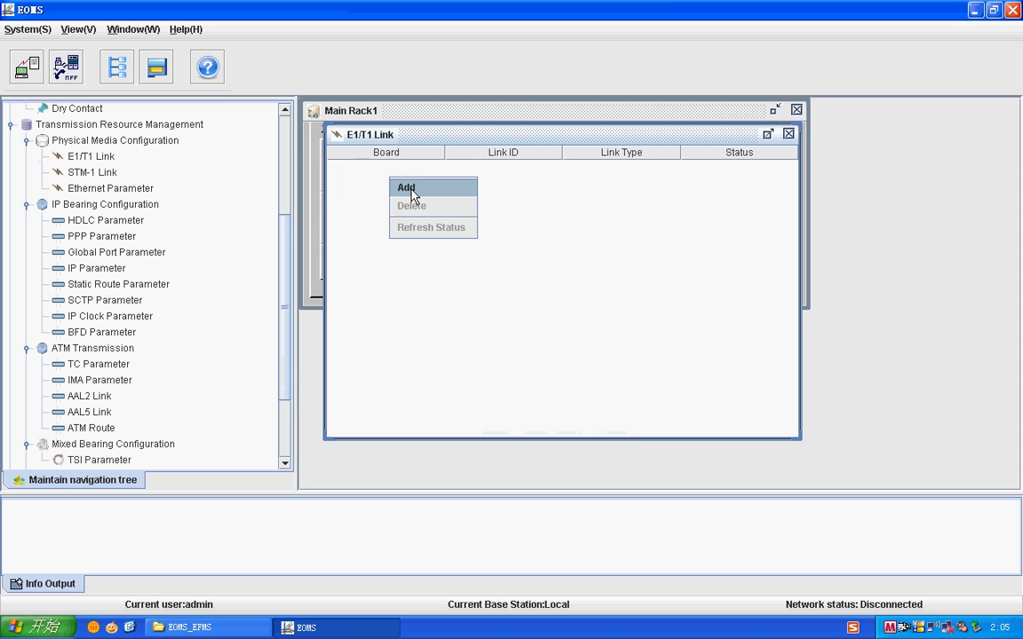
pyautogui.click(411, 189)
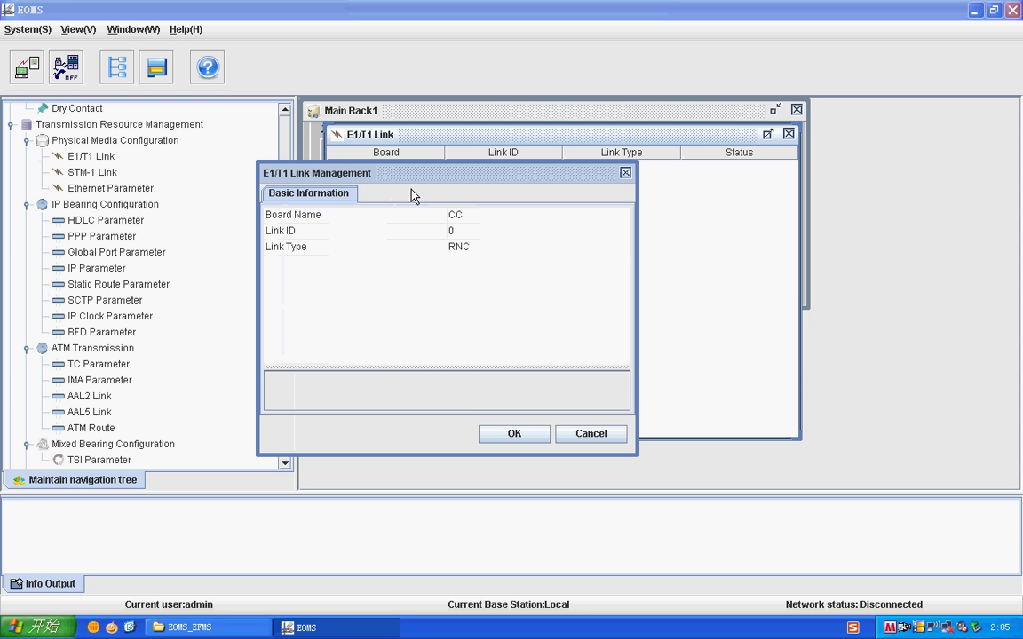
pyautogui.click(459, 232)
pyautogui.click(464, 245)
pyautogui.click(468, 248)
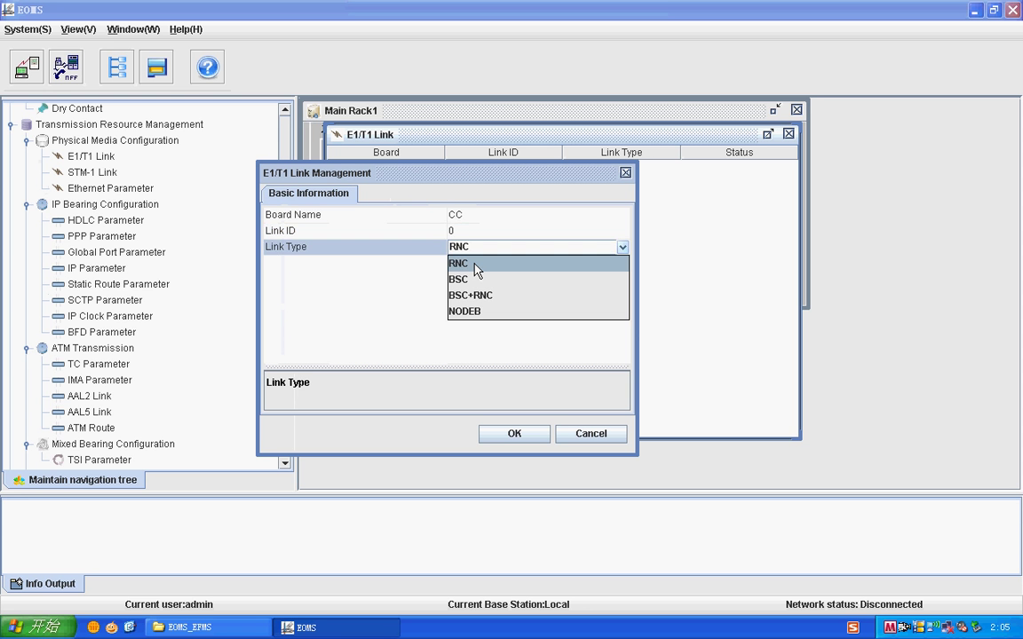
pyautogui.click(475, 281)
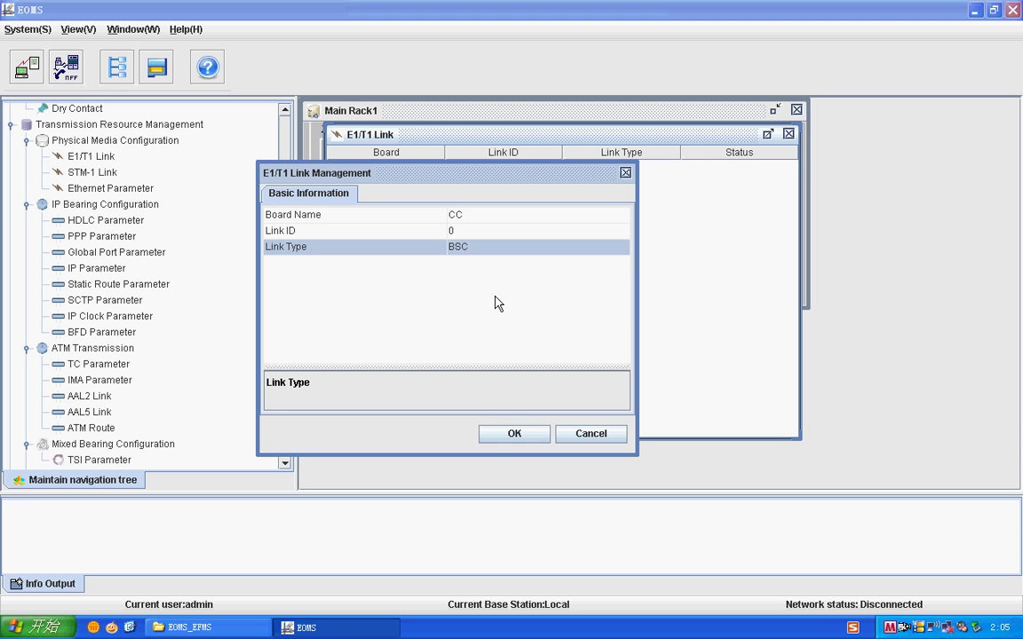
pyautogui.click(515, 435)
# Add E1/T1 link 1 on the CC board with link type BSC
pyautogui.rightClick(442, 214)
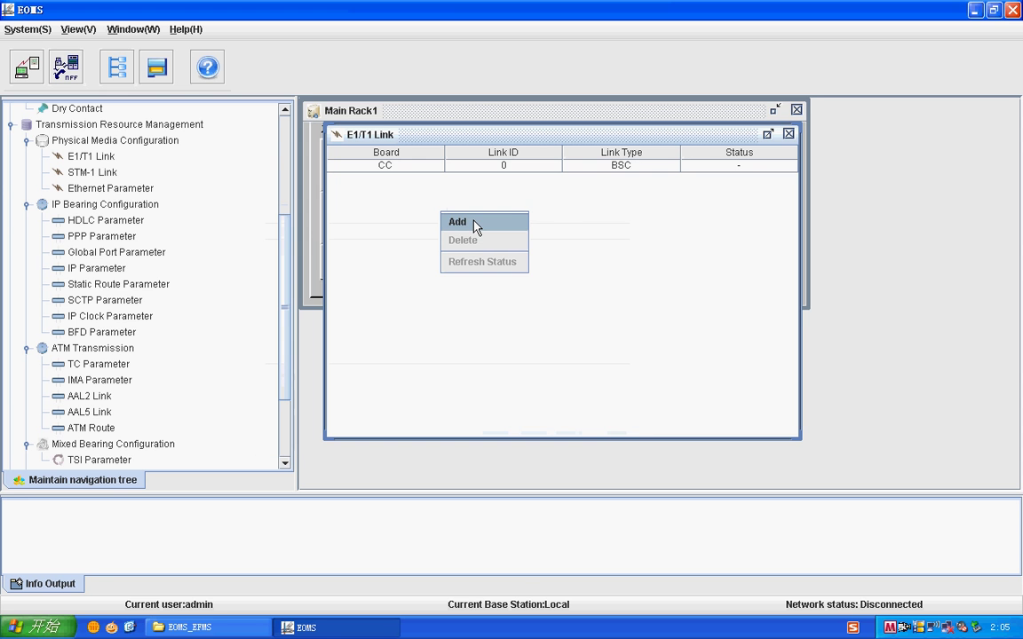
pyautogui.click(475, 223)
pyautogui.click(458, 233)
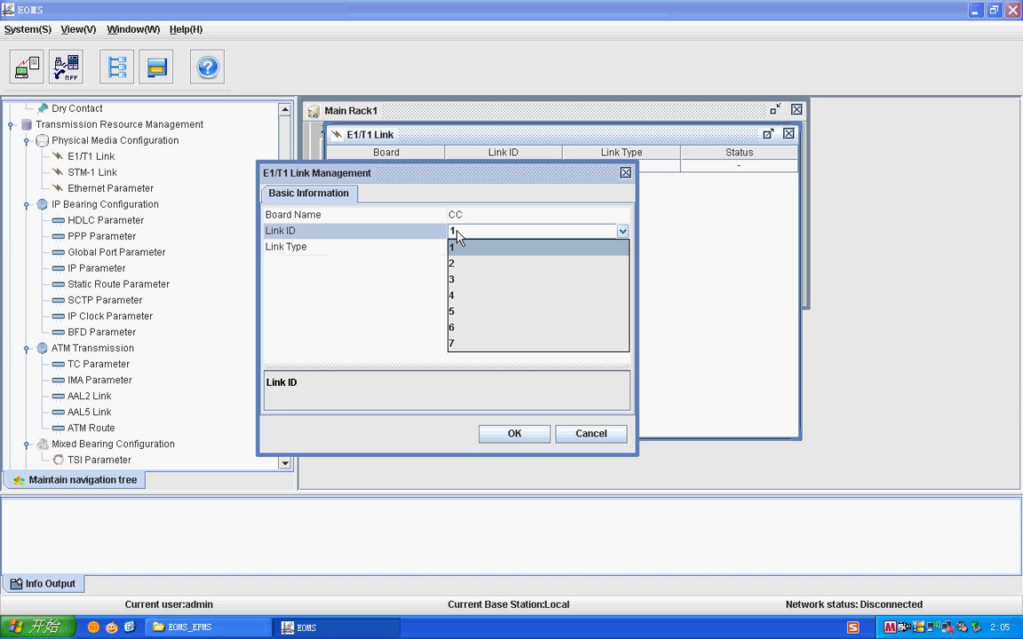
pyautogui.click(458, 247)
pyautogui.click(462, 249)
pyautogui.click(473, 289)
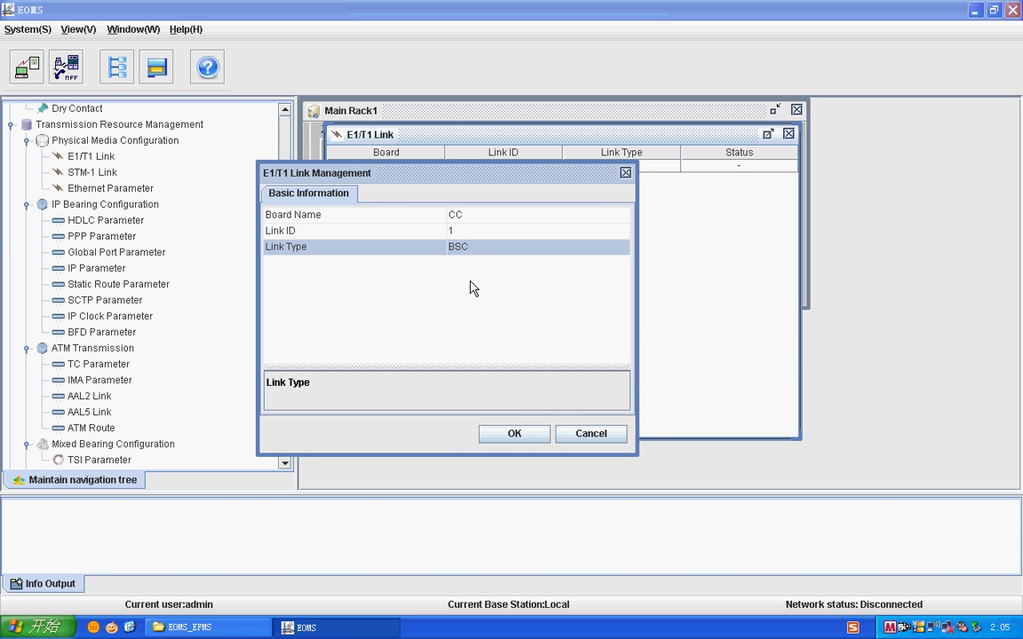
pyautogui.click(515, 436)
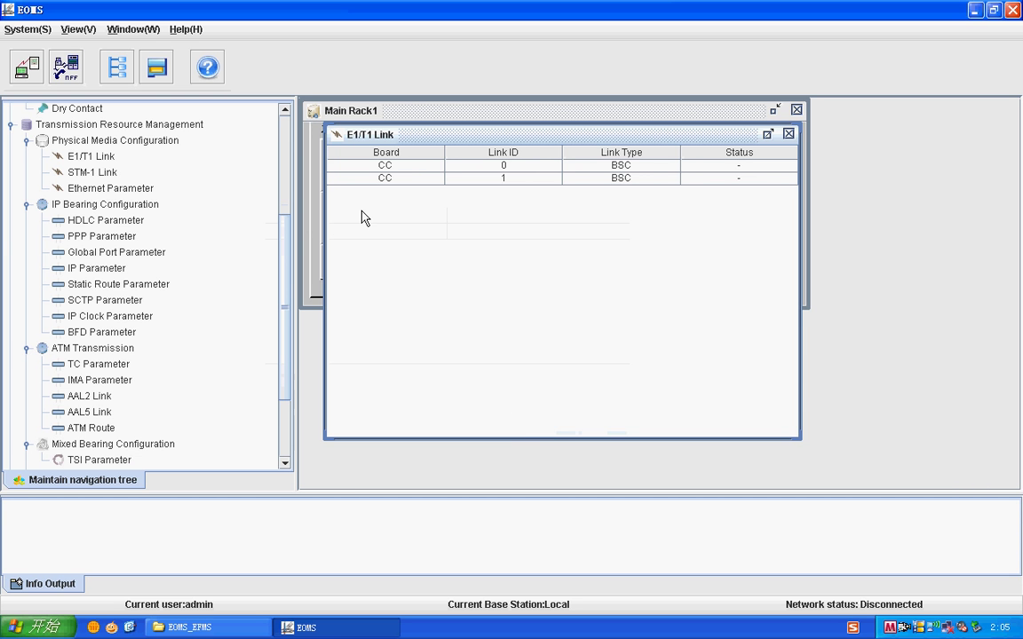
# Close the E1/T1 link list and open the HDLC Parameter list under IP Bearing Configuration
pyautogui.click(411, 184)
pyautogui.press('Up')
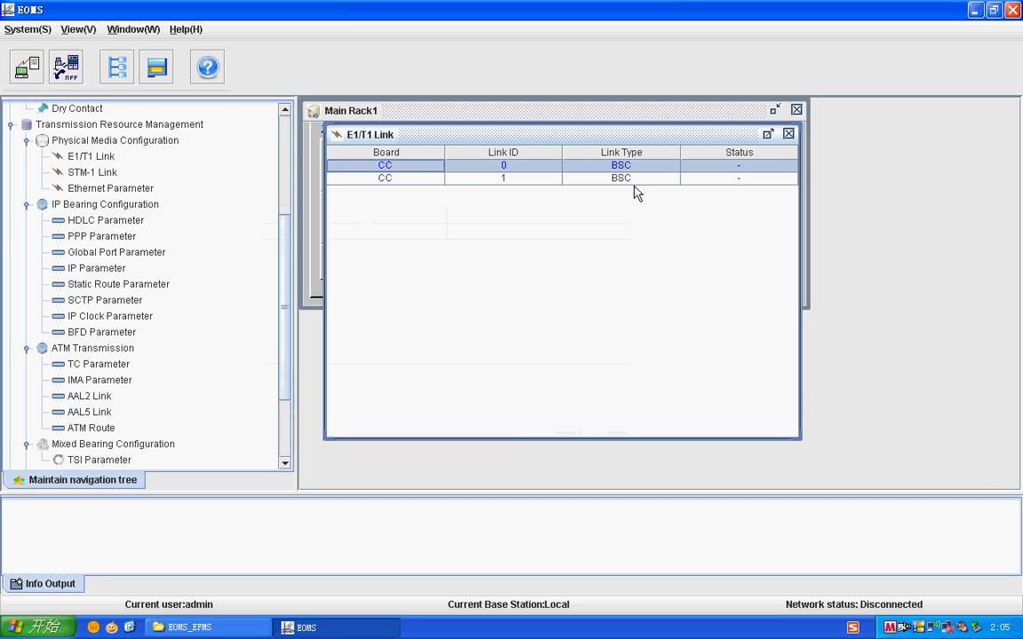
pyautogui.click(789, 135)
pyautogui.click(105, 205)
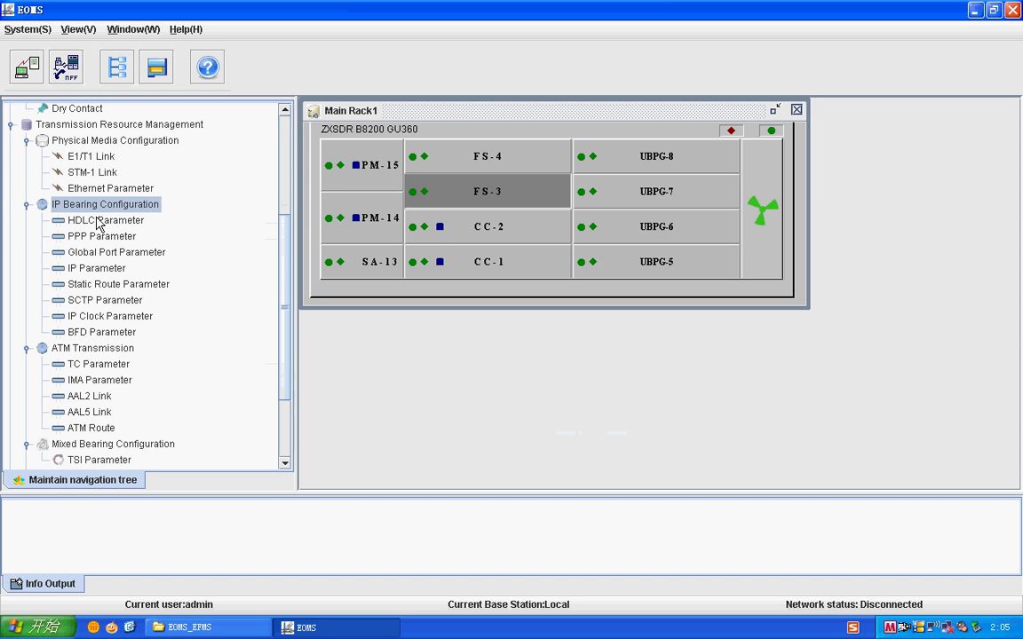
pyautogui.click(101, 222)
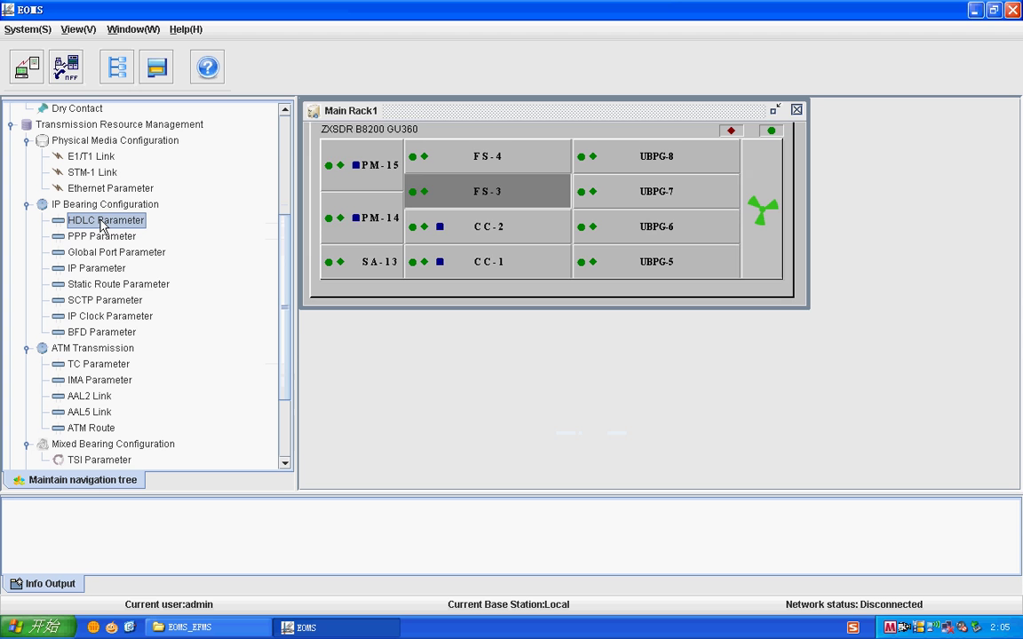
pyautogui.doubleClick(101, 222)
# Start a new HDLC parameter entry with bearing type E1 and open its link ID choices
pyautogui.rightClick(443, 210)
pyautogui.click(461, 215)
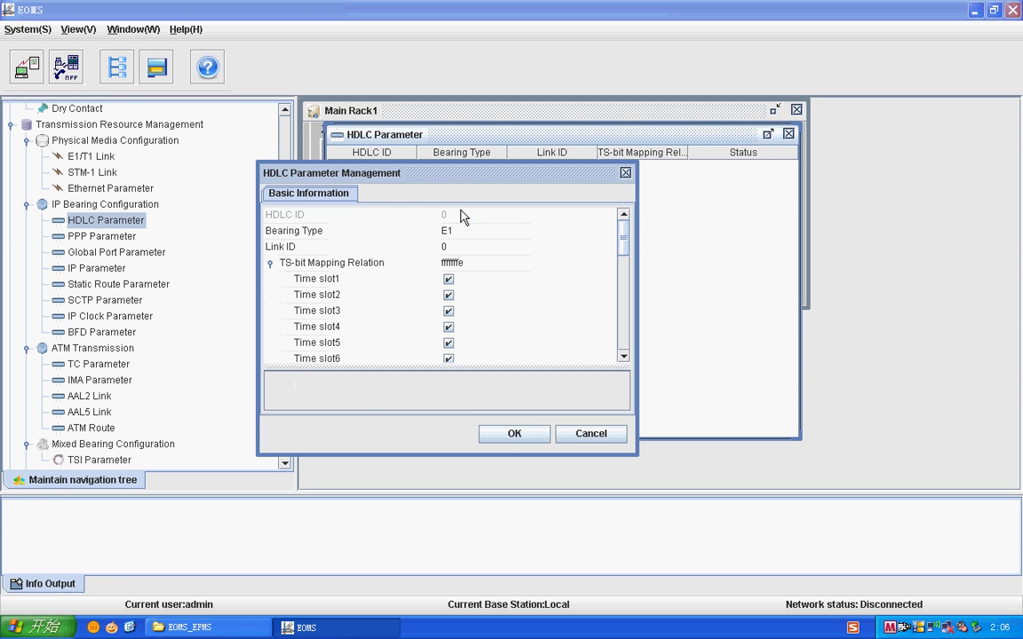
pyautogui.moveTo(460, 175); pyautogui.dragTo(549, 132)
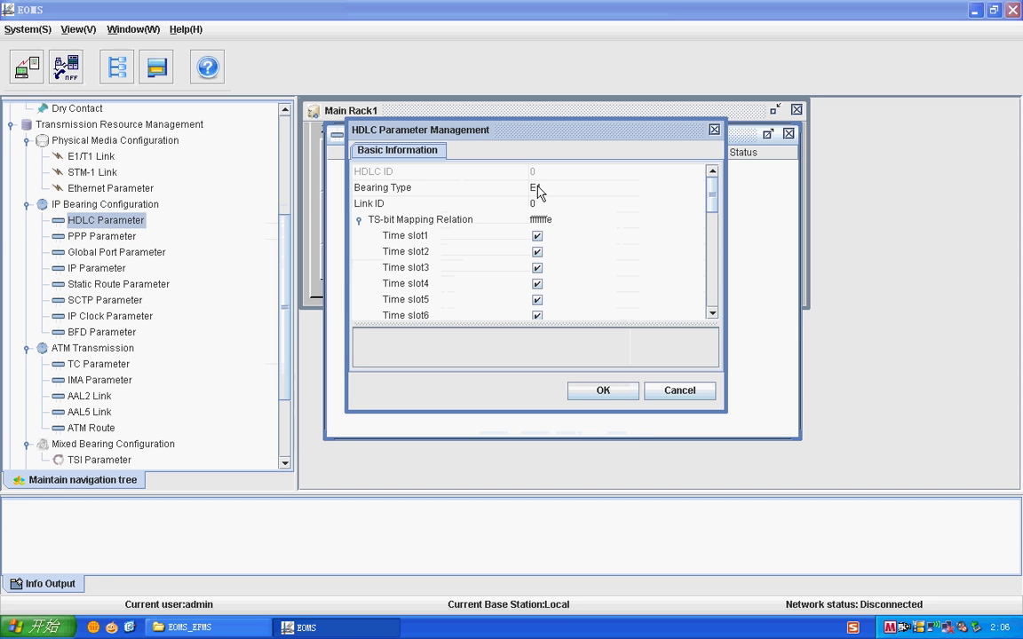
pyautogui.click(540, 189)
pyautogui.click(613, 204)
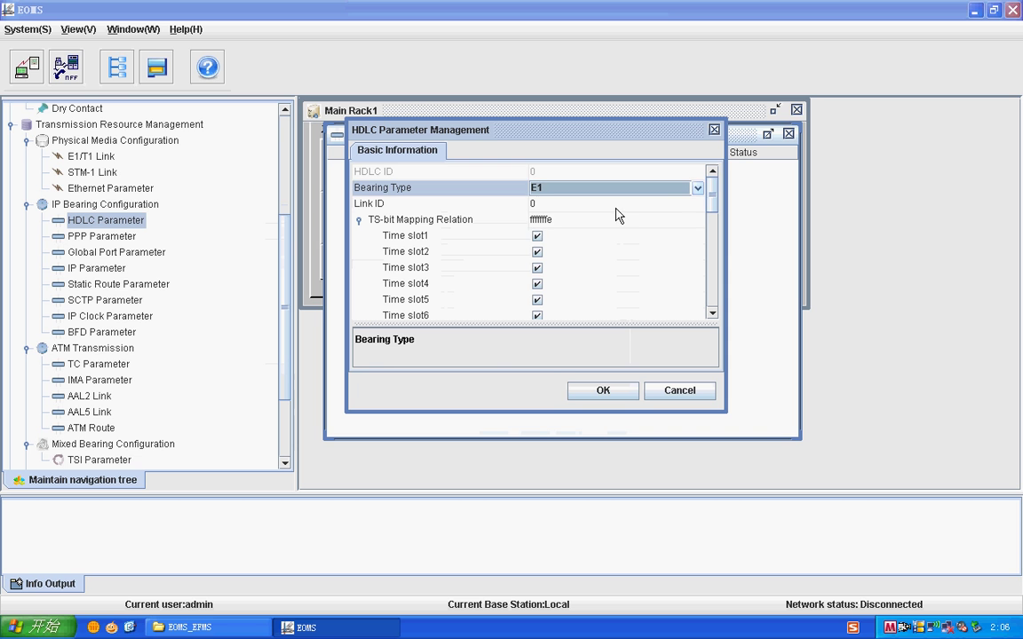
pyautogui.click(568, 205)
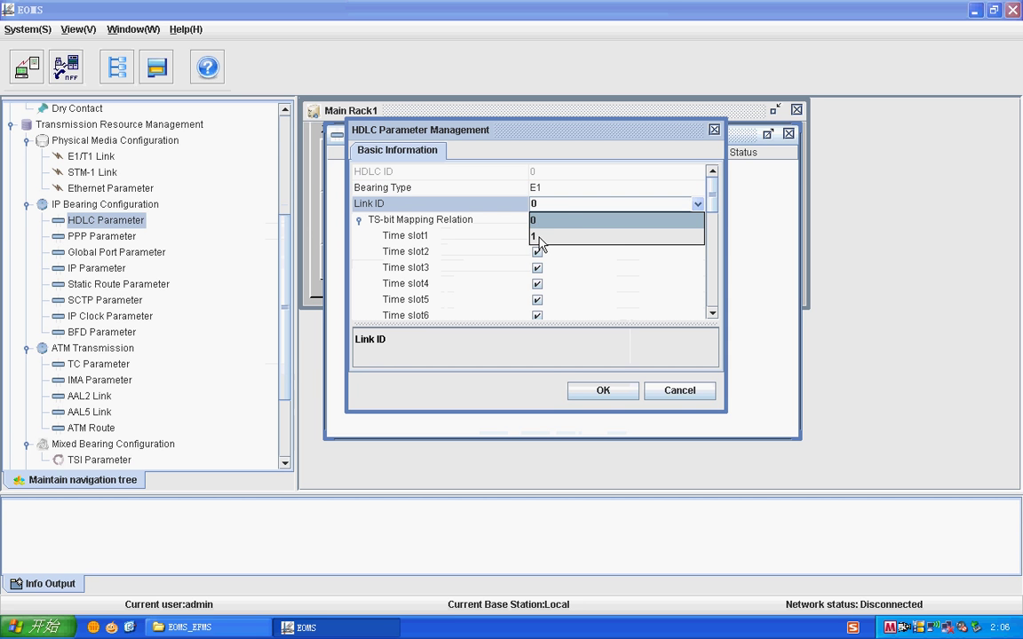
# Assign Link ID 0 to the new HDLC record, review its time slots, and save it
pyautogui.click(542, 221)
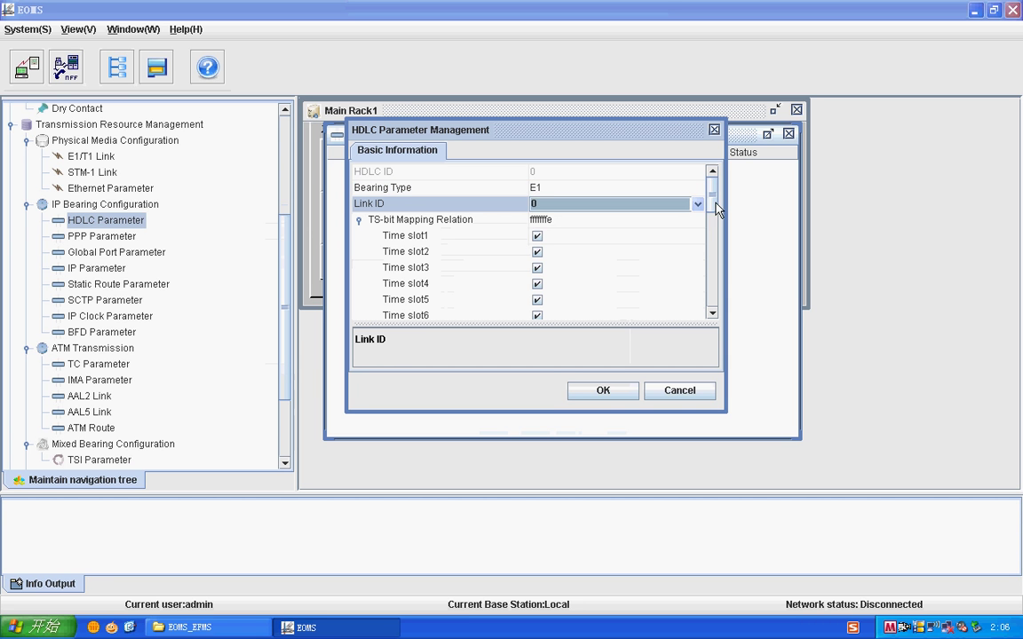
pyautogui.moveTo(715, 205); pyautogui.dragTo(713, 318)
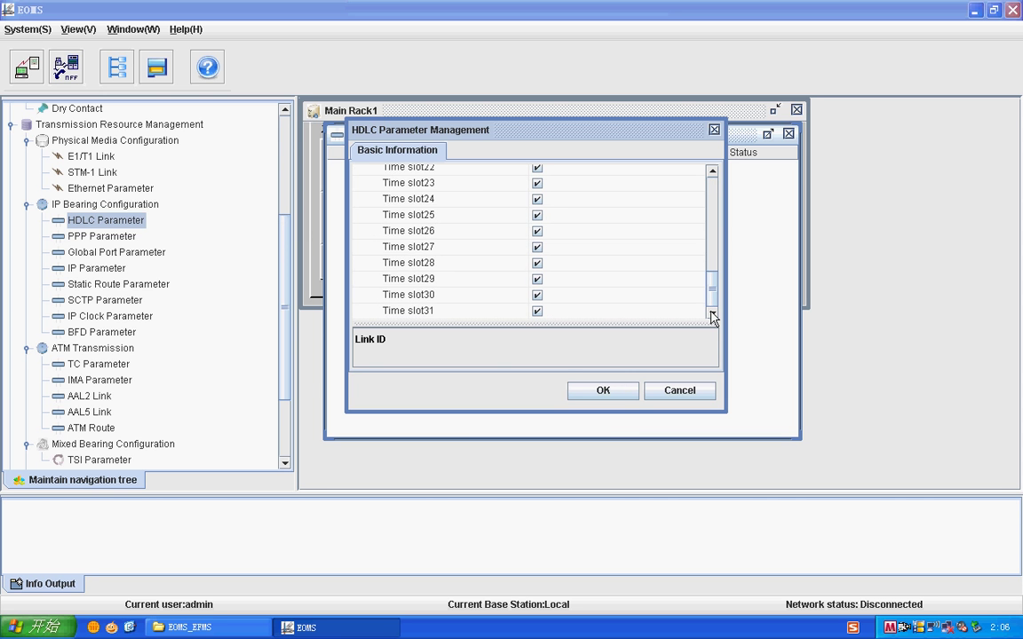
pyautogui.click(600, 402)
# Add a second HDLC record that uses Link ID 1
pyautogui.rightClick(427, 219)
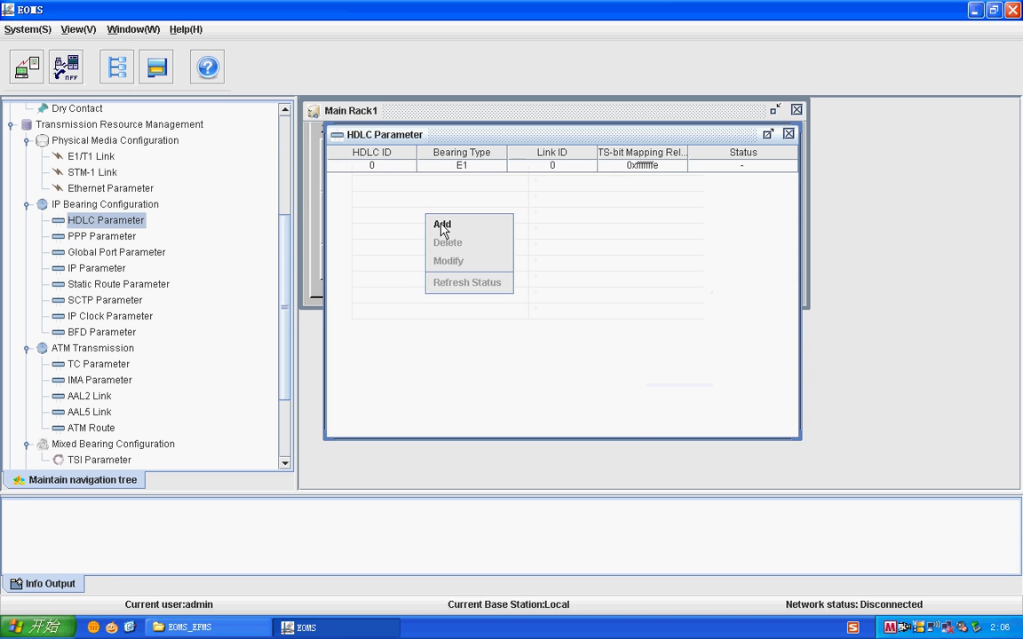
pyautogui.click(442, 224)
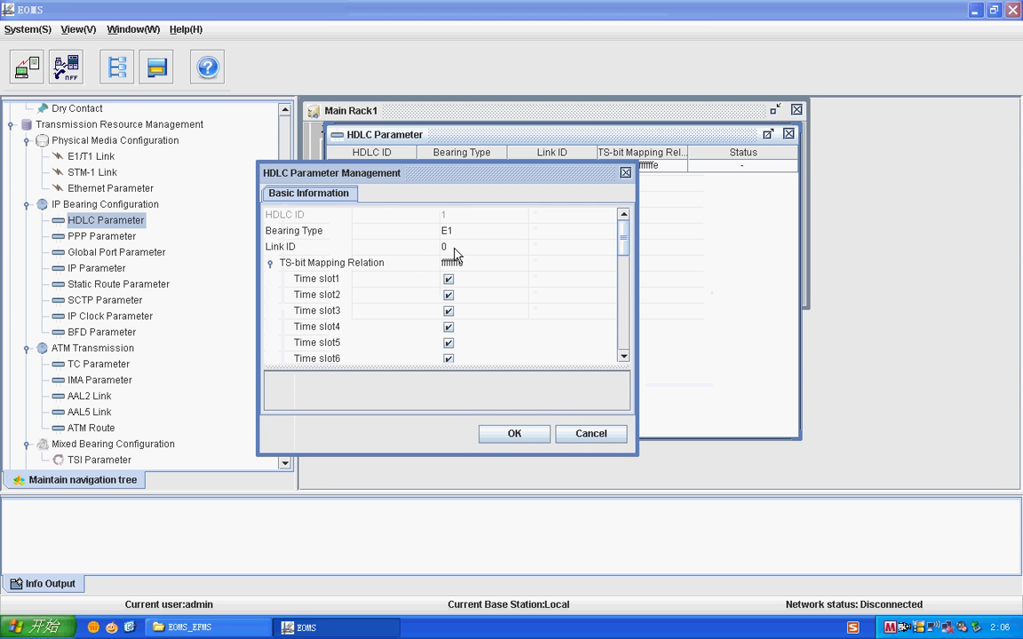
pyautogui.click(454, 249)
pyautogui.click(454, 283)
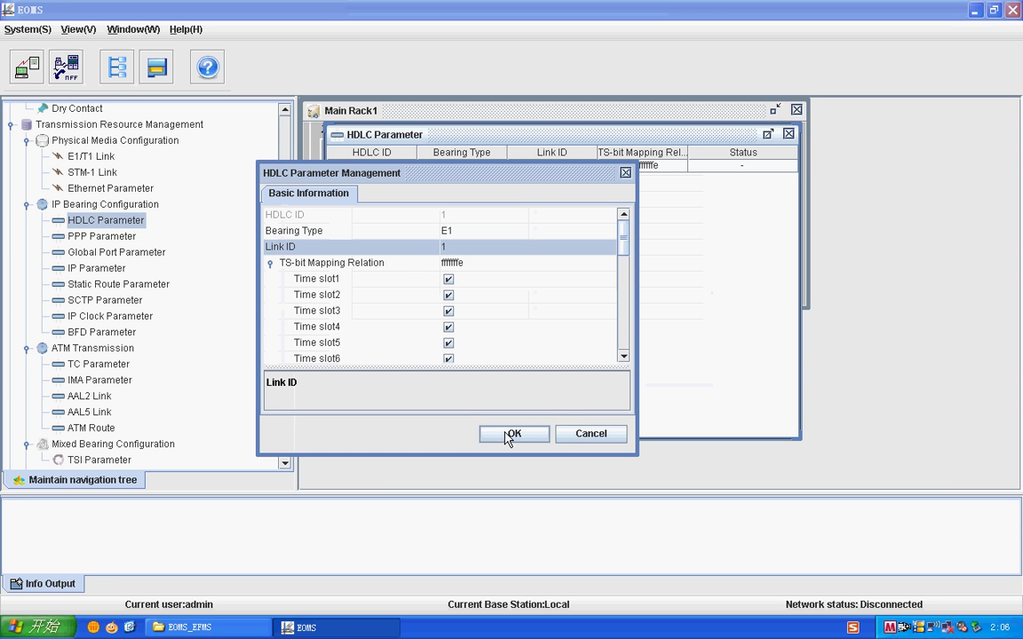
pyautogui.click(511, 435)
# Check both CC board entries in the E1/T1 link table against the link IDs of the HDLC records
pyautogui.click(76, 205)
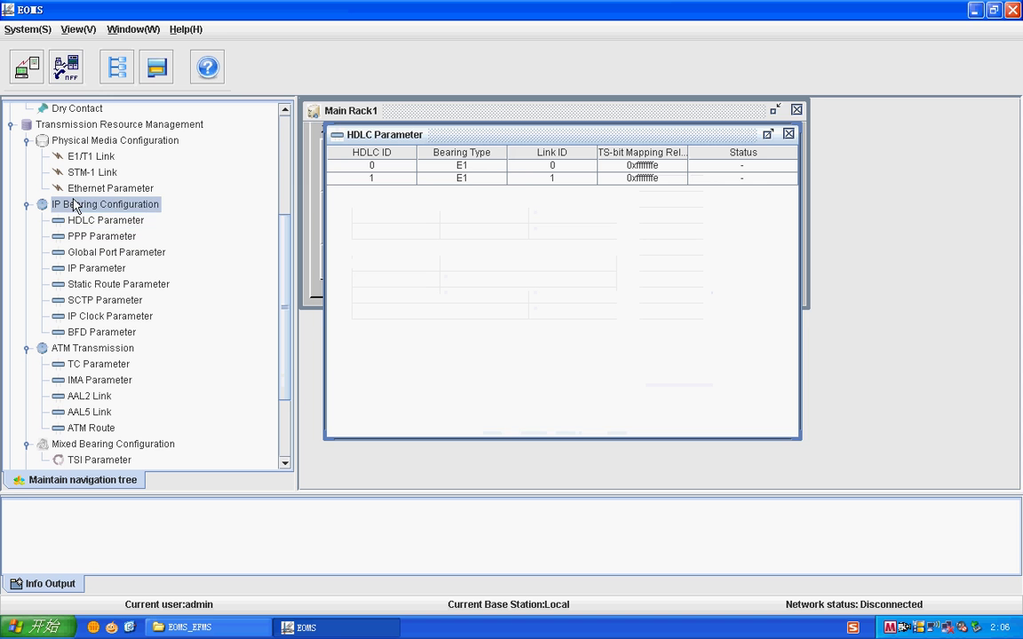
pyautogui.doubleClick(89, 156)
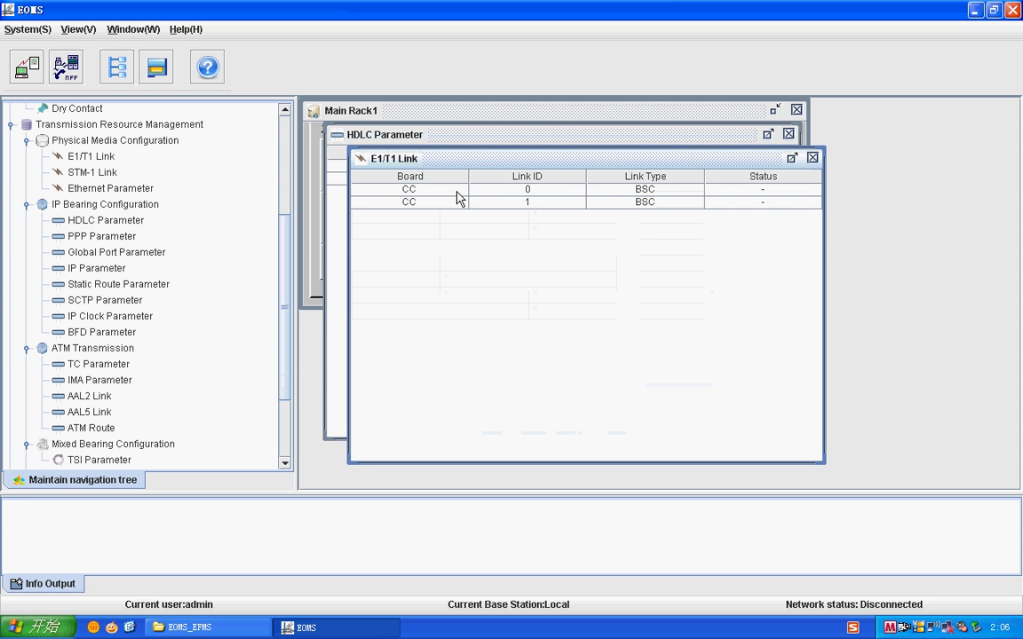
pyautogui.click(475, 190)
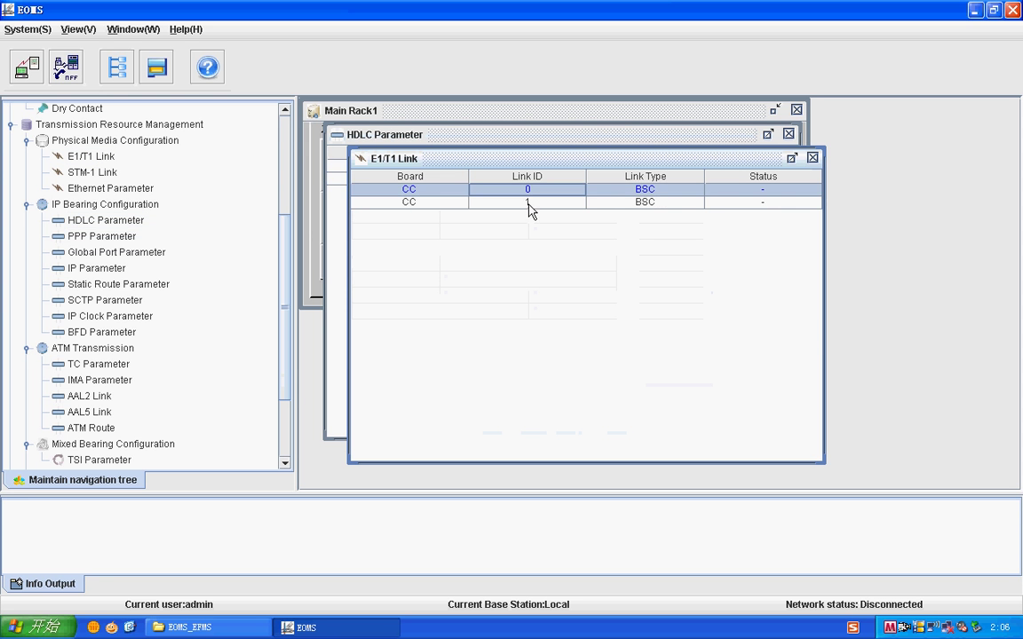
pyautogui.click(528, 203)
pyautogui.click(812, 157)
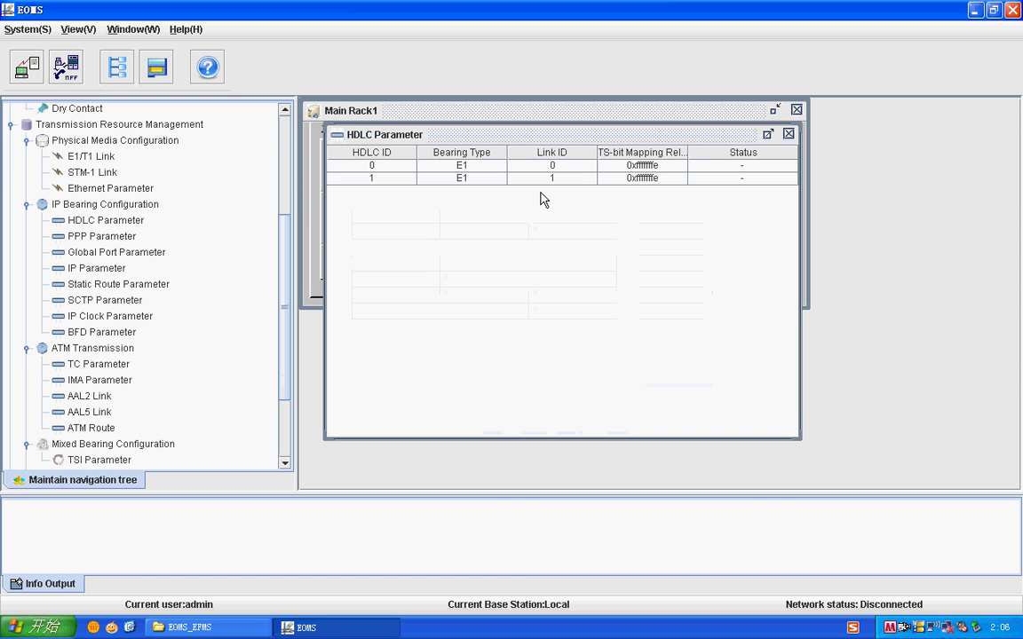
pyautogui.click(555, 178)
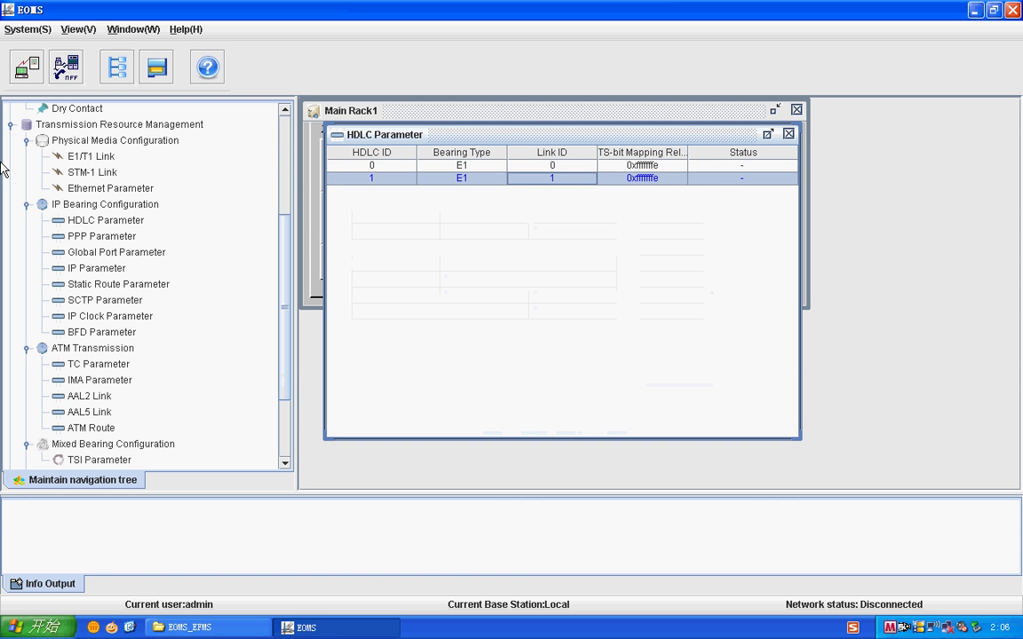
# Start a new PPP record with PPP encapsulation and set its HDLC Link 0 to 0
pyautogui.doubleClick(208, 237)
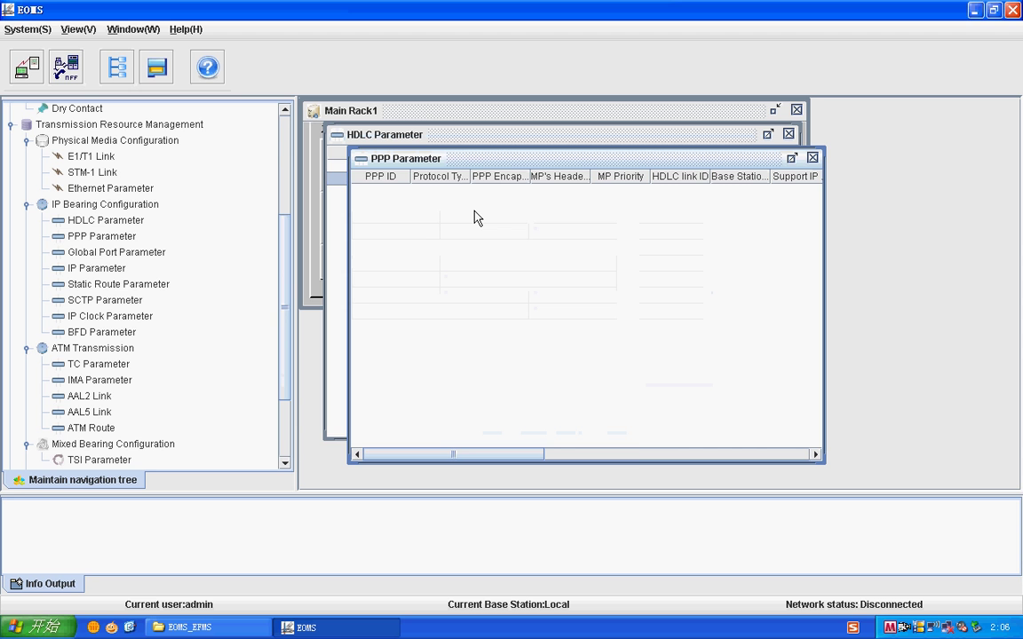
pyautogui.rightClick(476, 218)
pyautogui.click(489, 224)
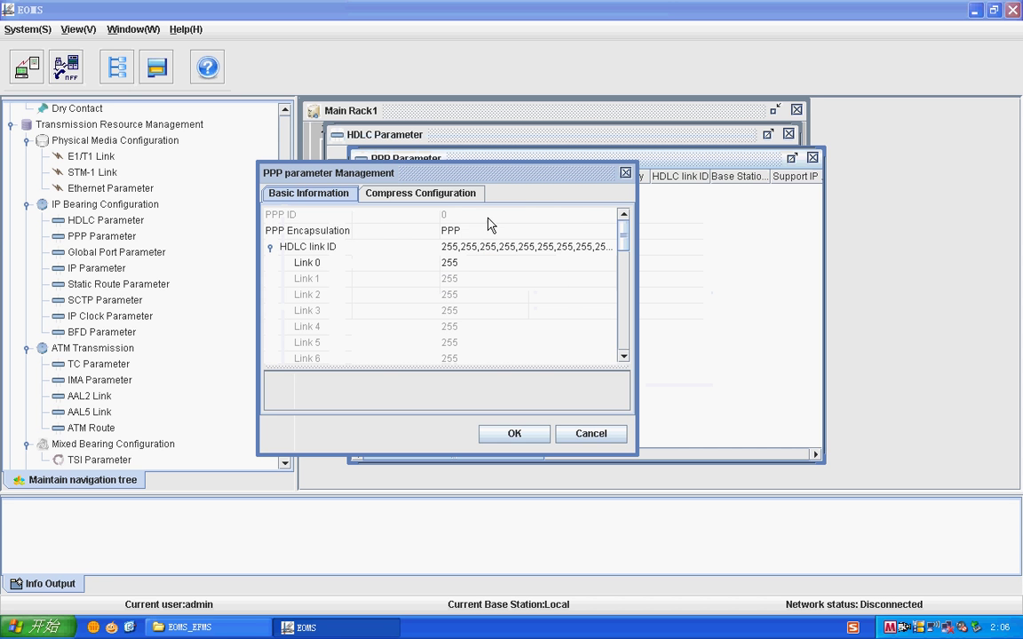
pyautogui.moveTo(503, 174); pyautogui.dragTo(617, 151)
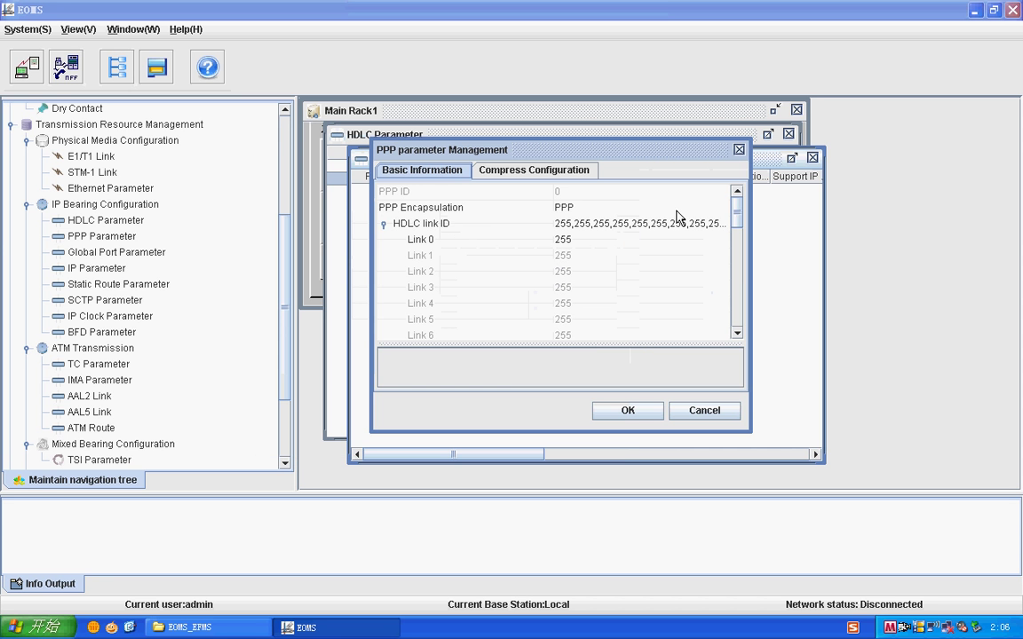
pyautogui.click(577, 208)
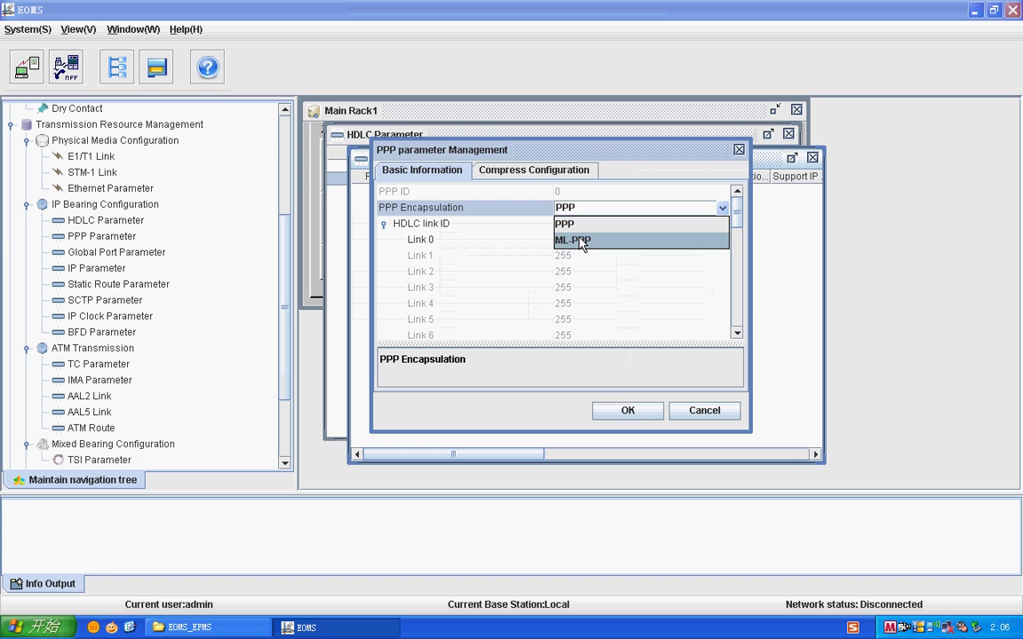
pyautogui.click(568, 224)
pyautogui.click(584, 240)
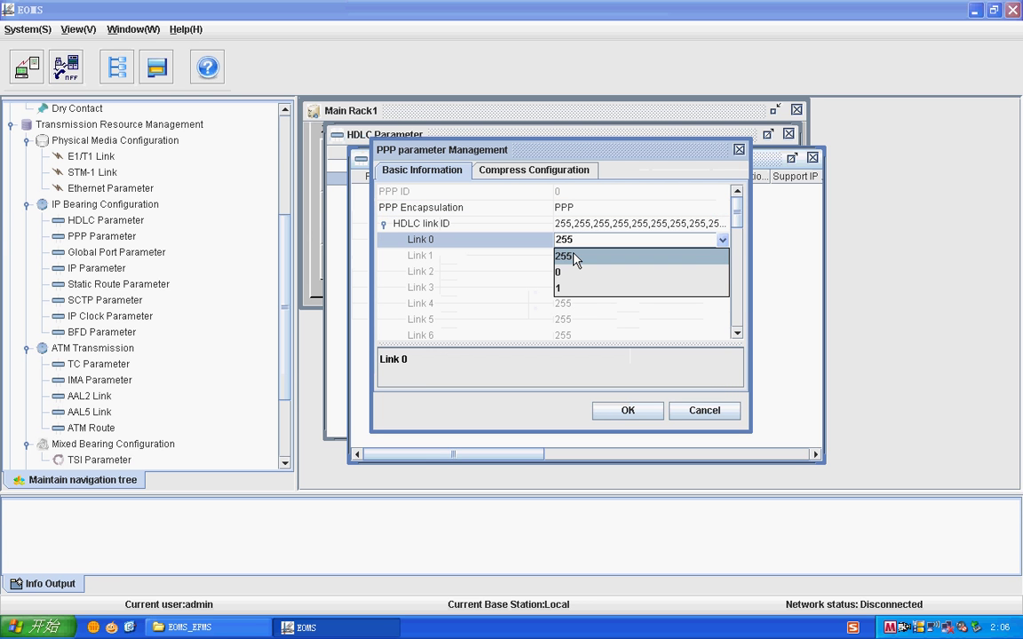
pyautogui.click(566, 271)
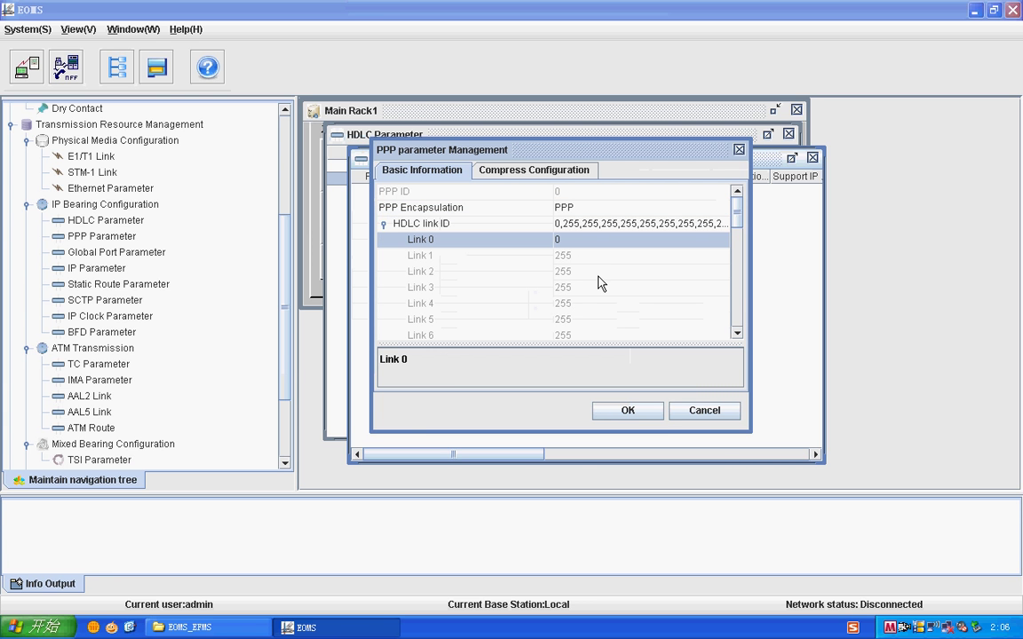
# Set the PPP record's Base Station IP to 118.18.99.100 and save the record
pyautogui.moveTo(736, 222); pyautogui.dragTo(731, 335)
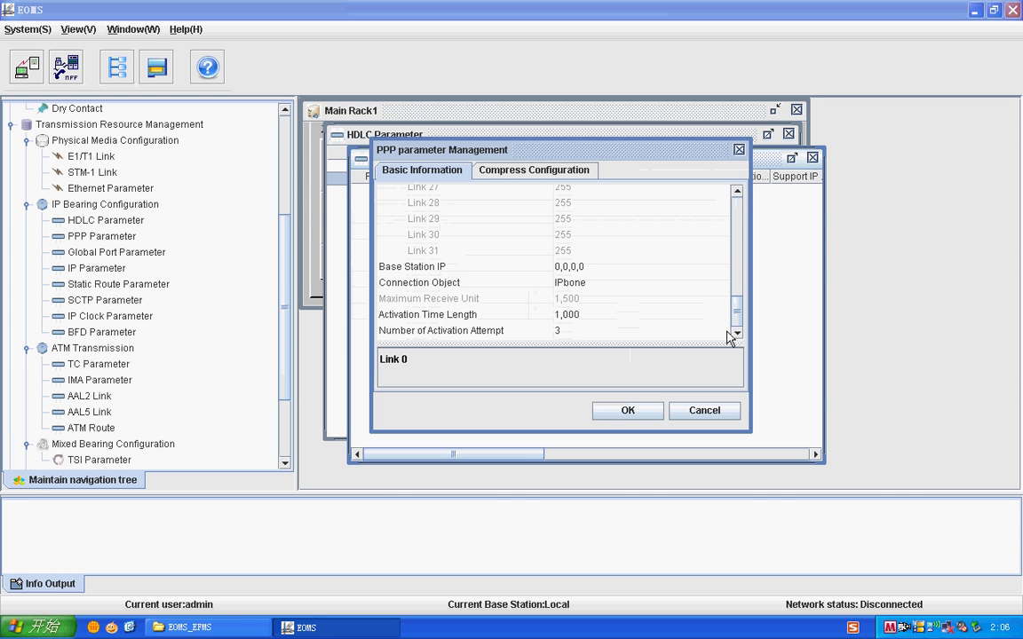
pyautogui.click(558, 267)
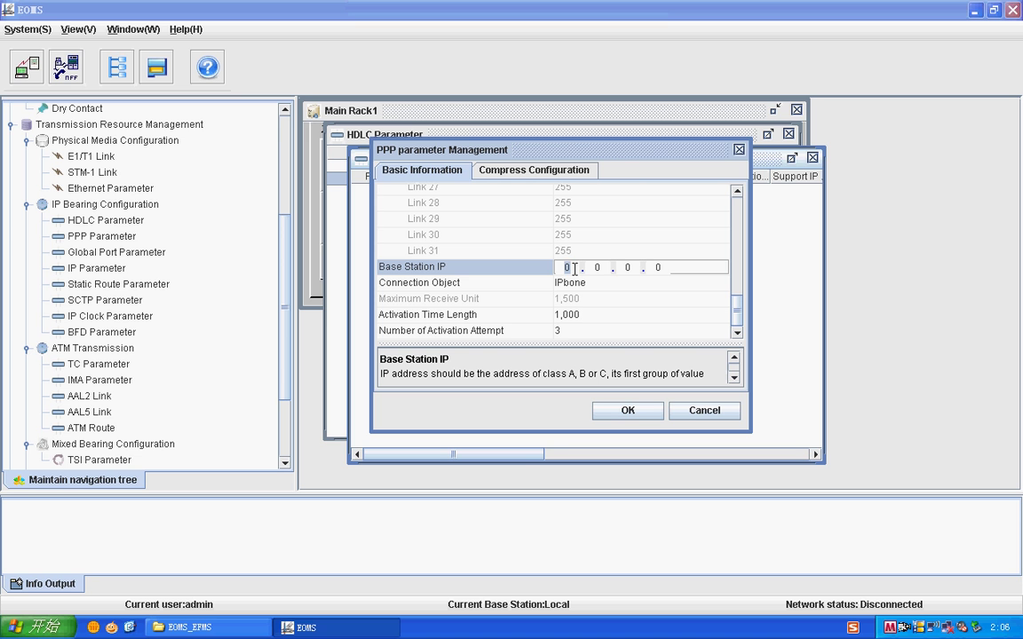
pyautogui.write('118.18.99.100')
pyautogui.press('Return')
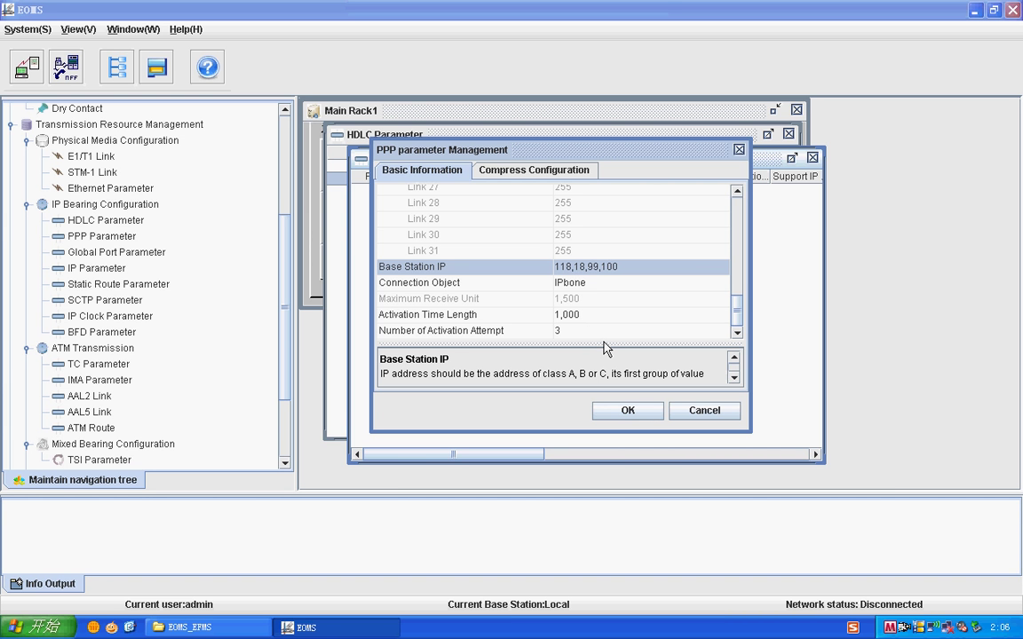
pyautogui.click(617, 410)
# Compare the PPP record with the HDLC table beside it, and inspect the PPP record's settings without changing them
pyautogui.click(501, 190)
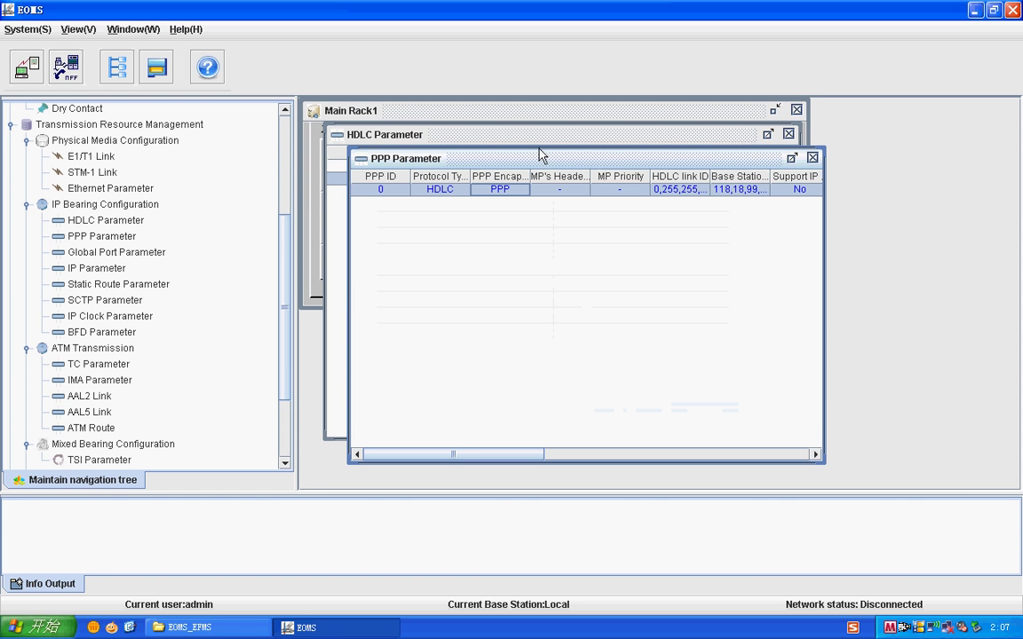
pyautogui.moveTo(539, 150); pyautogui.dragTo(541, 257)
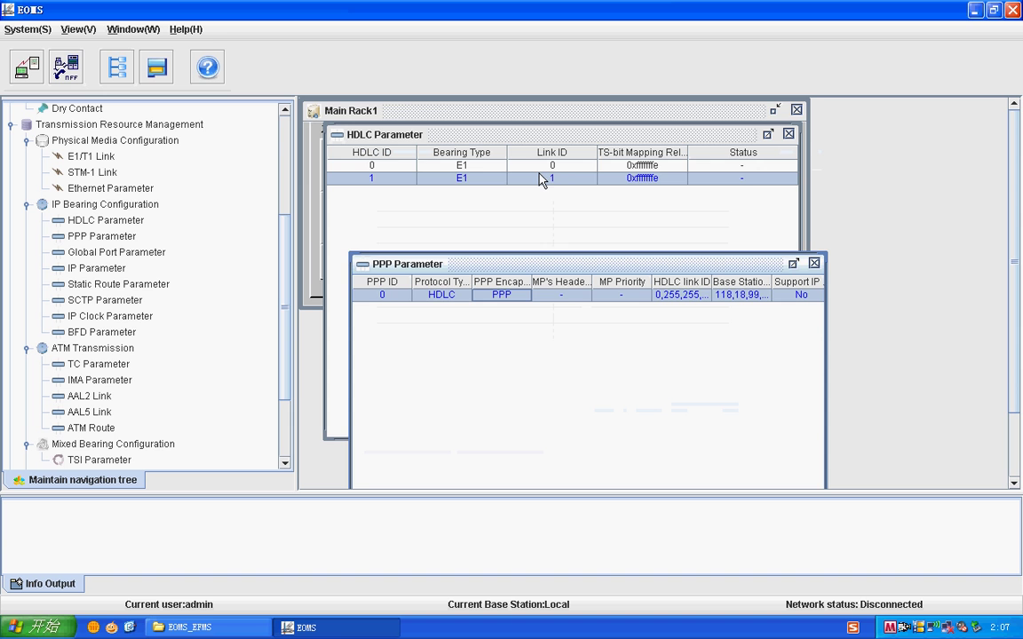
pyautogui.click(540, 178)
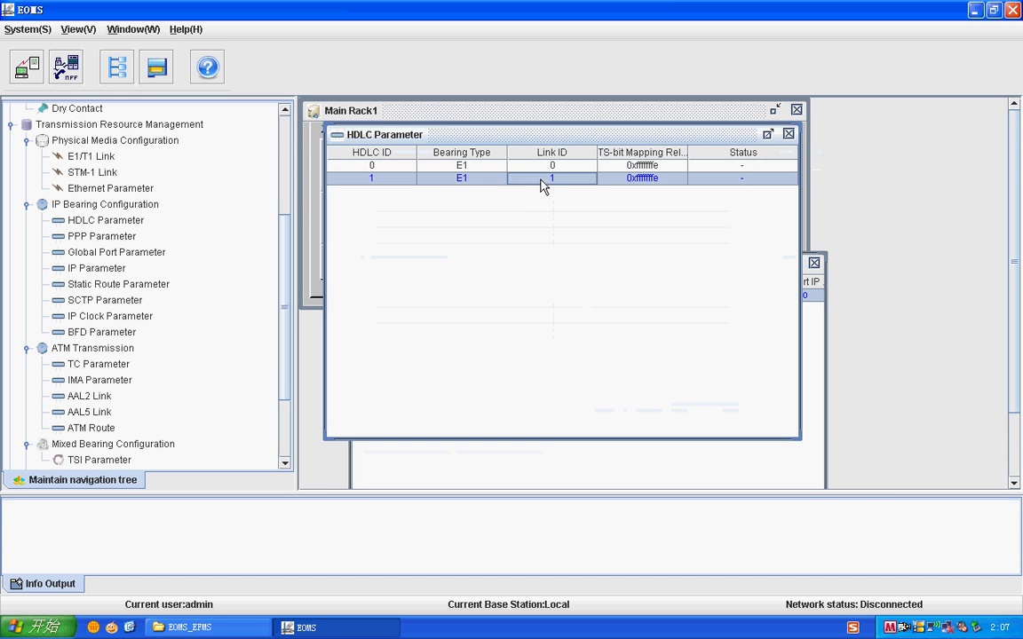
pyautogui.click(816, 336)
pyautogui.rightClick(546, 296)
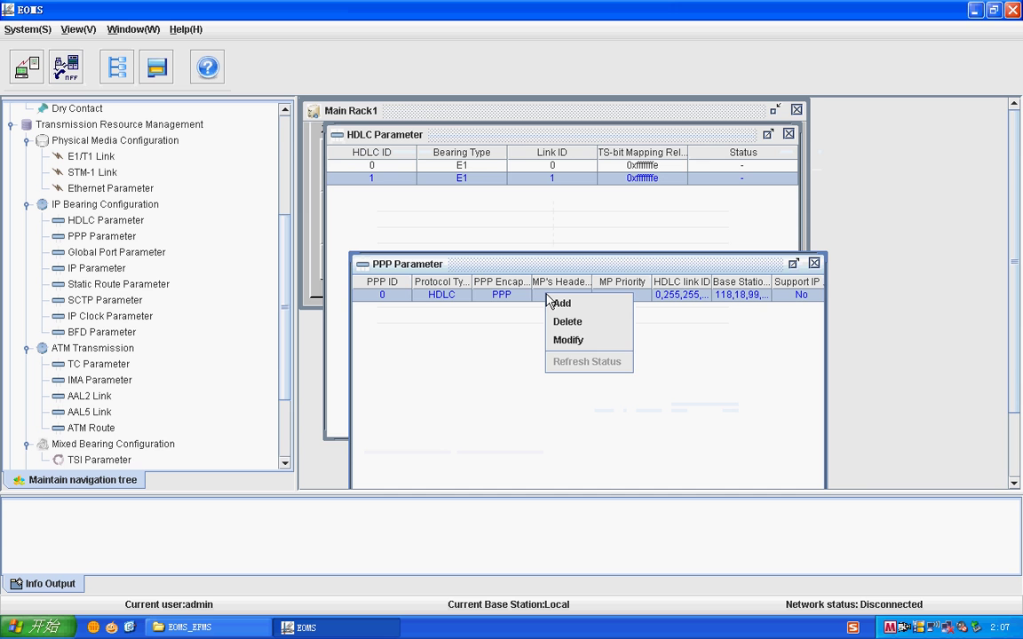
pyautogui.click(569, 341)
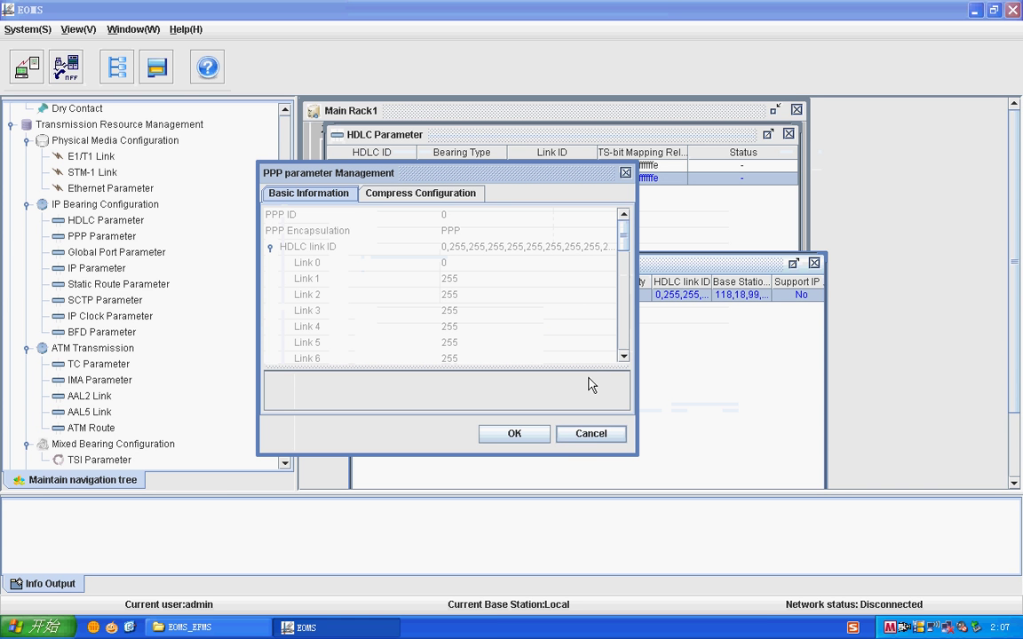
pyautogui.click(590, 433)
# Delete the PPP record that uses PPP encapsulation
pyautogui.rightClick(579, 300)
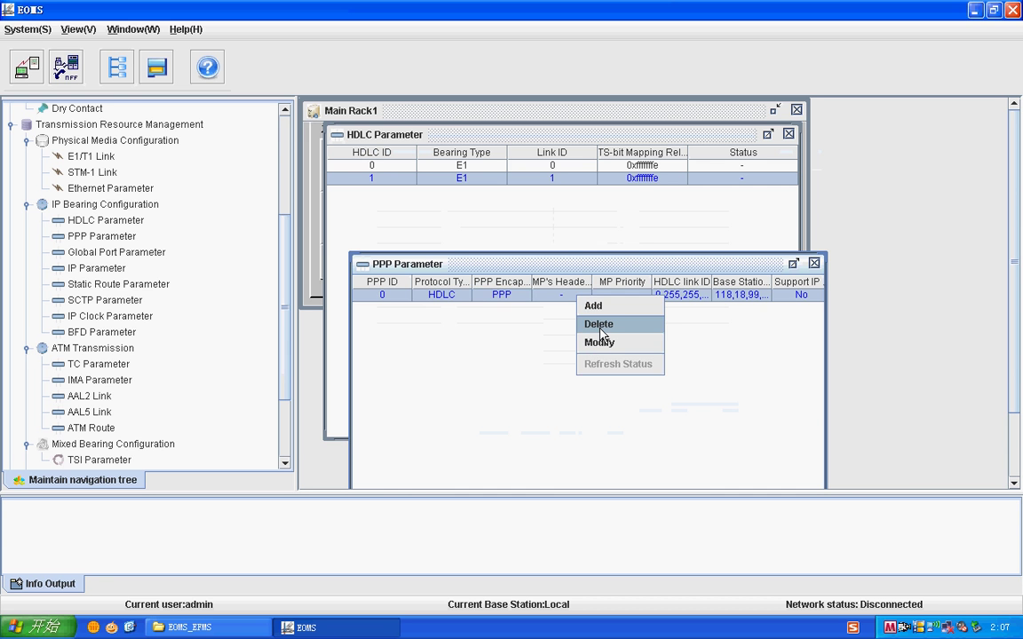
pyautogui.click(598, 325)
pyautogui.click(480, 331)
# Add a PPP record with ML-PPP encapsulation and its HDLC Link 0 set to 0
pyautogui.rightClick(501, 311)
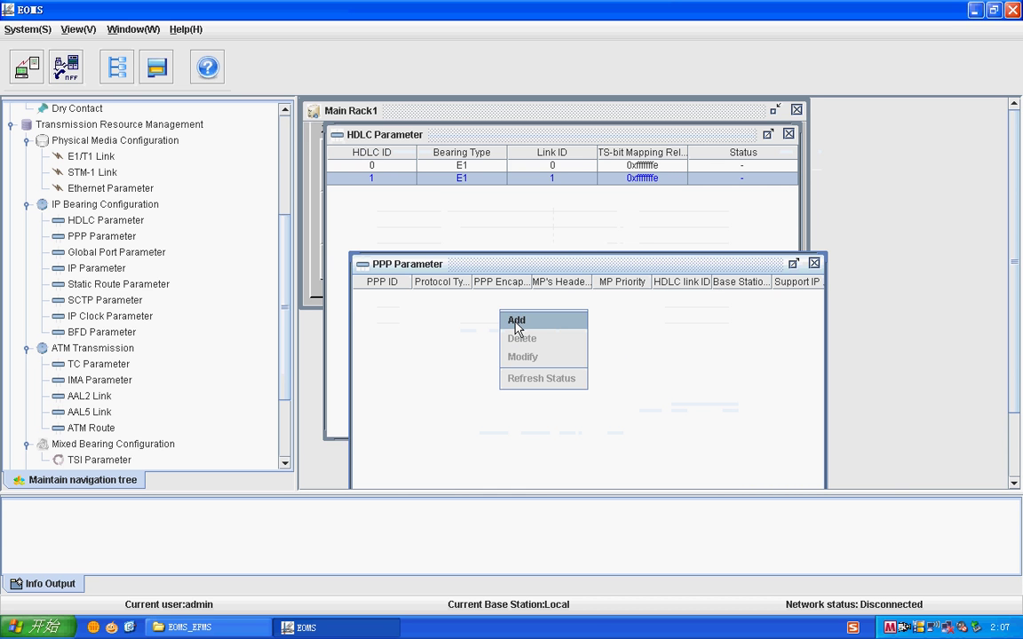
pyautogui.click(517, 322)
pyautogui.click(480, 231)
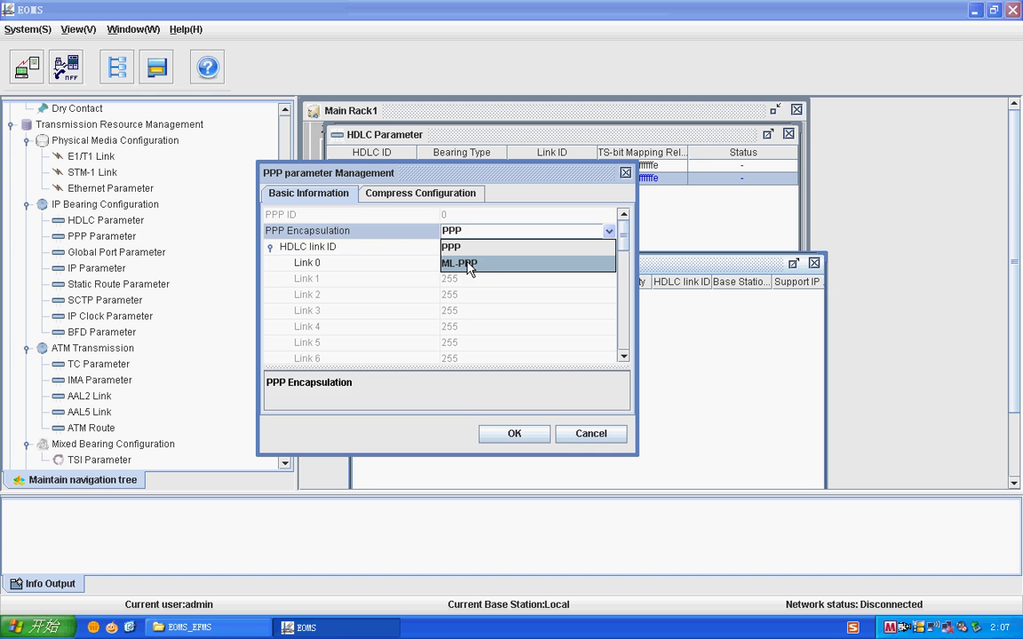
pyautogui.click(469, 264)
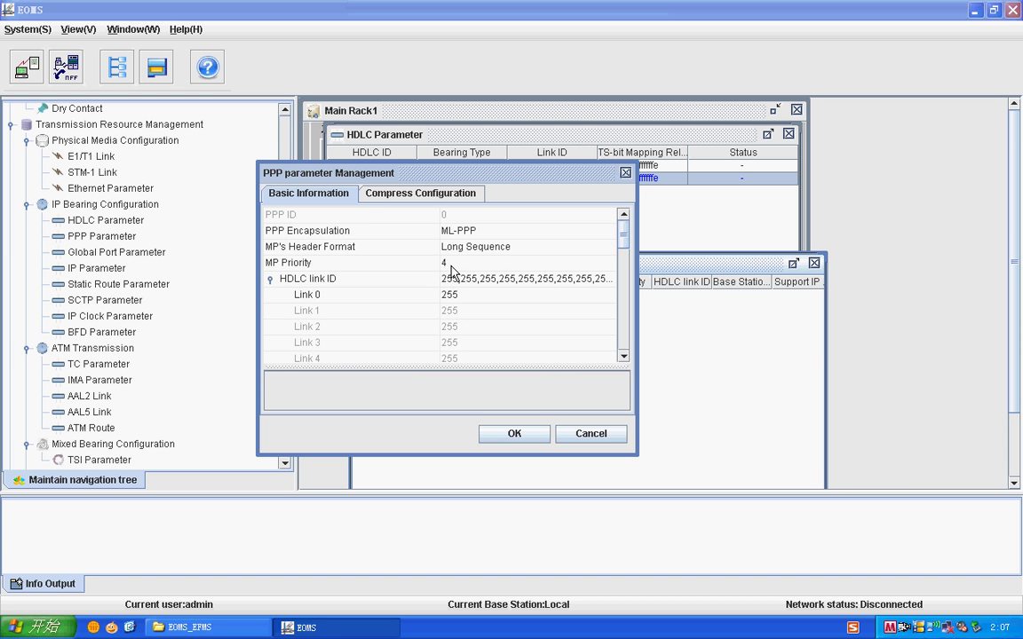
pyautogui.click(449, 295)
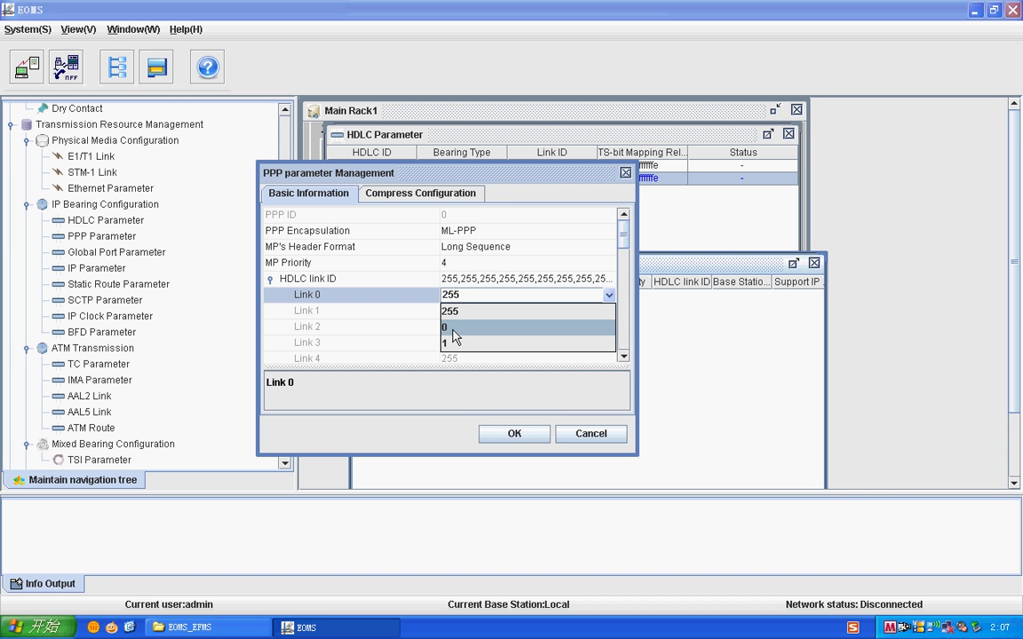
pyautogui.click(453, 329)
pyautogui.click(515, 434)
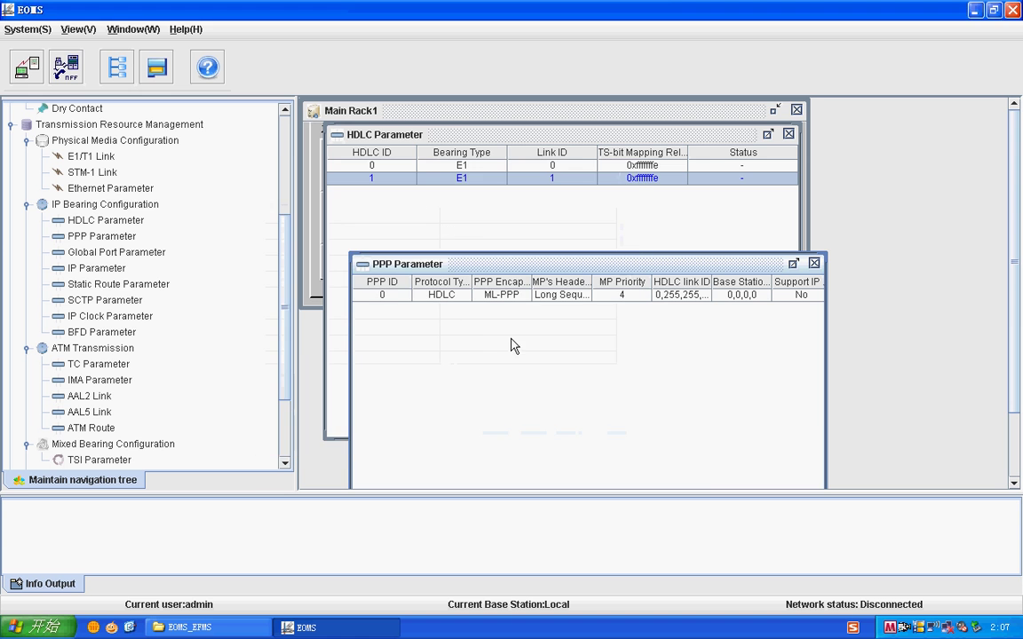
# Add a second ML-PPP record with its HDLC Link 0 set to 1, and select it beneath the HDLC table
pyautogui.rightClick(512, 346)
pyautogui.click(525, 343)
pyautogui.click(458, 232)
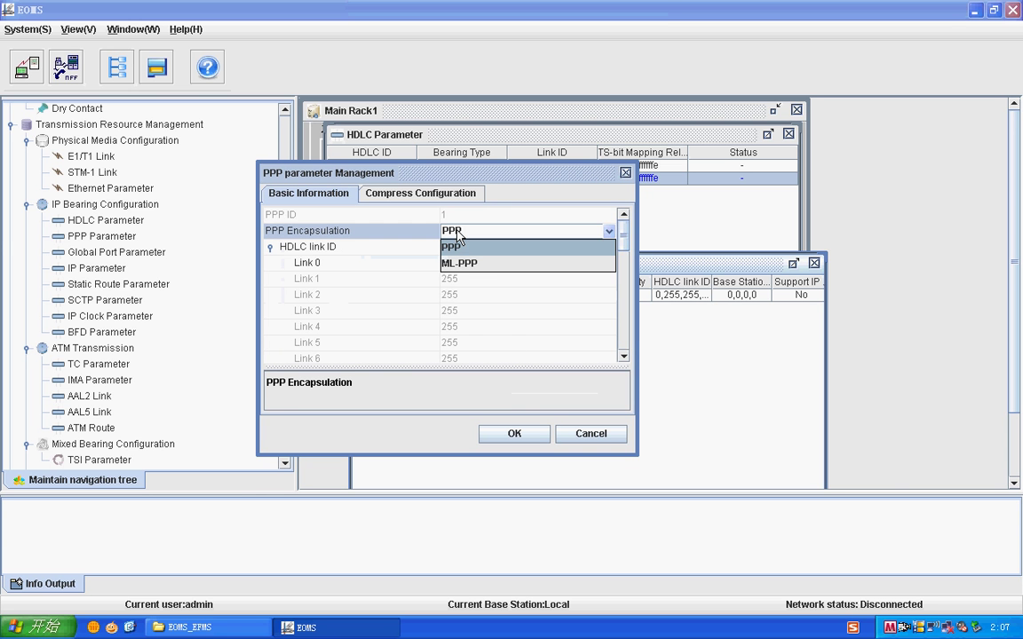
pyautogui.click(461, 263)
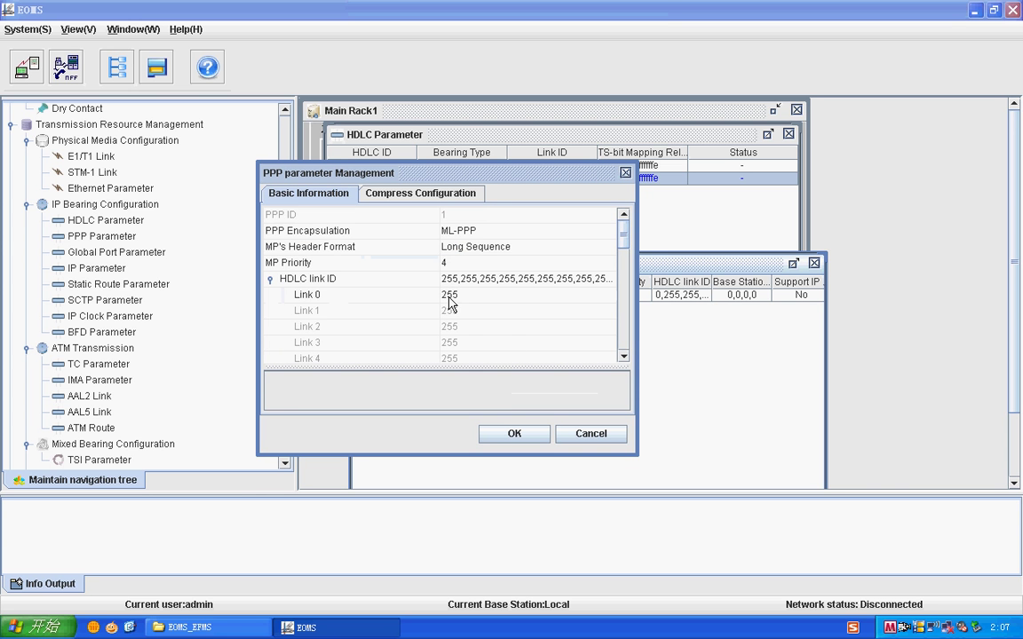
pyautogui.click(449, 294)
pyautogui.click(520, 336)
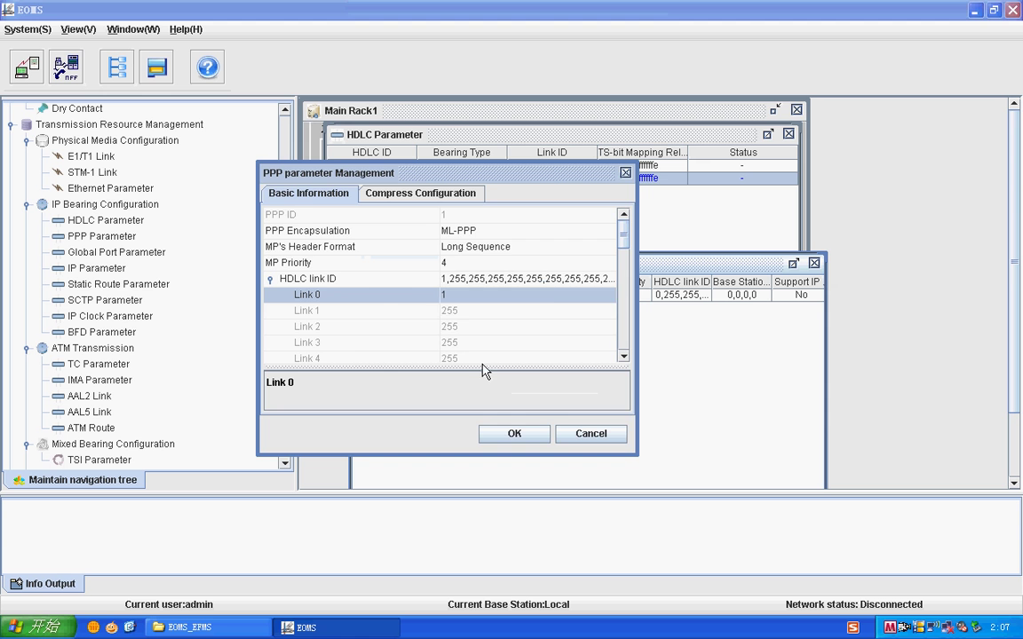
pyautogui.click(515, 434)
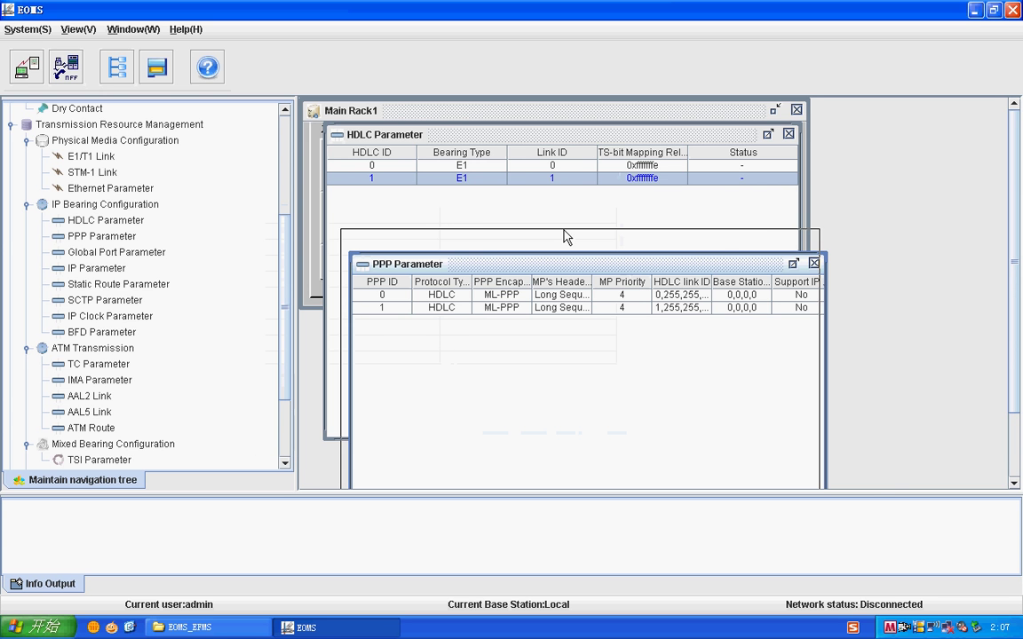
pyautogui.click(360, 256)
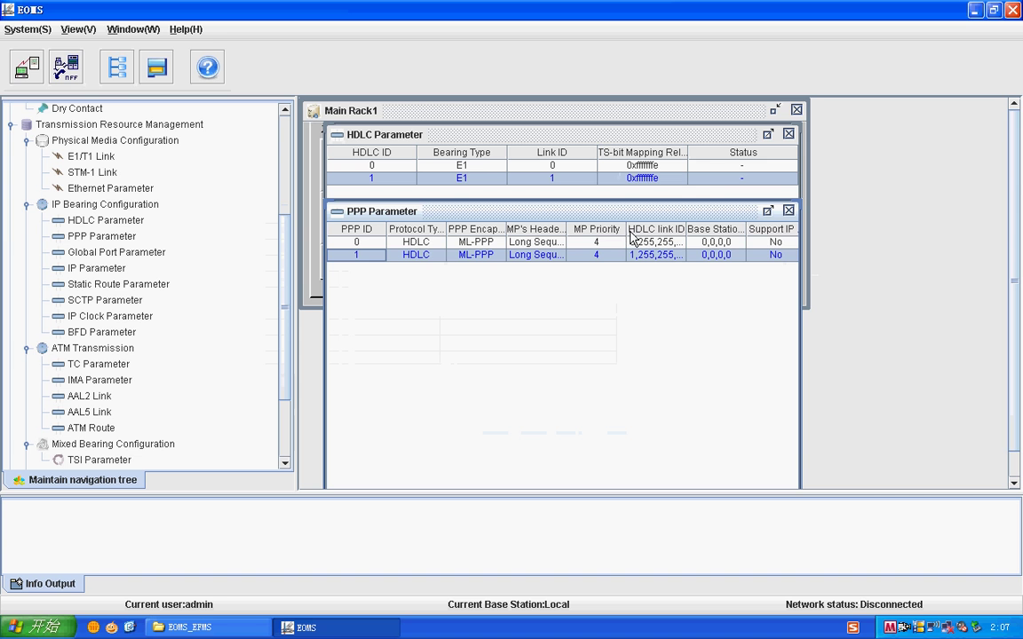
pyautogui.moveTo(627, 231); pyautogui.dragTo(590, 230)
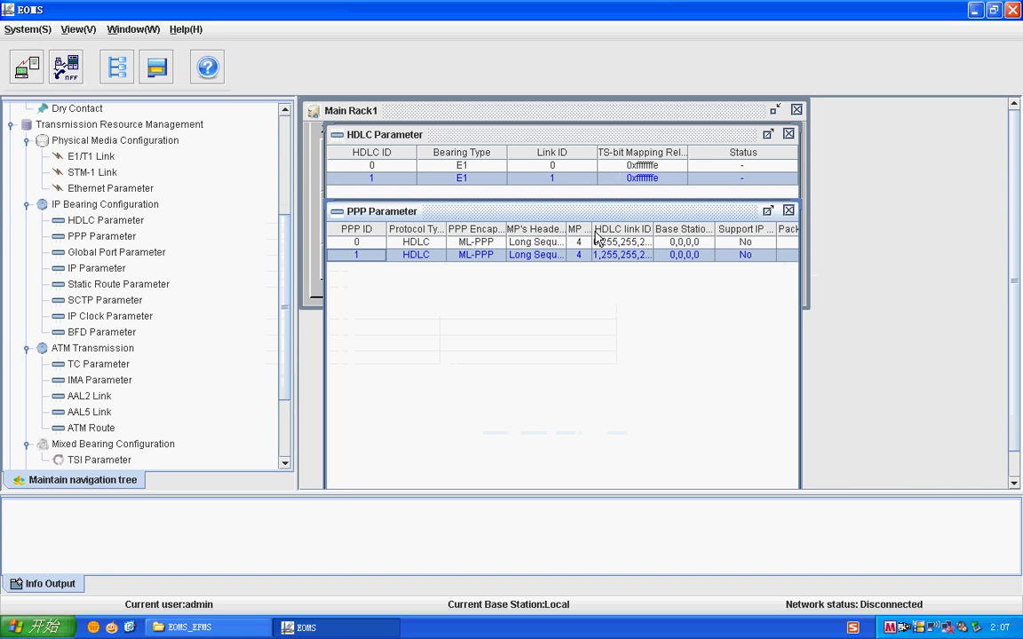
pyautogui.click(689, 256)
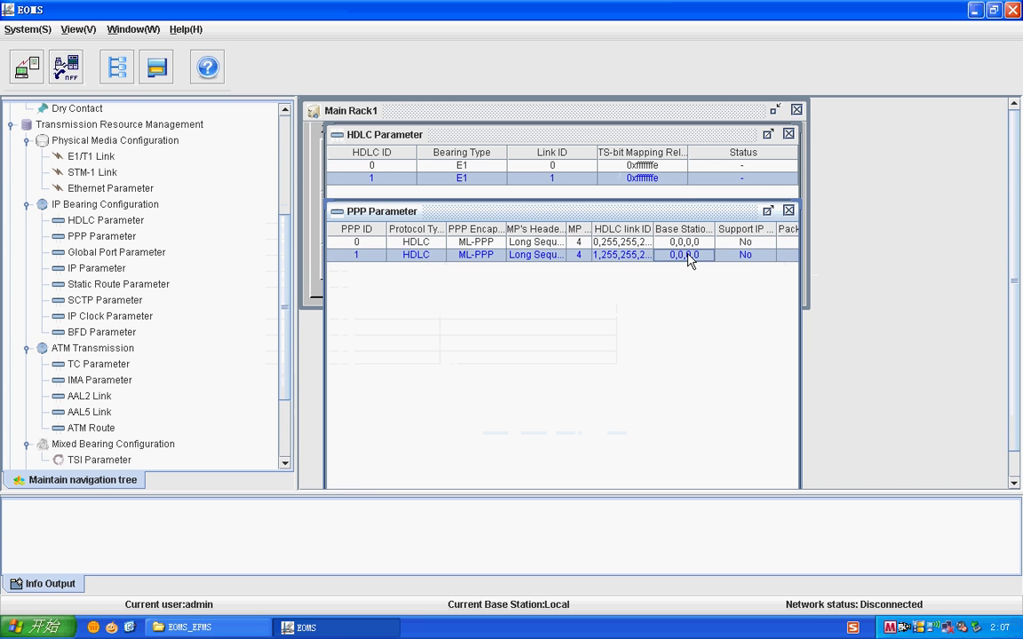
pyautogui.rightClick(689, 257)
pyautogui.click(711, 301)
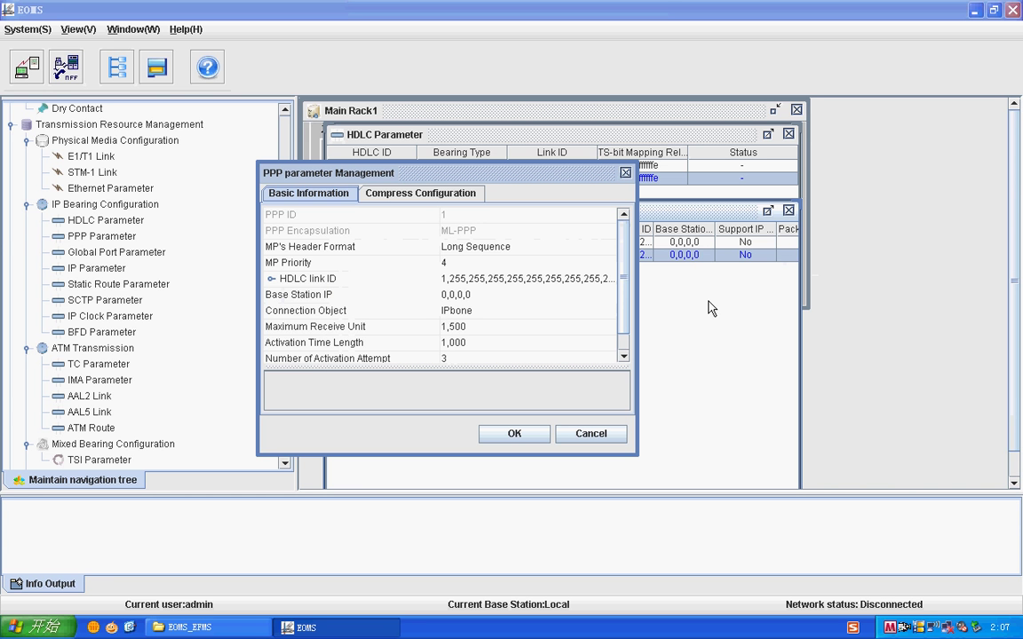
pyautogui.click(448, 299)
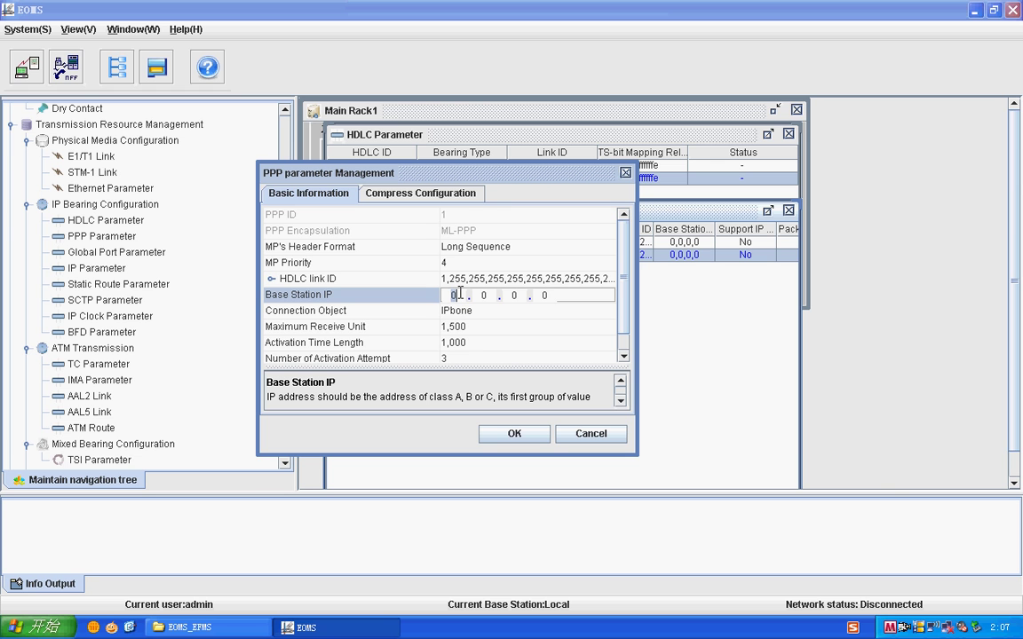
pyautogui.write('11818.999')
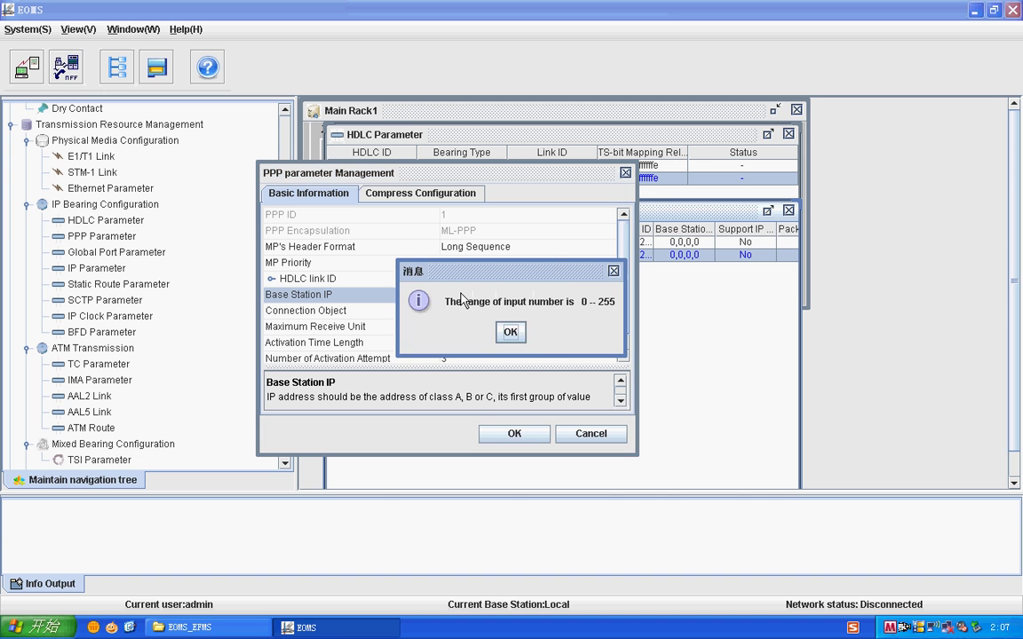
pyautogui.click(510, 334)
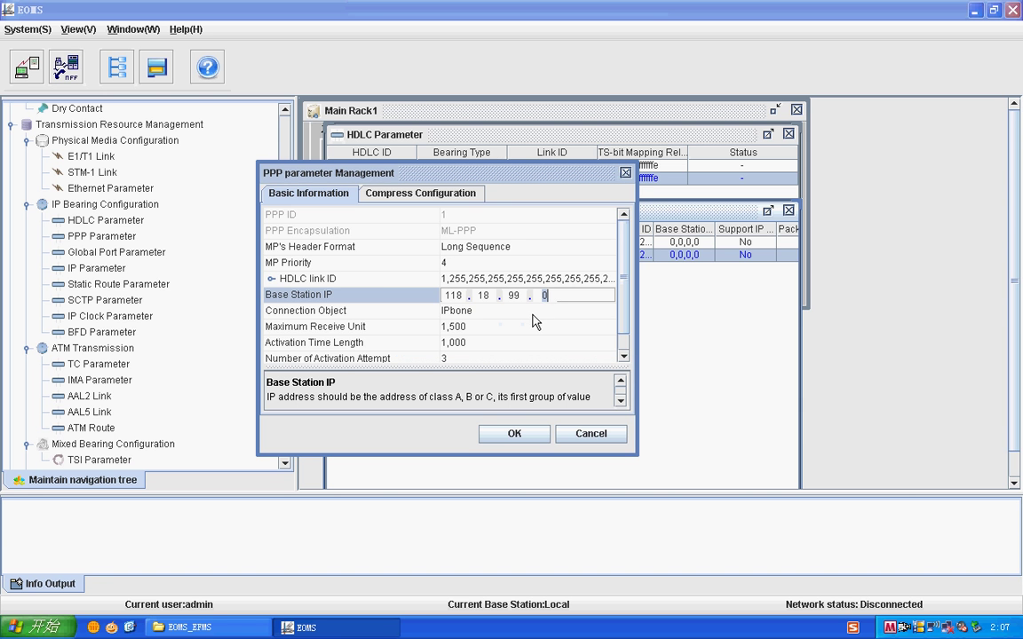
pyautogui.doubleClick(550, 296)
pyautogui.write('100')
pyautogui.click(514, 432)
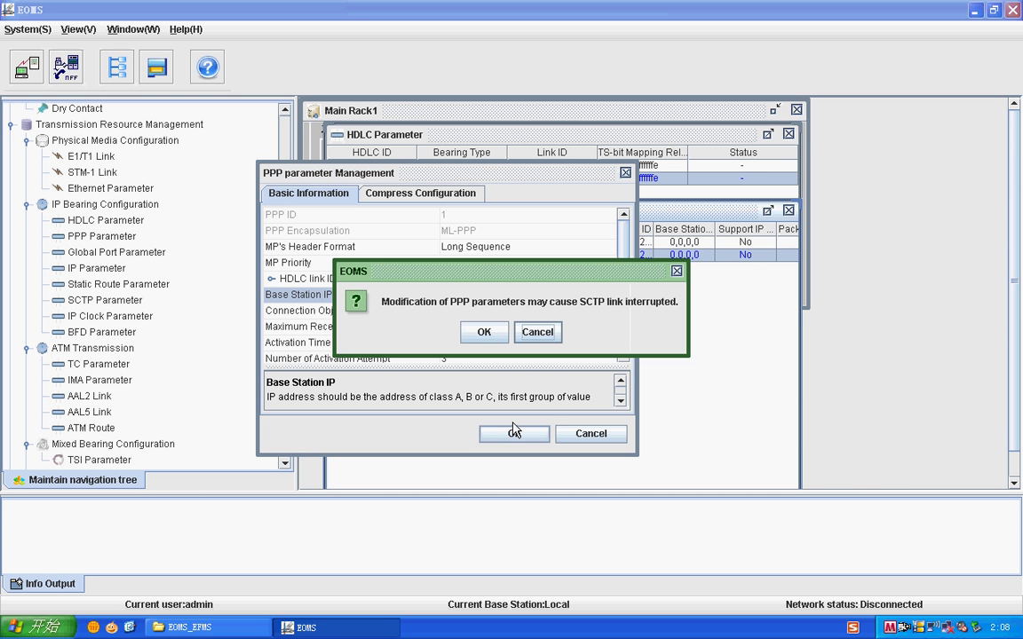
pyautogui.click(537, 332)
pyautogui.click(590, 433)
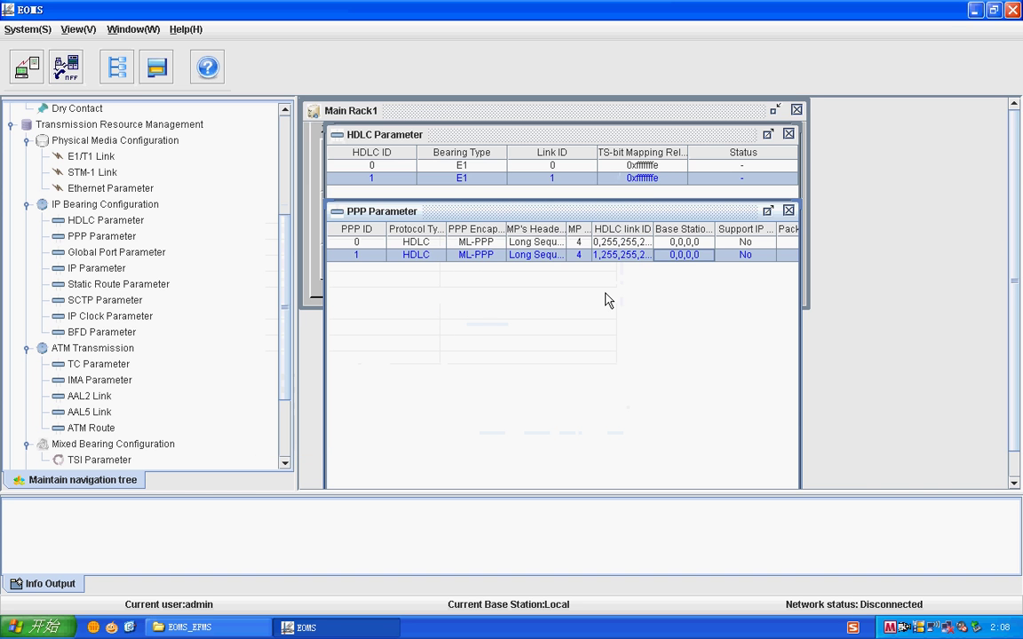
# Delete both ML-PPP records from the PPP parameter table
pyautogui.rightClick(596, 253)
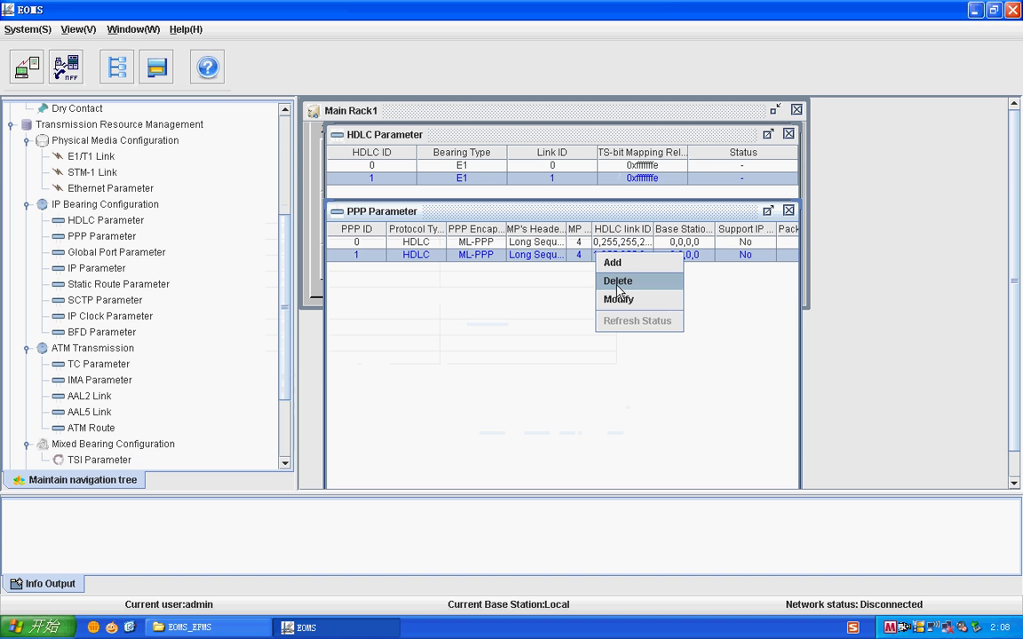
pyautogui.click(618, 284)
pyautogui.click(490, 336)
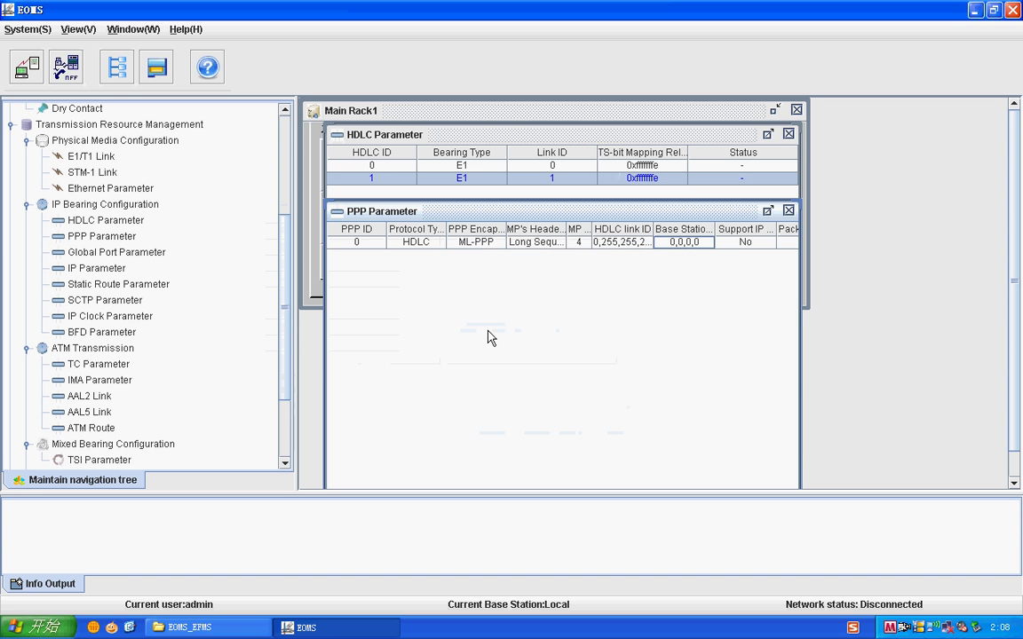
pyautogui.rightClick(559, 242)
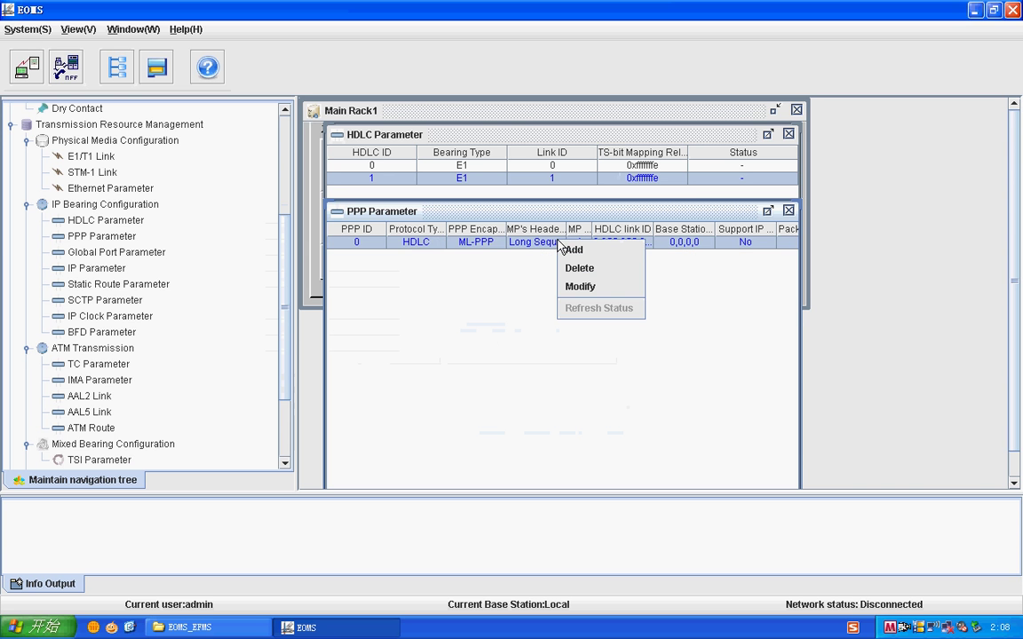
pyautogui.click(597, 268)
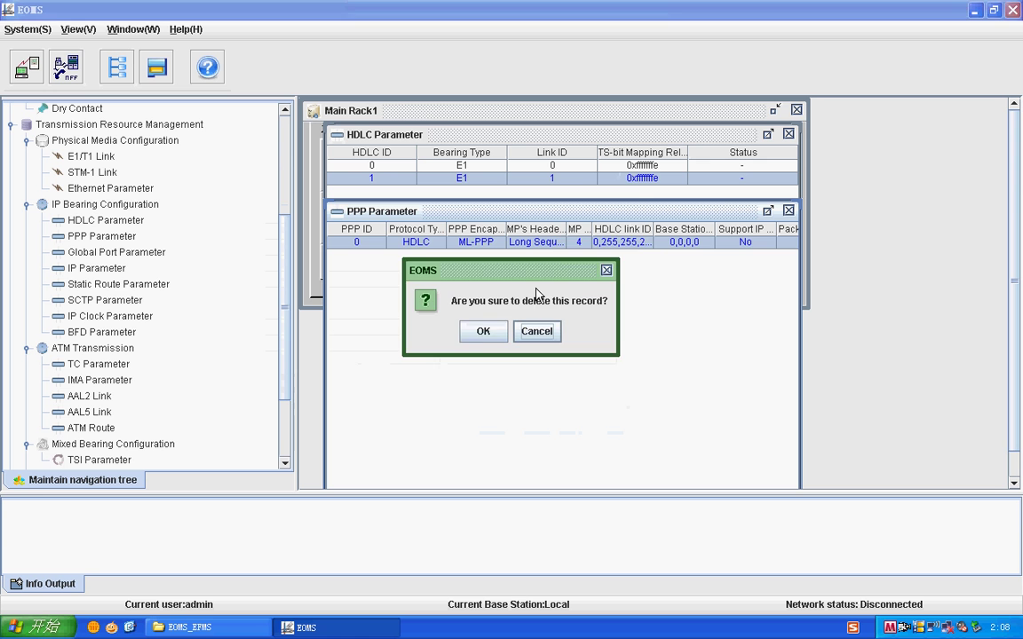
pyautogui.click(482, 332)
# Add a PPP record with PPP encapsulation, HDLC Link 0 set to 0 and Base Station IP 118.18.99.100
pyautogui.rightClick(491, 264)
pyautogui.click(514, 267)
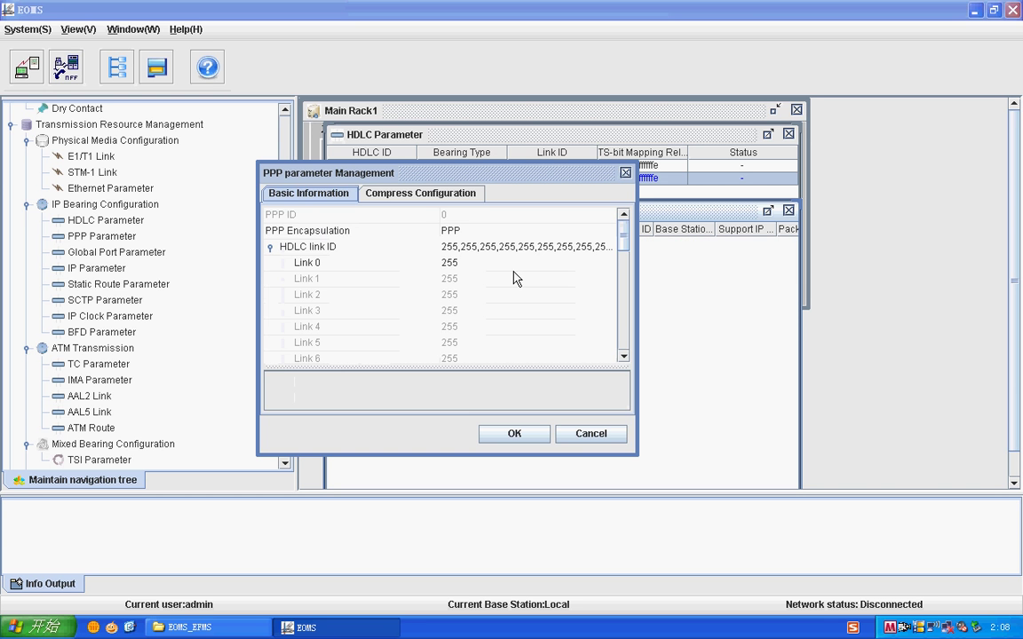
pyautogui.click(453, 263)
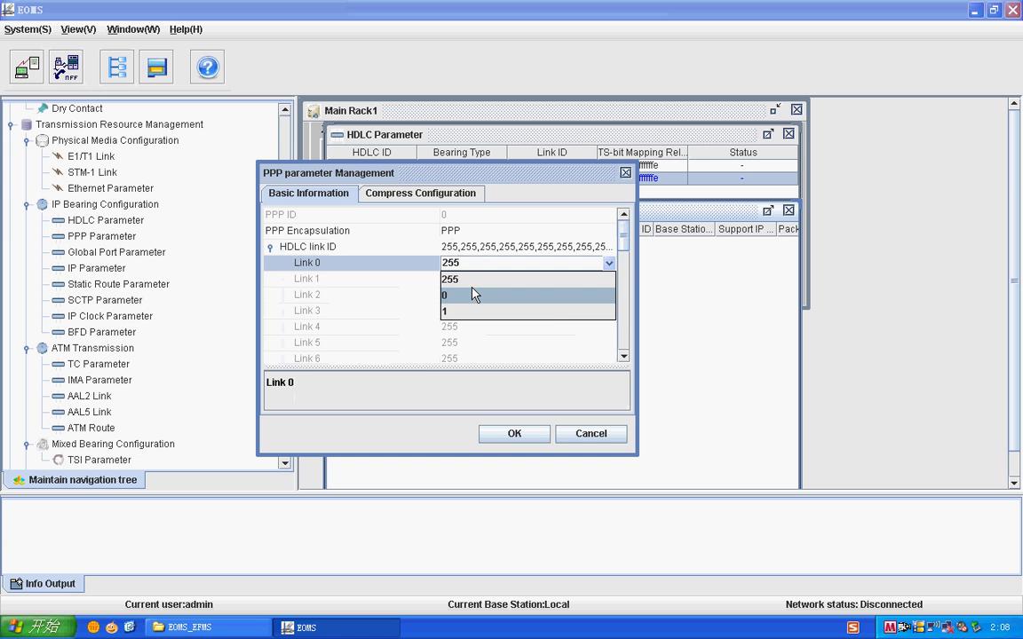
pyautogui.click(472, 295)
pyautogui.moveTo(623, 238); pyautogui.dragTo(621, 343)
pyautogui.click(449, 289)
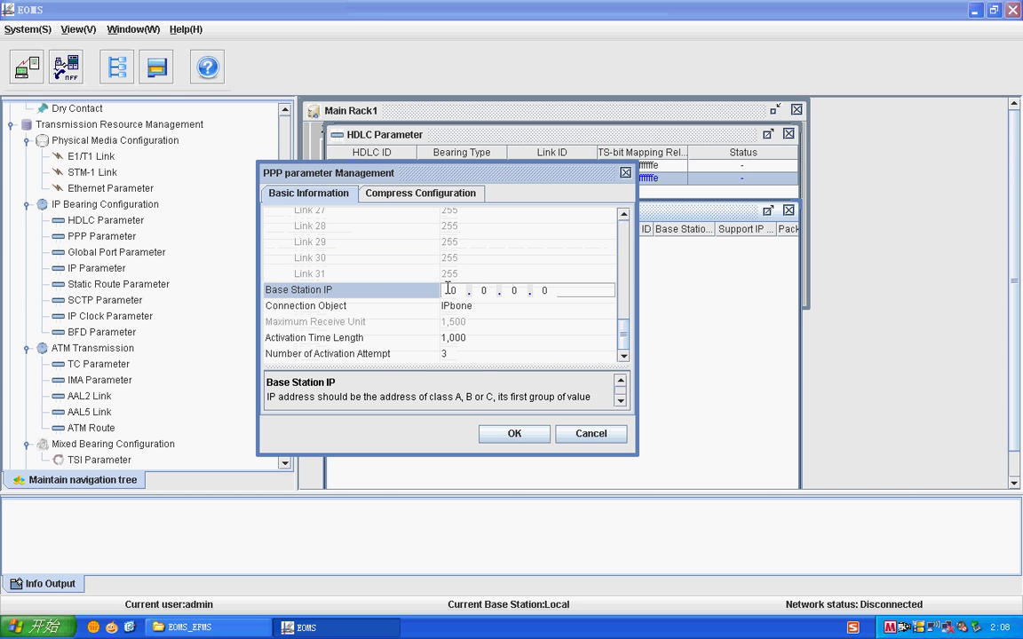
pyautogui.write('118.18.99.100')
pyautogui.press('Return')
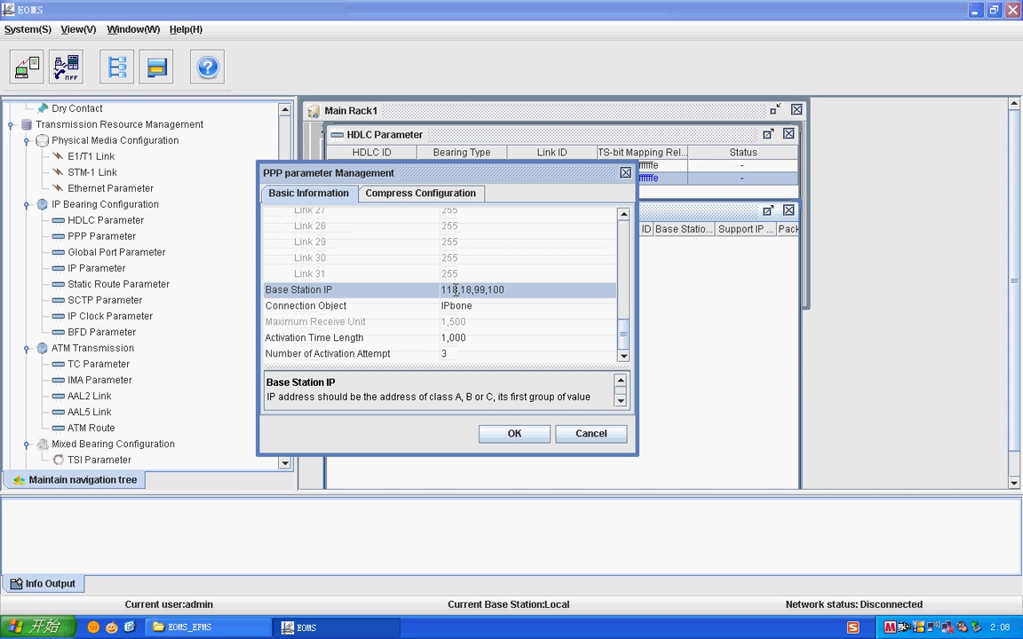
pyautogui.click(508, 430)
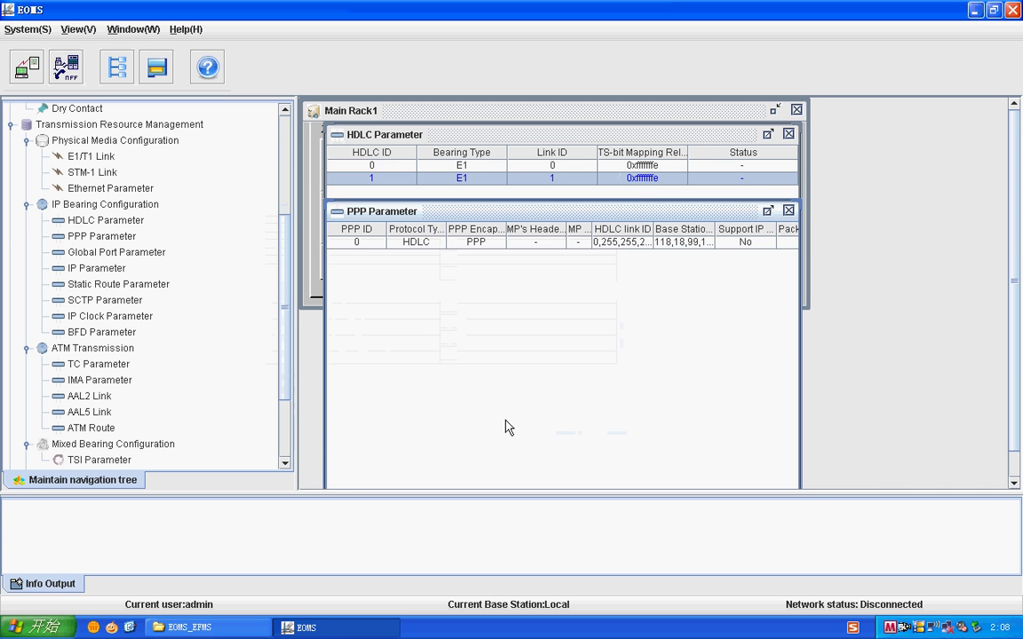
# Add a global port record with working mode IP over PPP and link-layer port ID 0
pyautogui.click(100, 236)
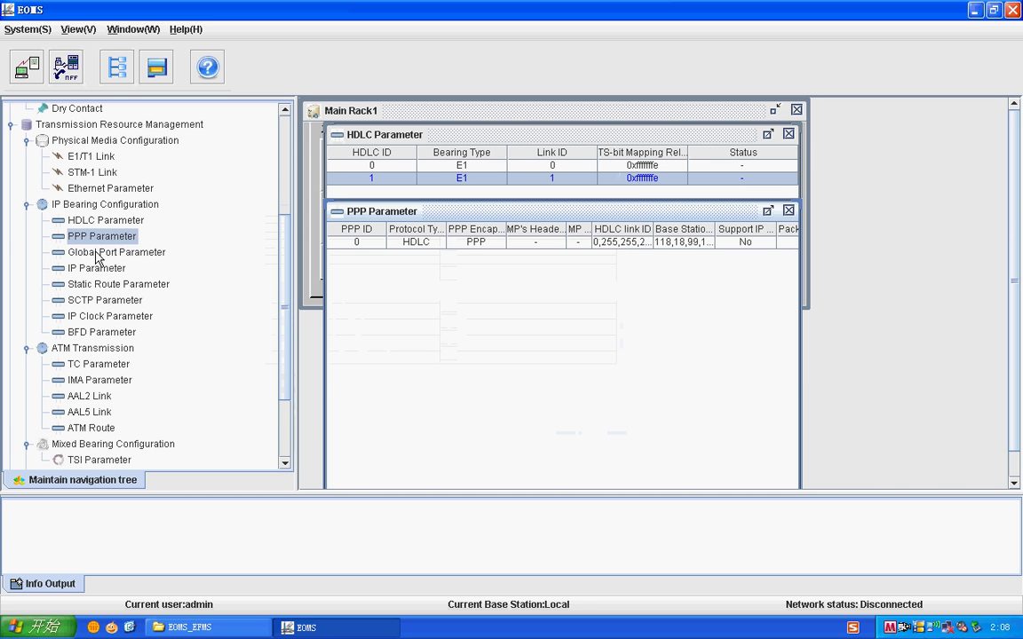
pyautogui.doubleClick(98, 254)
pyautogui.rightClick(512, 242)
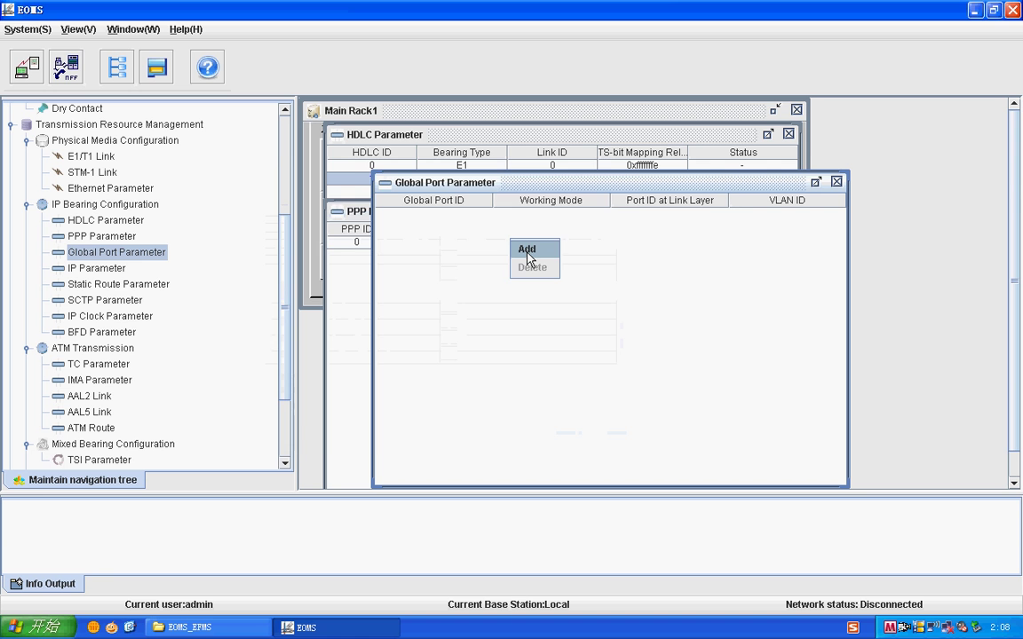
pyautogui.click(527, 252)
pyautogui.click(486, 234)
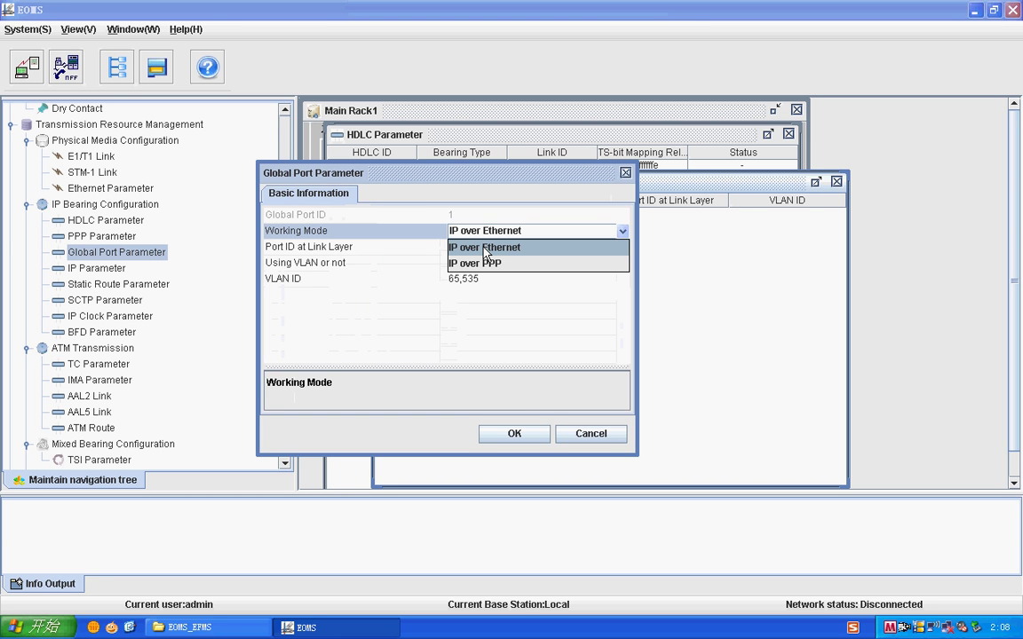
pyautogui.click(487, 262)
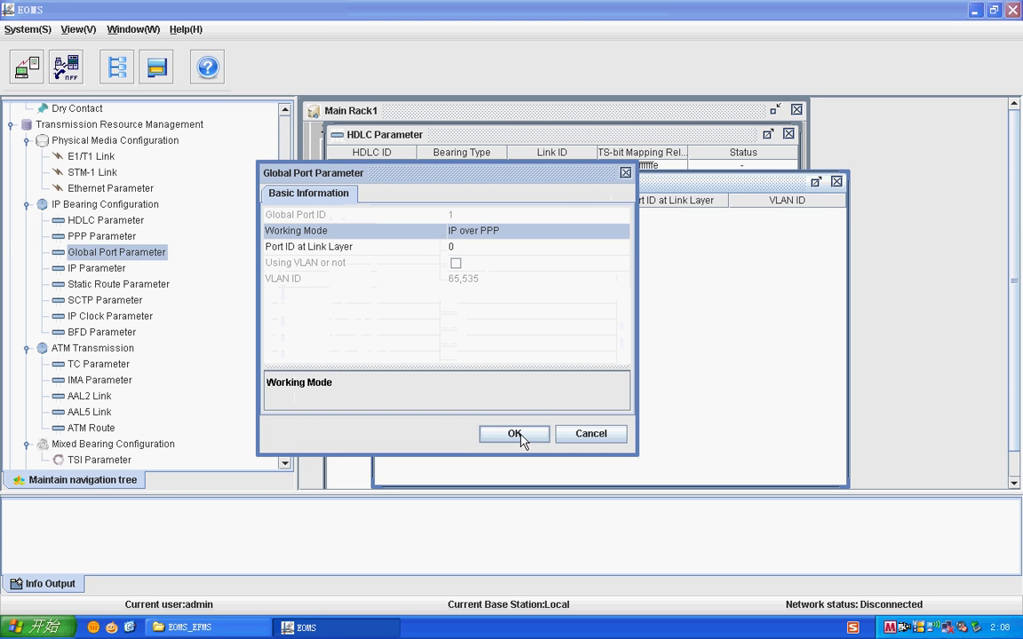
pyautogui.click(515, 434)
# Add an IP parameter record for GSM on global port 1 (PPP 0), keeping COS0 to COS7 enabled
pyautogui.click(89, 268)
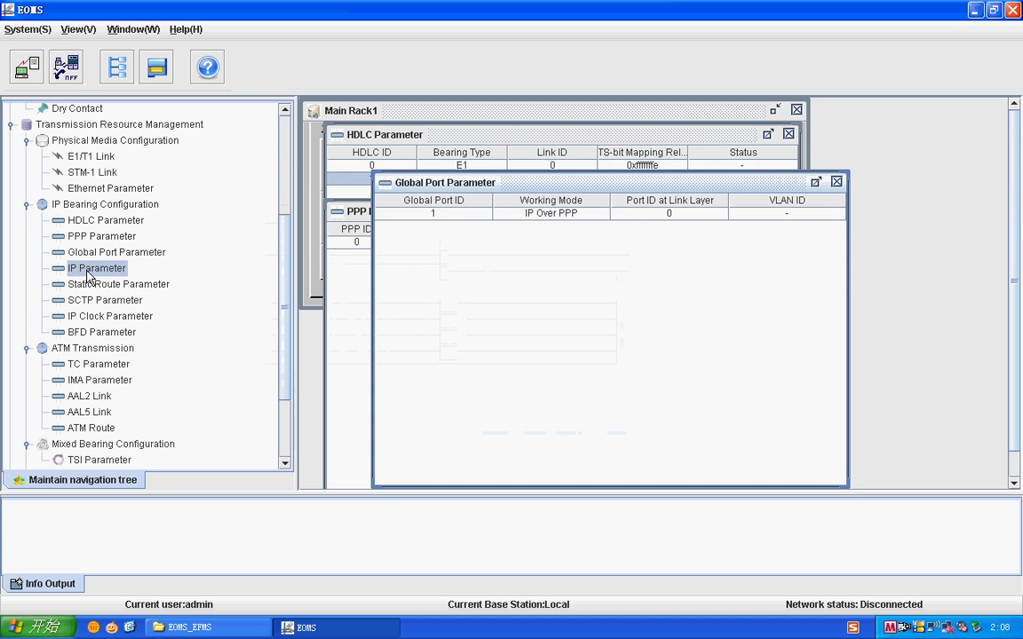
pyautogui.rightClick(531, 239)
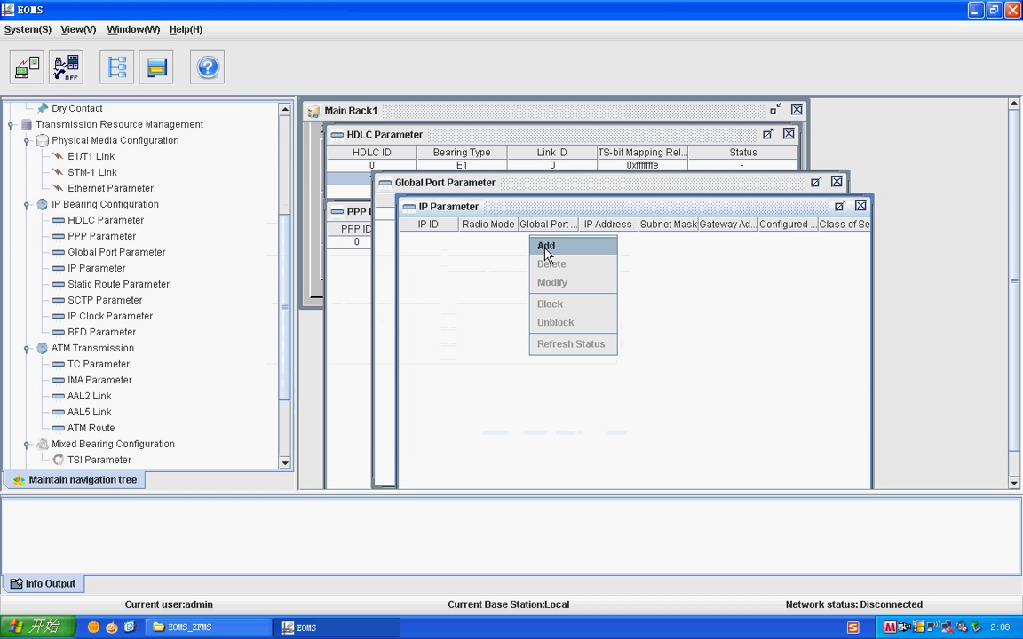
pyautogui.click(546, 249)
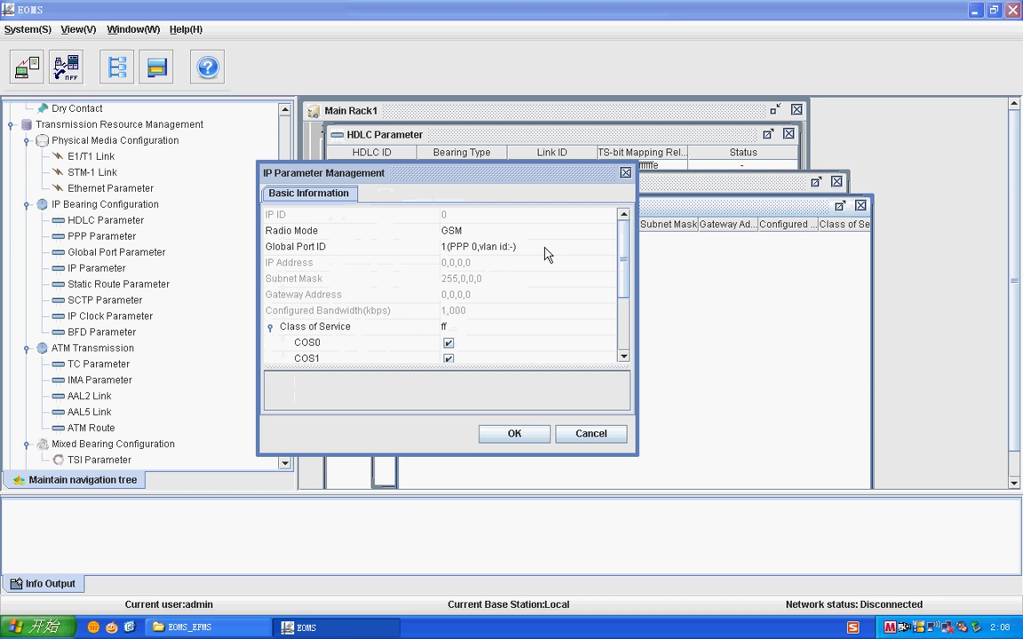
pyautogui.click(477, 262)
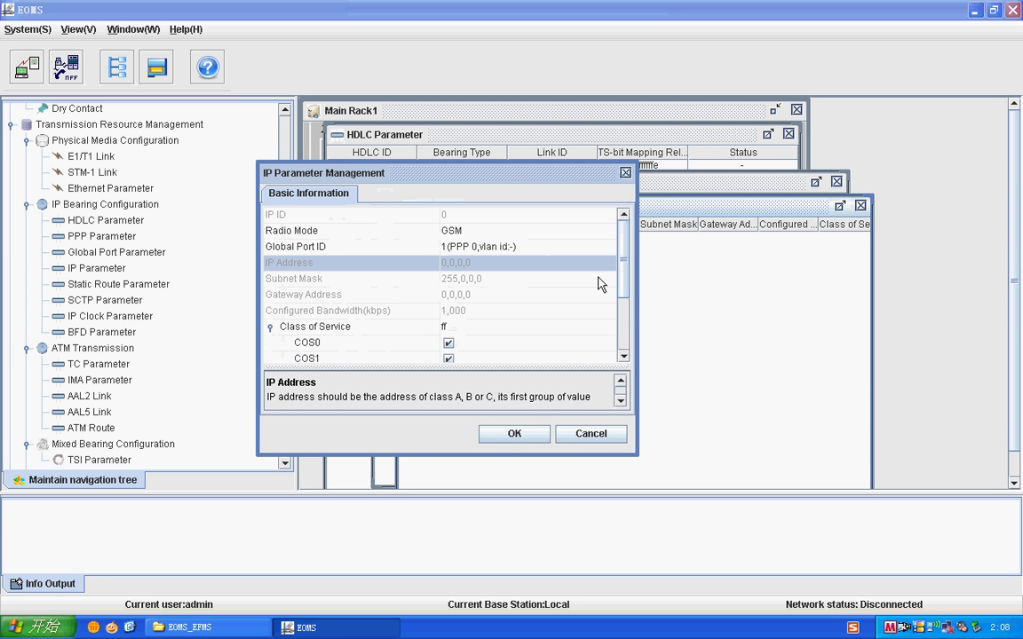
pyautogui.click(469, 298)
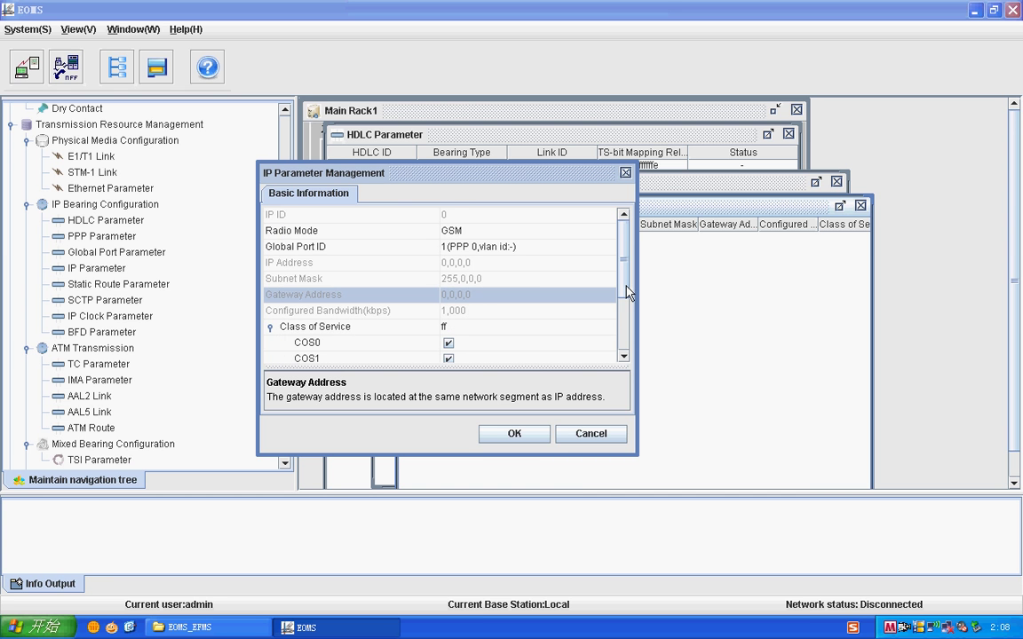
pyautogui.scroll(-2, 621, 306)
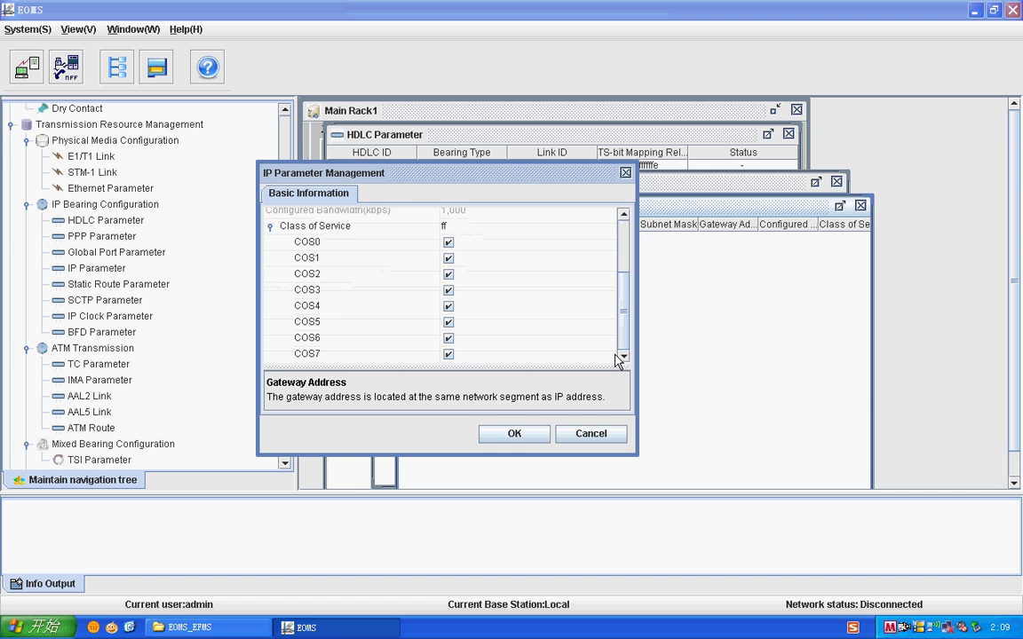
pyautogui.scroll(2, 620, 311)
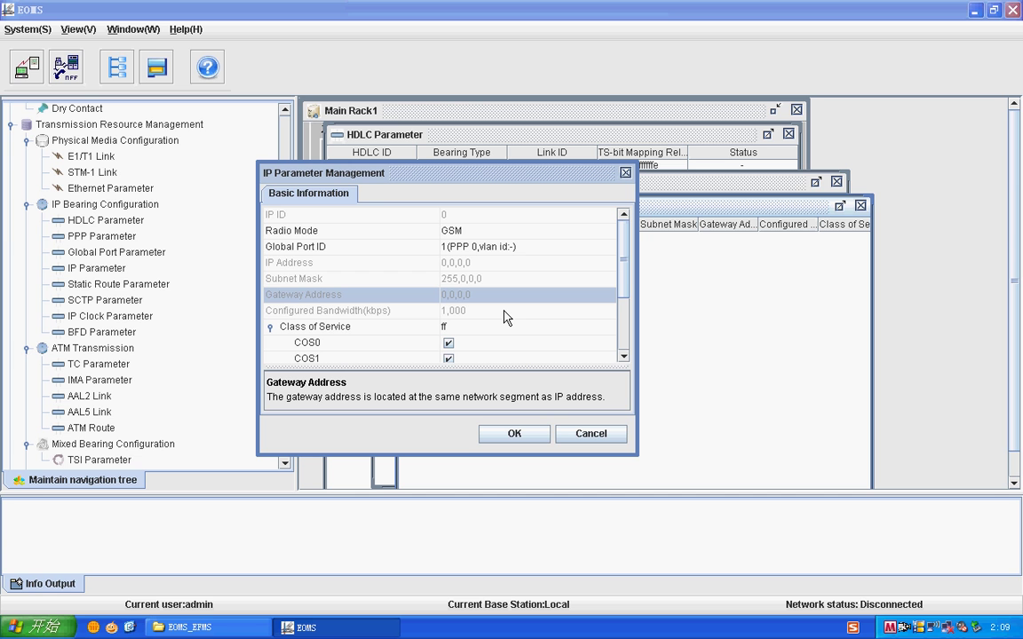
pyautogui.click(472, 266)
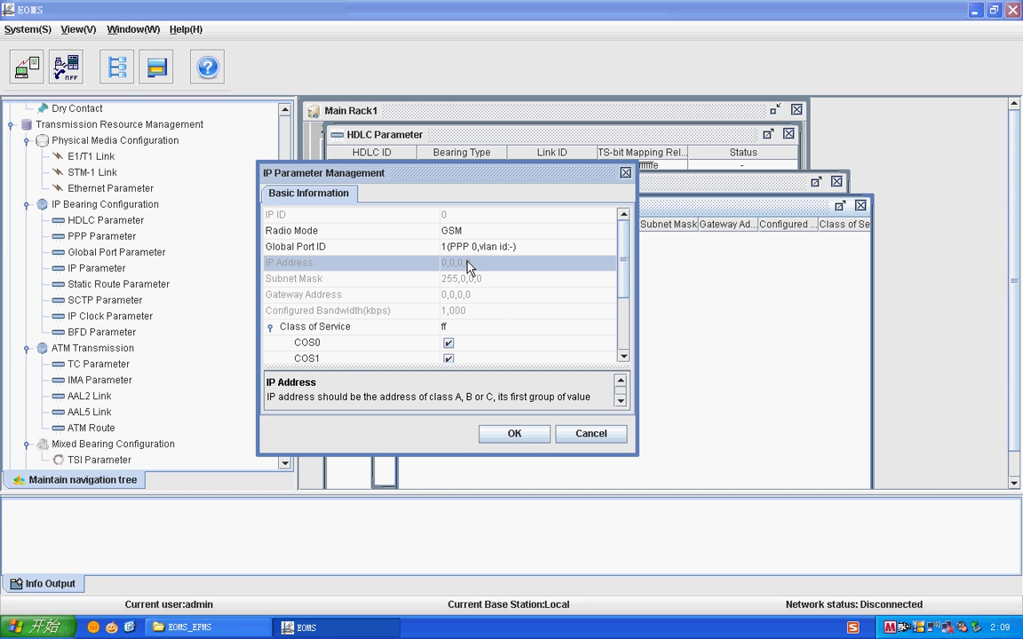
pyautogui.click(513, 435)
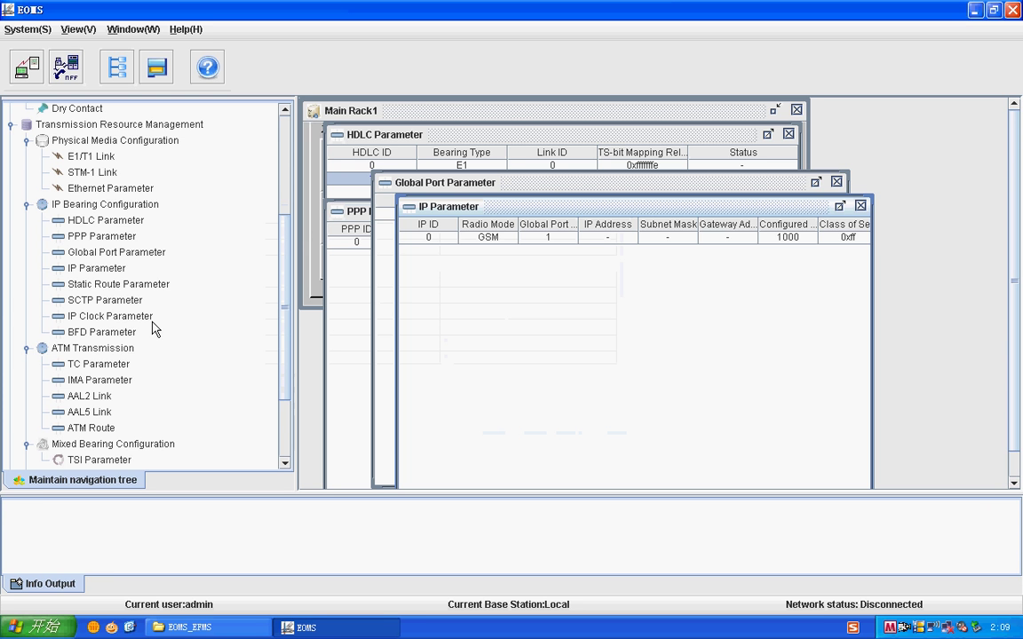
# Start a new GSM record in the SCTP parameter table with Local IP Address 1 set to ipid:0
pyautogui.click(131, 305)
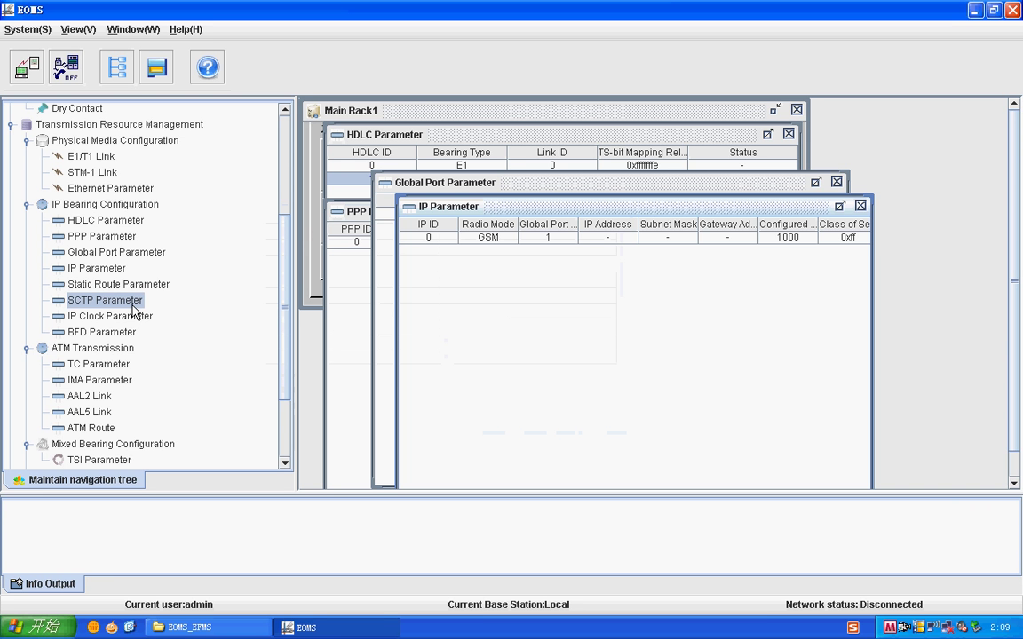
pyautogui.doubleClick(133, 305)
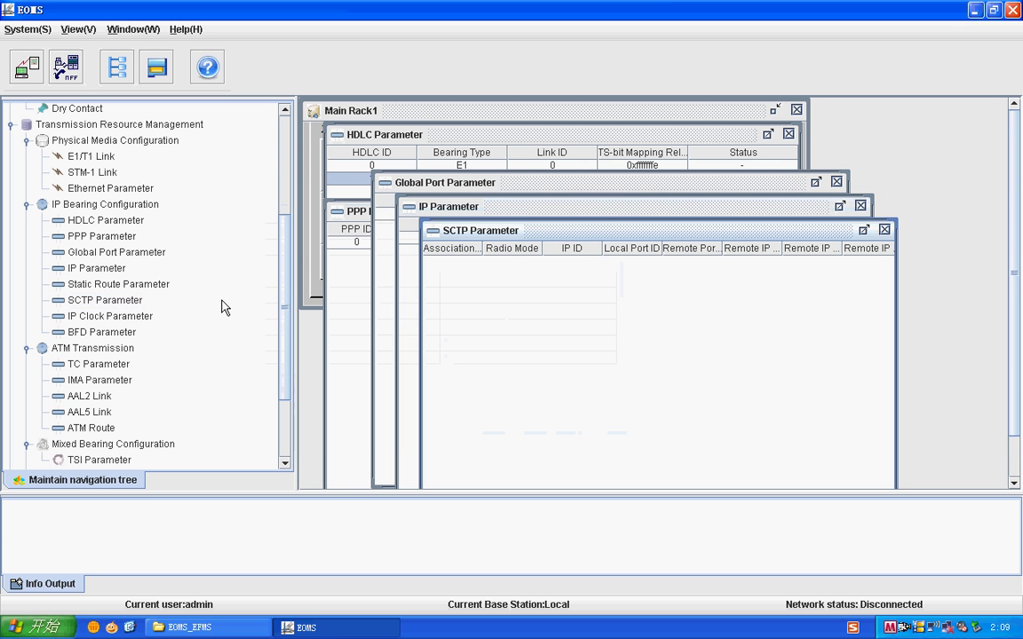
pyautogui.rightClick(566, 287)
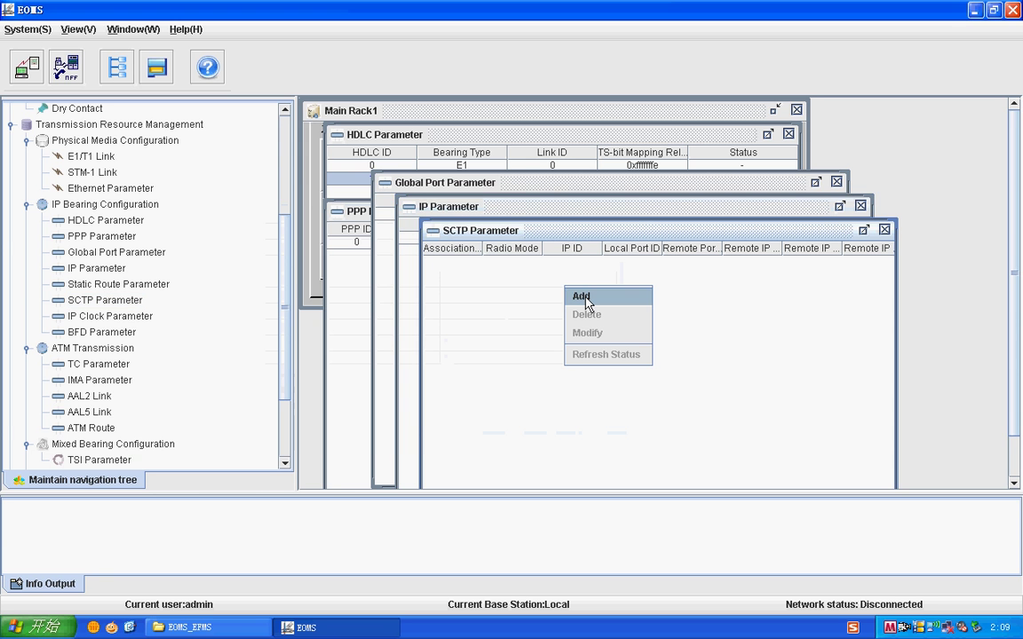
pyautogui.click(586, 305)
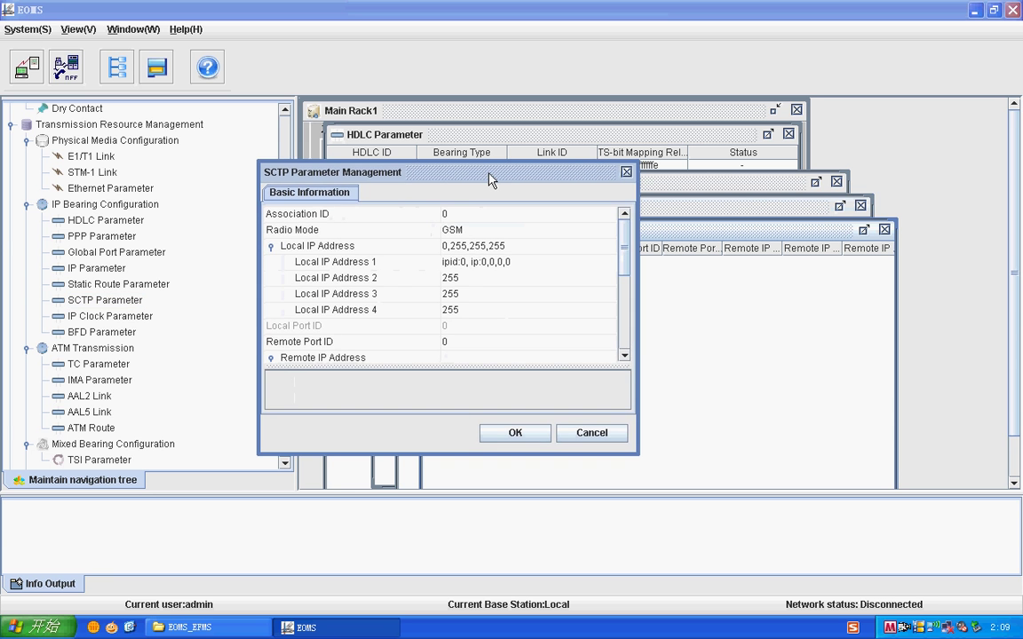
pyautogui.moveTo(488, 180); pyautogui.dragTo(573, 172)
pyautogui.click(577, 254)
pyautogui.click(577, 267)
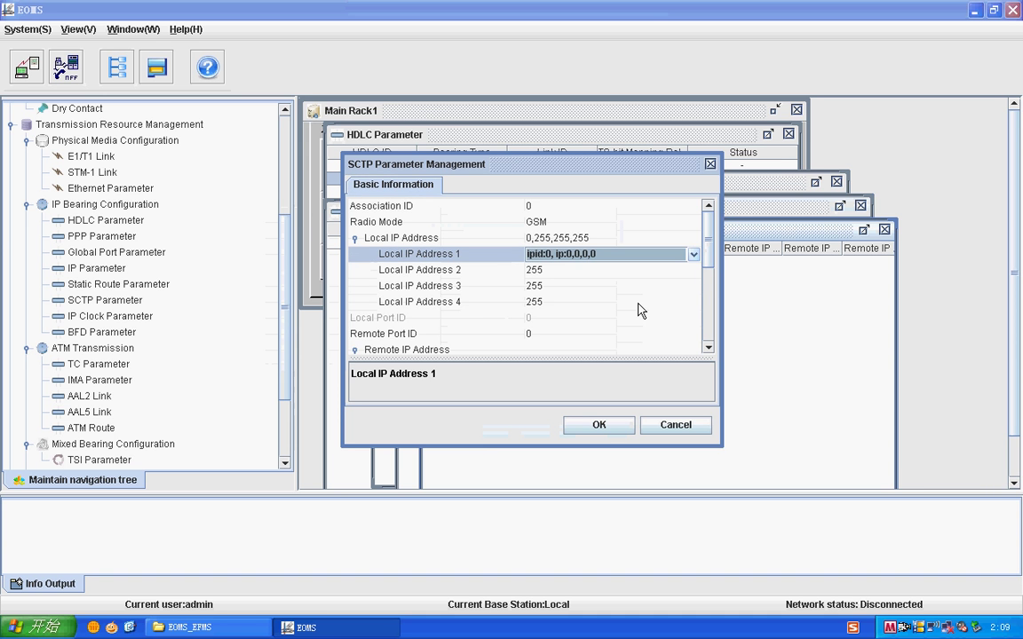
# Set Remote IP Address 1 of the SCTP record to 118.18.1.1
pyautogui.scroll(-2, 711, 301)
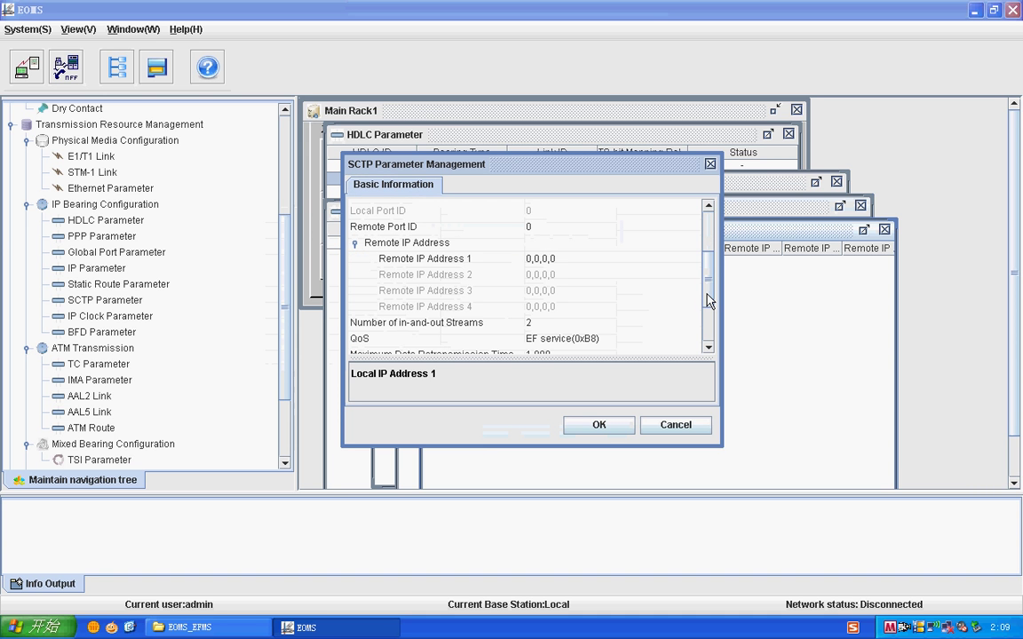
pyautogui.click(549, 259)
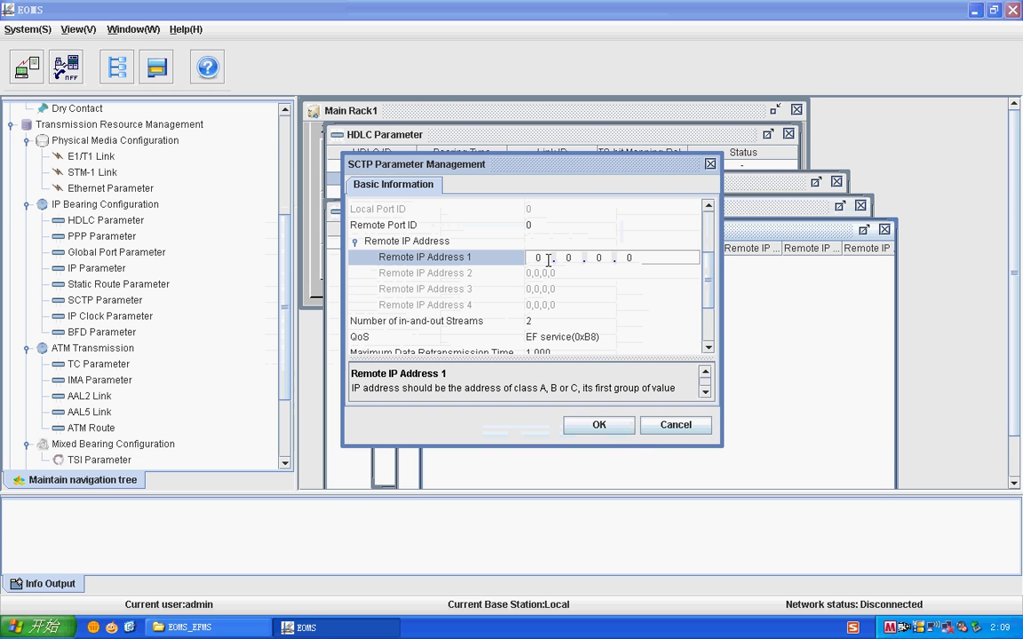
pyautogui.click(548, 260)
pyautogui.write('118.18.1.1')
# Set the SCTP record's Remote Port ID to 14595 and save the record
pyautogui.moveTo(703, 297); pyautogui.dragTo(702, 324)
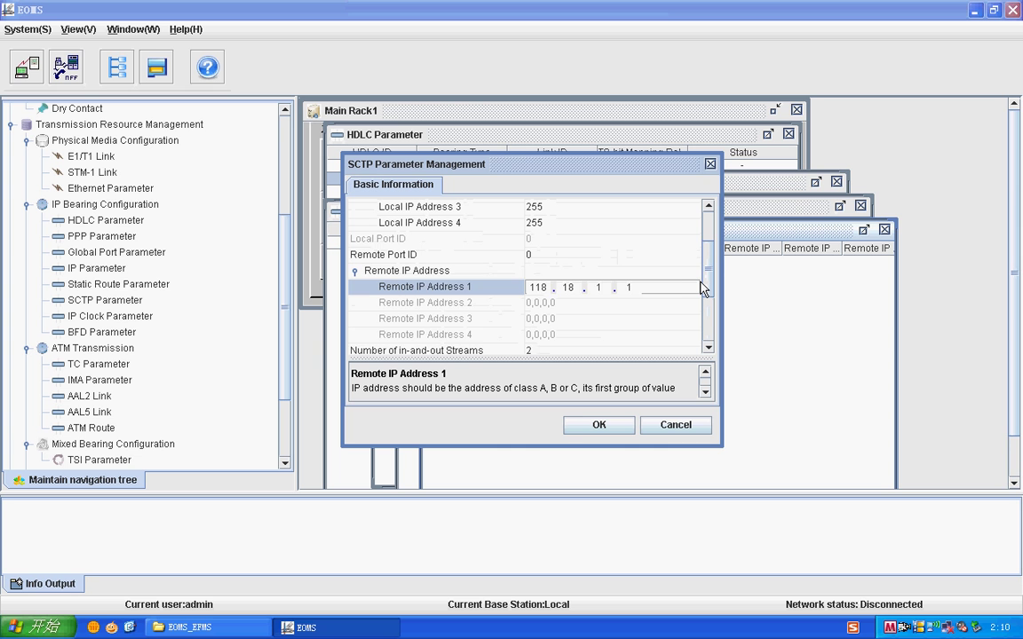
pyautogui.scroll(1, 701, 286)
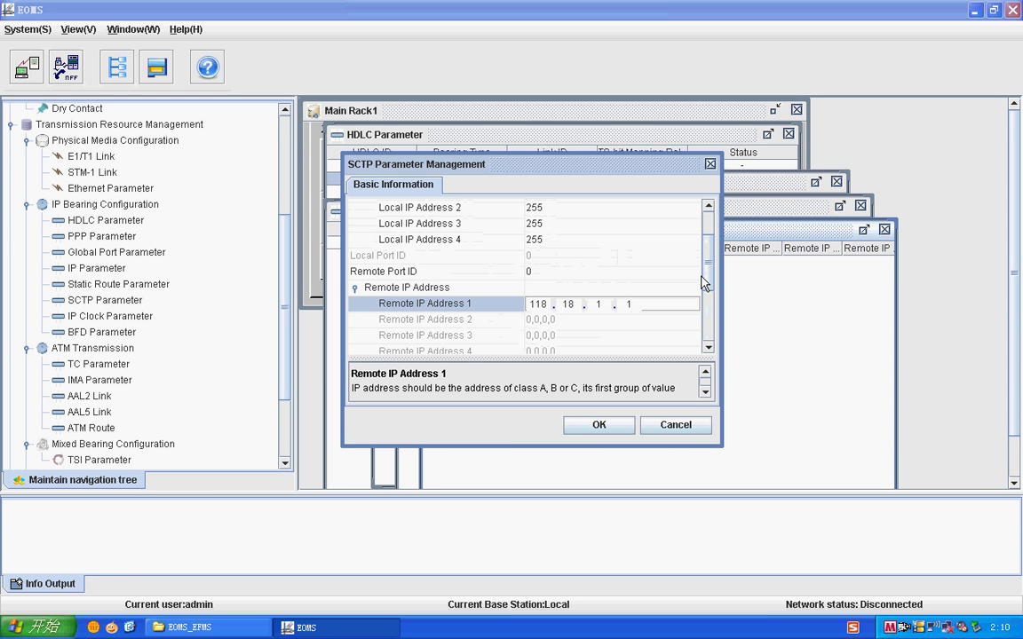
pyautogui.click(535, 274)
pyautogui.click(531, 273)
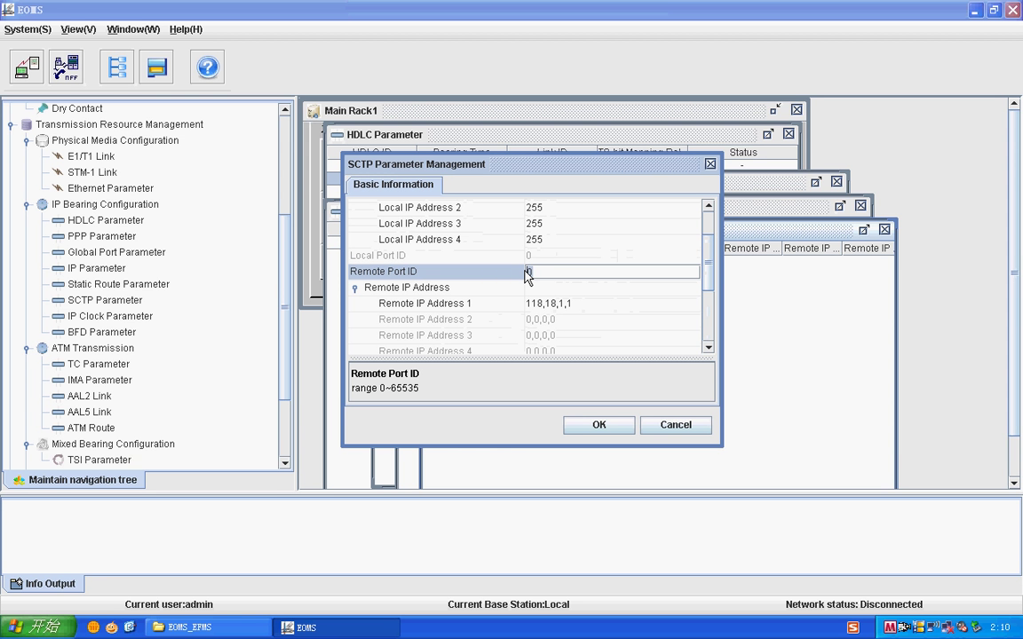
pyautogui.write('14595')
pyautogui.click(596, 426)
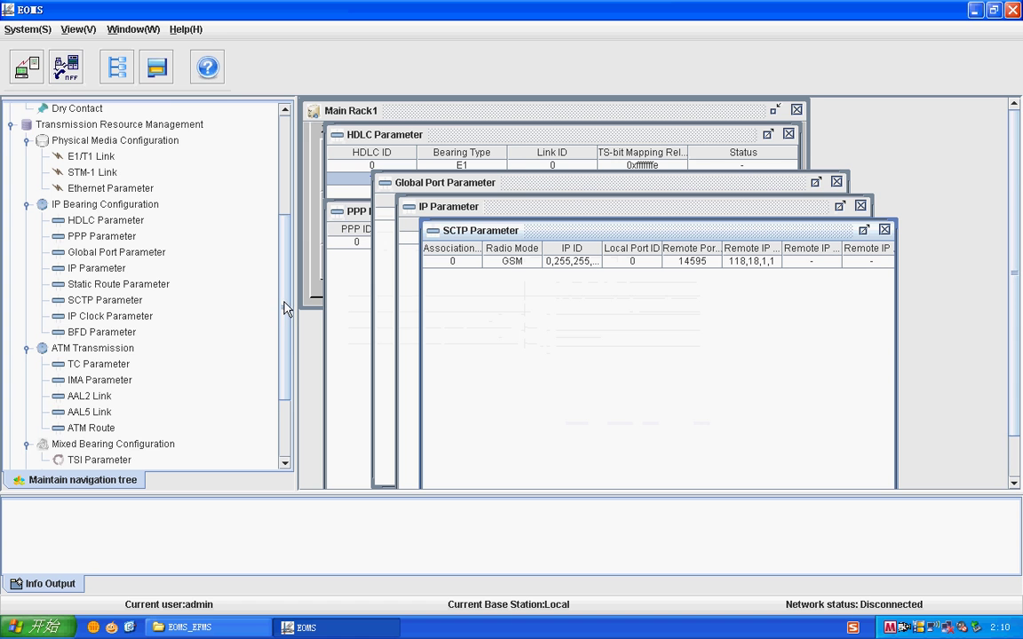
# Start a new OMC-B parameter record under Channel Maintenance with Base Station Inner IPID set to ipid:0
pyautogui.moveTo(286, 308); pyautogui.dragTo(285, 355)
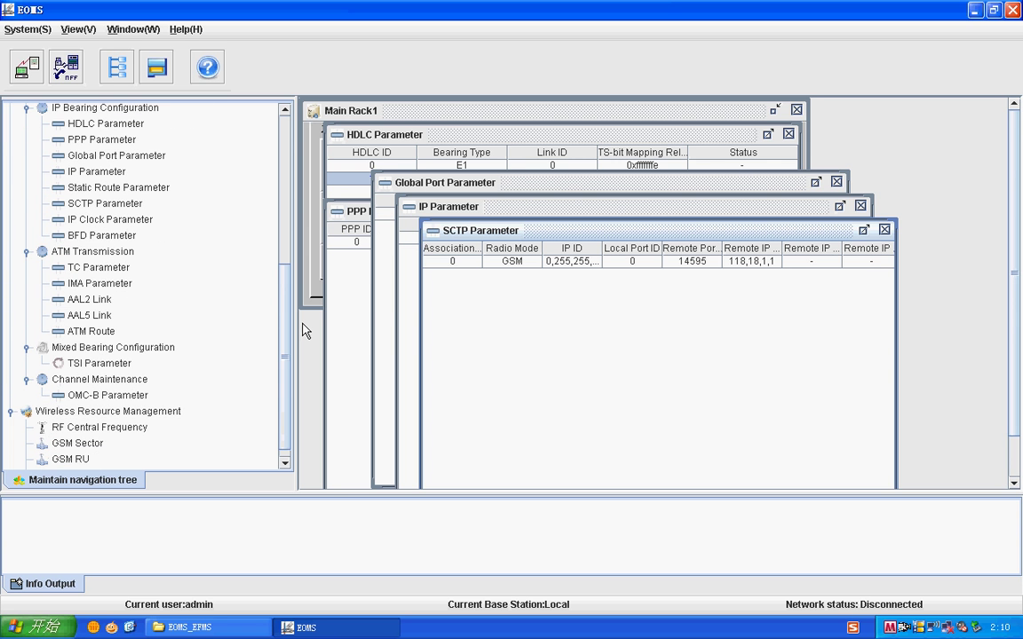
pyautogui.click(114, 381)
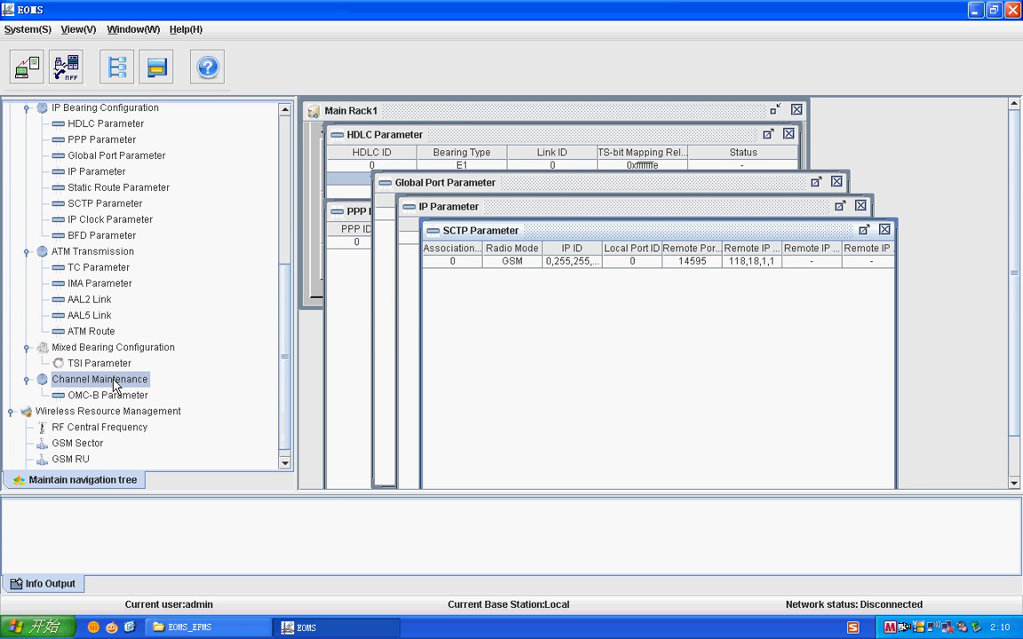
pyautogui.doubleClick(102, 395)
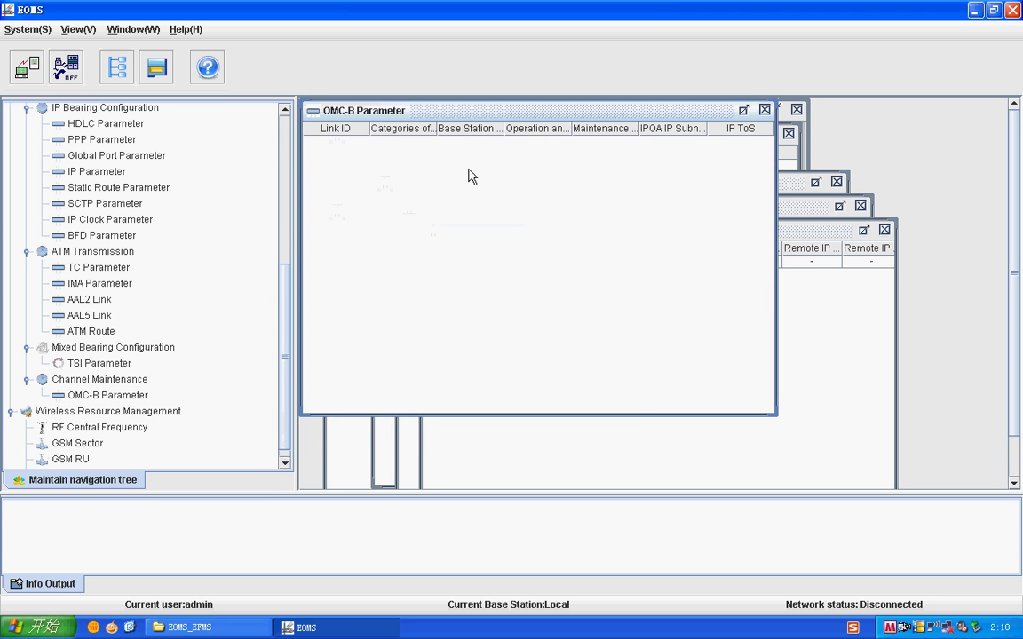
pyautogui.rightClick(458, 159)
pyautogui.click(470, 167)
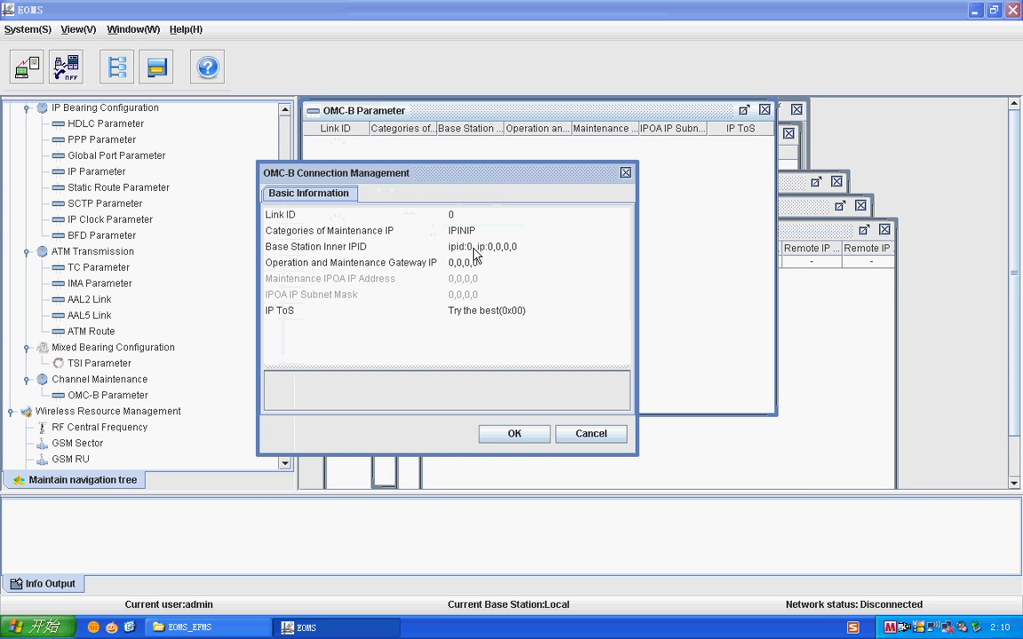
pyautogui.click(523, 250)
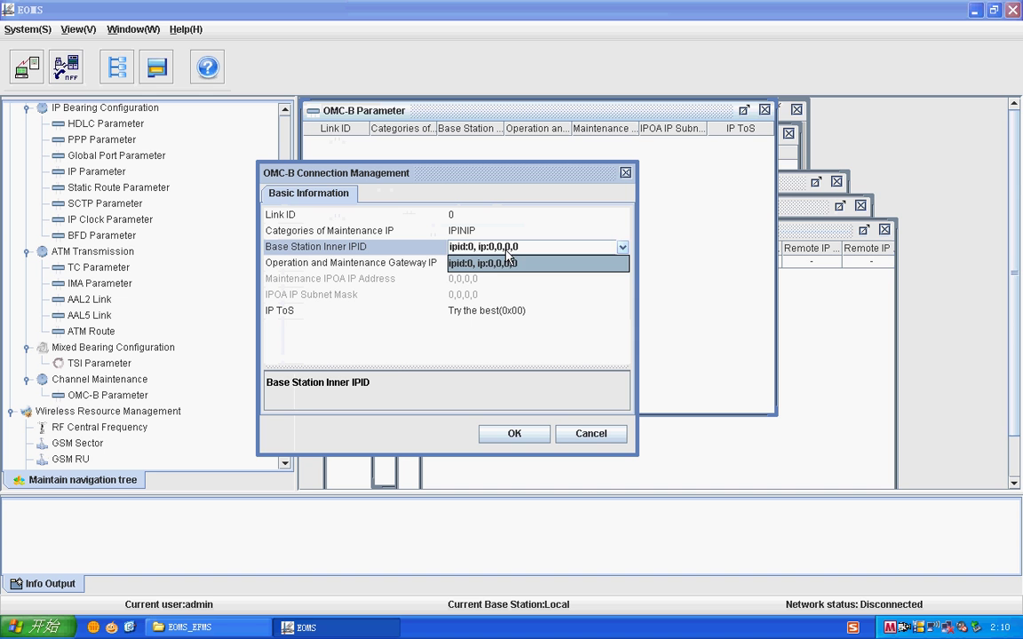
pyautogui.click(508, 261)
# Set the Operation and Maintenance Gateway IP to 118.18.1.1 and try to save the OMC-B record
pyautogui.click(477, 266)
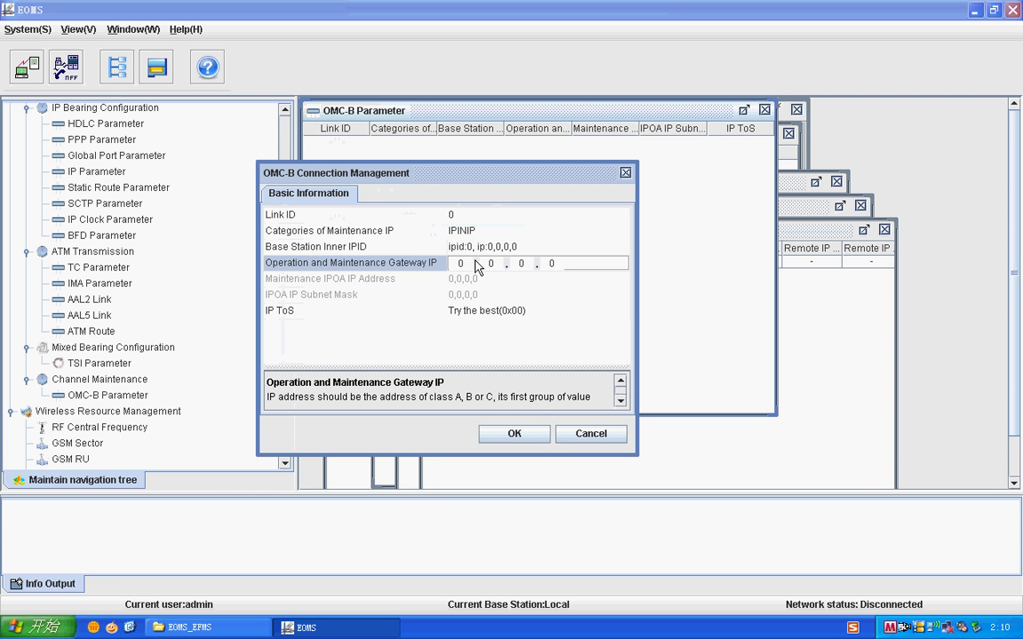
pyautogui.click(461, 264)
pyautogui.write('118.18.1.1')
pyautogui.click(514, 433)
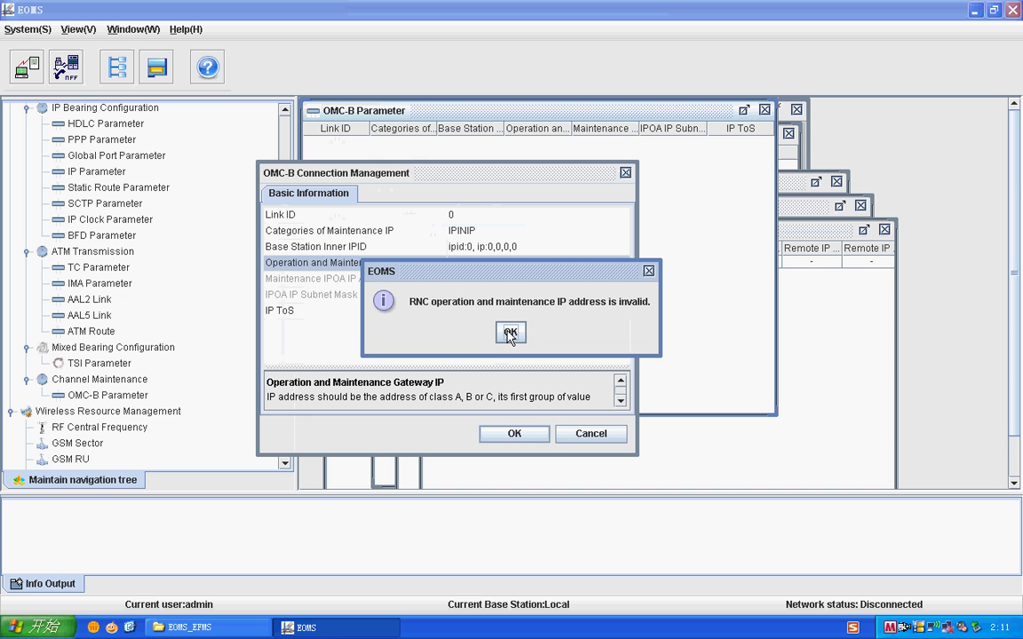
pyautogui.click(510, 333)
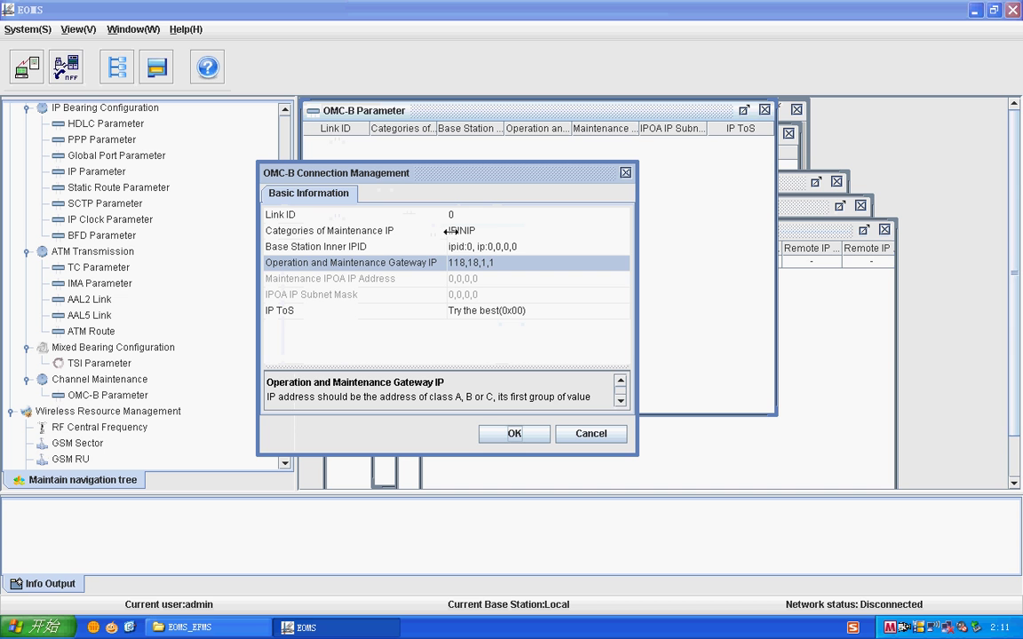
# Submit the OMC-B record again with maintenance IP category IPINIP and close the OMC-B parameter table
pyautogui.click(509, 231)
pyautogui.click(486, 267)
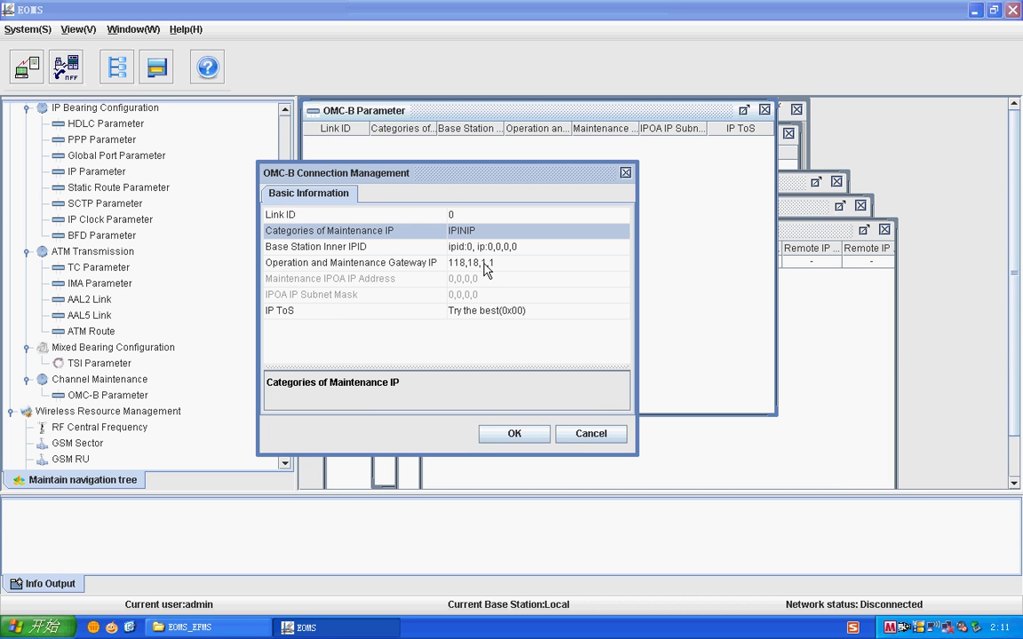
pyautogui.click(491, 433)
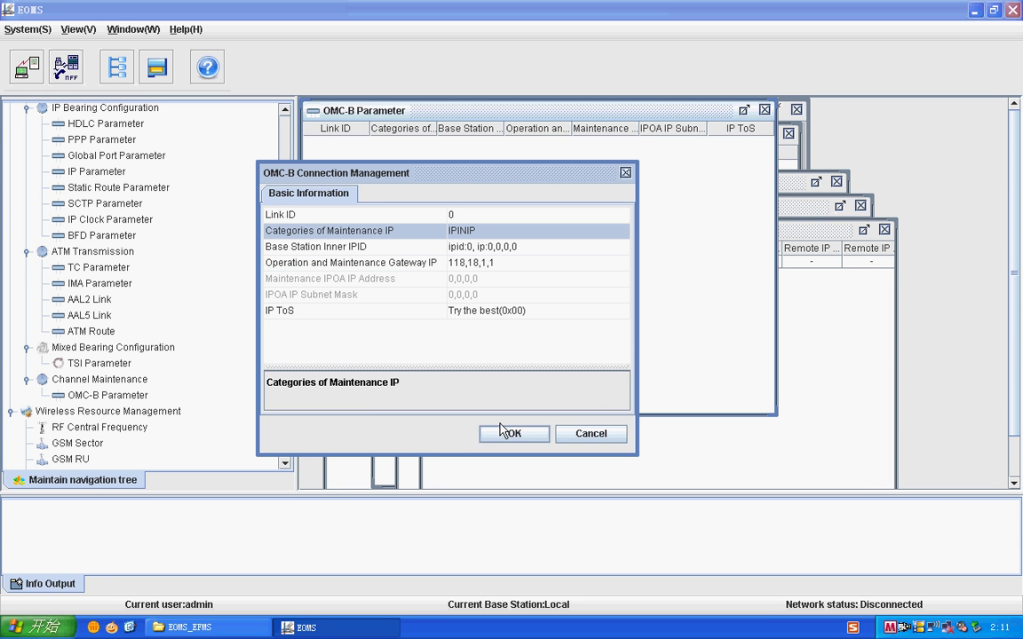
pyautogui.click(764, 111)
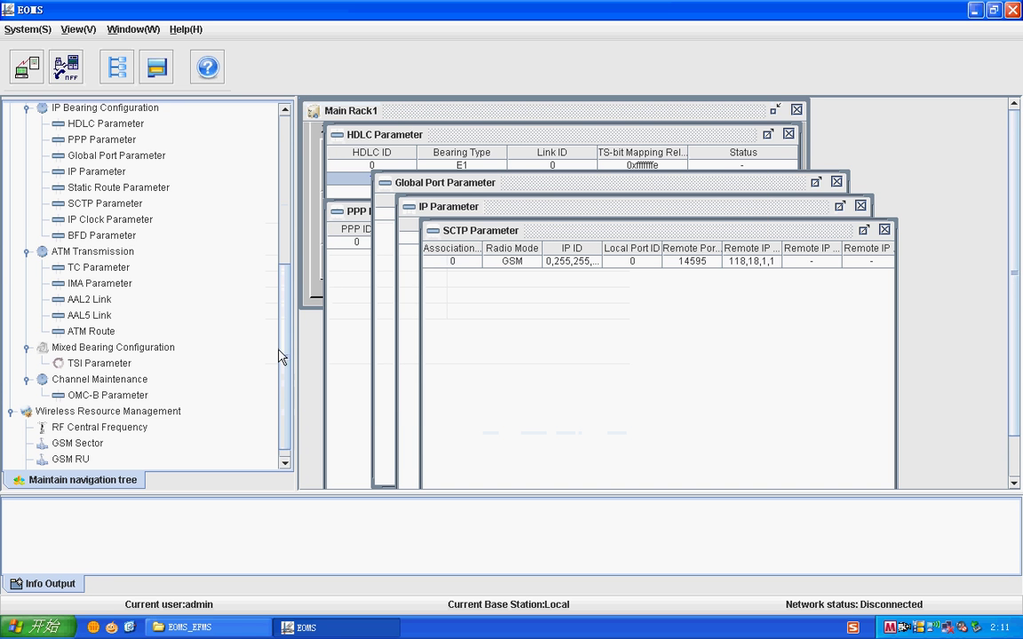
# Add a GSM sector with Sector ID 1, Physical Cell ID 1 and GPS Sync Frame Header Offset 1
pyautogui.scroll(-1, 279, 356)
pyautogui.click(100, 429)
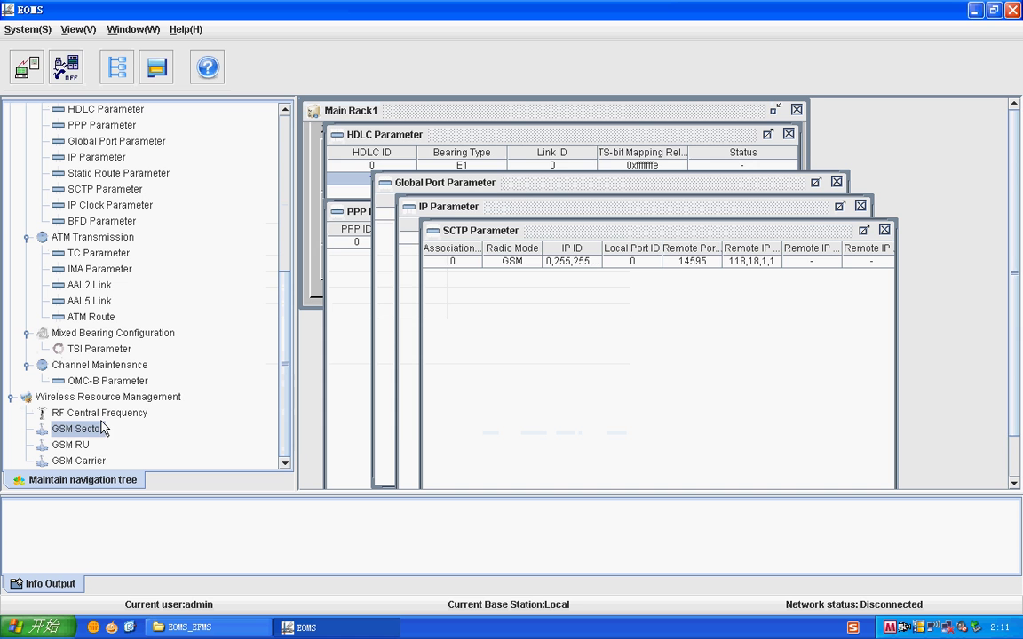
pyautogui.click(169, 396)
pyautogui.rightClick(514, 195)
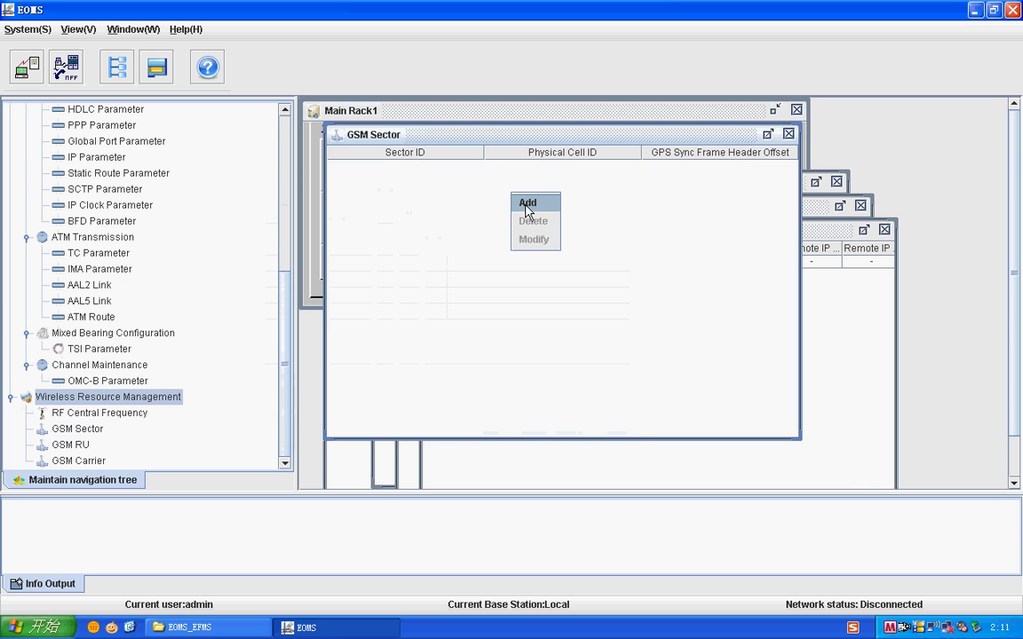
pyautogui.click(527, 203)
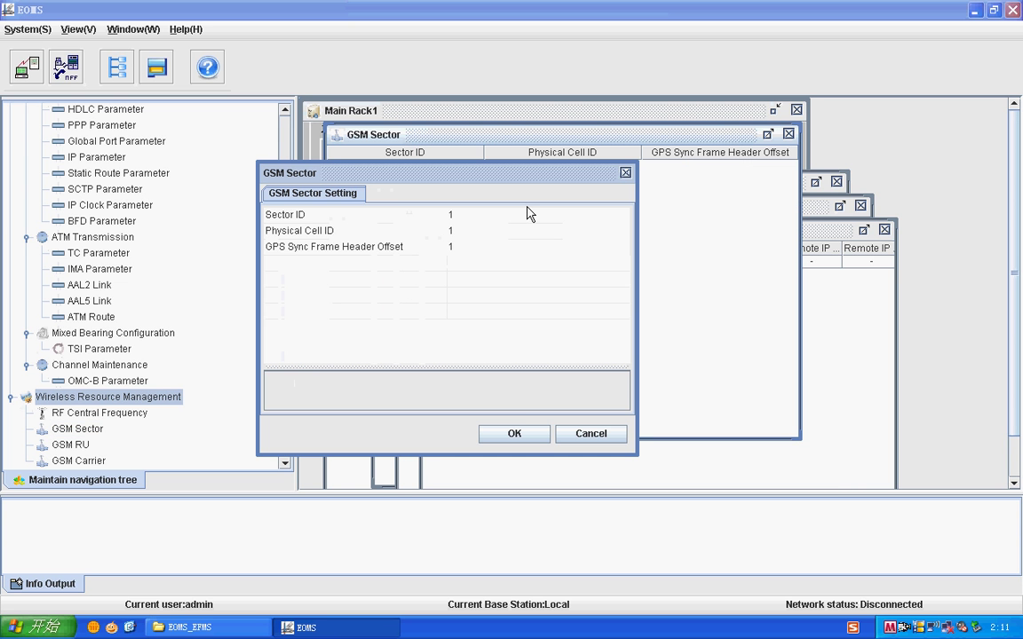
pyautogui.click(515, 433)
# Add a second GSM sector with Sector ID 2 and Physical Cell ID 2
pyautogui.rightClick(466, 233)
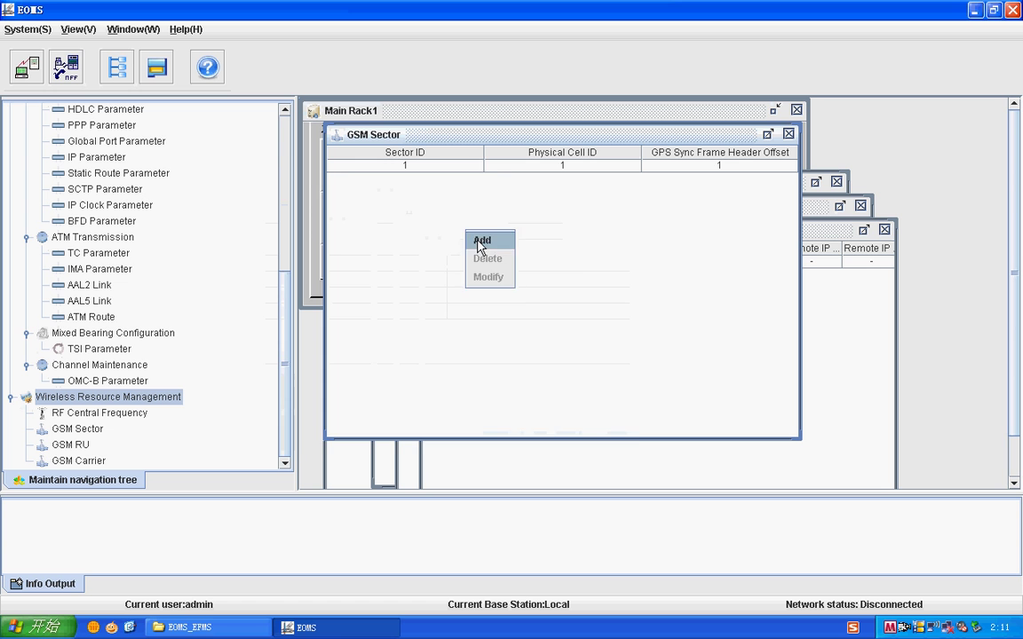
pyautogui.click(480, 241)
pyautogui.click(453, 215)
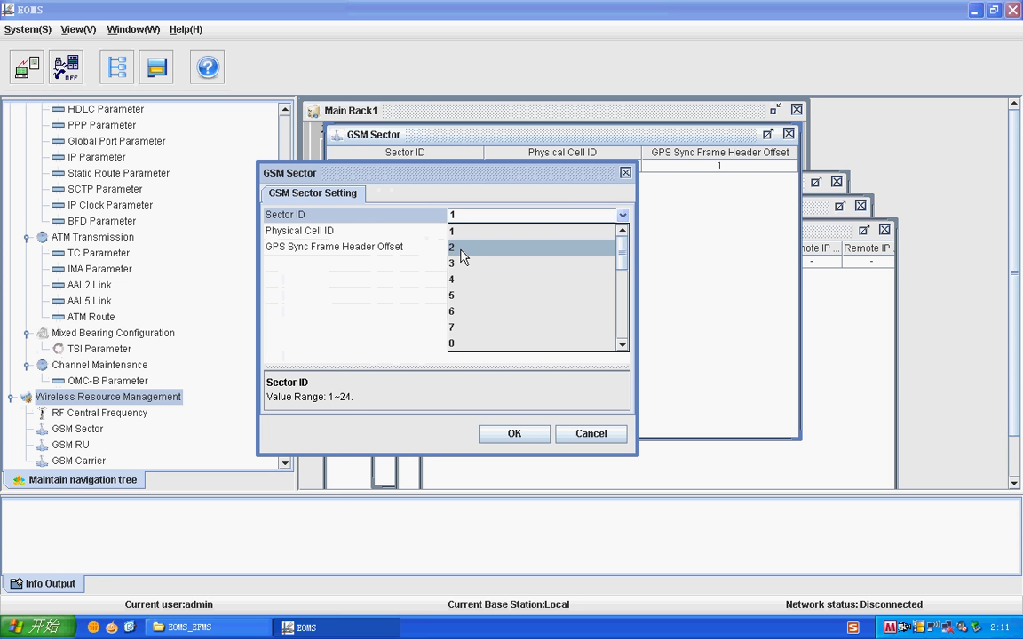
pyautogui.click(461, 252)
pyautogui.click(459, 231)
pyautogui.click(459, 231)
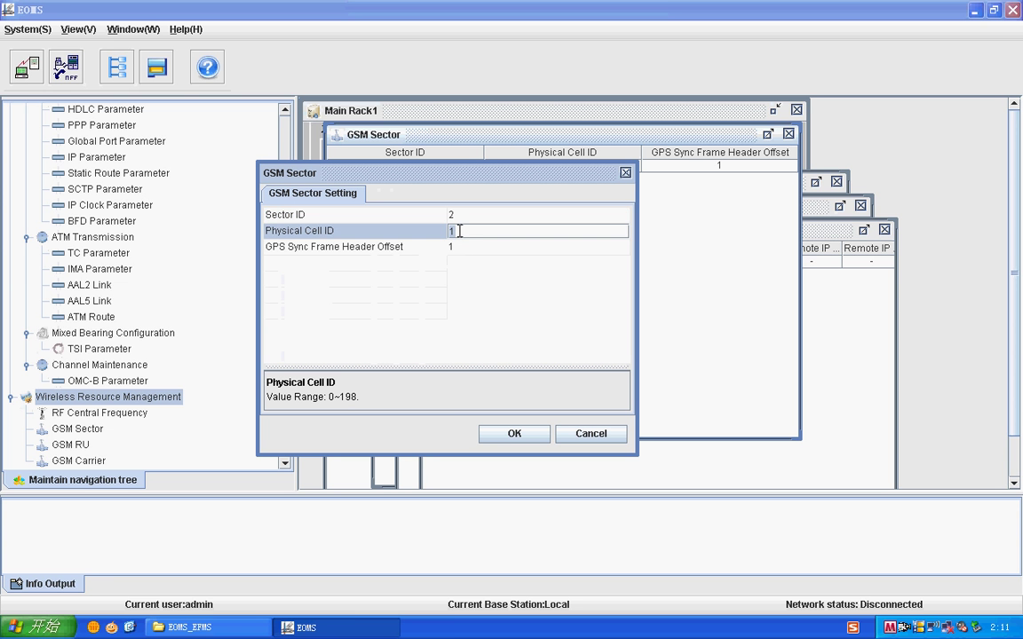
pyautogui.write('2')
pyautogui.click(514, 432)
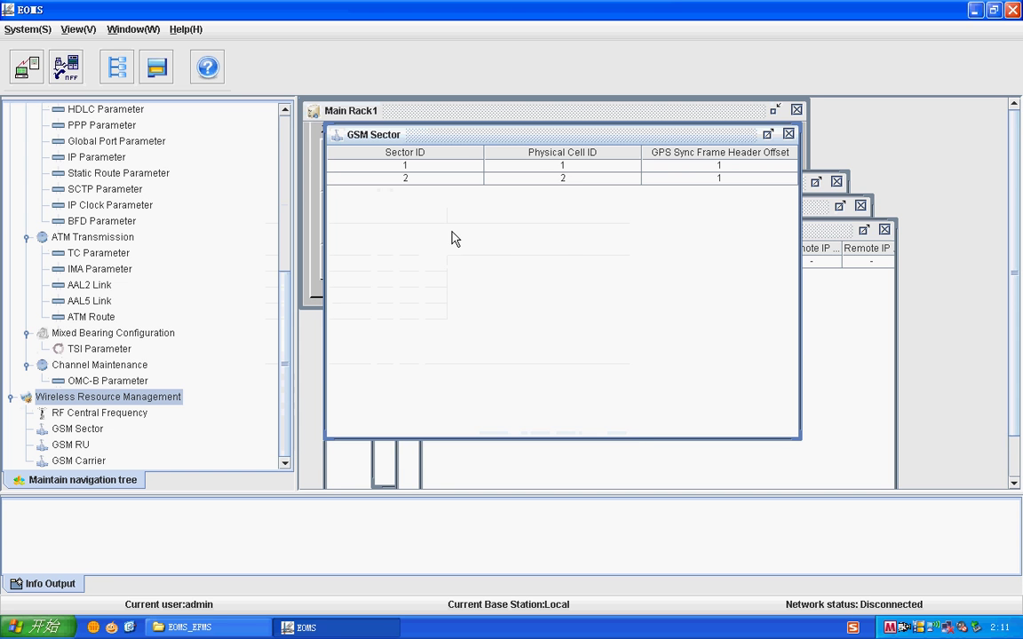
# Add a third GSM sector with Sector ID 3, keeping Physical Cell ID 1
pyautogui.rightClick(453, 238)
pyautogui.click(467, 240)
pyautogui.click(472, 217)
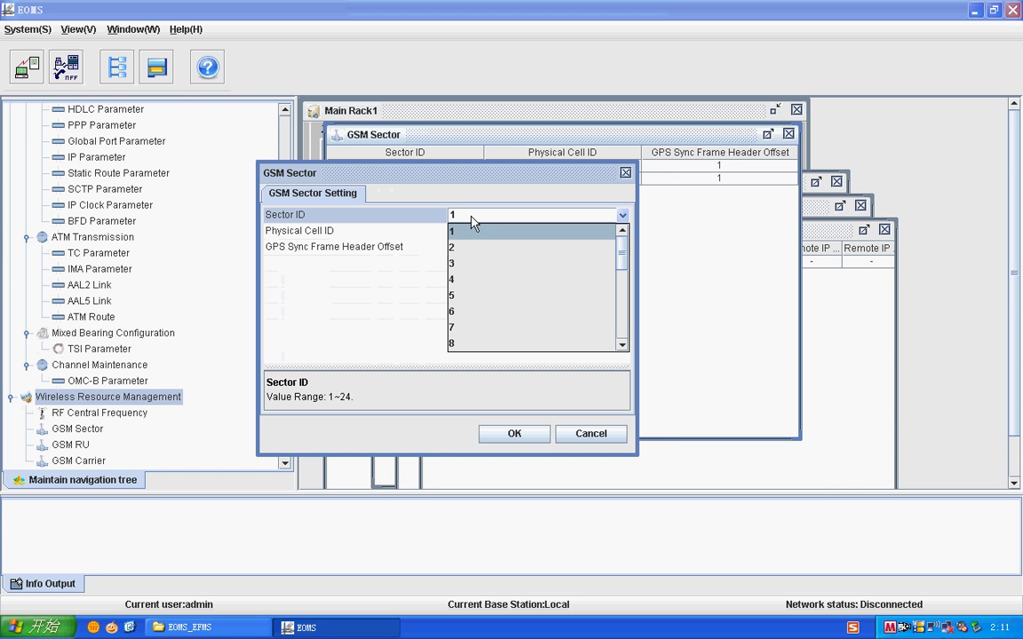
pyautogui.click(463, 262)
pyautogui.doubleClick(462, 231)
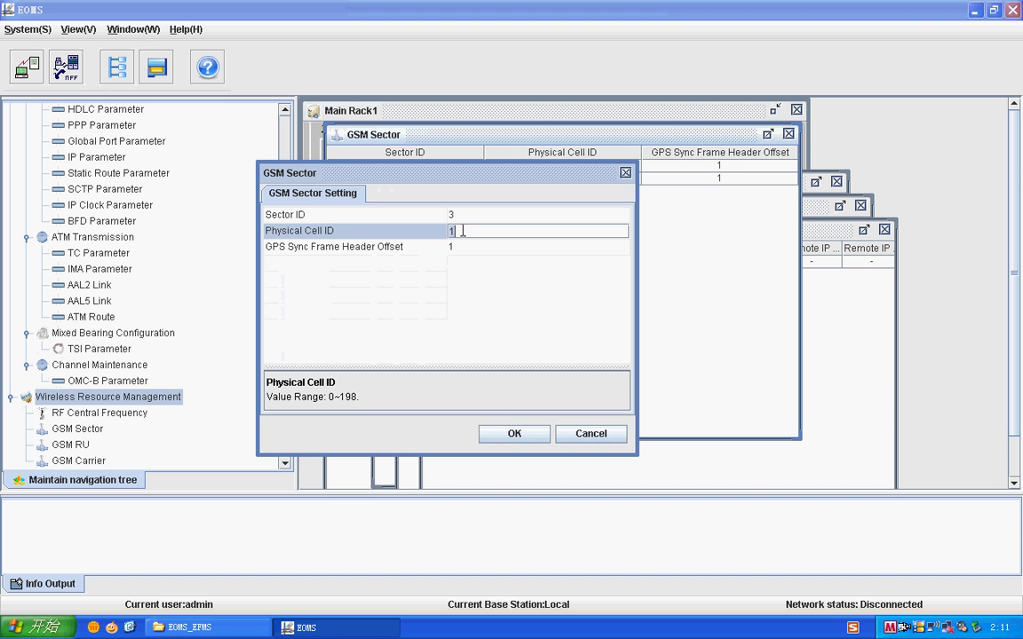
pyautogui.click(515, 433)
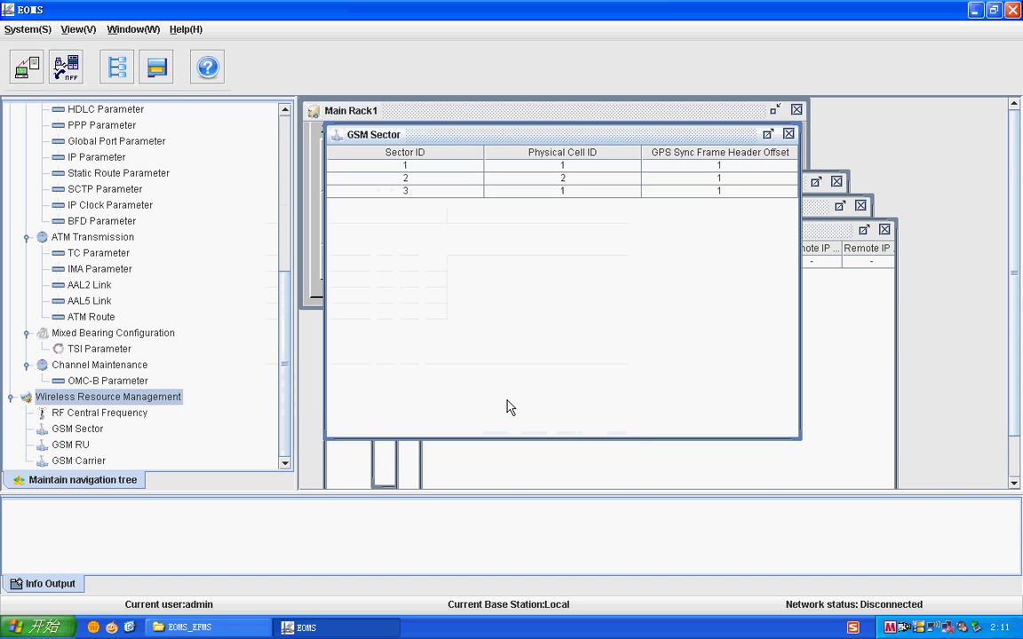
# Start a new GSM RU record for board 2#DTR-GU906 with the number of carriers set to 3
pyautogui.click(71, 445)
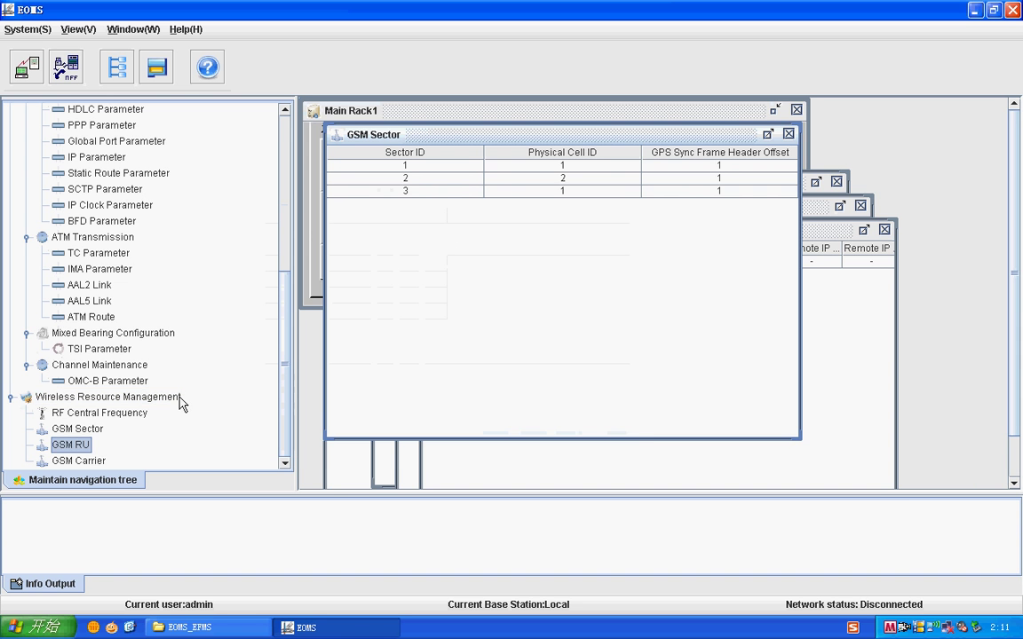
pyautogui.rightClick(408, 223)
pyautogui.click(445, 235)
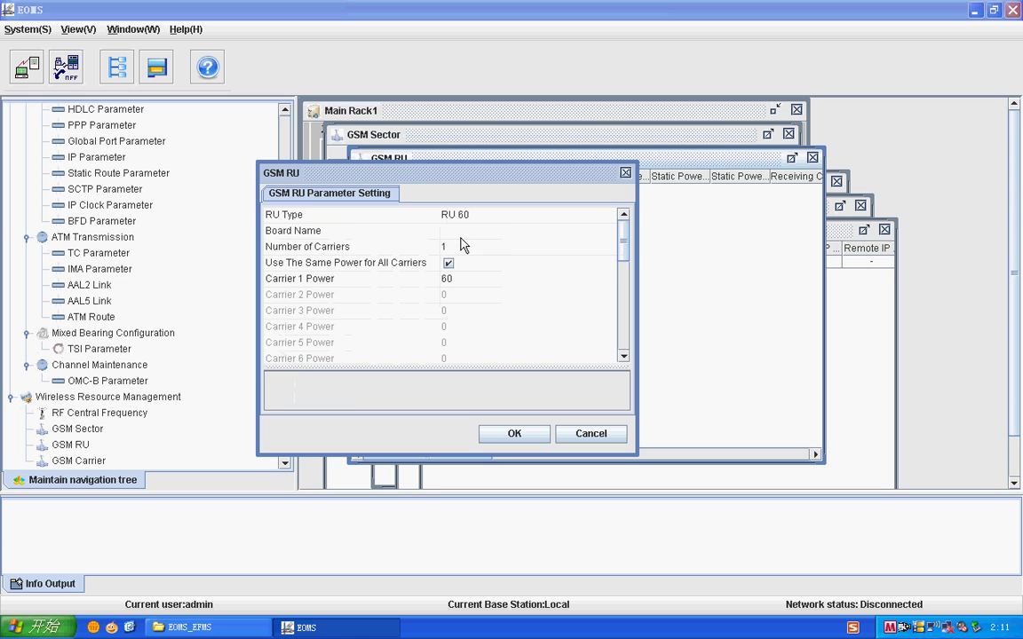
pyautogui.click(451, 232)
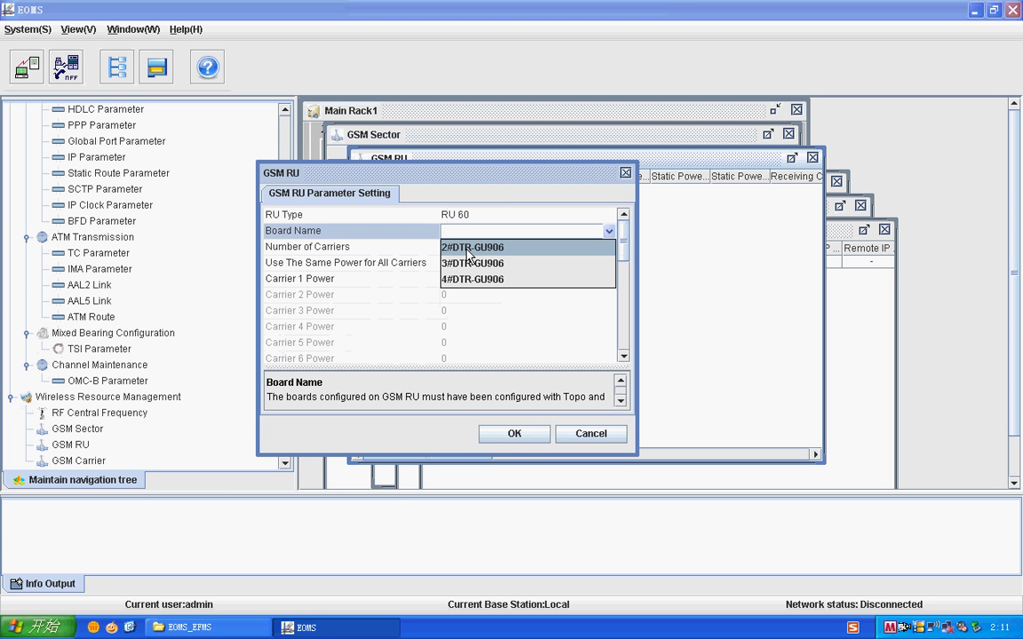
pyautogui.click(460, 250)
pyautogui.click(459, 248)
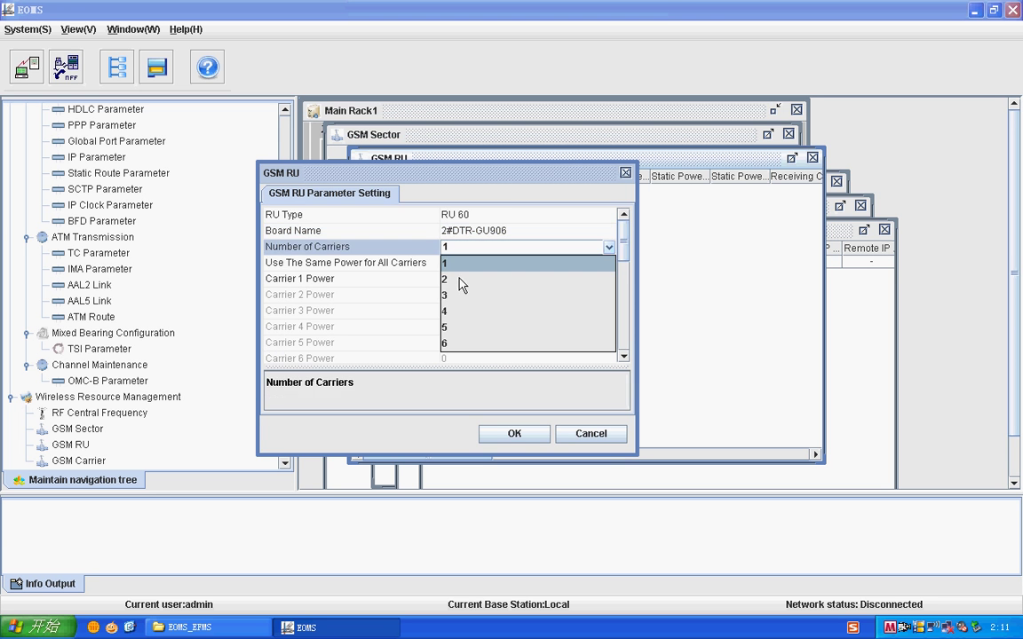
pyautogui.click(459, 296)
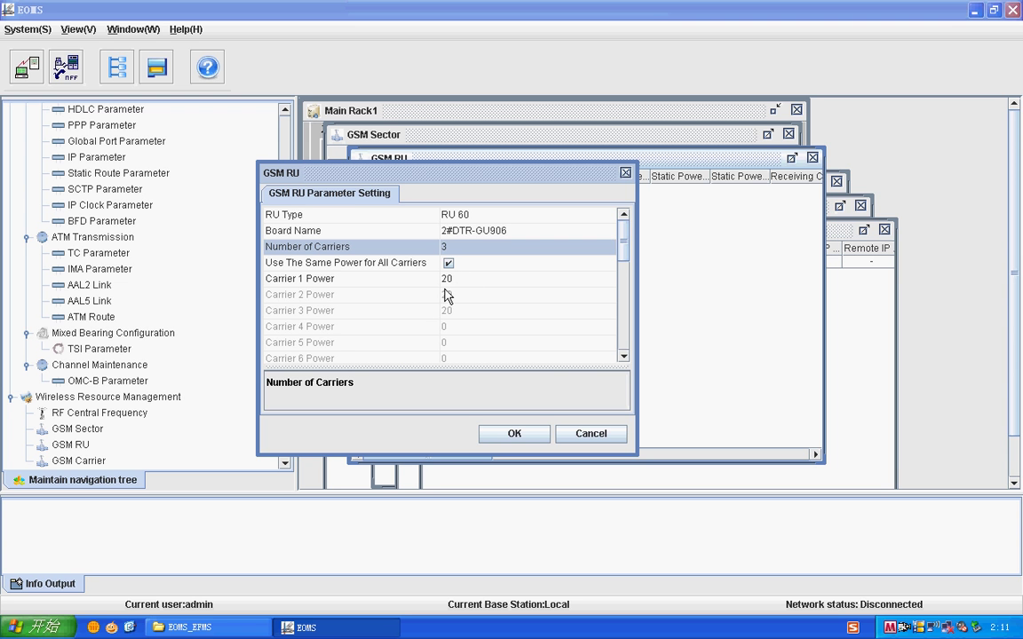
# Keep the RU's Static Power Level at No Attenuation and its RF Extended Port at Disable
pyautogui.moveTo(624, 257); pyautogui.dragTo(625, 302)
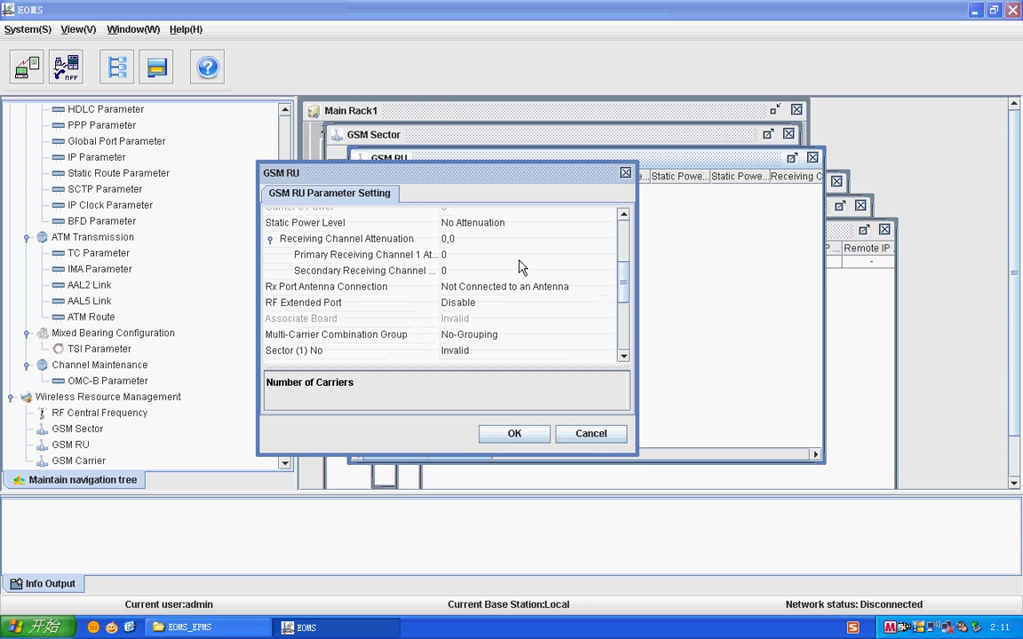
pyautogui.click(468, 231)
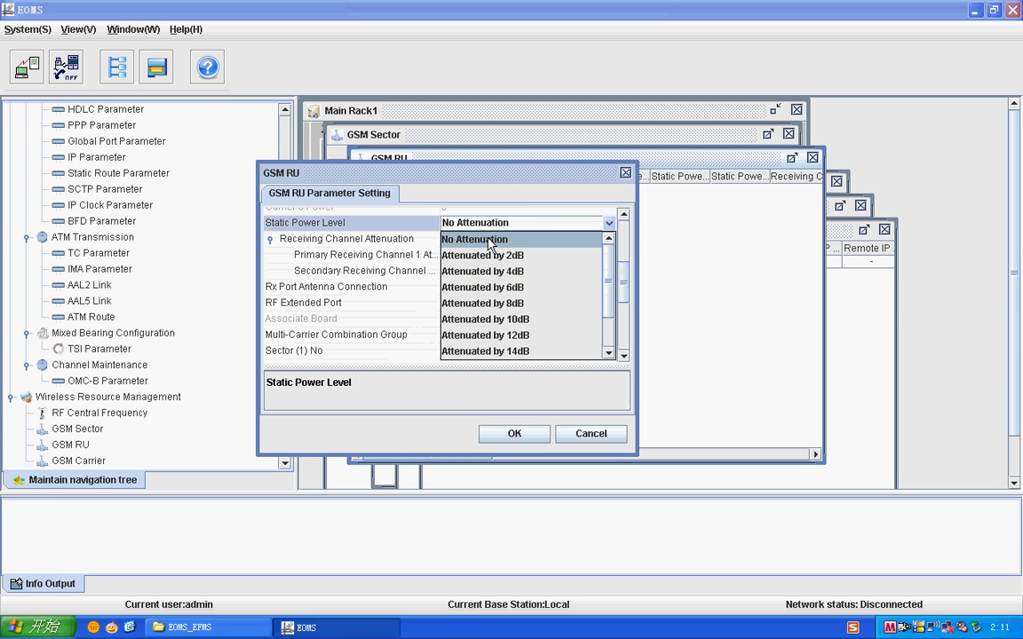
pyautogui.click(489, 242)
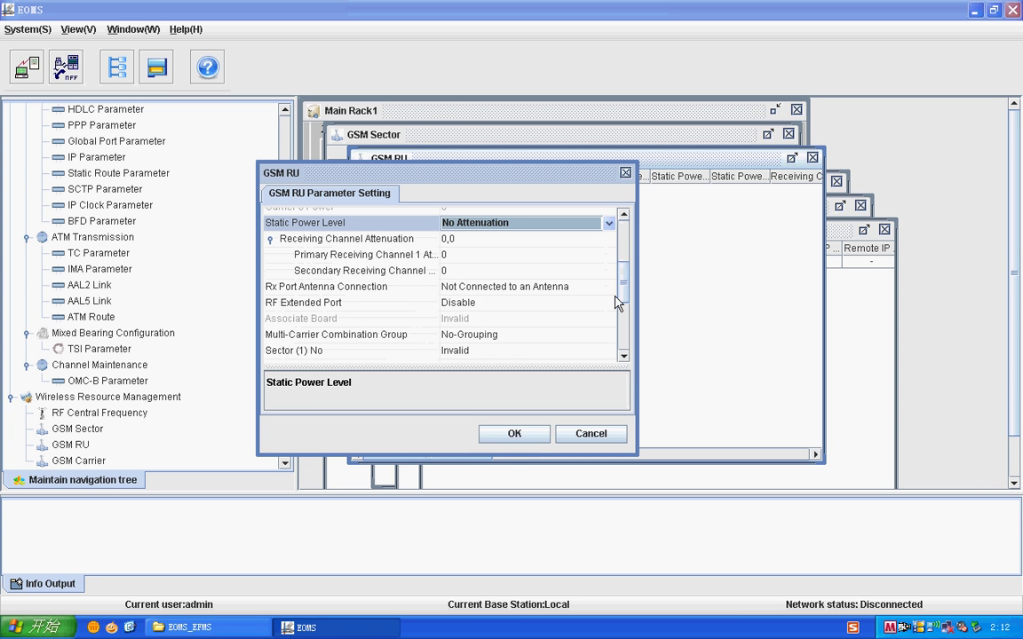
pyautogui.moveTo(619, 303); pyautogui.dragTo(624, 315)
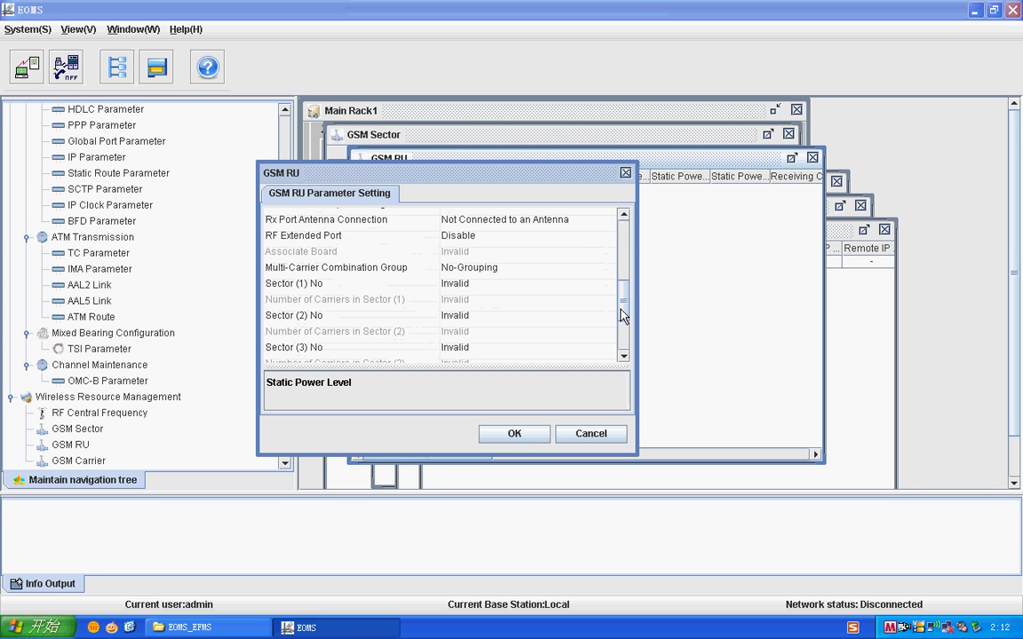
pyautogui.click(463, 236)
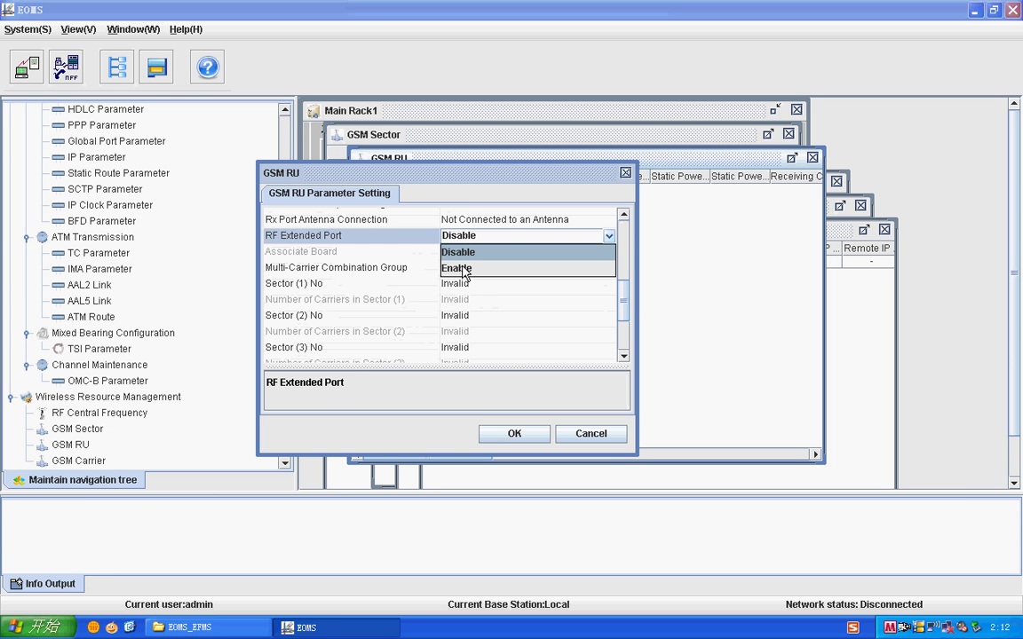
pyautogui.click(458, 252)
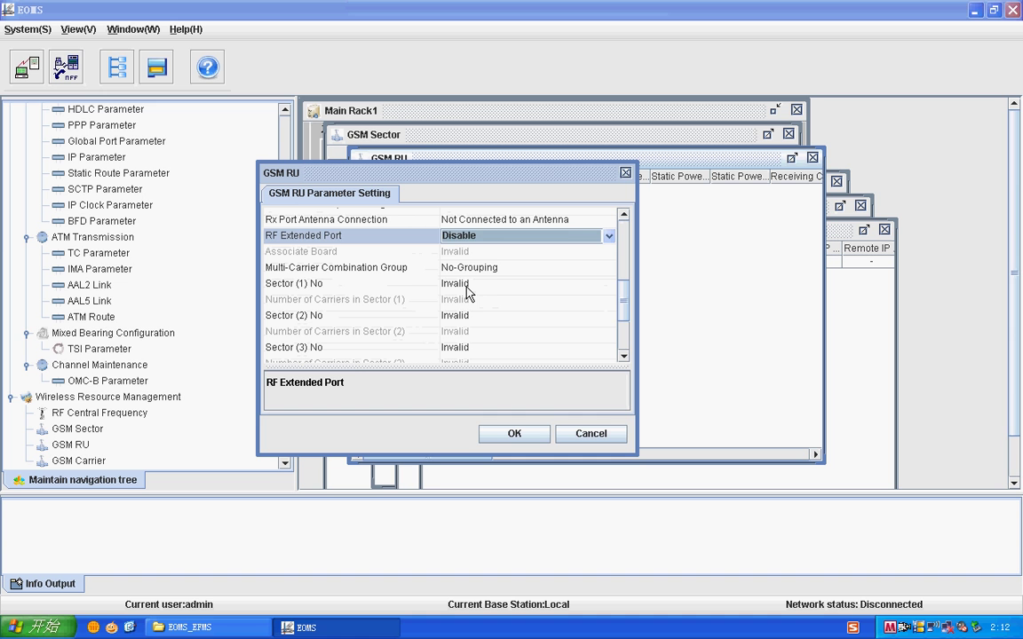
# Set the RU's Sector (1) No to 1 with 3 carriers in that sector and submit the record
pyautogui.click(466, 285)
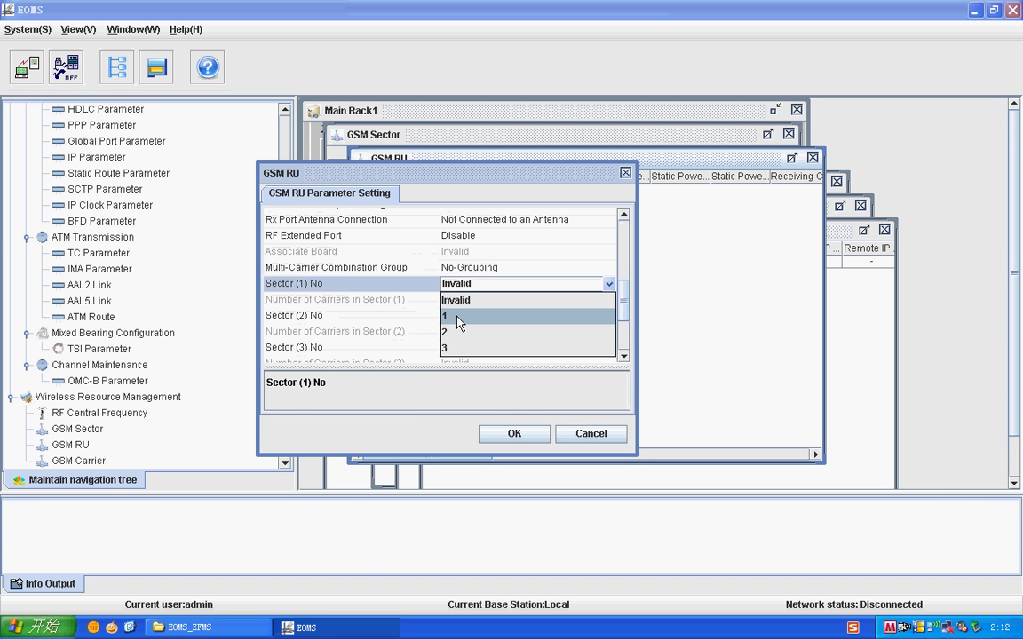
pyautogui.click(458, 318)
pyautogui.click(463, 301)
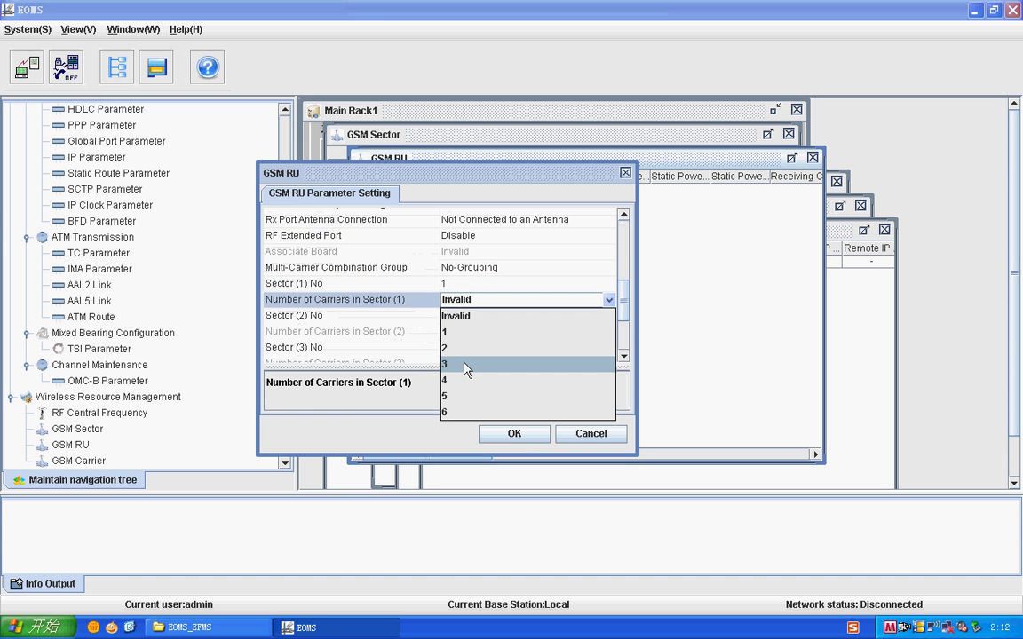
pyautogui.click(463, 364)
pyautogui.click(514, 434)
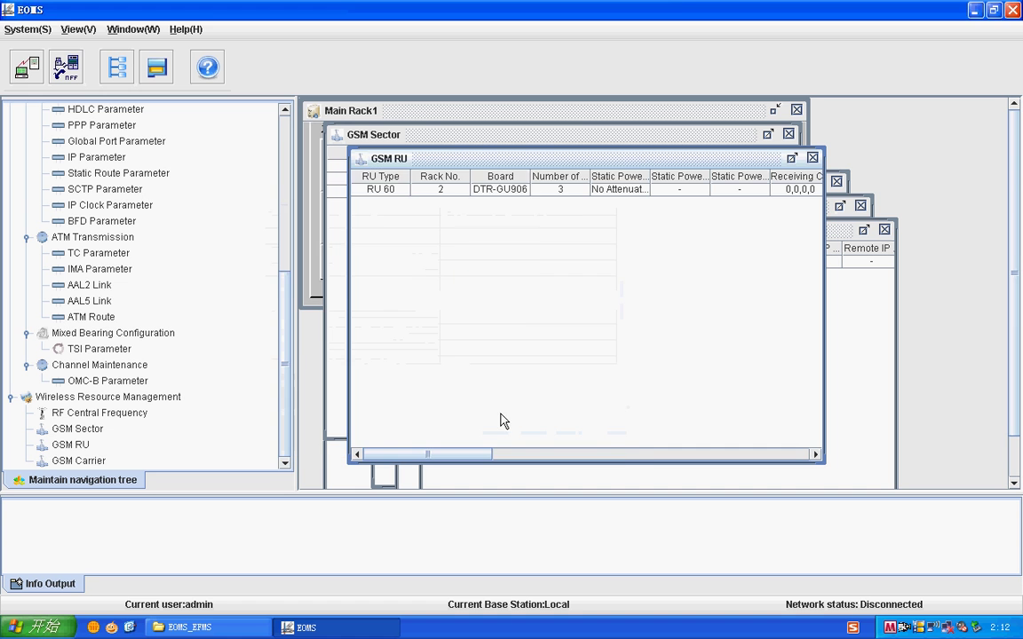
# Start a second GSM RU record for board 3#DTR-GU906 with the number of carriers set to 2
pyautogui.rightClick(457, 357)
pyautogui.click(471, 365)
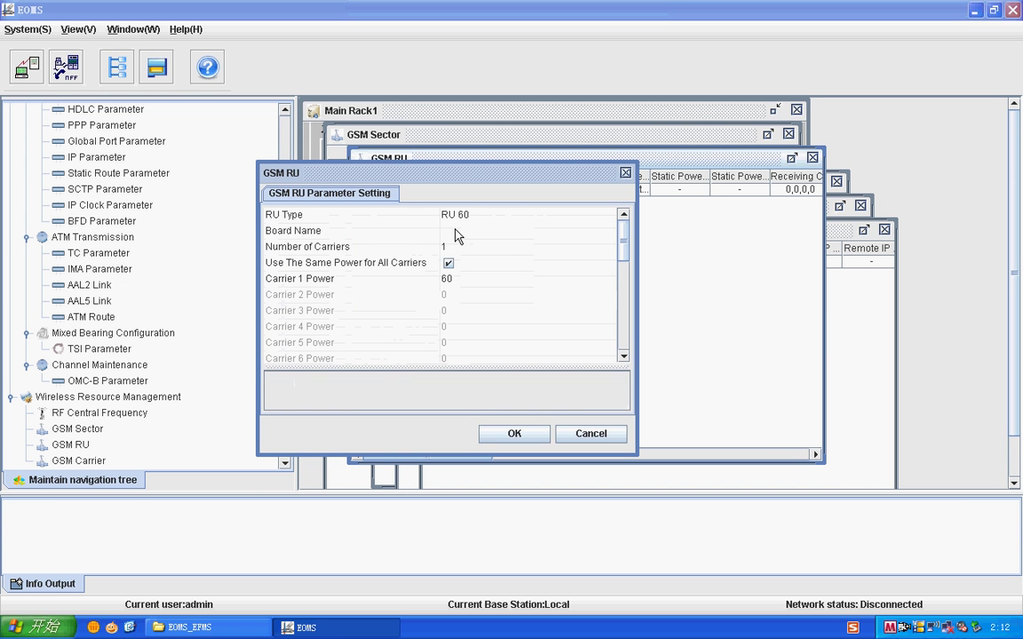
pyautogui.click(457, 233)
pyautogui.click(453, 275)
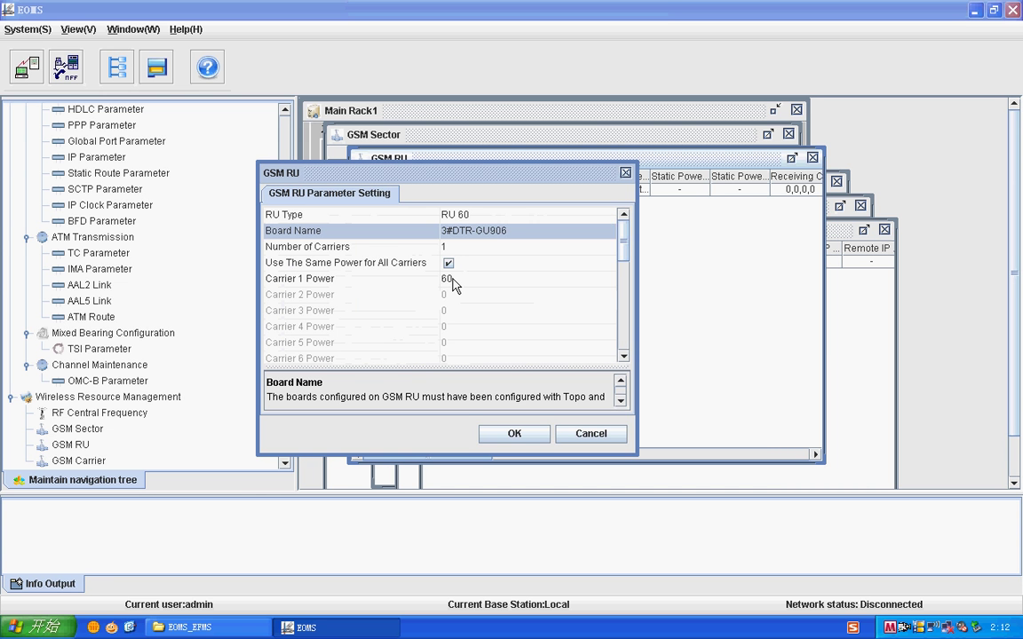
pyautogui.click(448, 249)
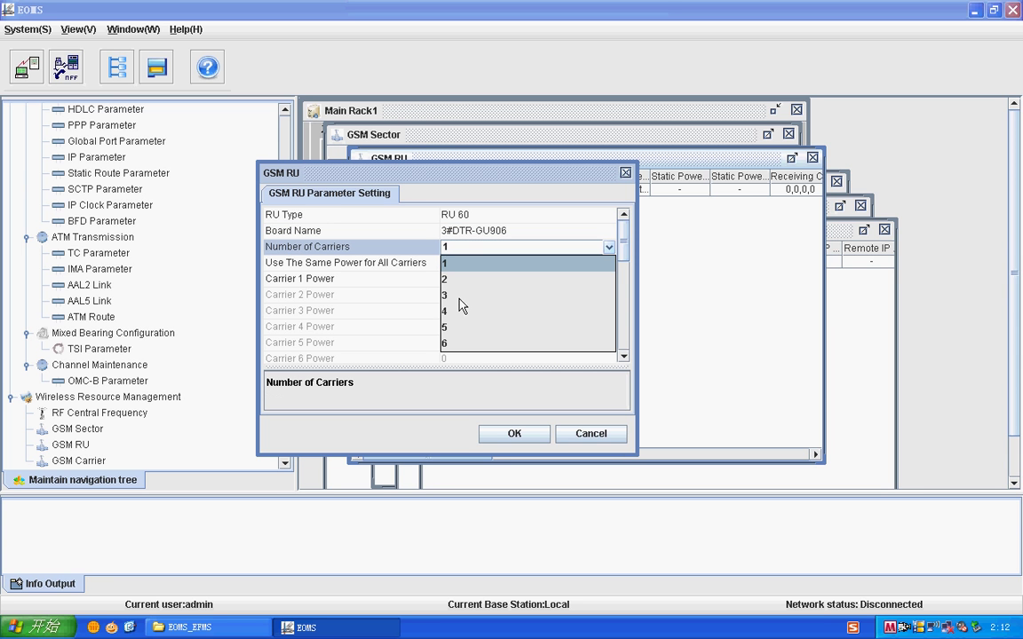
pyautogui.click(457, 280)
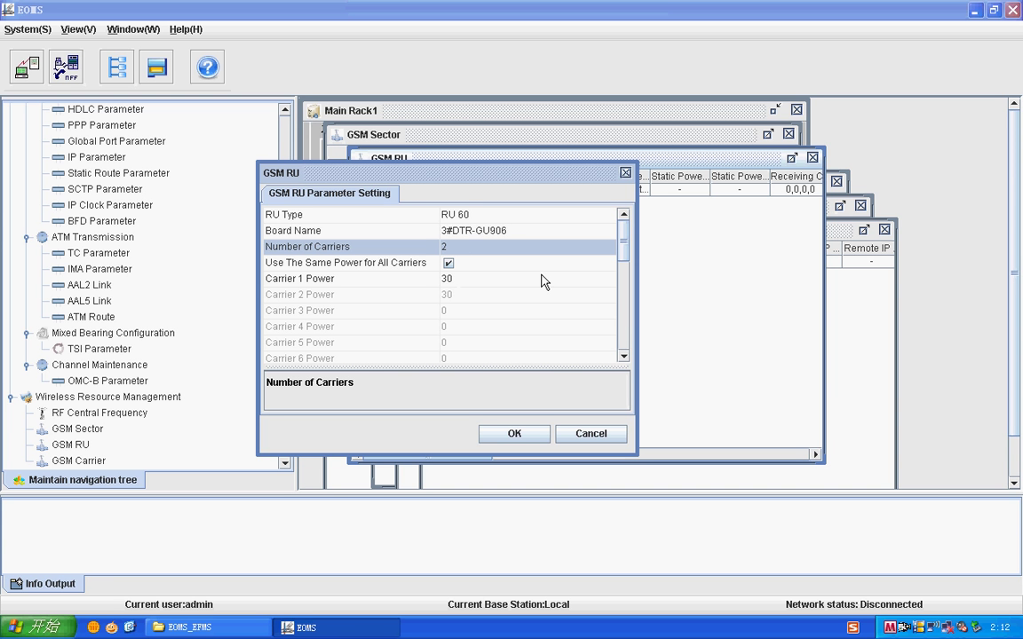
pyautogui.click(448, 279)
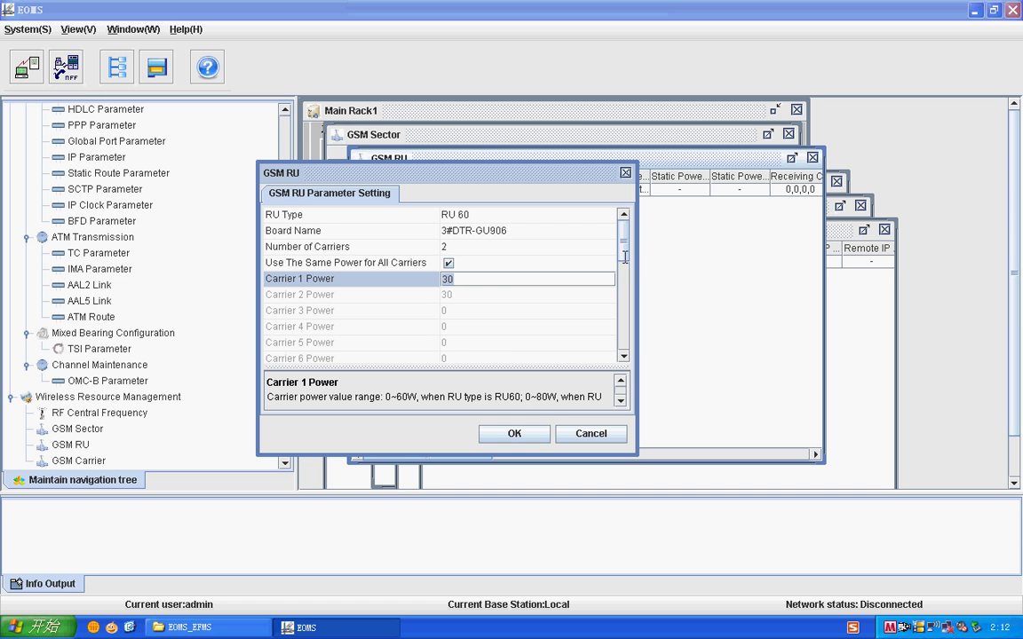
# Set the second RU's Sector (2) No to 2 with 2 carriers in that sector and submit the record
pyautogui.moveTo(625, 257); pyautogui.dragTo(612, 326)
pyautogui.click(460, 284)
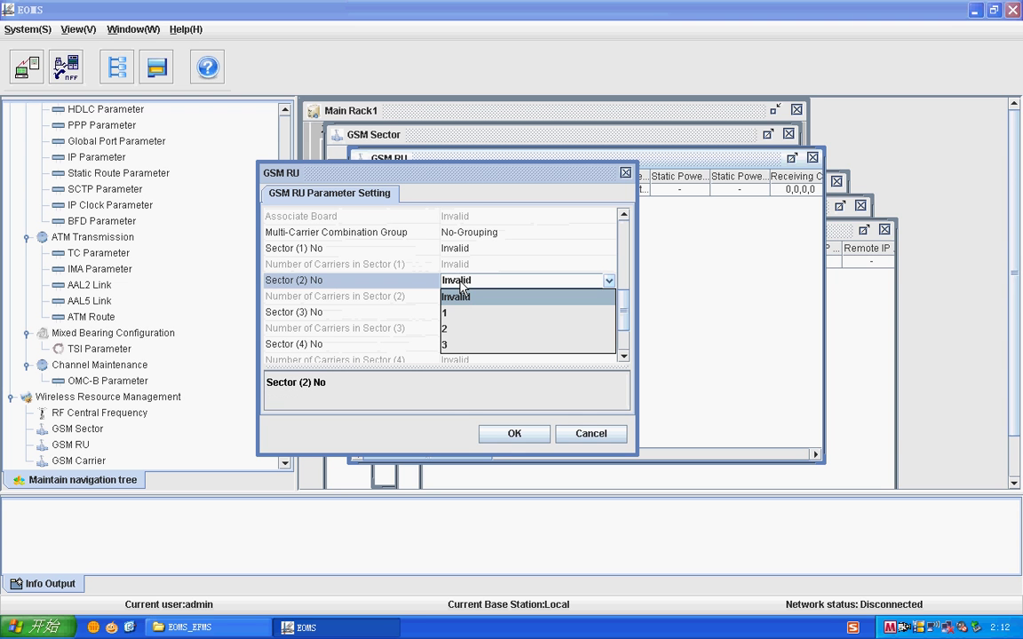
pyautogui.click(455, 330)
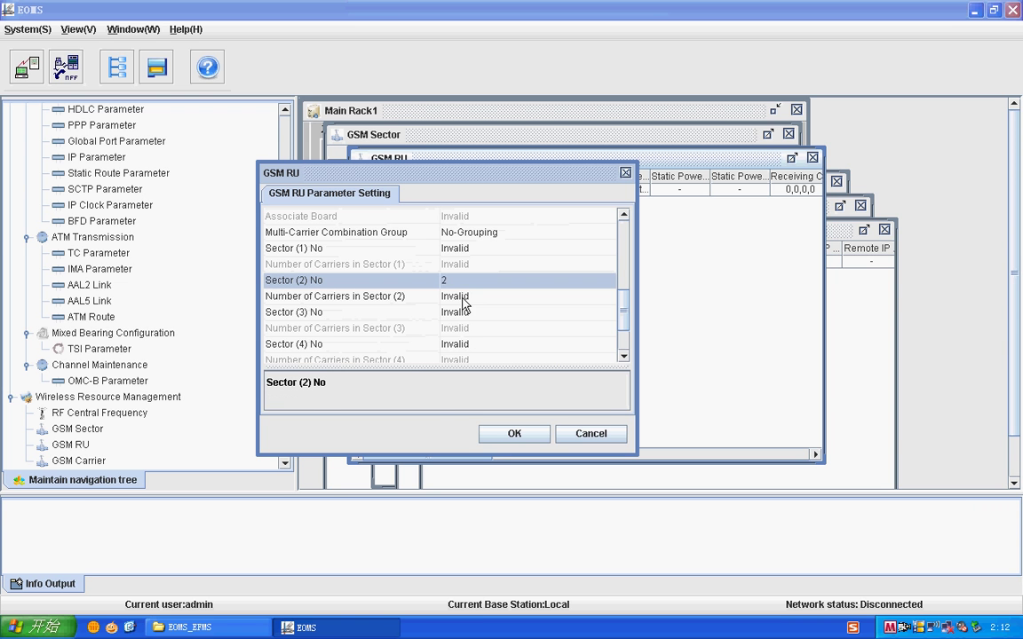
pyautogui.click(460, 299)
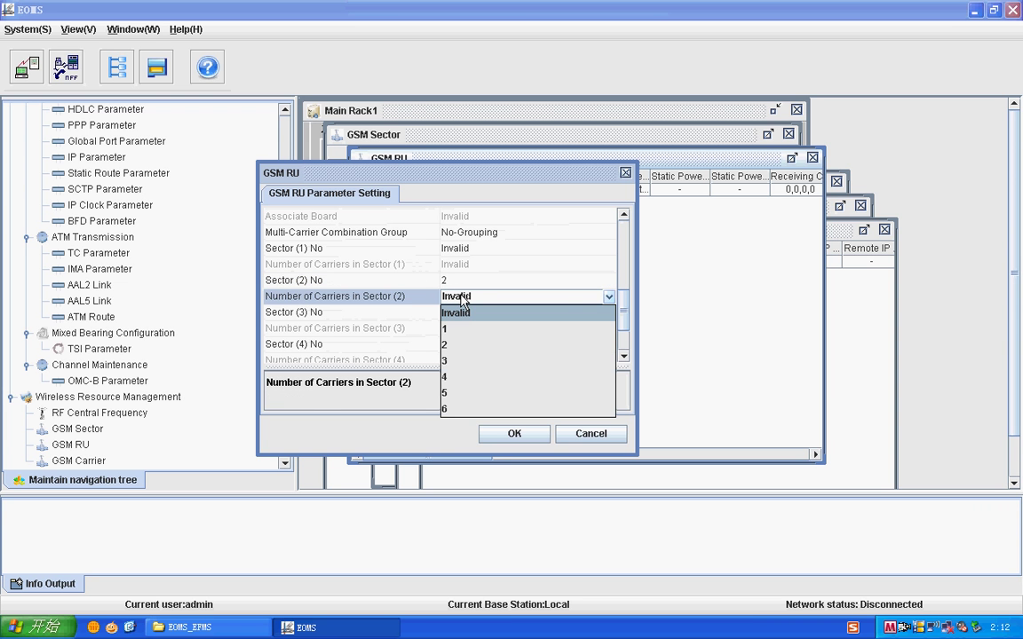
pyautogui.click(460, 346)
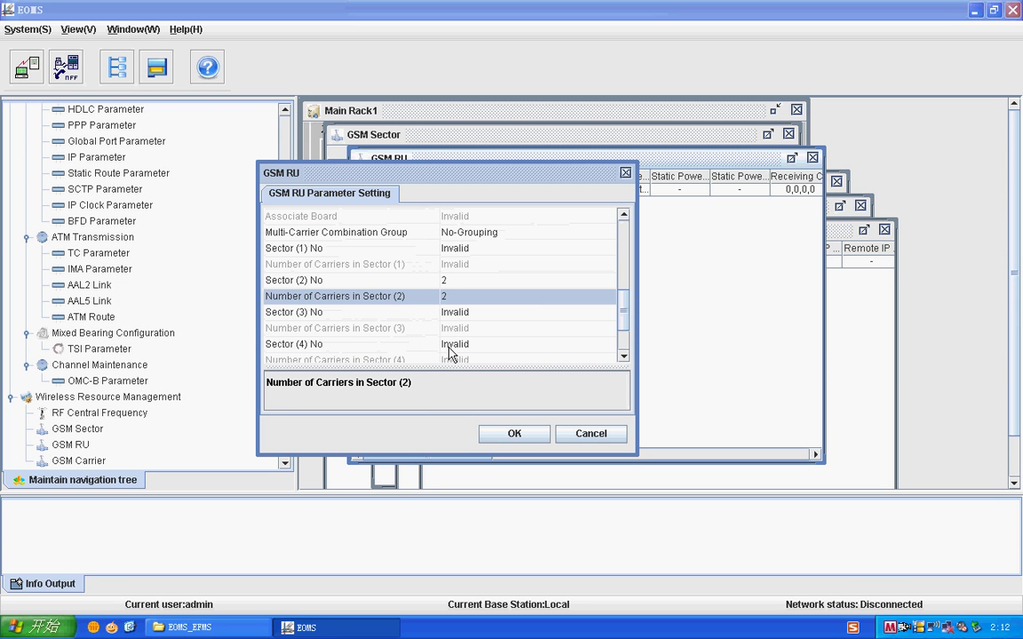
pyautogui.click(515, 435)
# Start a third GSM RU record for board 4#DTR-GU906 with the number of carriers set to 3
pyautogui.rightClick(495, 258)
pyautogui.click(522, 266)
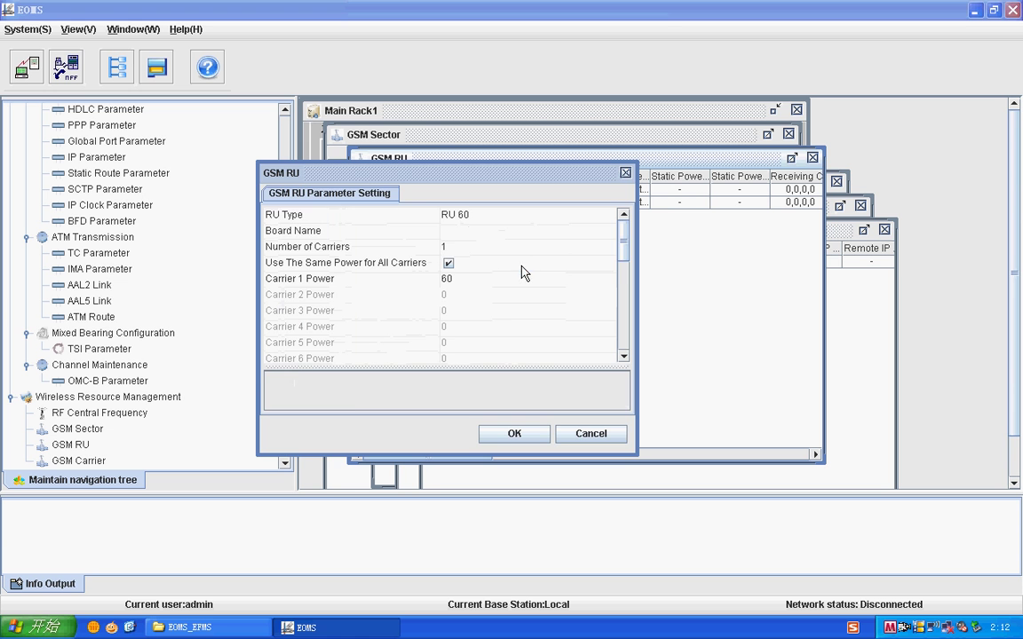
pyautogui.click(479, 230)
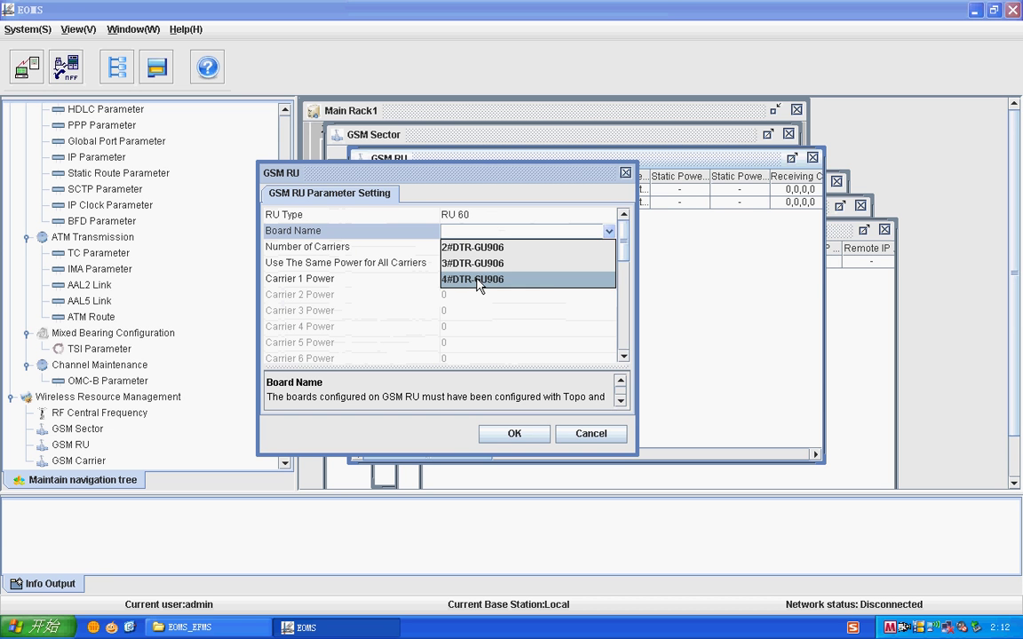
pyautogui.click(478, 281)
pyautogui.click(456, 251)
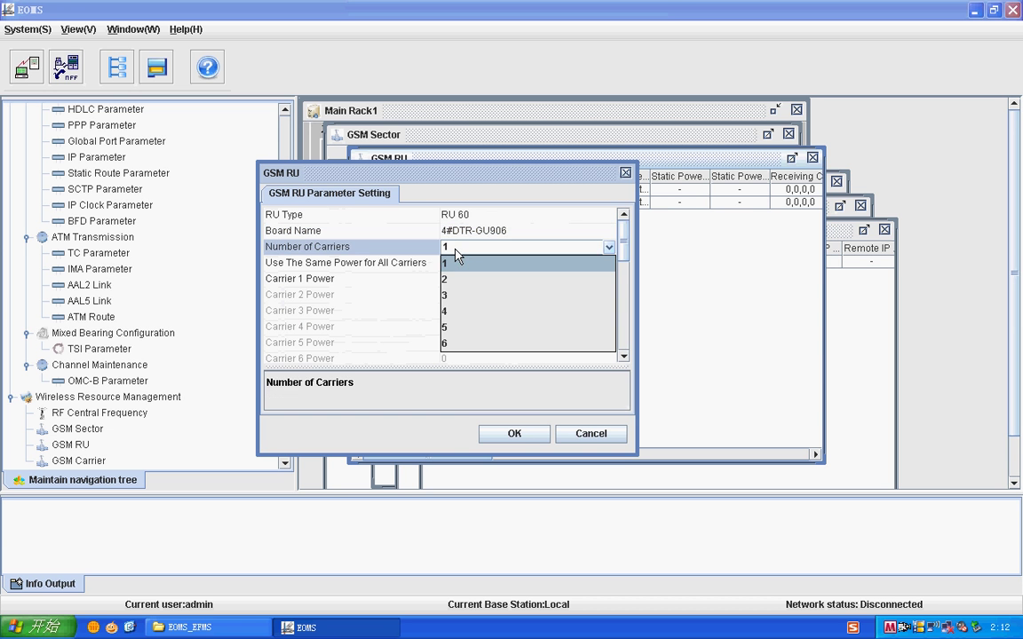
pyautogui.click(470, 297)
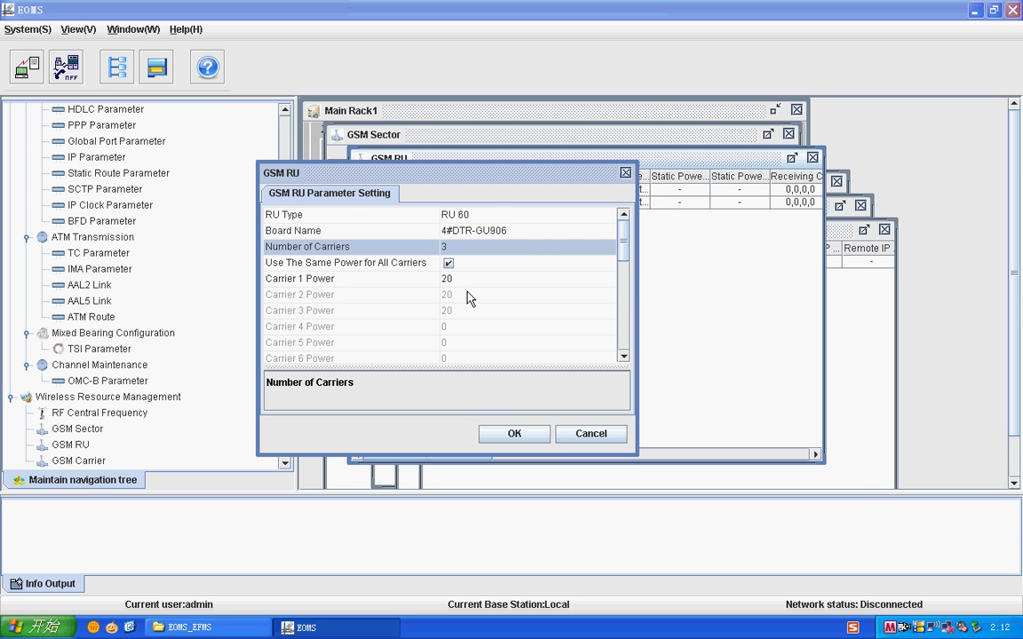
# Set the third RU's Sector (3) No to 3 with 3 carriers in that sector and submit the record
pyautogui.moveTo(625, 259); pyautogui.dragTo(625, 311)
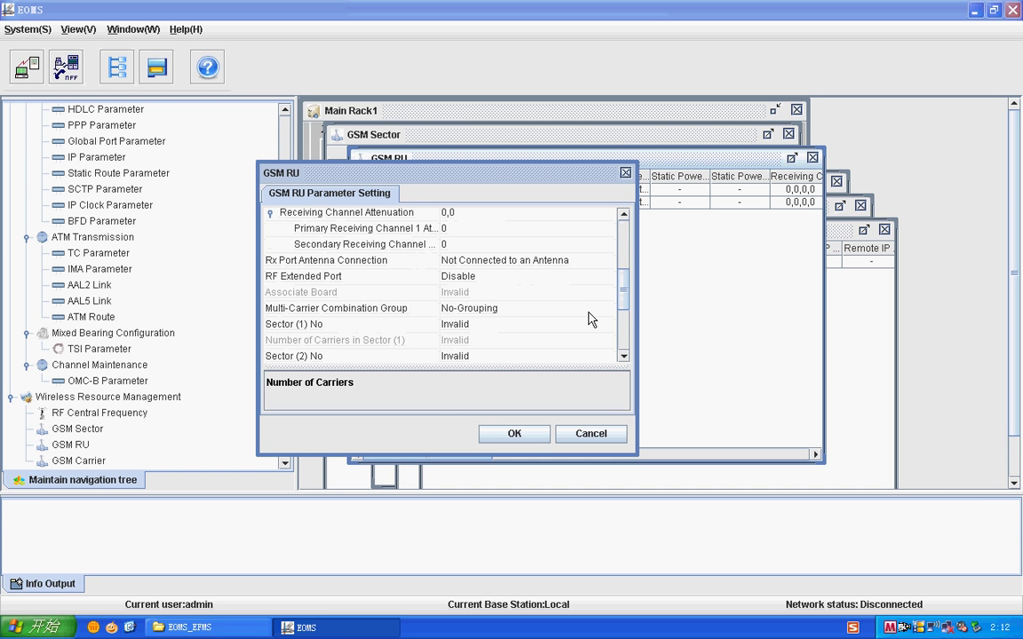
pyautogui.scroll(-1, 586, 319)
pyautogui.click(460, 344)
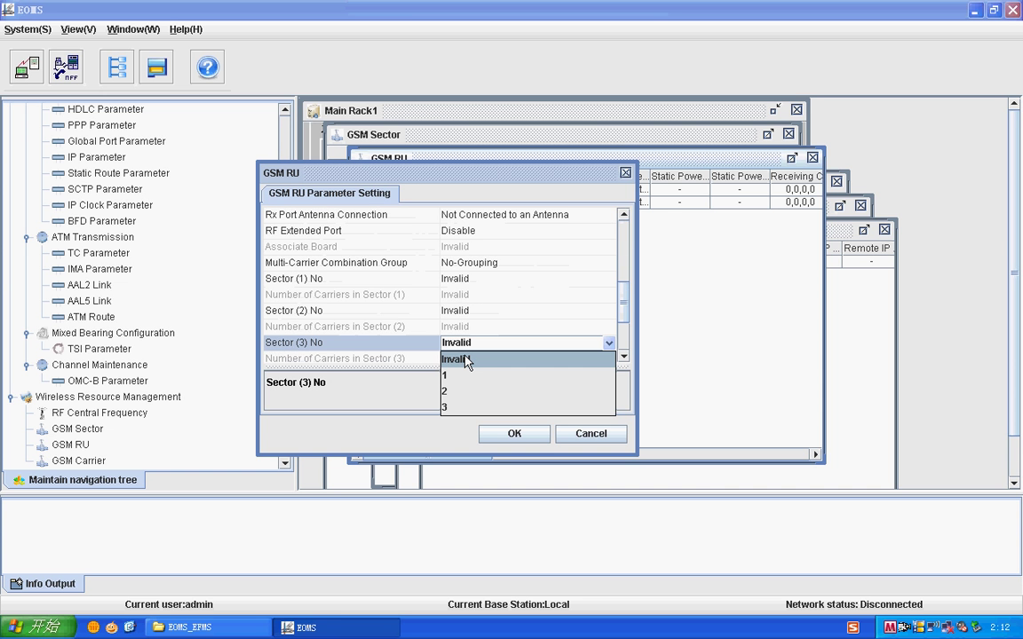
pyautogui.click(467, 407)
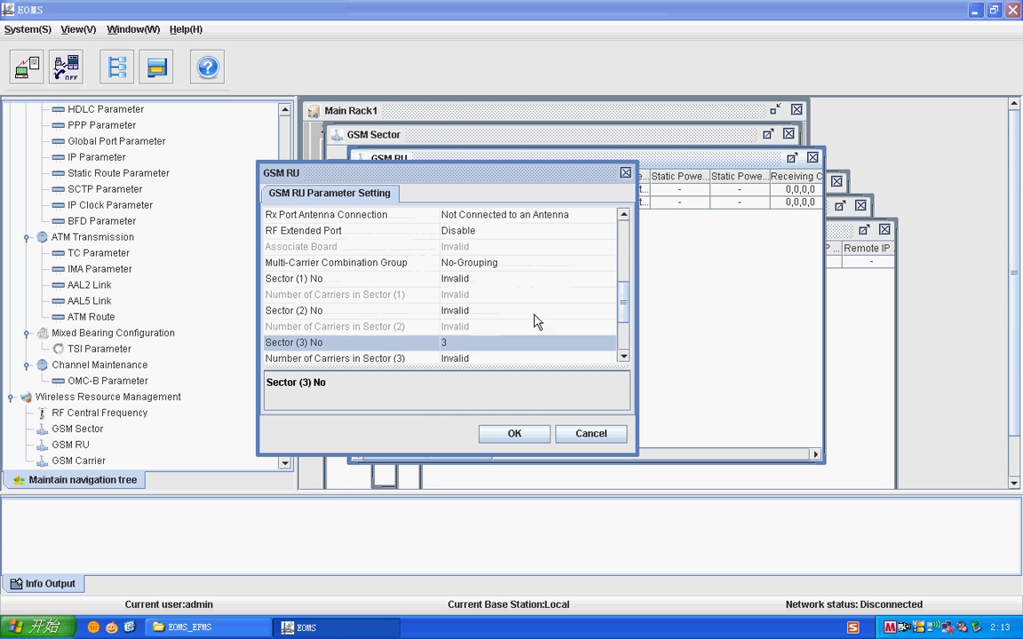
pyautogui.scroll(-2, 537, 322)
pyautogui.click(456, 263)
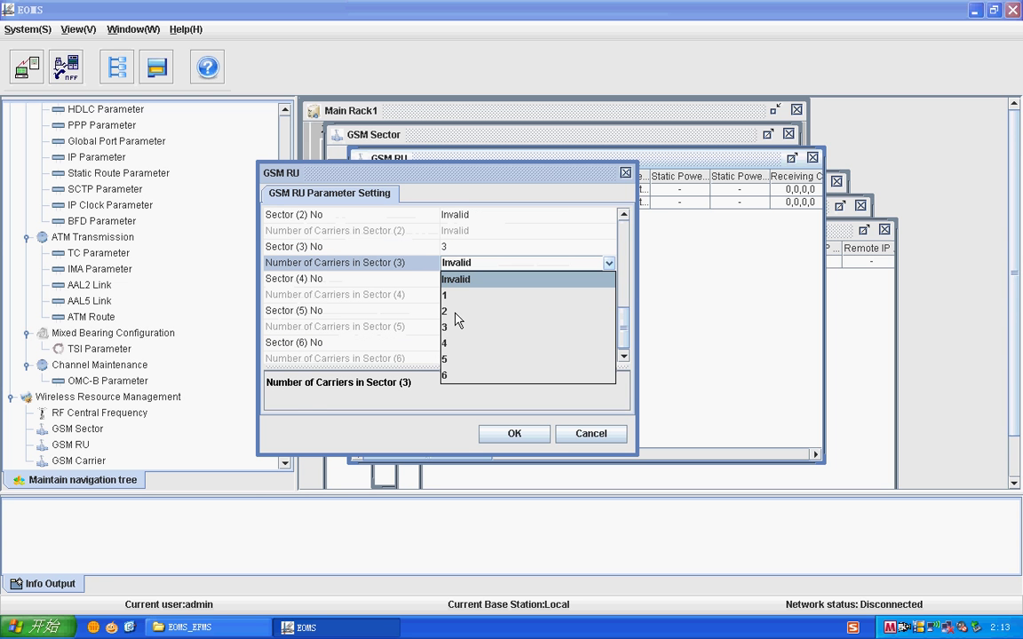
pyautogui.click(449, 327)
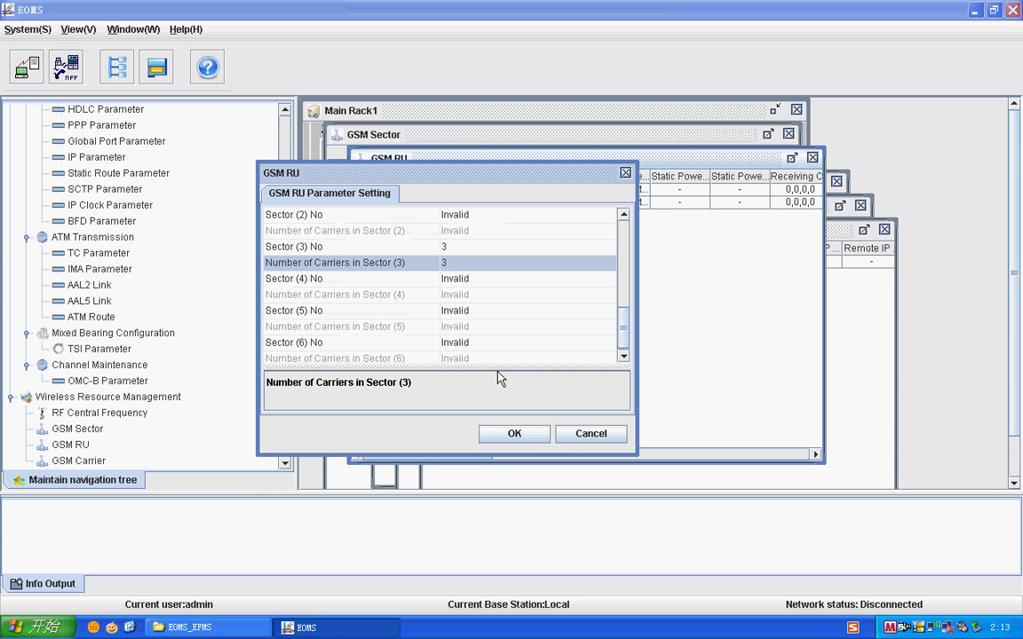
pyautogui.click(515, 434)
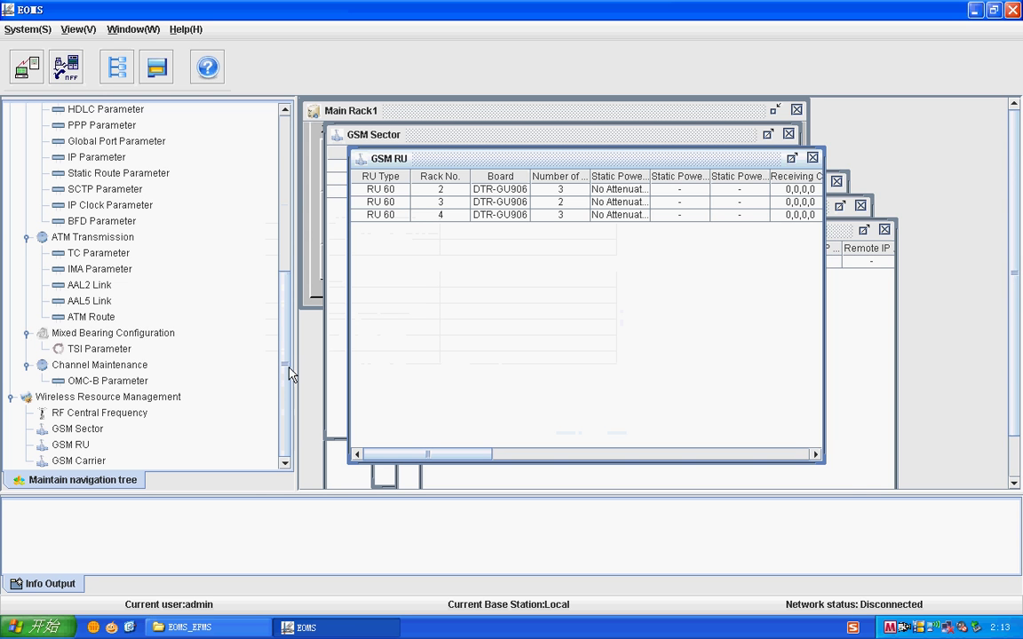
# Add a GSM carrier for Sector ID 1 with Logic Carrier ID 1 and Parent Frequency Band 900M(Band VIII)
pyautogui.doubleClick(80, 460)
pyautogui.rightClick(434, 267)
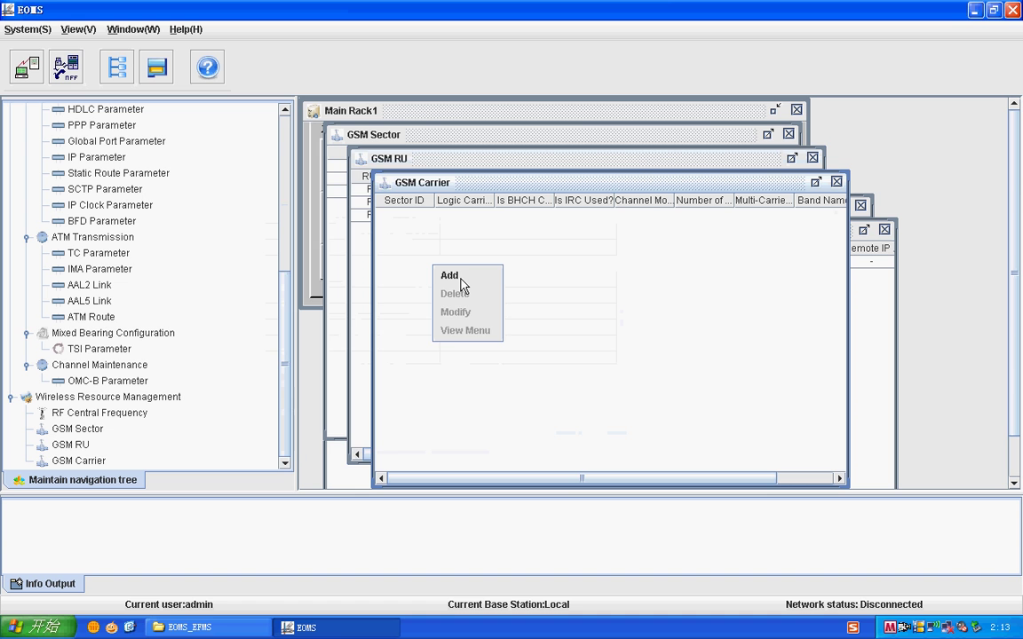
pyautogui.click(462, 283)
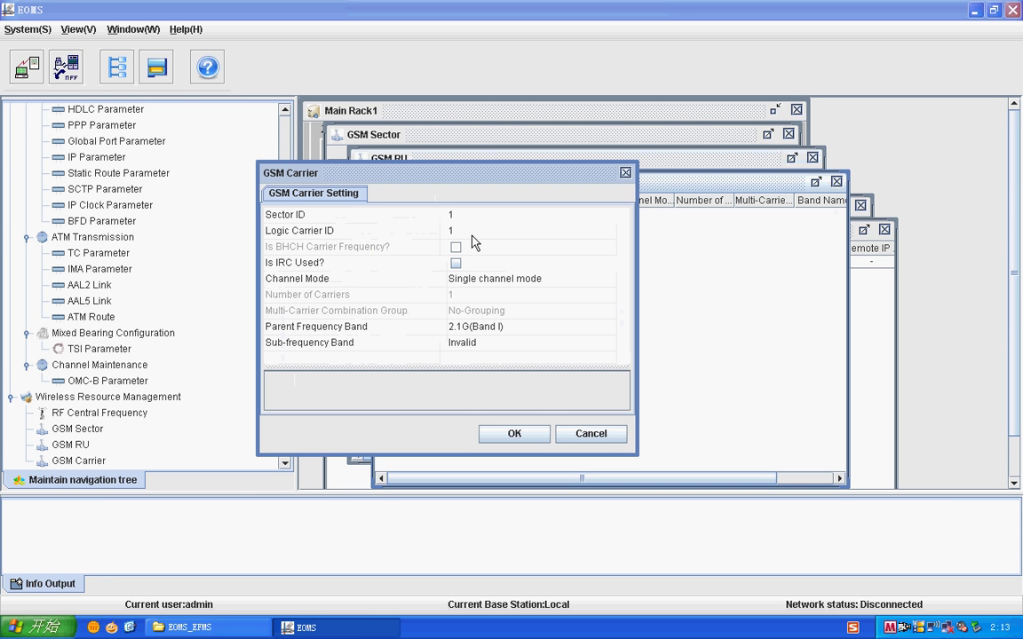
pyautogui.click(499, 326)
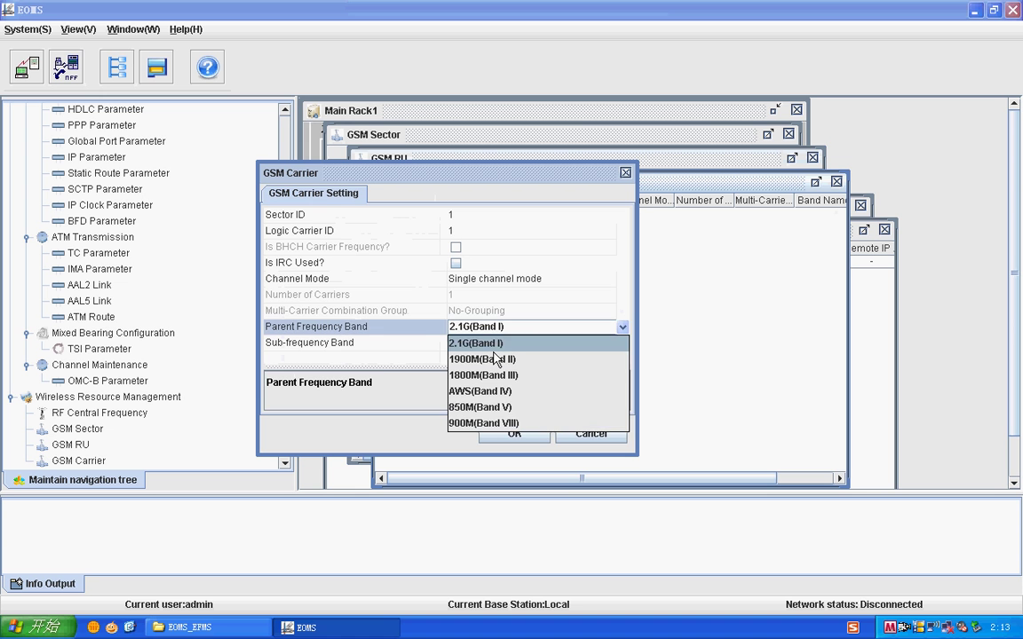
pyautogui.click(497, 423)
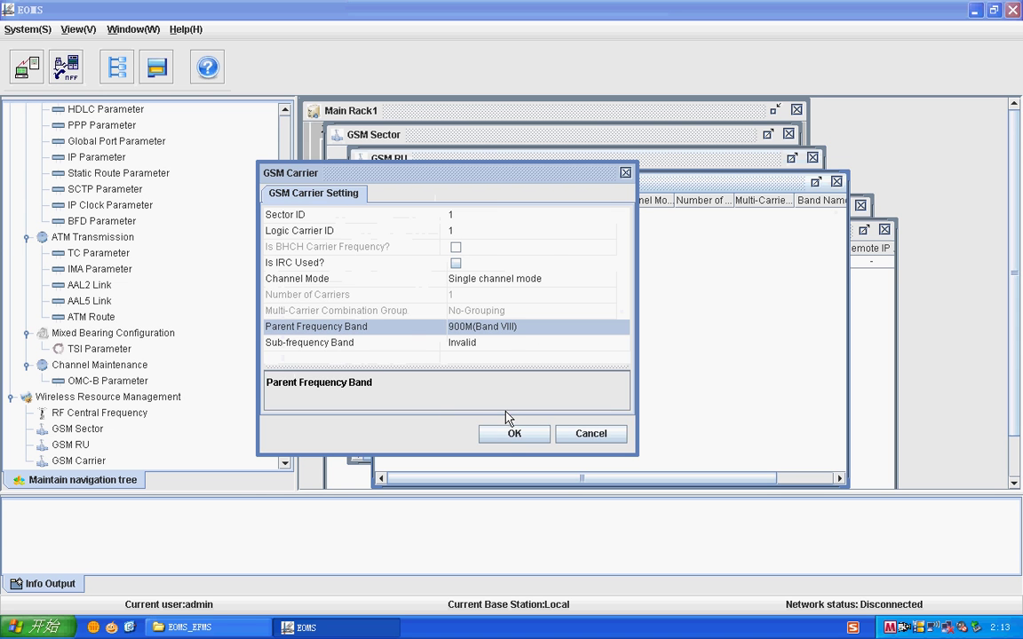
pyautogui.click(514, 433)
# Add a second GSM carrier with Sector ID 2, Logic Carrier ID 2 and Parent Frequency Band 900M(Band VIII)
pyautogui.rightClick(482, 243)
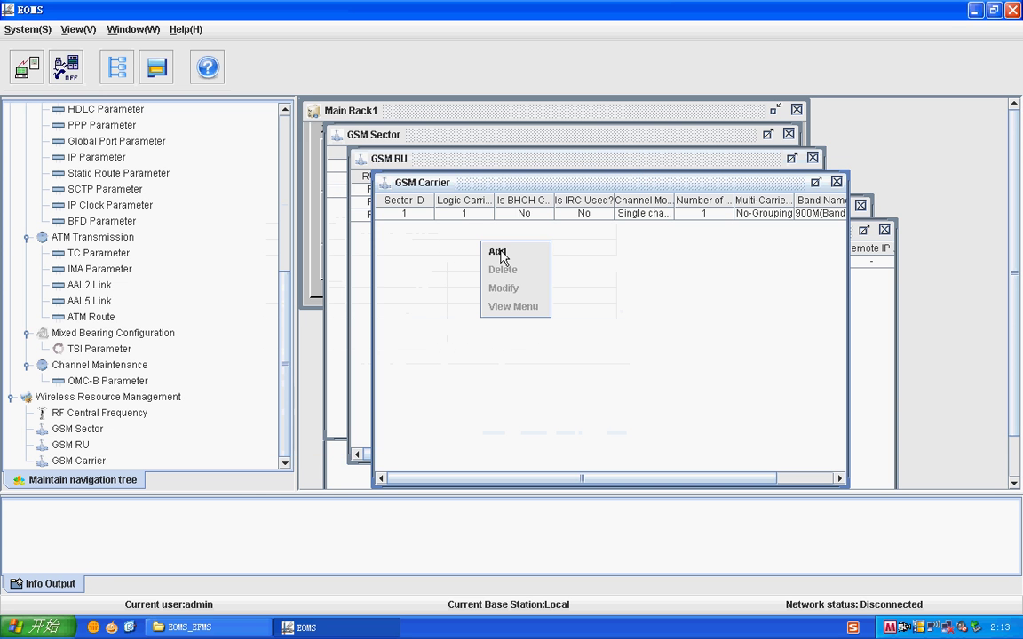
pyautogui.click(497, 252)
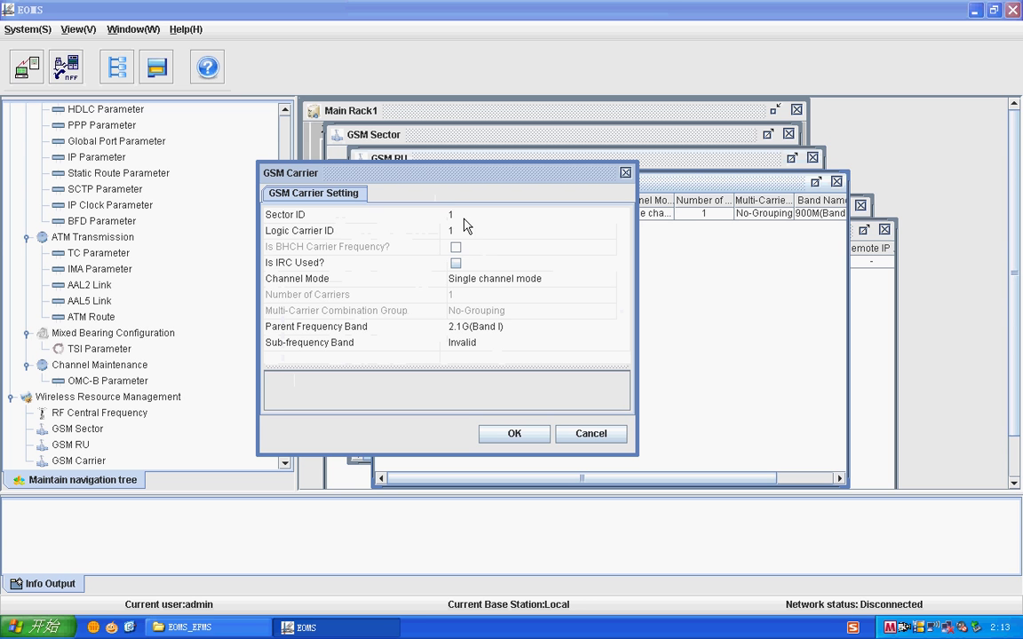
pyautogui.click(464, 220)
pyautogui.click(462, 241)
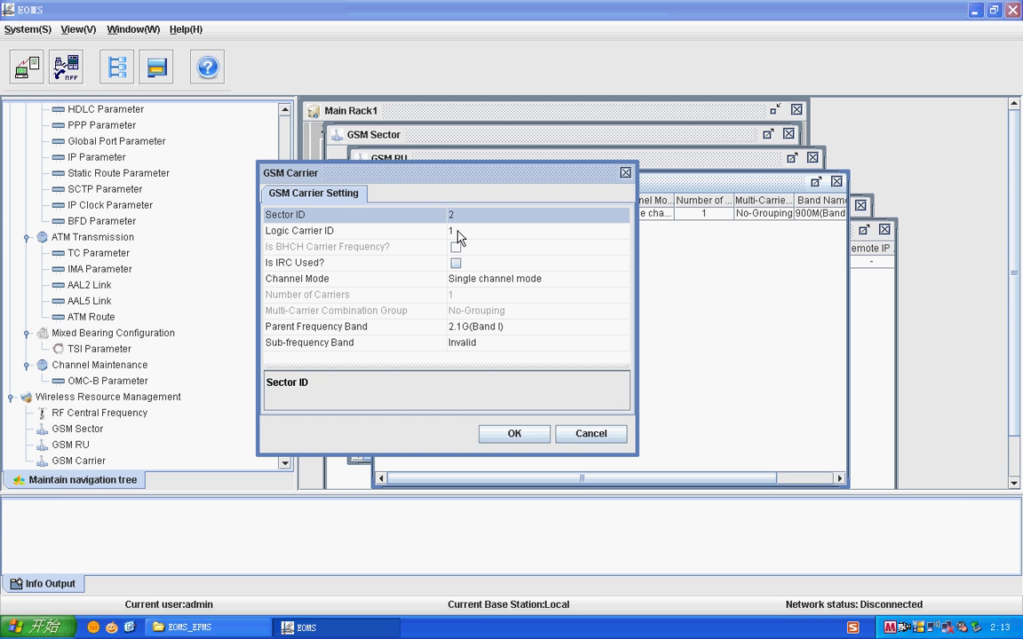
pyautogui.click(460, 232)
pyautogui.write('2')
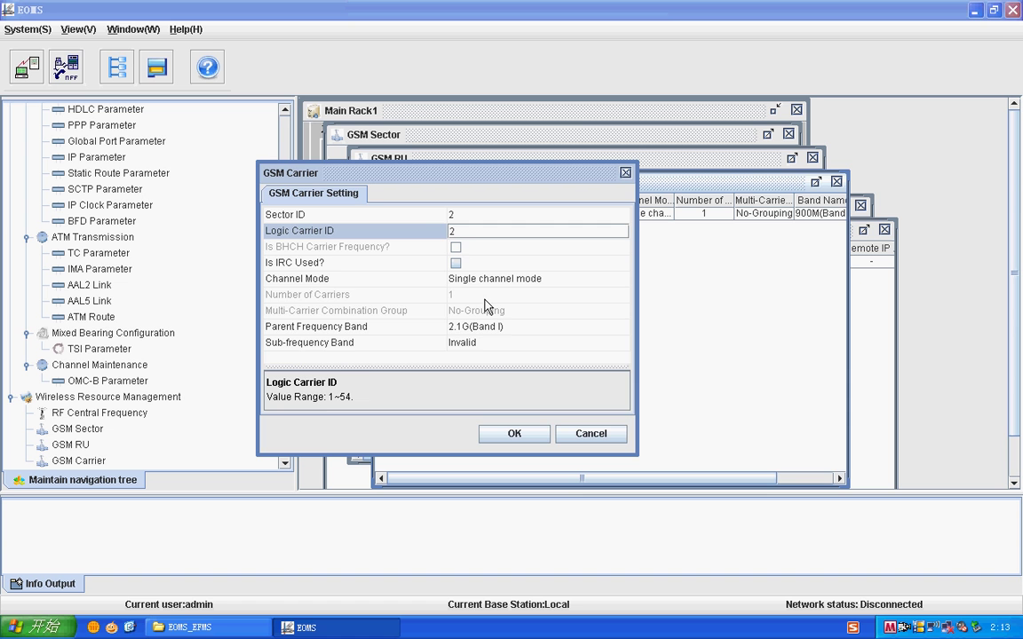
pyautogui.click(471, 327)
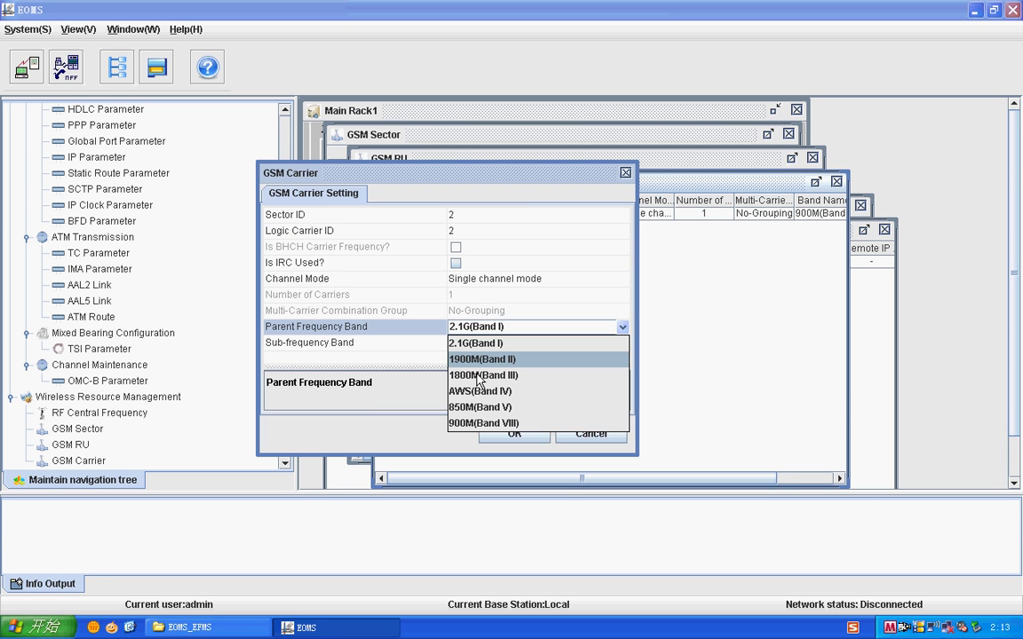
pyautogui.click(480, 424)
pyautogui.click(516, 433)
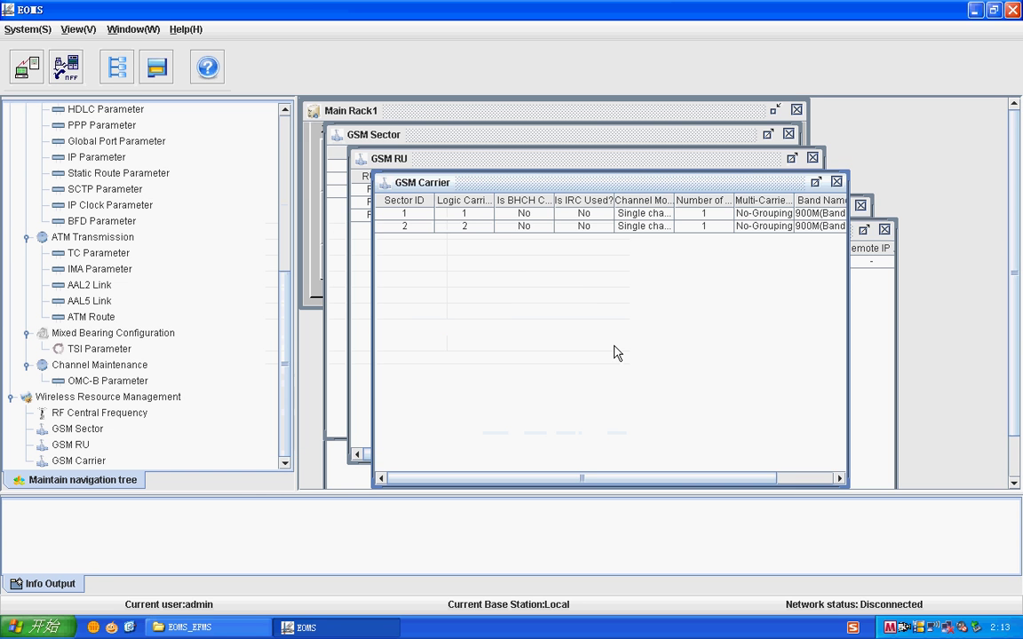
# Add a third GSM carrier with Sector ID 3, Logic Carrier ID 3 and Parent Frequency Band 900M(Band VIII)
pyautogui.rightClick(515, 271)
pyautogui.click(545, 282)
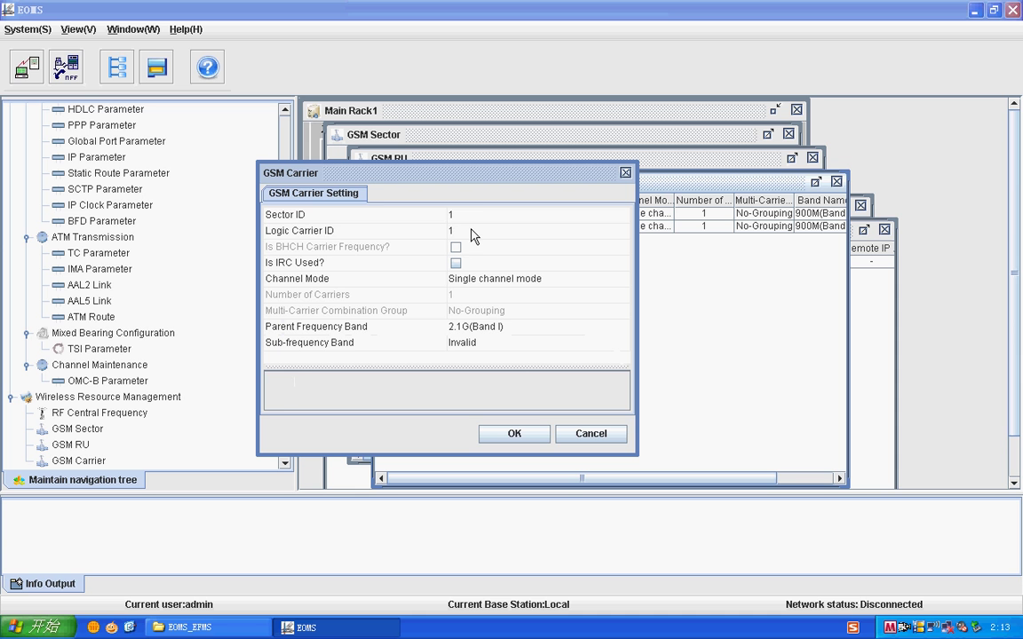
pyautogui.click(465, 232)
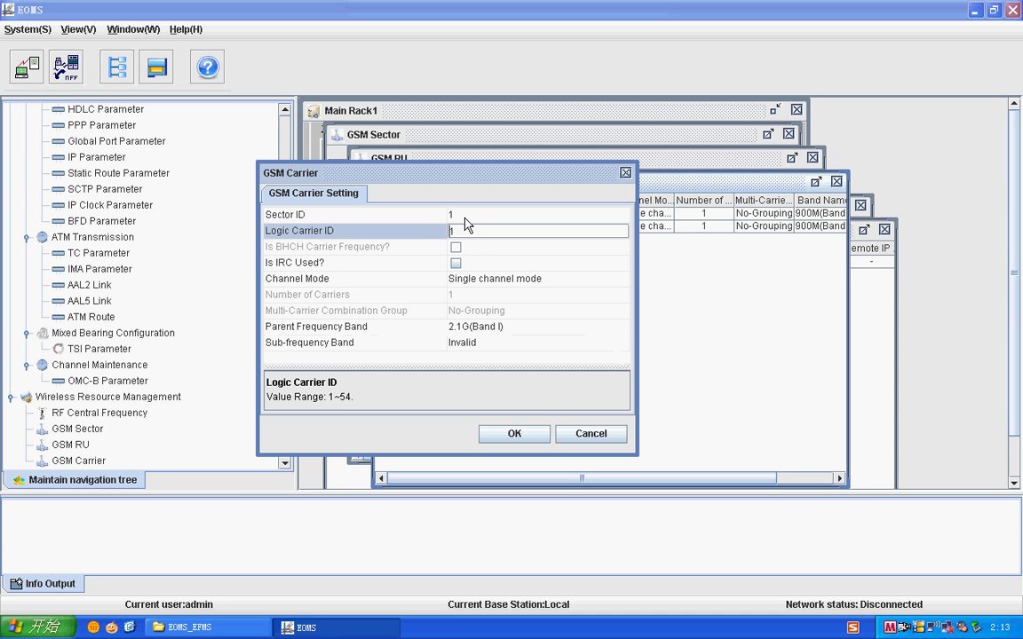
pyautogui.click(464, 215)
pyautogui.click(456, 256)
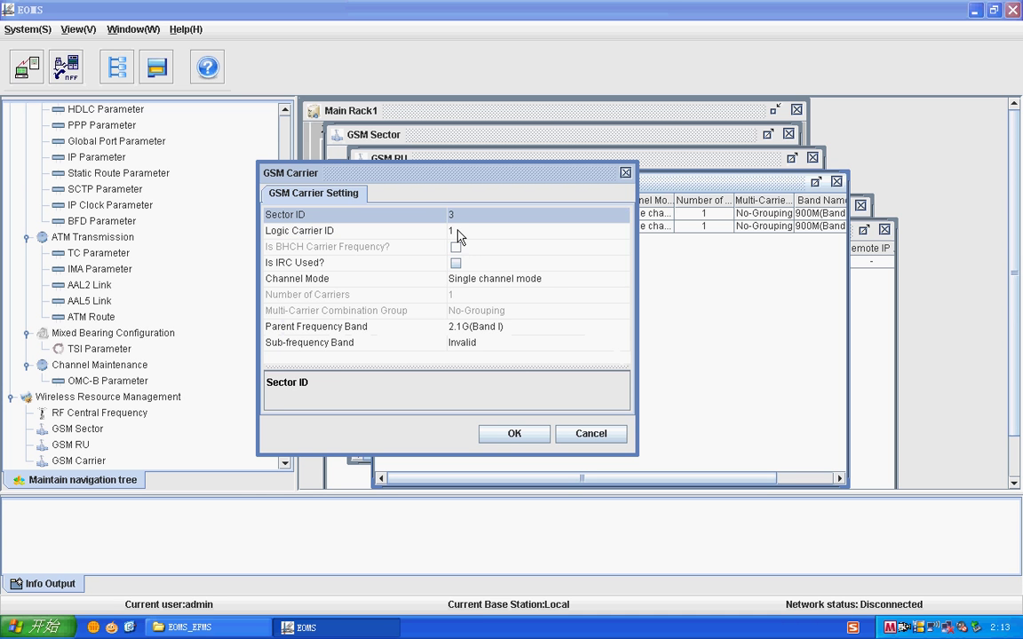
pyautogui.click(459, 232)
pyautogui.click(473, 232)
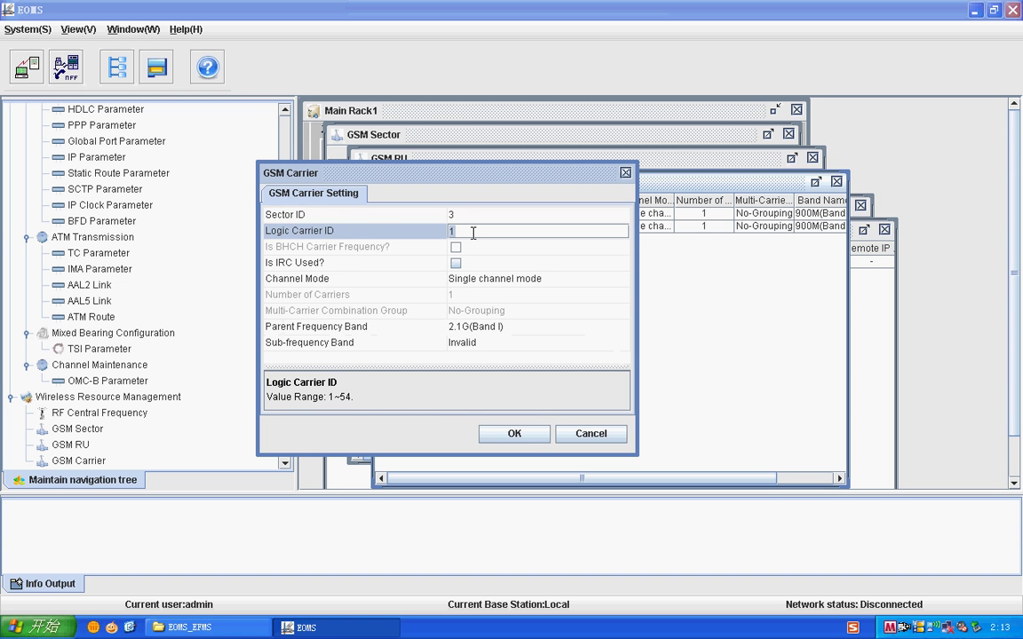
pyautogui.write('3')
pyautogui.click(489, 327)
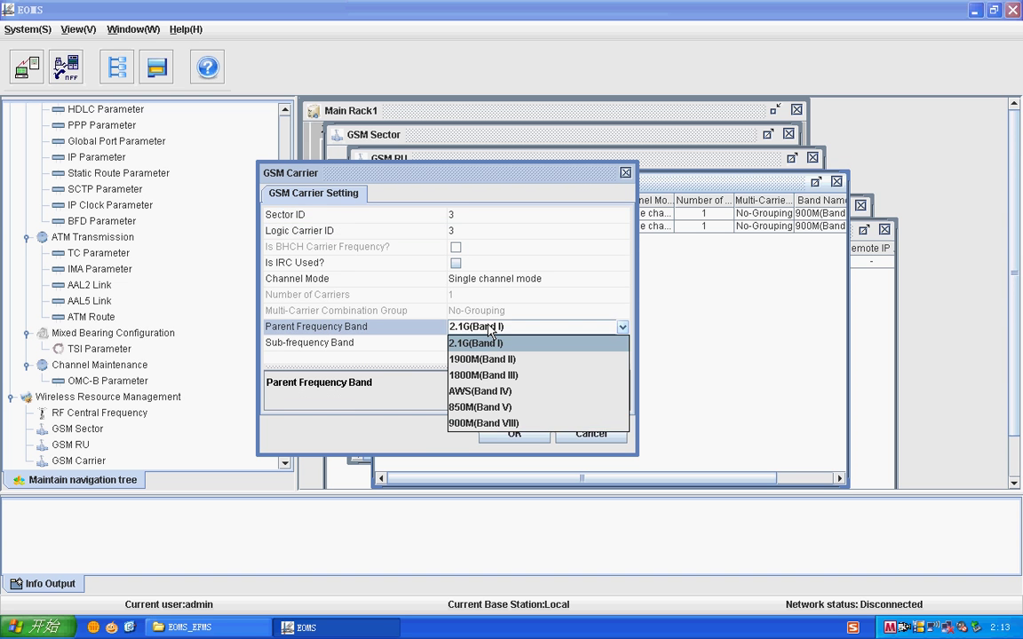
pyautogui.click(484, 423)
pyautogui.click(515, 434)
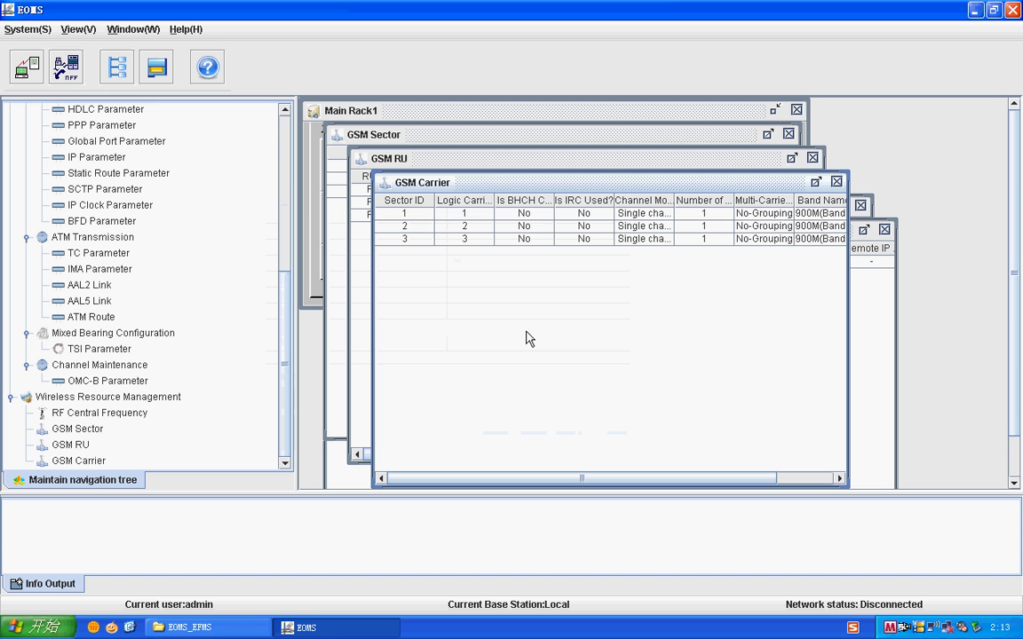
# Close all open GSM, IP, Global Port, PPP and HDLC parameter windows, leaving only Main Rack1 open
pyautogui.click(466, 227)
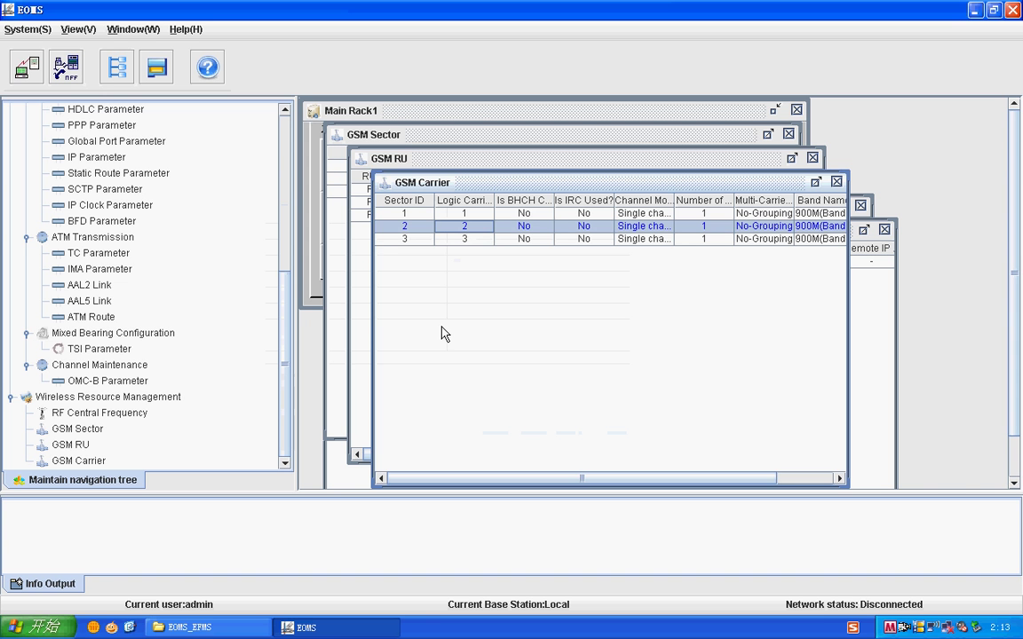
pyautogui.click(836, 182)
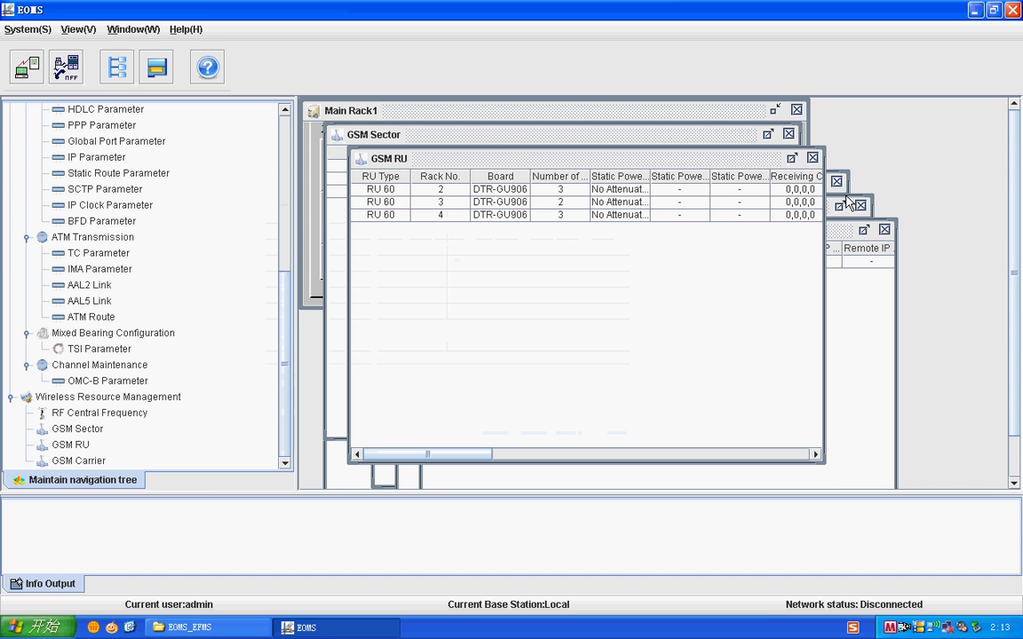
pyautogui.click(812, 157)
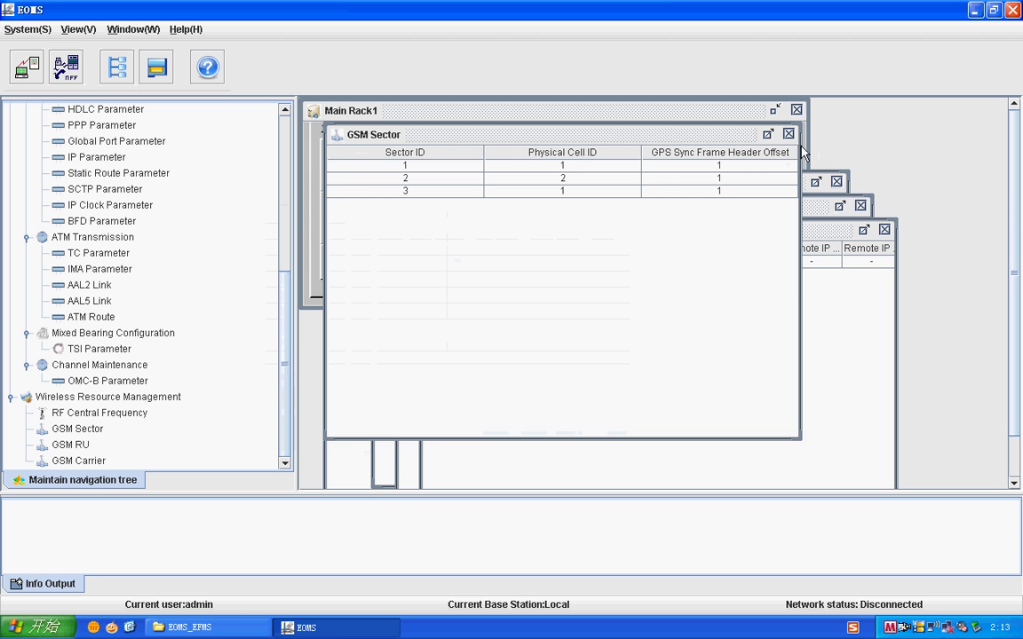
pyautogui.click(789, 134)
pyautogui.click(884, 229)
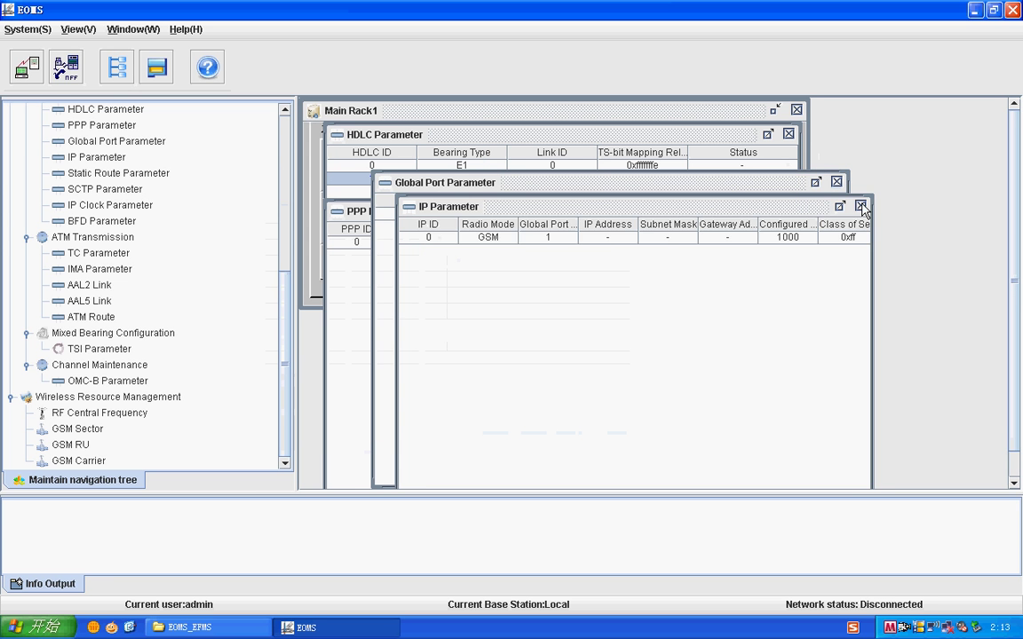
pyautogui.click(861, 207)
pyautogui.click(836, 182)
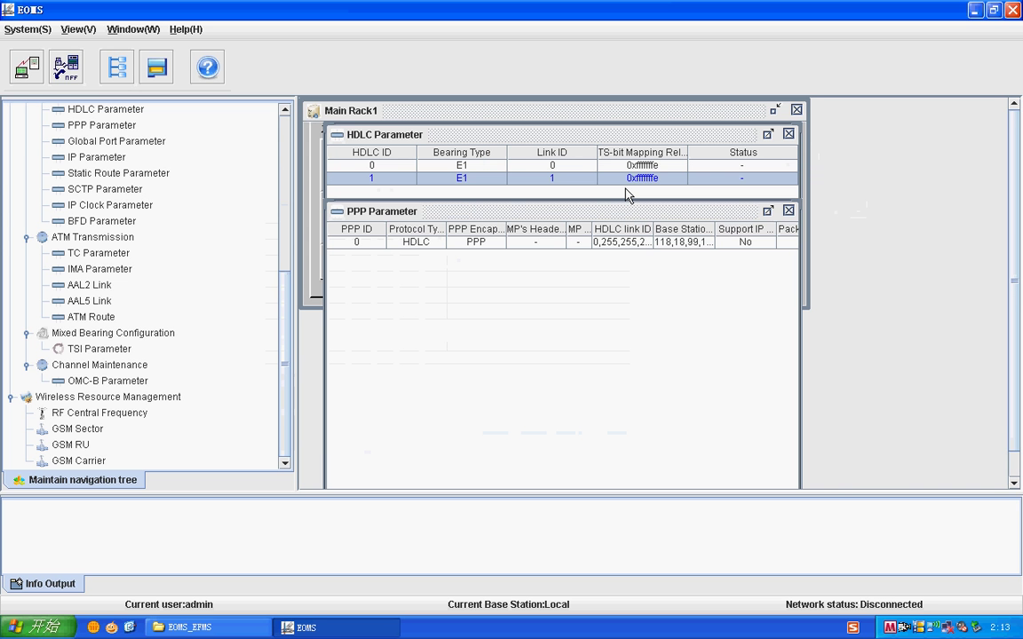
pyautogui.click(788, 210)
pyautogui.click(789, 134)
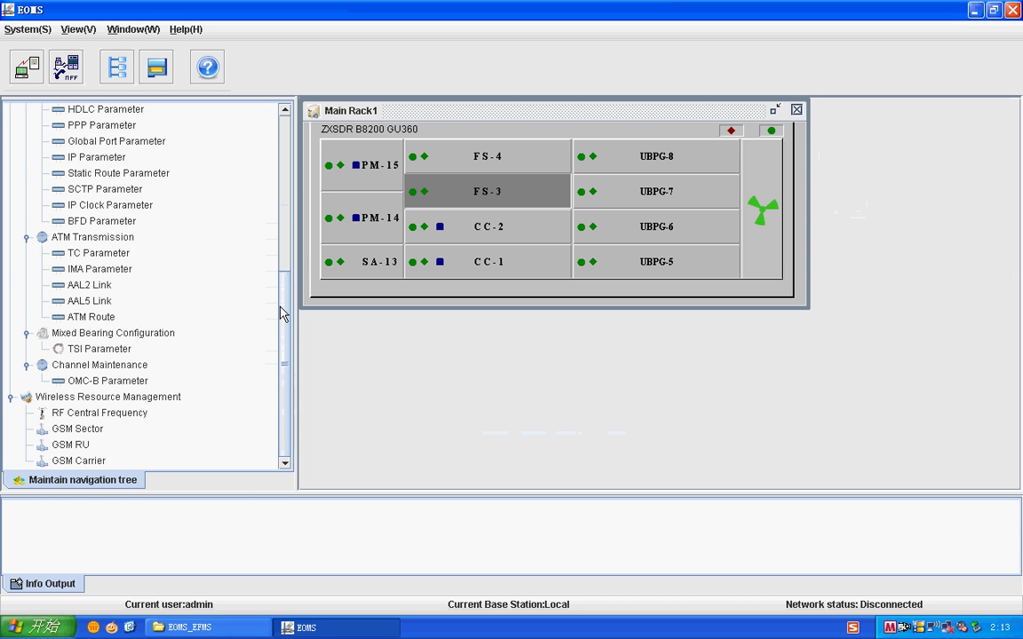
# Add an Ethernet parameter record for board CC with Ethernet Port ID 0, Self Adaptive mode and 100,000 kbps bandwidth
pyautogui.moveTo(280, 311); pyautogui.dragTo(288, 216)
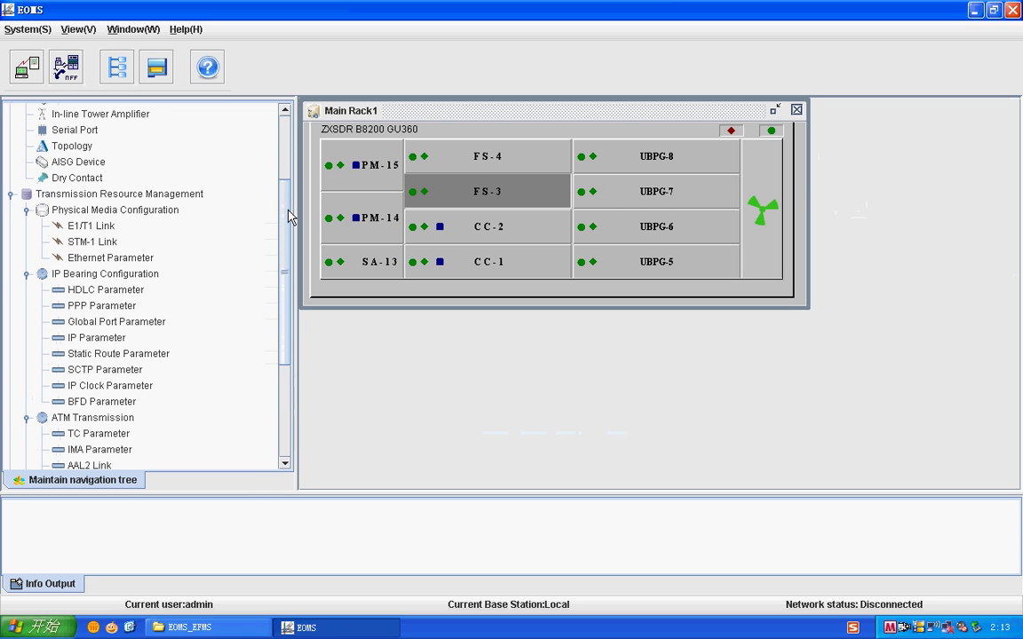
pyautogui.doubleClick(89, 258)
pyautogui.rightClick(409, 171)
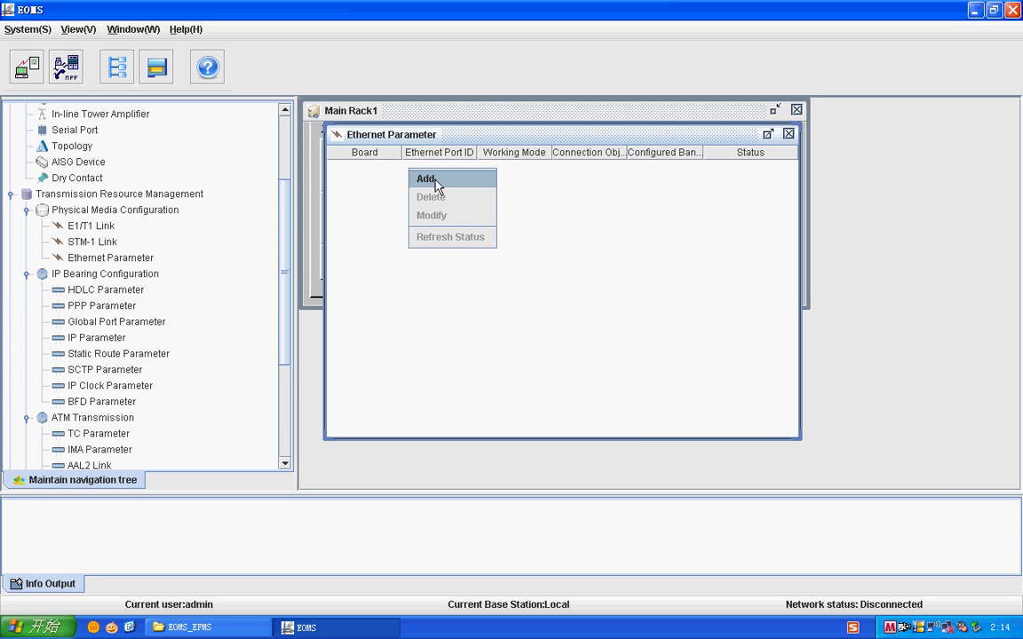
pyautogui.click(427, 181)
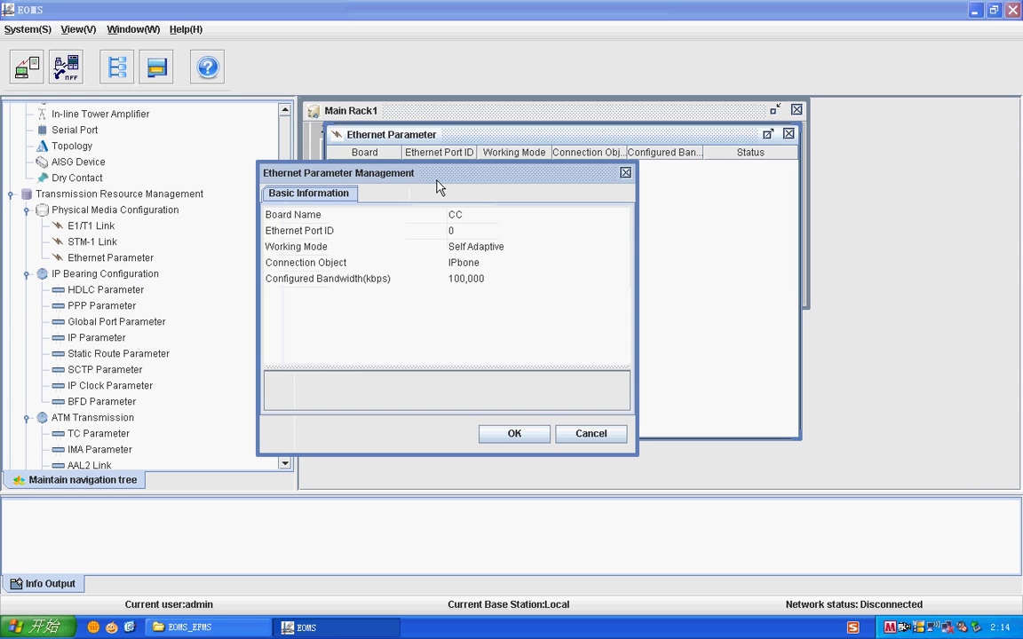
pyautogui.click(464, 231)
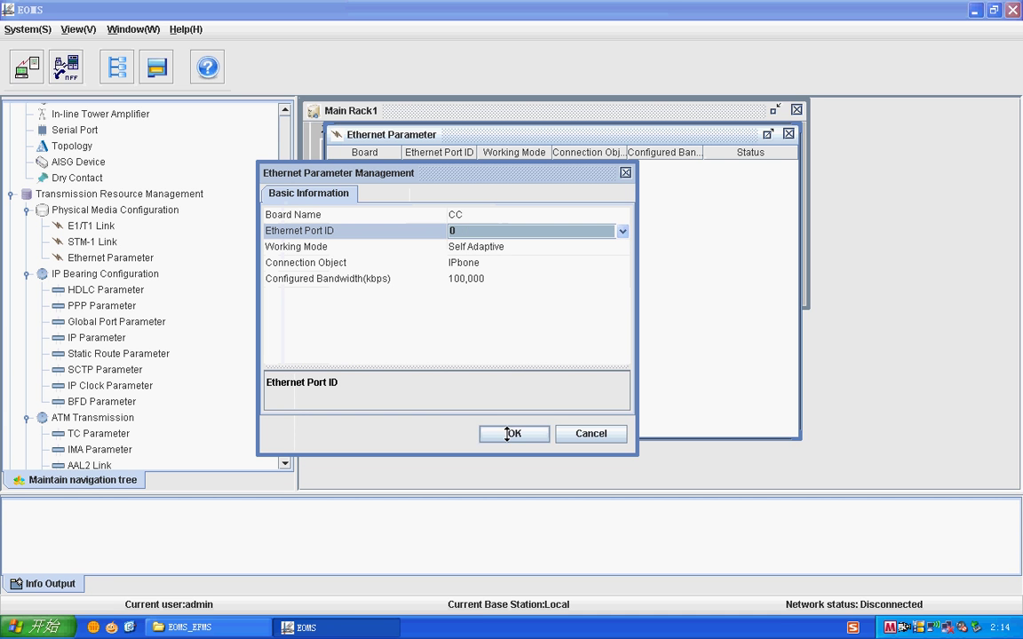
pyautogui.click(510, 433)
# Try to add a second Ethernet parameter record
pyautogui.rightClick(477, 270)
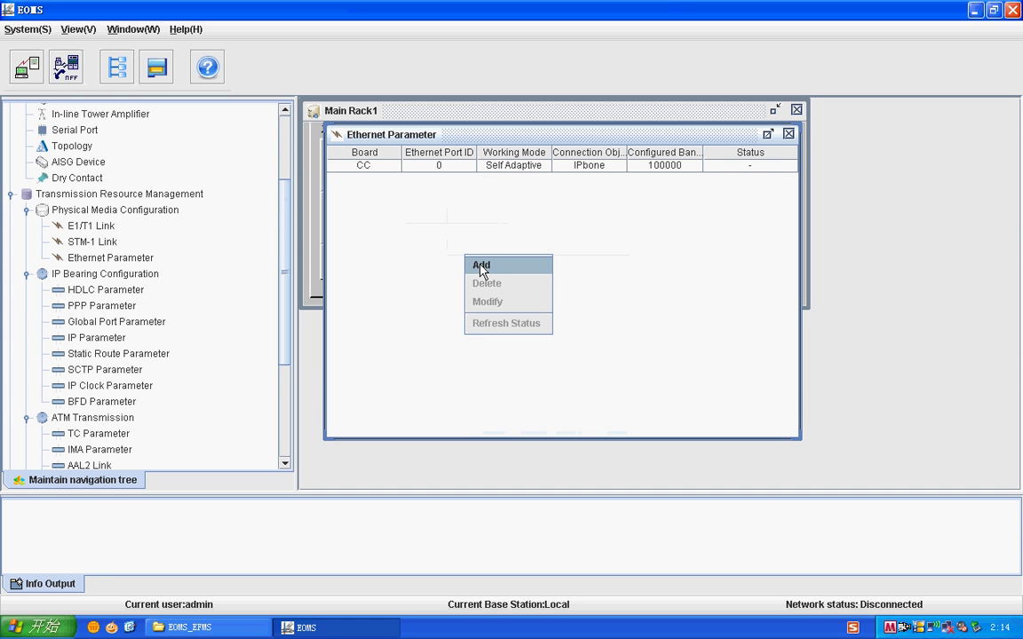
pyautogui.click(480, 266)
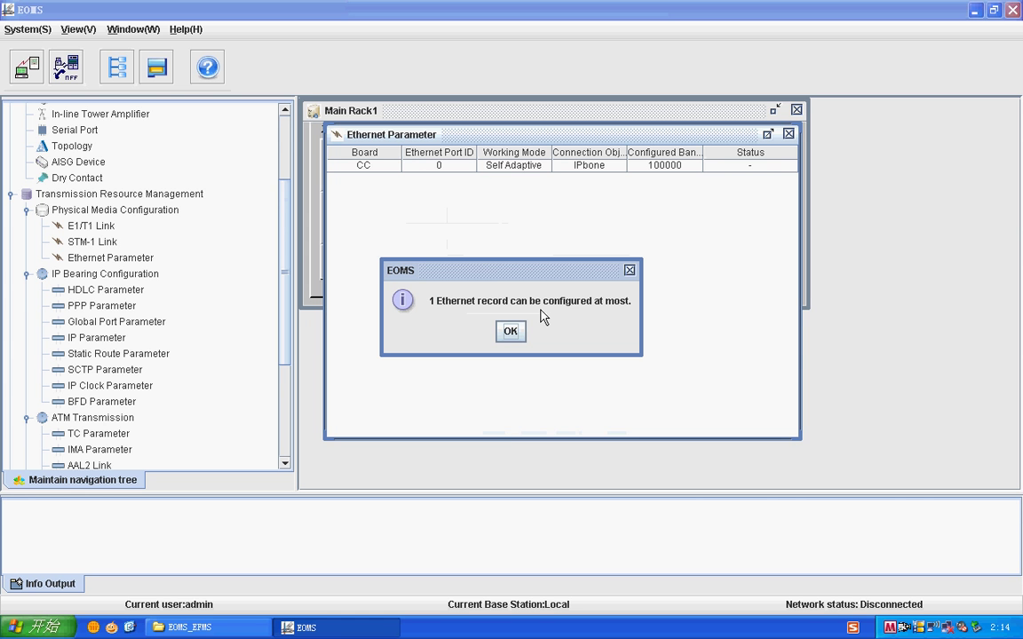
pyautogui.click(512, 332)
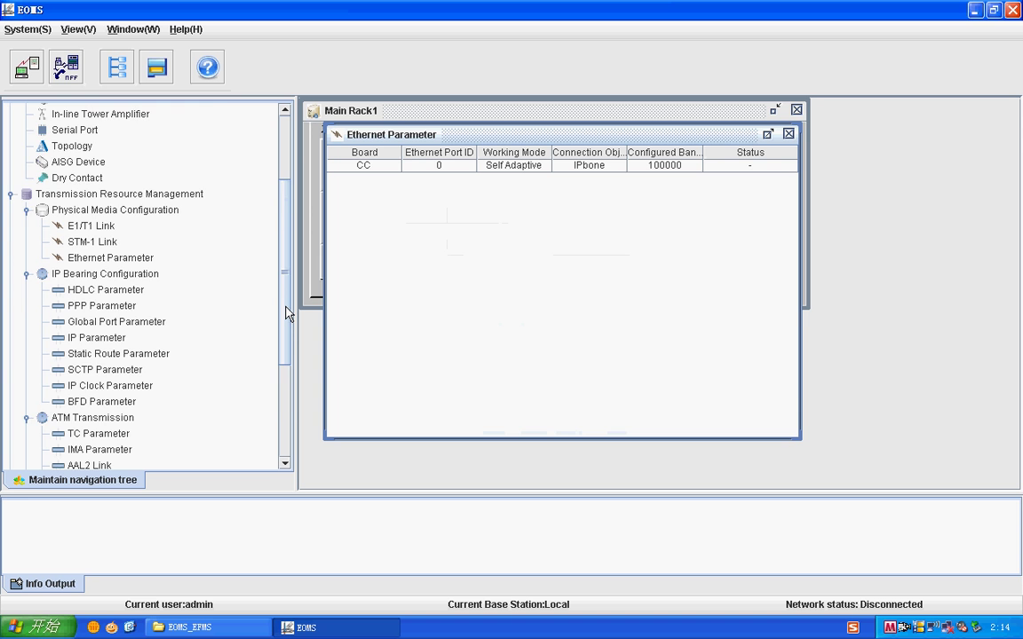
# Add a Global Port Parameter record with working mode IP over Ethernet, link layer port ID 0 and no VLAN
pyautogui.scroll(-2, 286, 313)
pyautogui.click(111, 247)
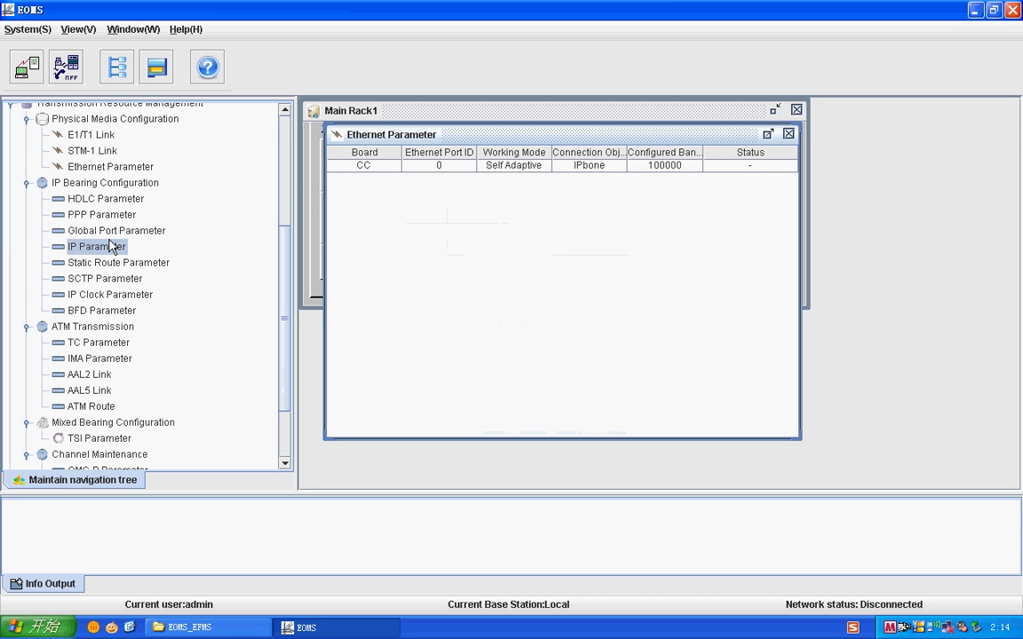
pyautogui.doubleClick(107, 232)
pyautogui.rightClick(500, 228)
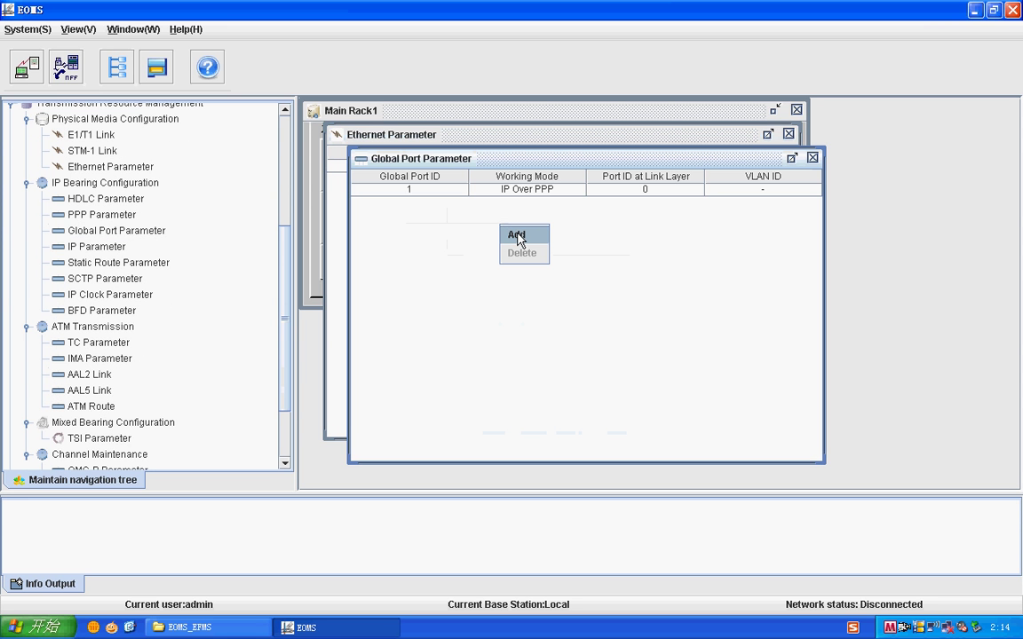
pyautogui.click(518, 236)
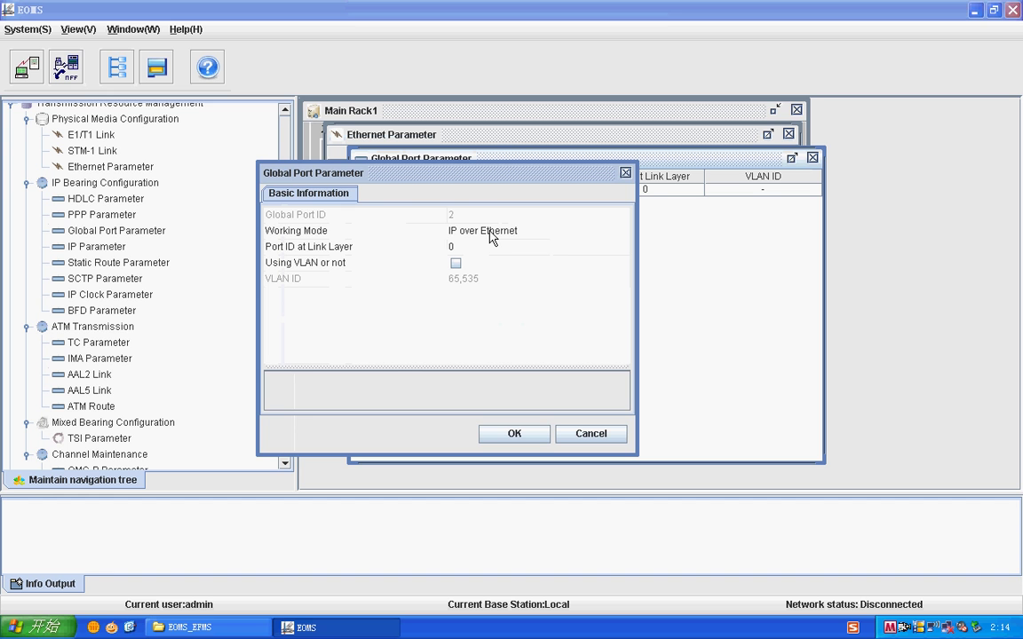
pyautogui.click(514, 435)
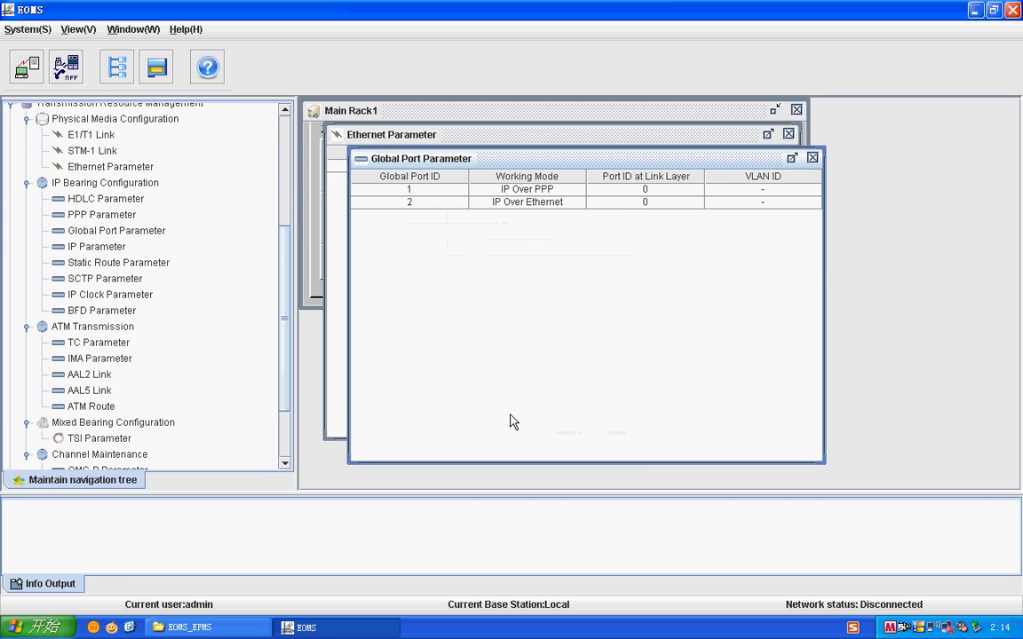
# Start a new GSM IP parameter record on global port 2 (ETH 0) and set its IP address to 118.18.99.101
pyautogui.click(99, 279)
pyautogui.click(98, 248)
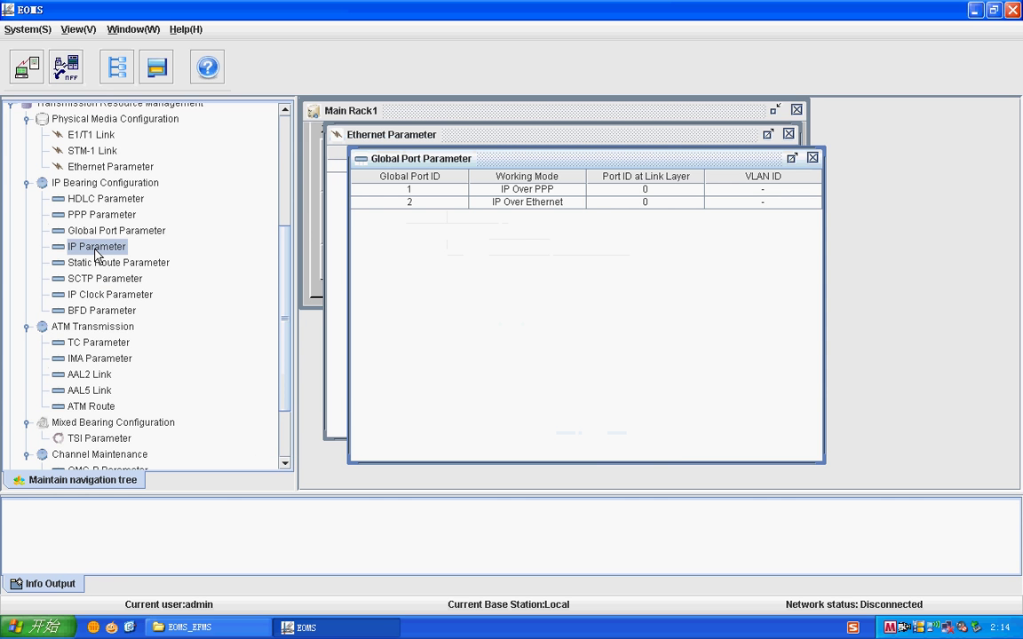
pyautogui.rightClick(521, 246)
pyautogui.click(534, 254)
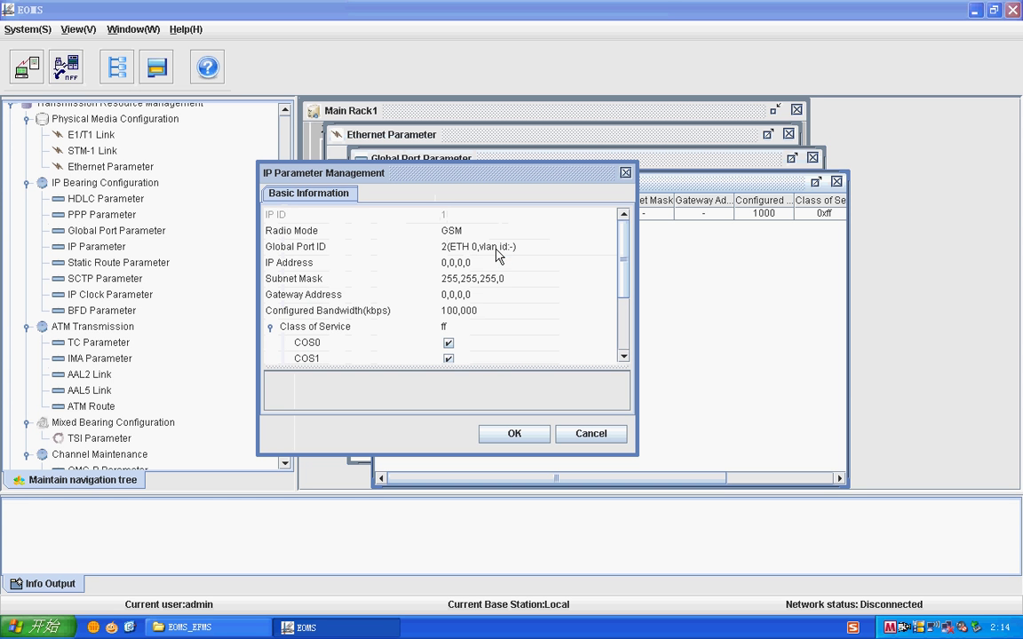
pyautogui.click(469, 265)
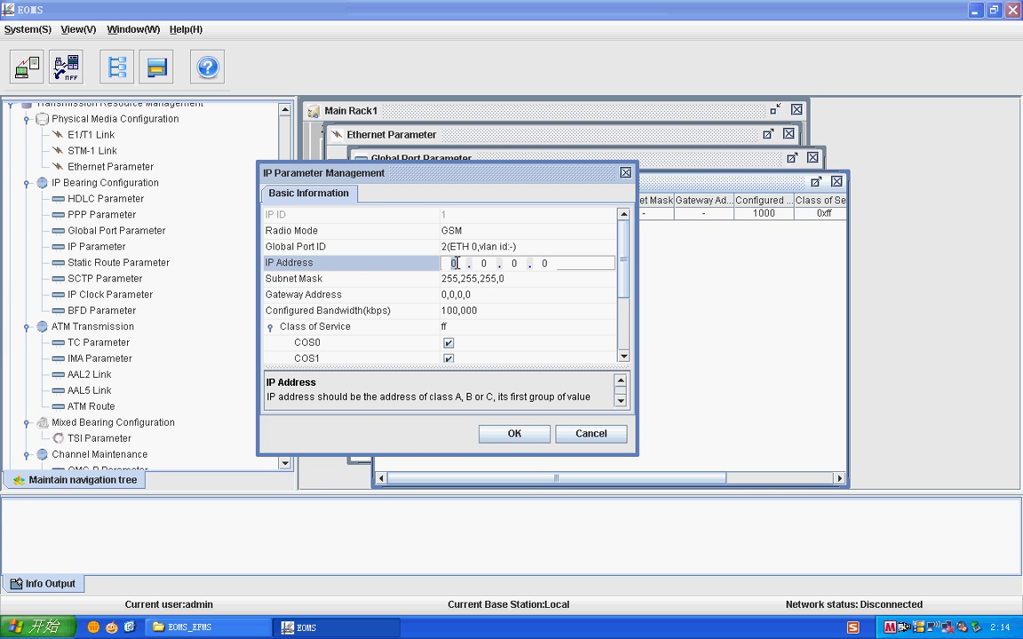
pyautogui.write('11')
pyautogui.write('3')
pyautogui.press('BackSpace')
pyautogui.write('18.99.101')
pyautogui.press('Return')
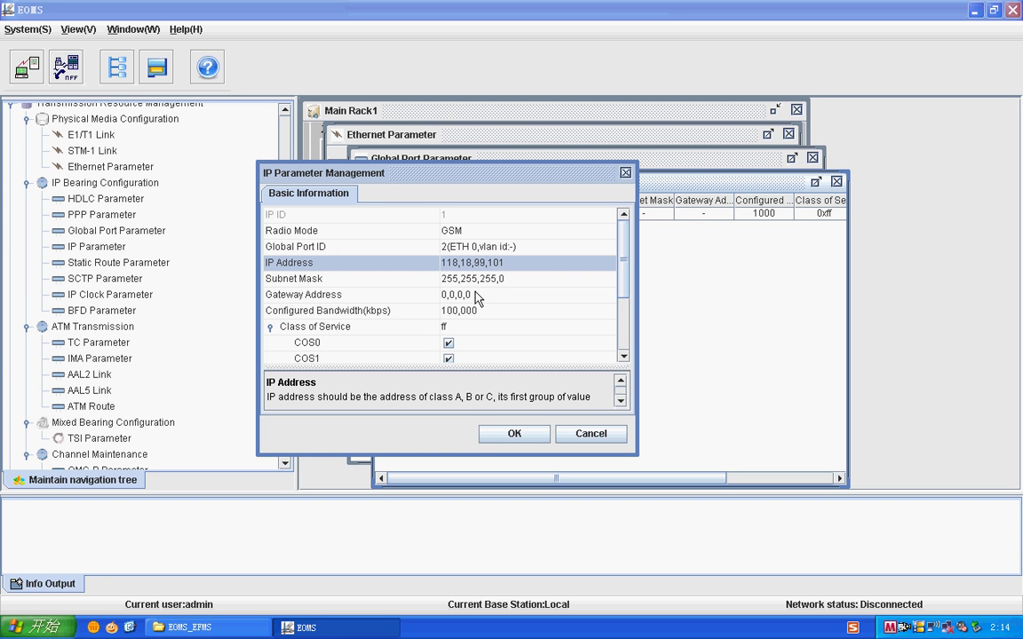
# Set the new IP record's gateway address to 139.0.31.254, try to save it, and discard the record
pyautogui.click(475, 296)
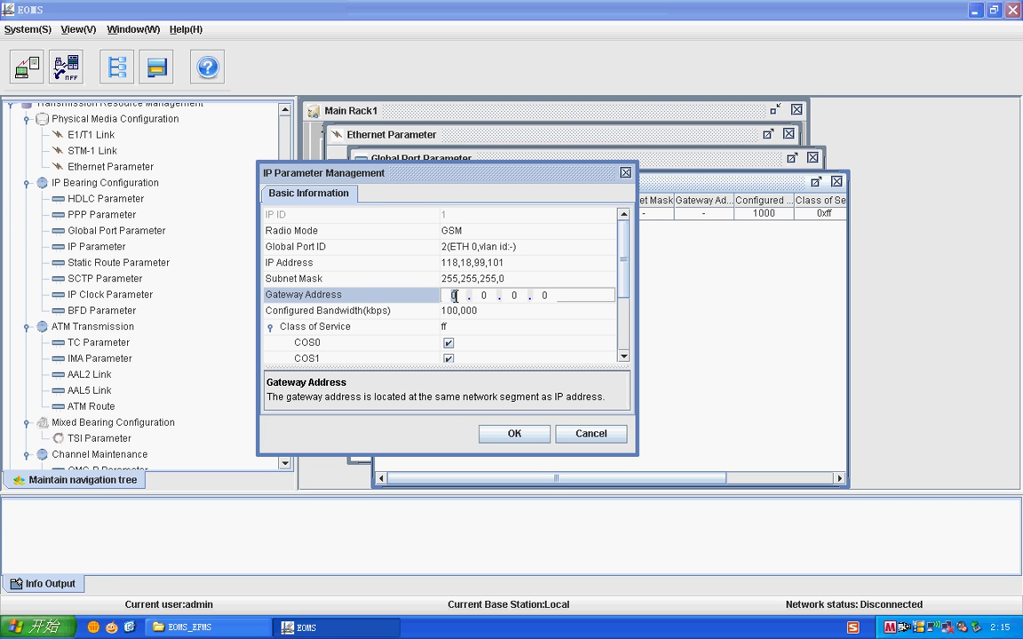
pyautogui.write('139')
pyautogui.press('.')
pyautogui.write('31')
pyautogui.press('.')
pyautogui.write('254')
pyautogui.press('Return')
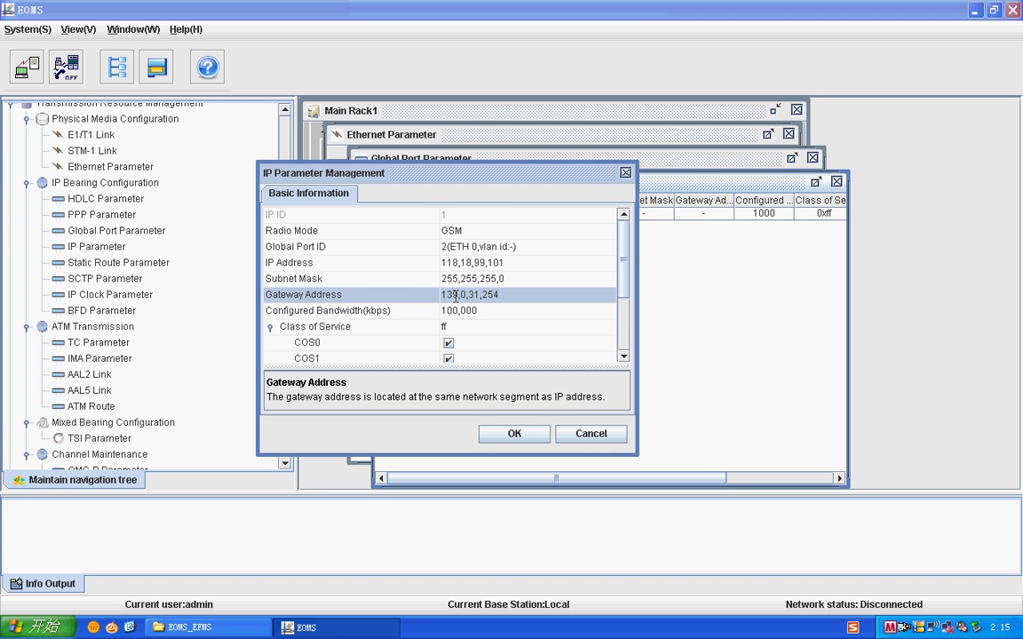
pyautogui.scroll(-1, 624, 324)
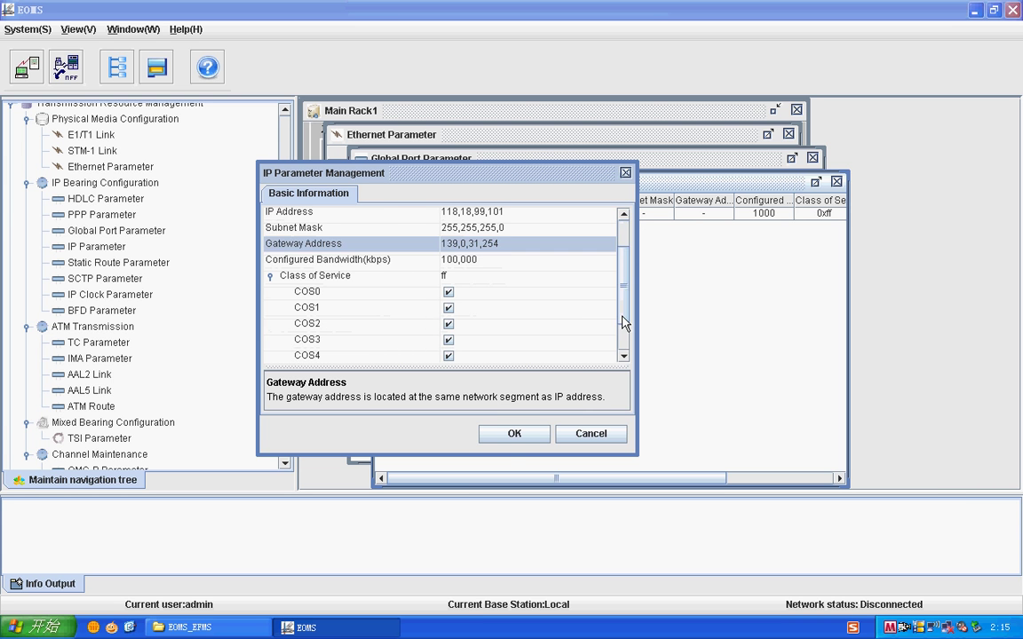
pyautogui.scroll(-1, 624, 324)
pyautogui.click(510, 437)
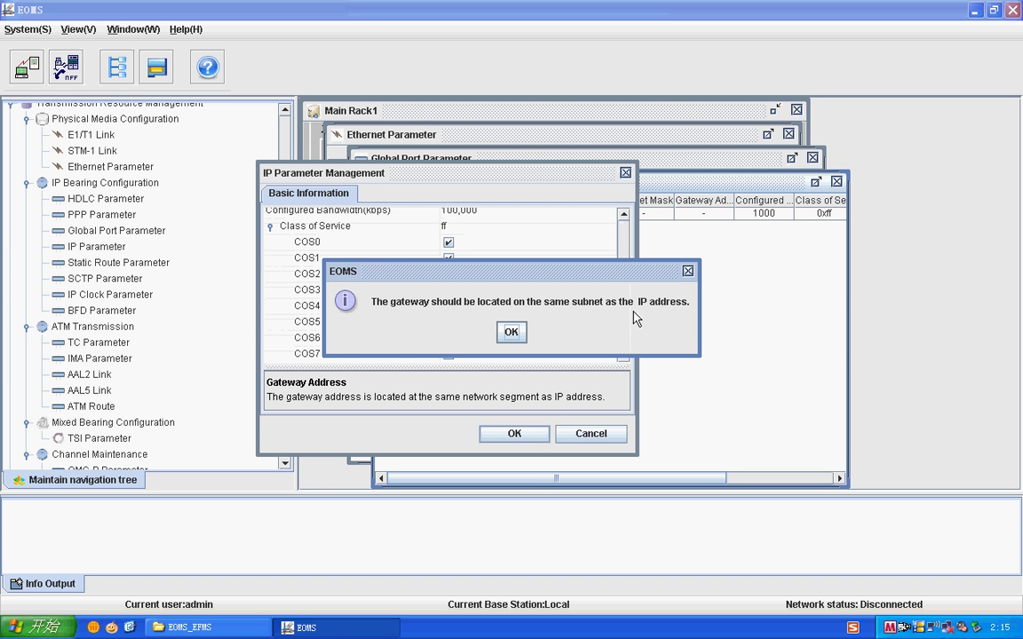
pyautogui.click(512, 334)
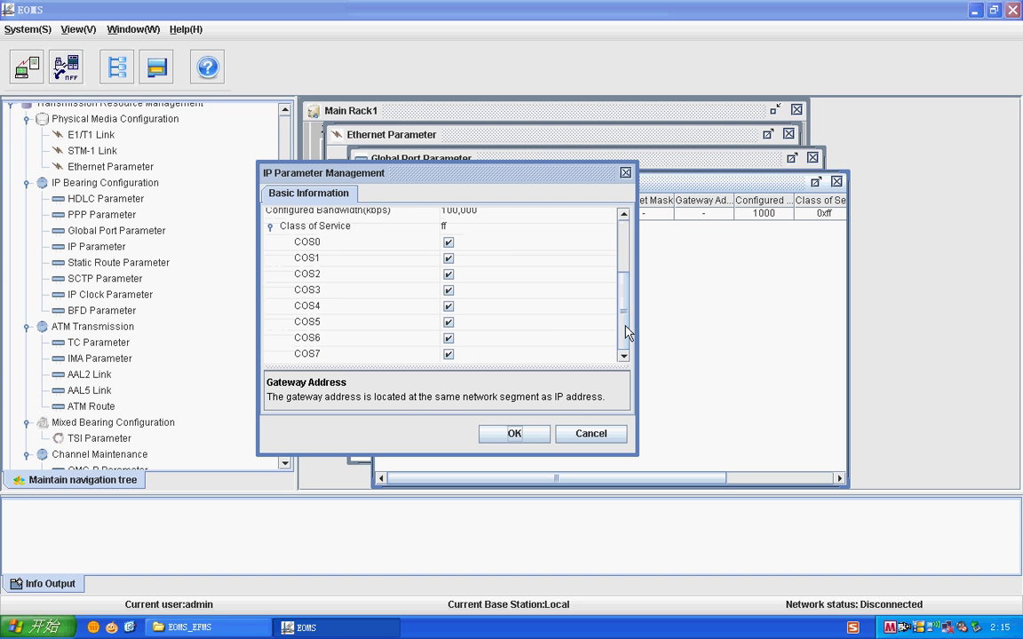
pyautogui.scroll(3, 503, 281)
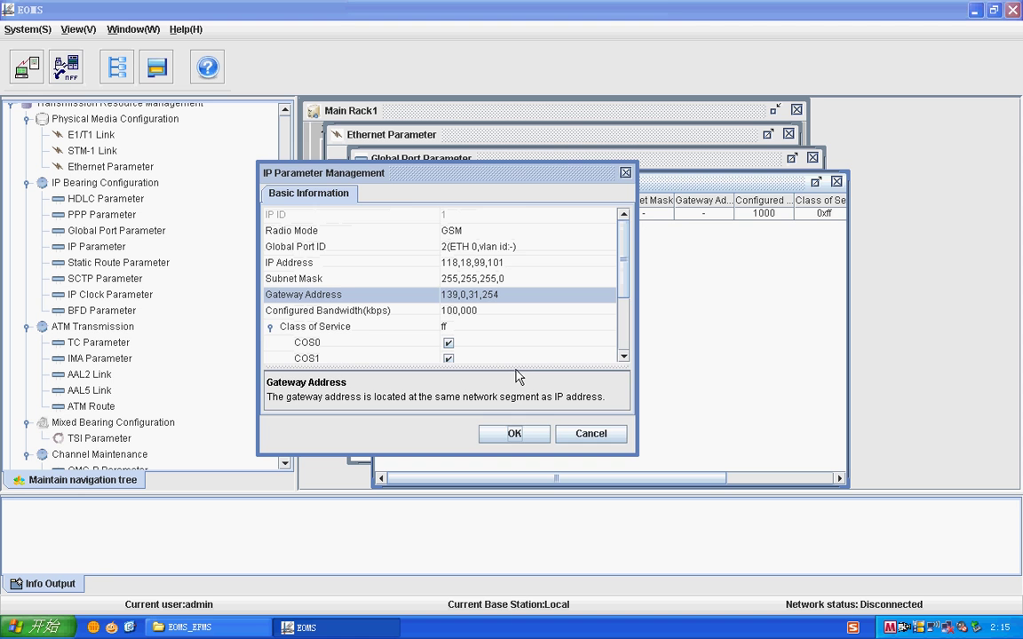
pyautogui.click(591, 433)
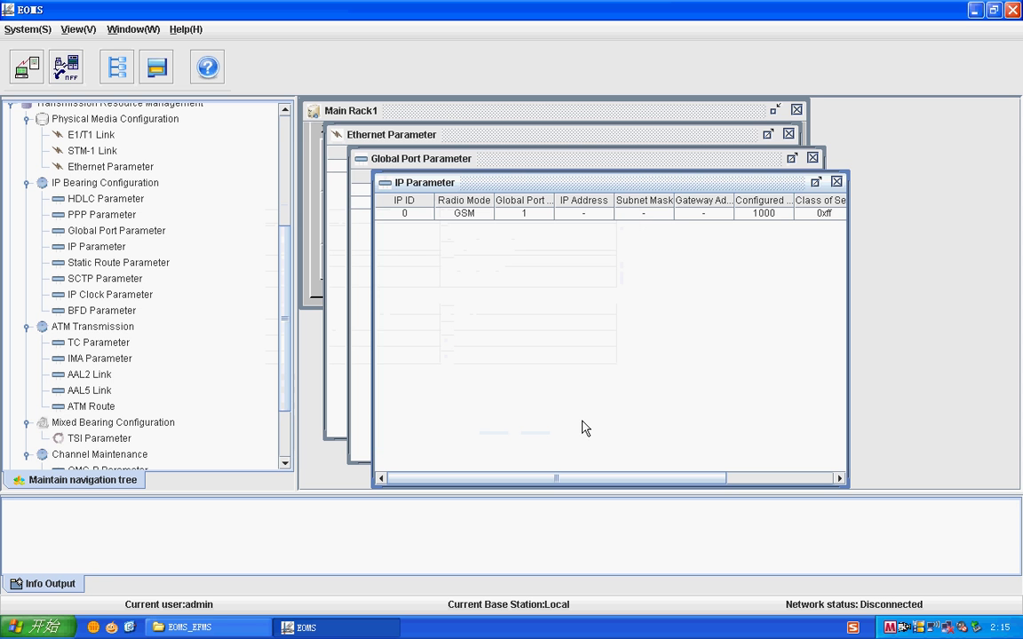
# Review the settings of the existing IP parameter record with IP ID 0 without changing them
pyautogui.rightClick(523, 222)
pyautogui.click(552, 263)
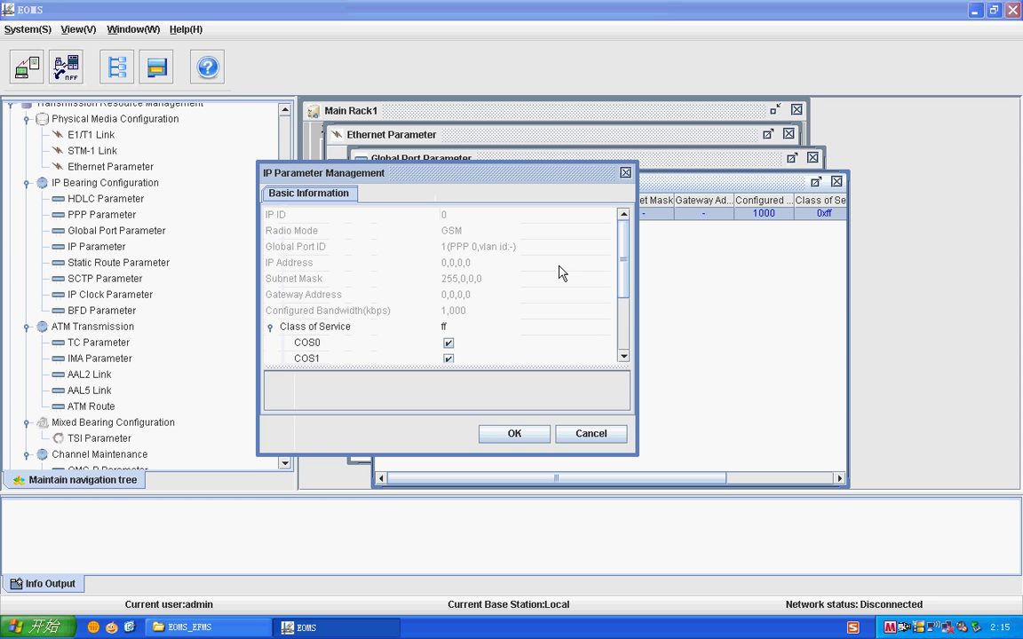
pyautogui.moveTo(621, 274); pyautogui.dragTo(470, 278)
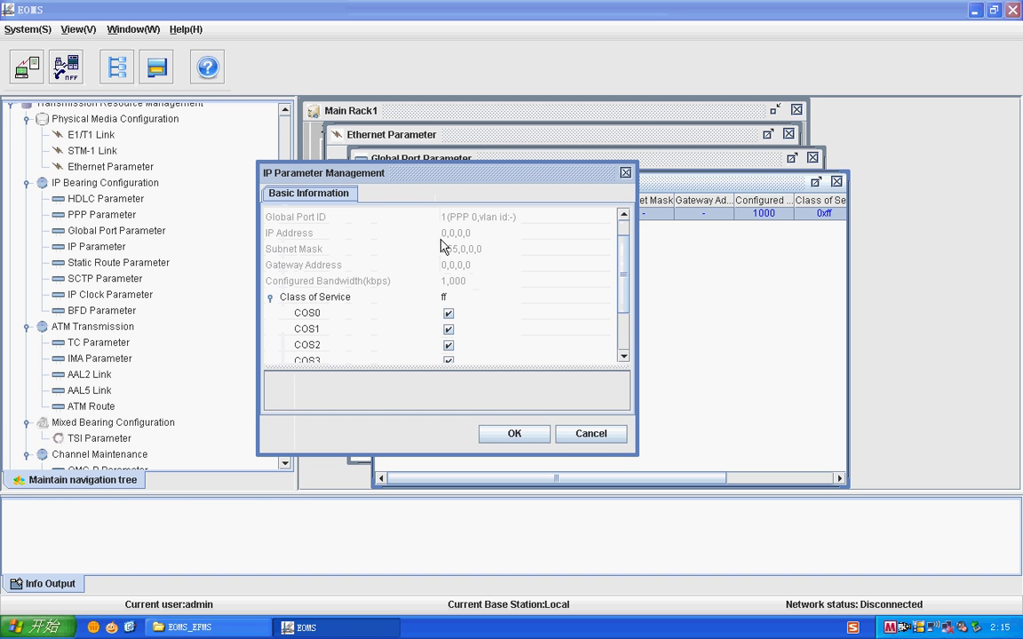
pyautogui.click(587, 437)
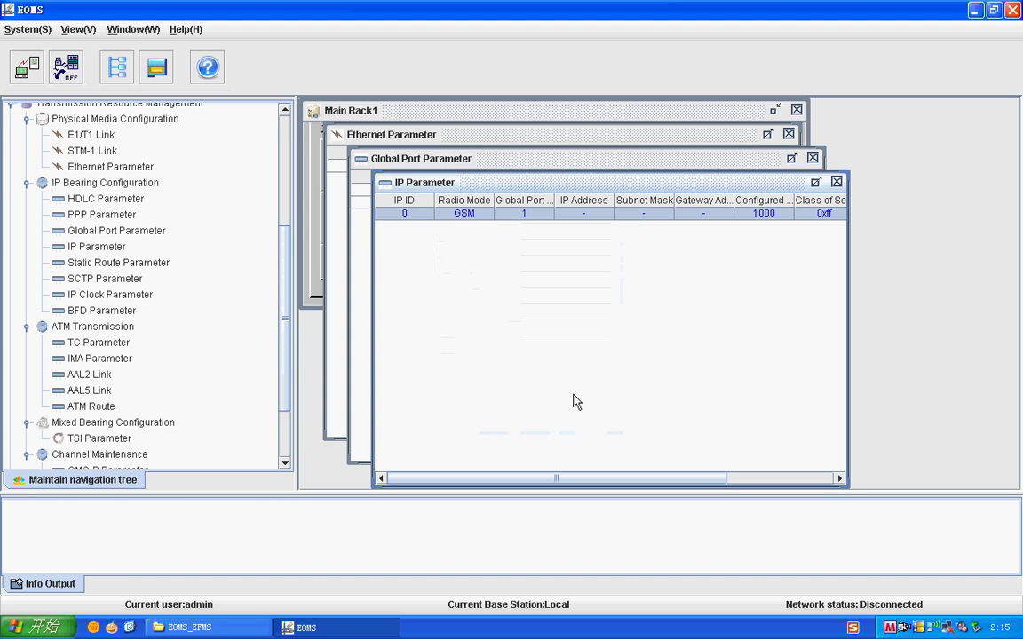
pyautogui.rightClick(526, 213)
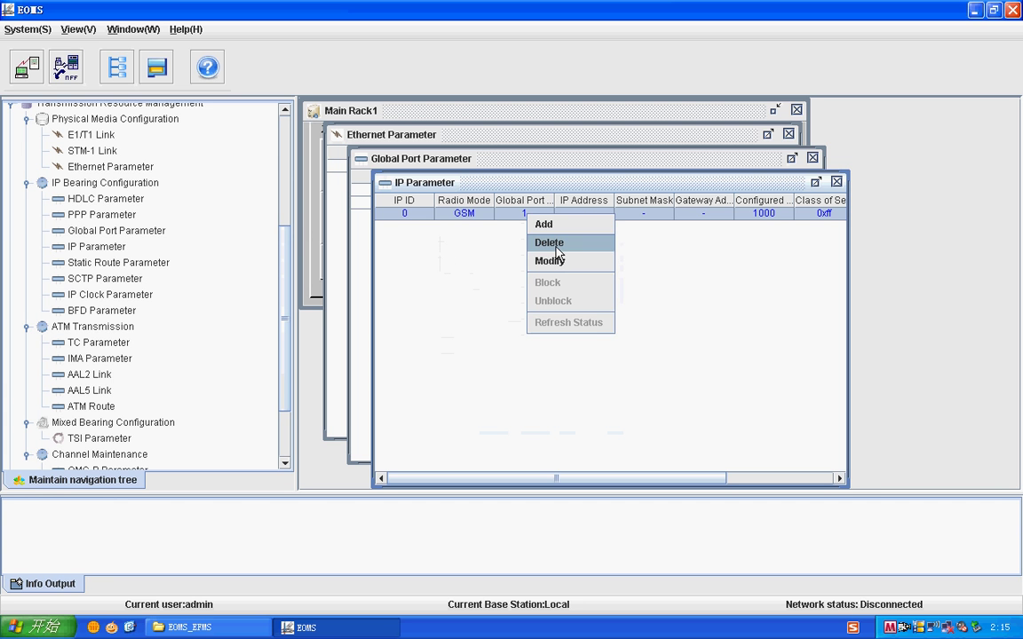
pyautogui.click(441, 252)
# Start a new GSM SCTP parameter record with remote port ID 14595 and Remote IP Address 1 set to 119.19.1.1
pyautogui.click(102, 296)
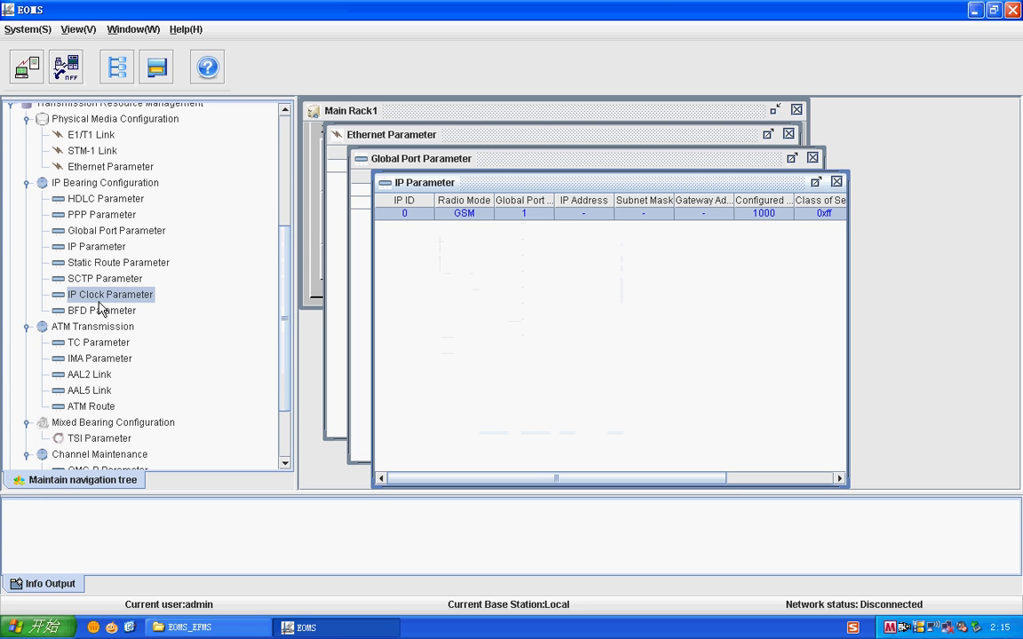
pyautogui.click(94, 281)
pyautogui.doubleClick(94, 281)
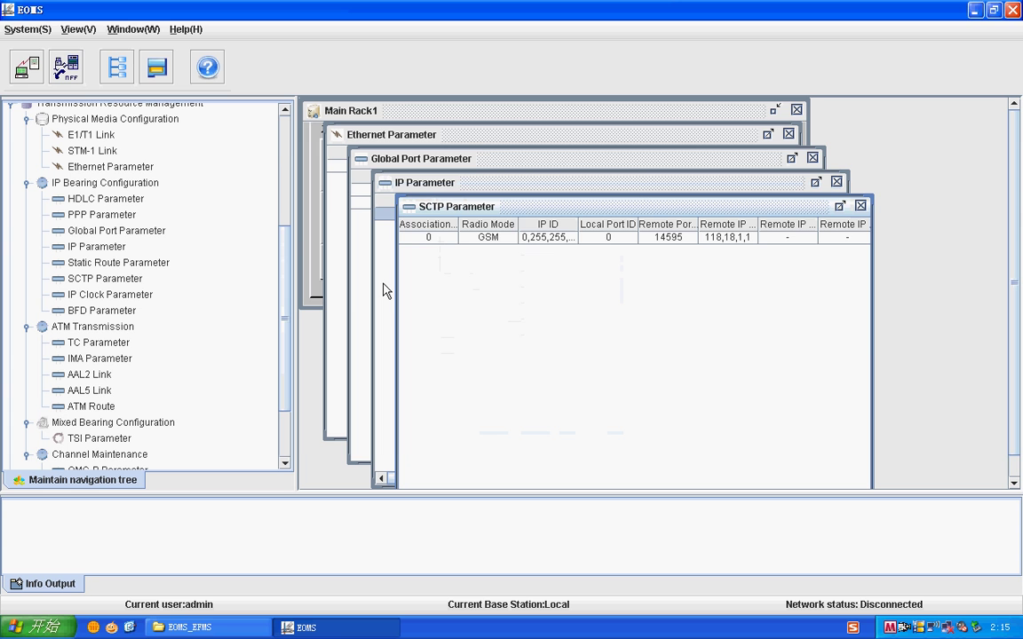
pyautogui.rightClick(450, 284)
pyautogui.click(472, 298)
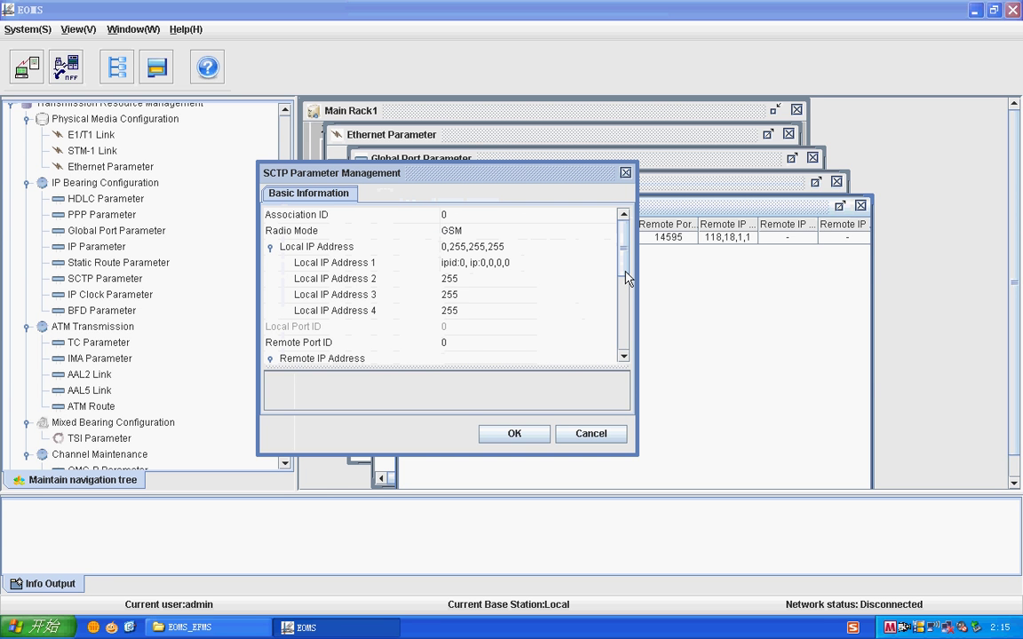
pyautogui.moveTo(626, 278); pyautogui.dragTo(557, 304)
pyautogui.click(453, 271)
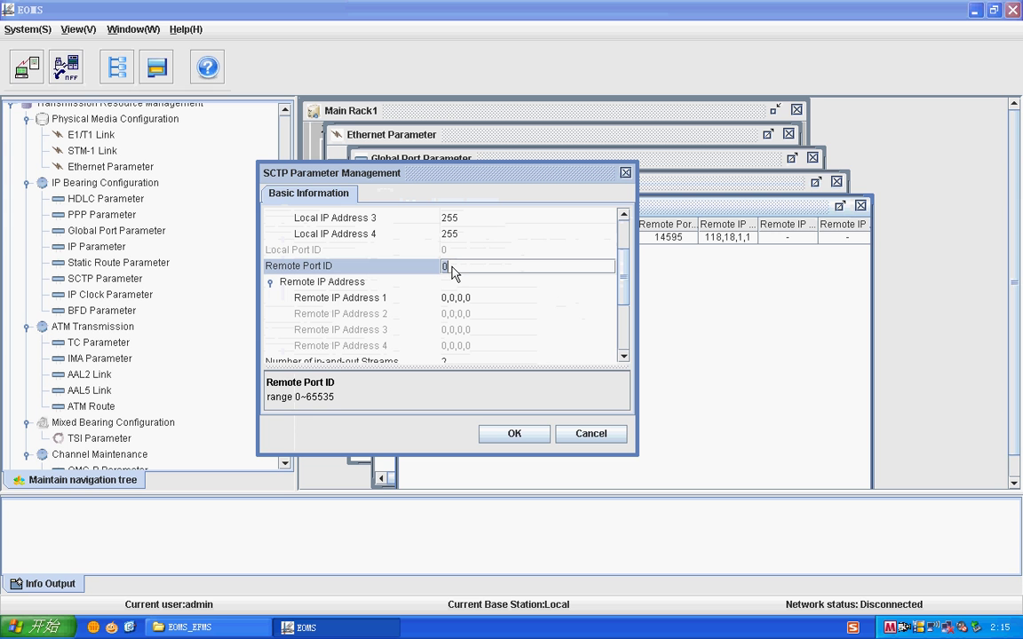
pyautogui.write('14595')
pyautogui.click(449, 298)
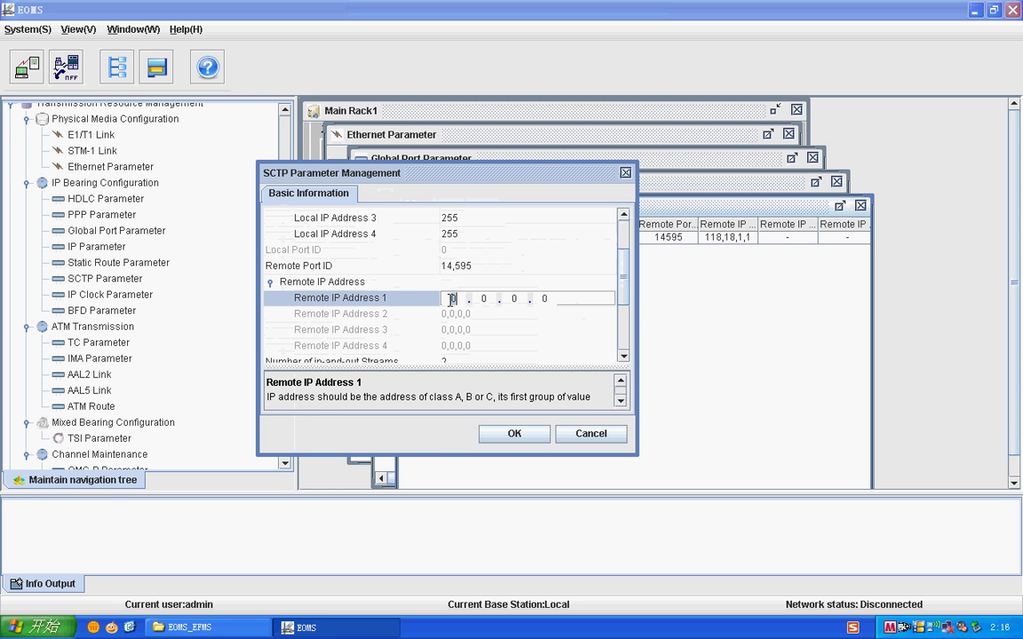
pyautogui.write('119.12')
pyautogui.press('BackSpace')
pyautogui.write('9.1')
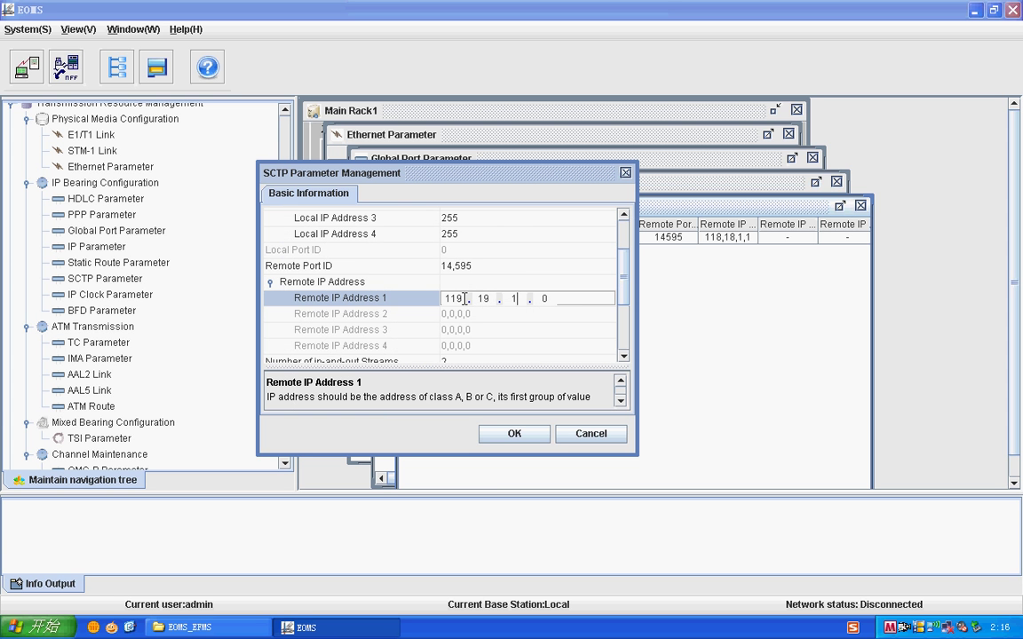
pyautogui.write('.1')
pyautogui.scroll(-3, 624, 293)
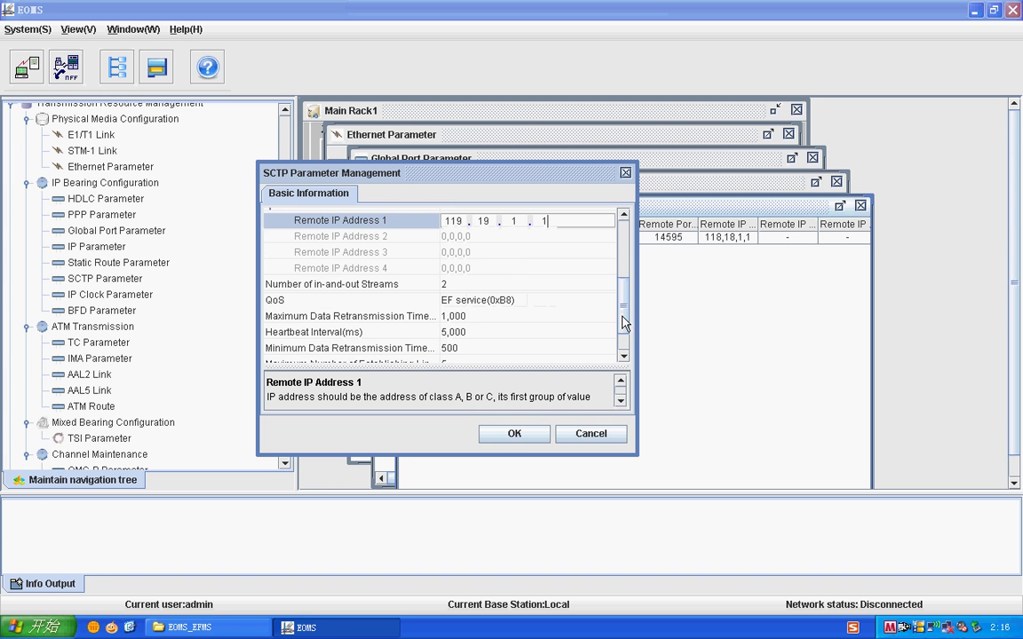
# Try to save the new SCTP record, changing its Association ID to 1, and discard the record
pyautogui.click(505, 435)
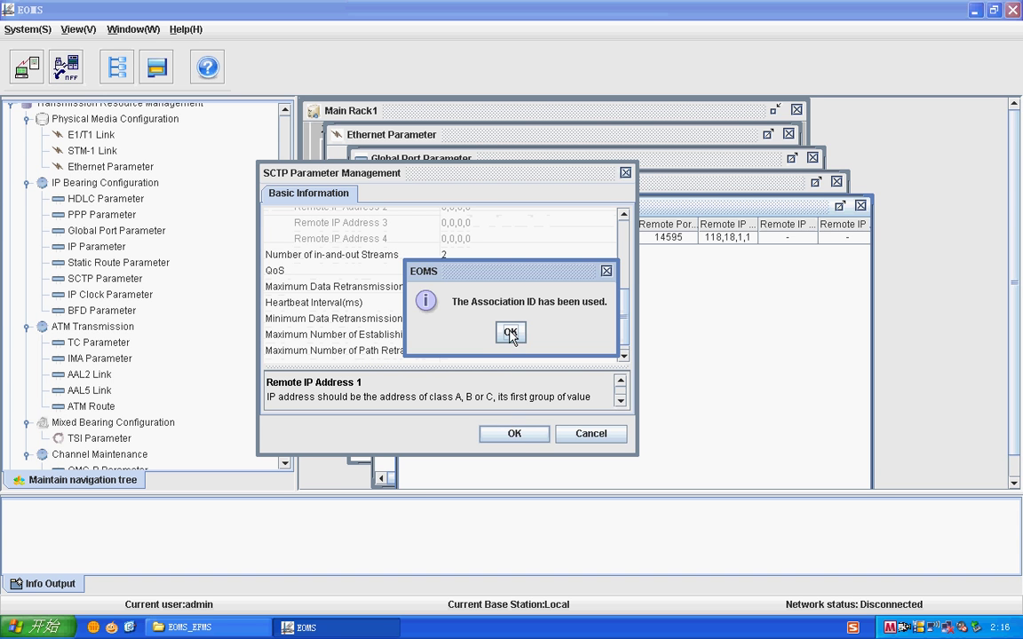
pyautogui.click(509, 333)
pyautogui.moveTo(625, 318); pyautogui.dragTo(625, 251)
pyautogui.click(456, 217)
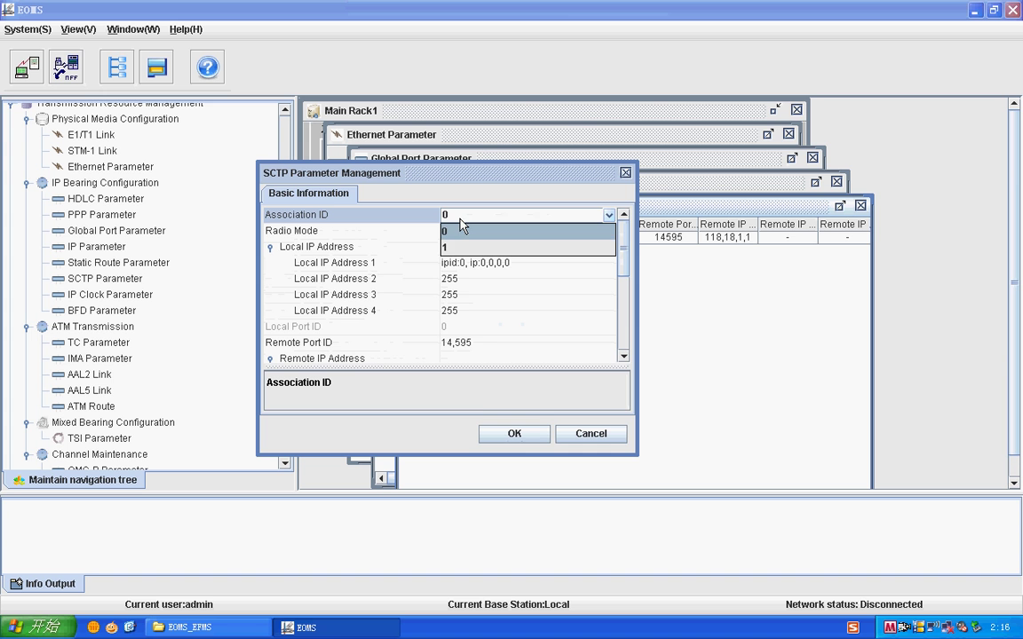
pyautogui.click(459, 247)
pyautogui.click(515, 435)
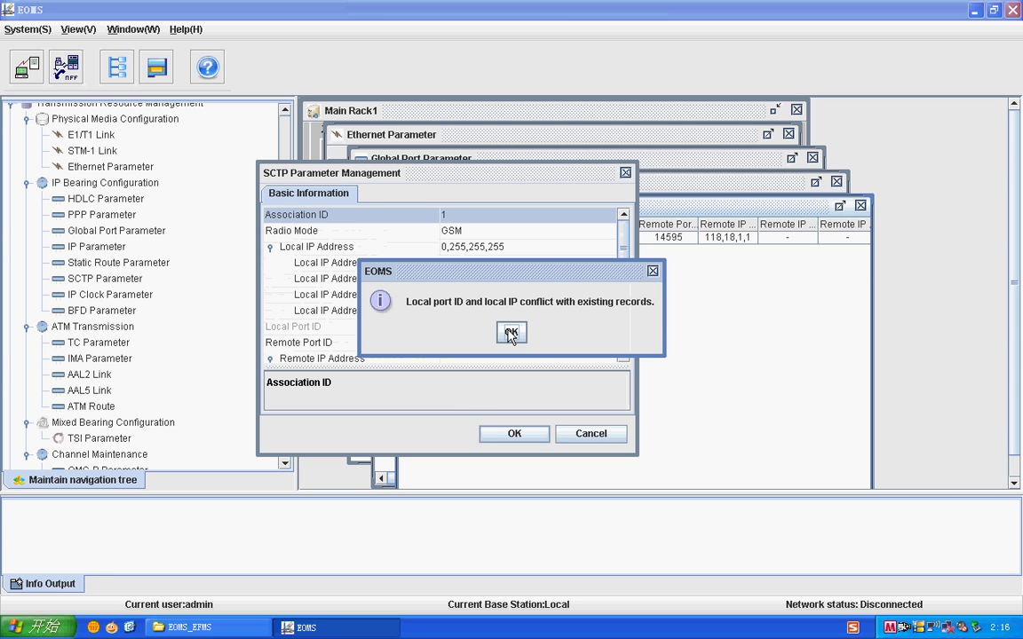
pyautogui.click(510, 333)
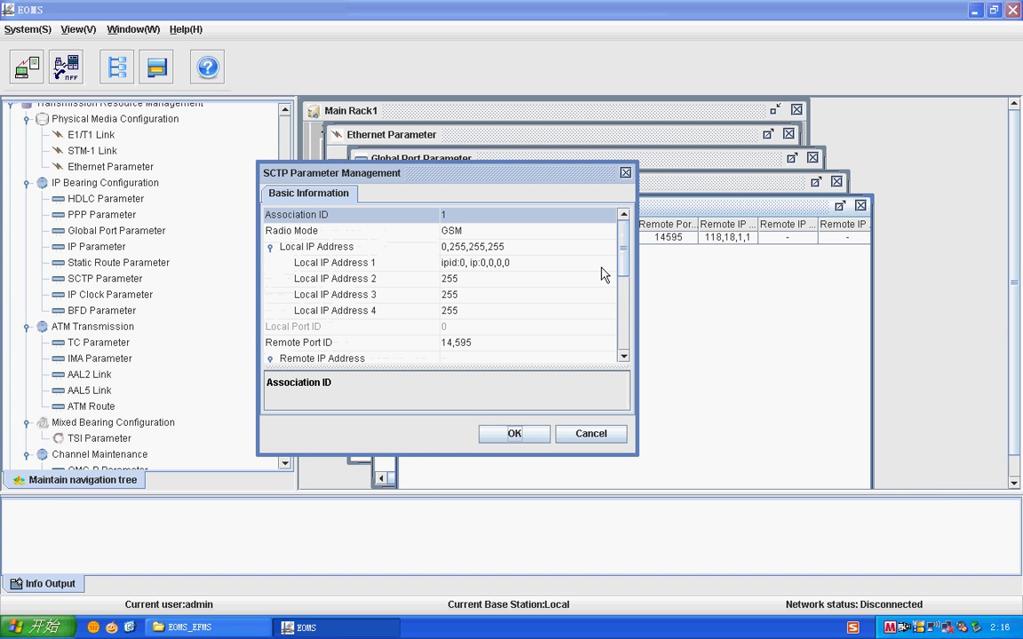
pyautogui.scroll(-2, 589, 297)
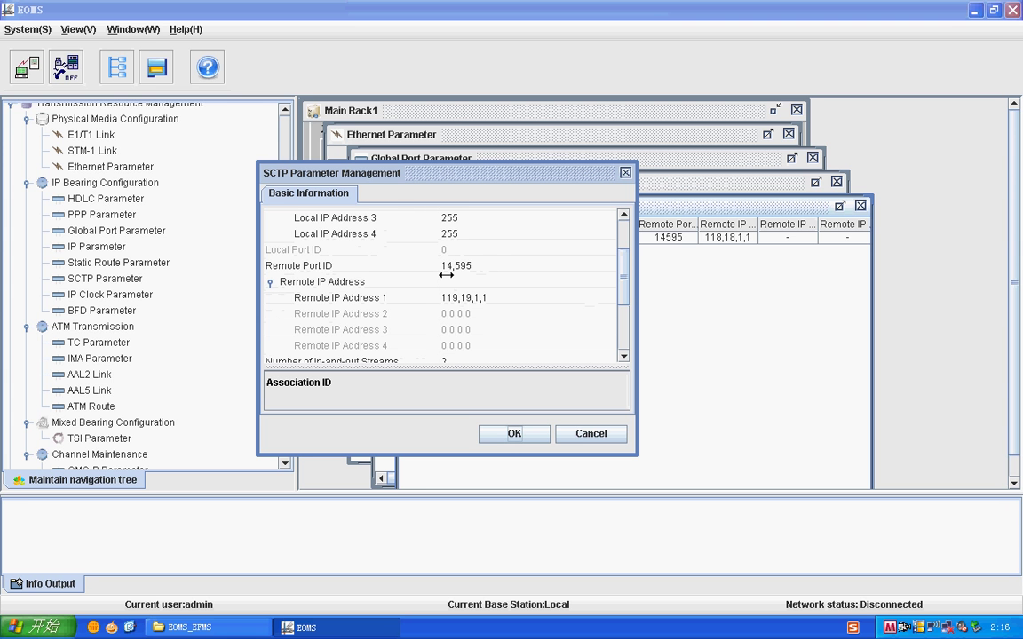
pyautogui.scroll(2, 623, 249)
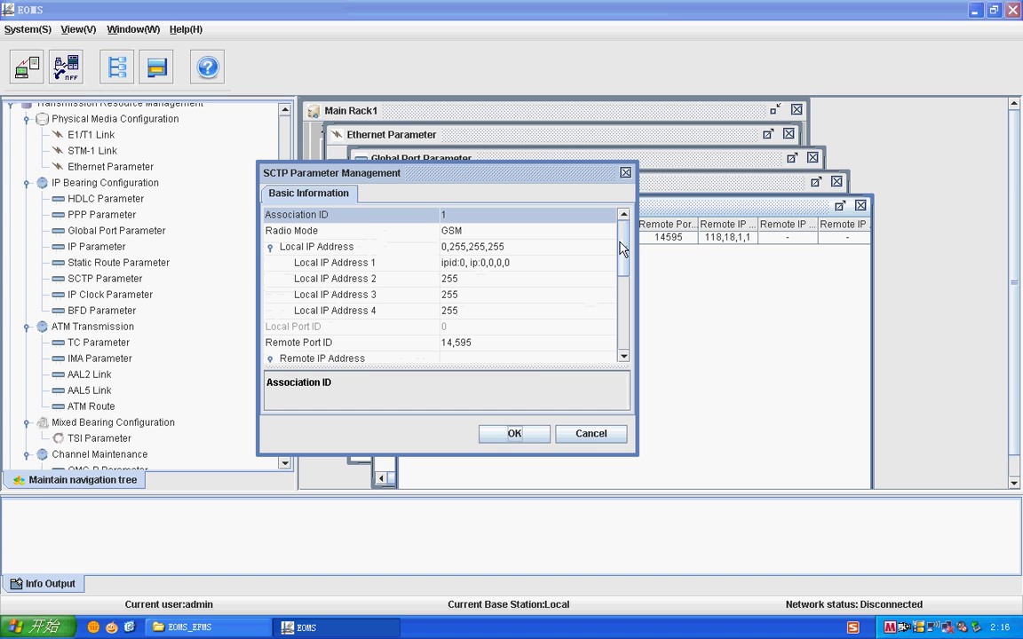
pyautogui.click(589, 435)
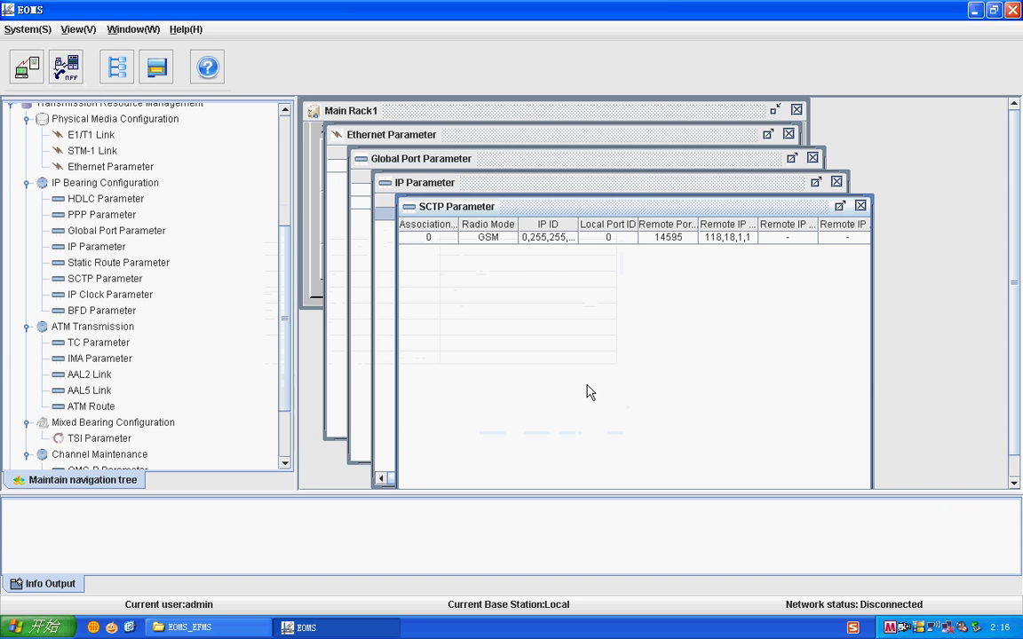
# Review the local and remote address settings of the existing SCTP record with Association ID 0
pyautogui.click(603, 238)
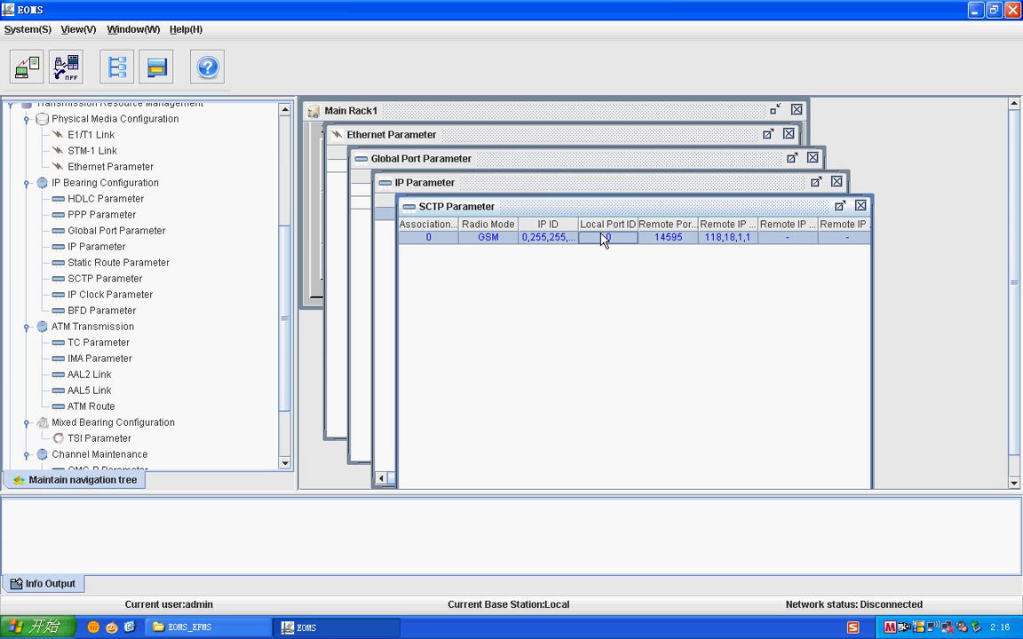
pyautogui.rightClick(603, 238)
pyautogui.click(624, 279)
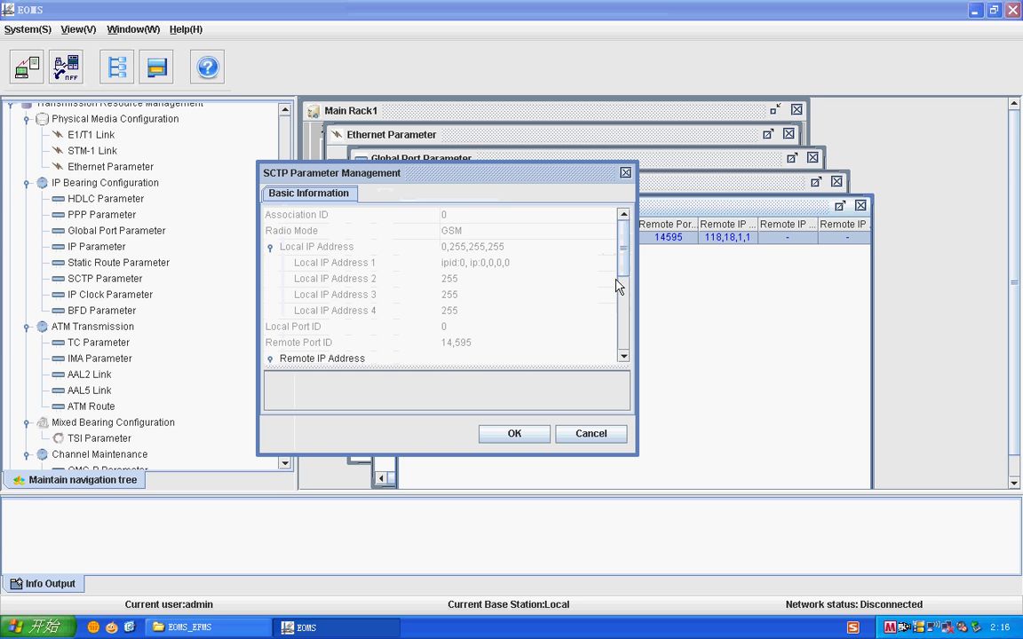
pyautogui.moveTo(621, 270); pyautogui.dragTo(497, 288)
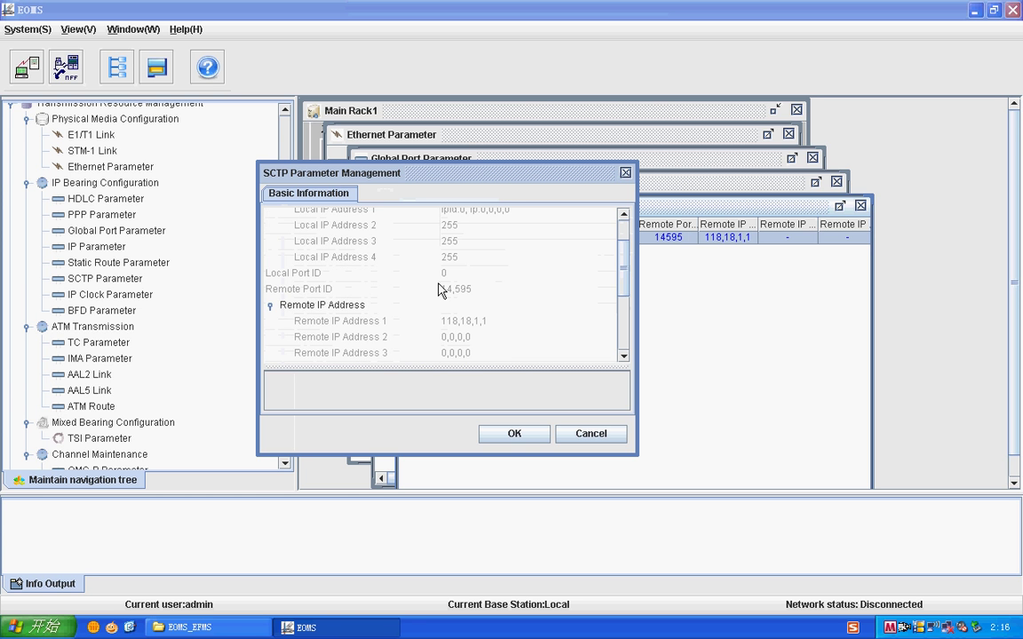
pyautogui.click(589, 433)
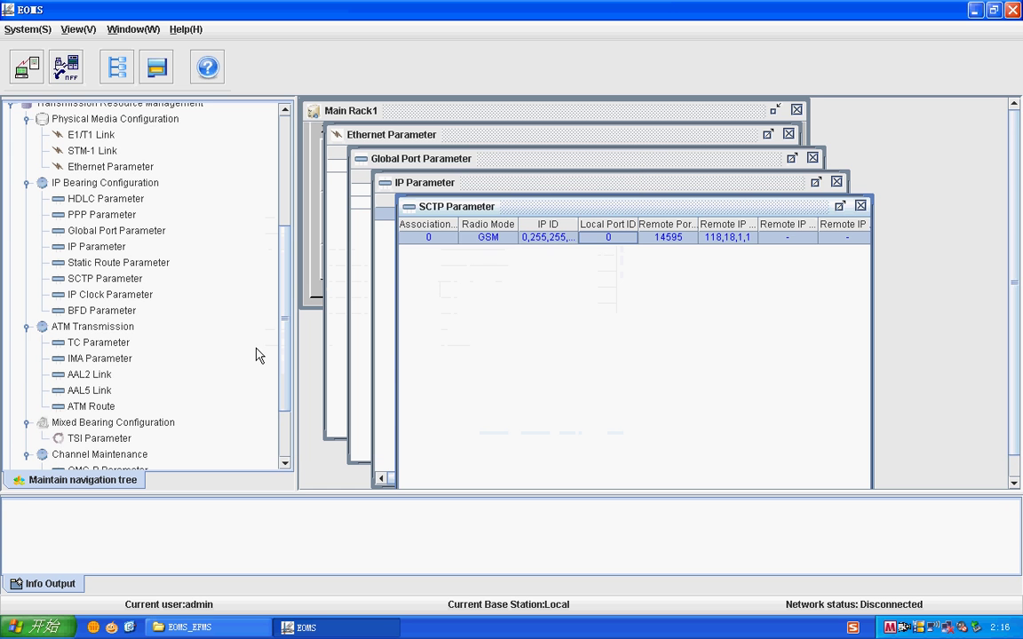
# Try to add an OMC-B parameter record with Operation and Maintenance Gateway IP 119.19.1.1, and discard the record
pyautogui.scroll(-2, 286, 340)
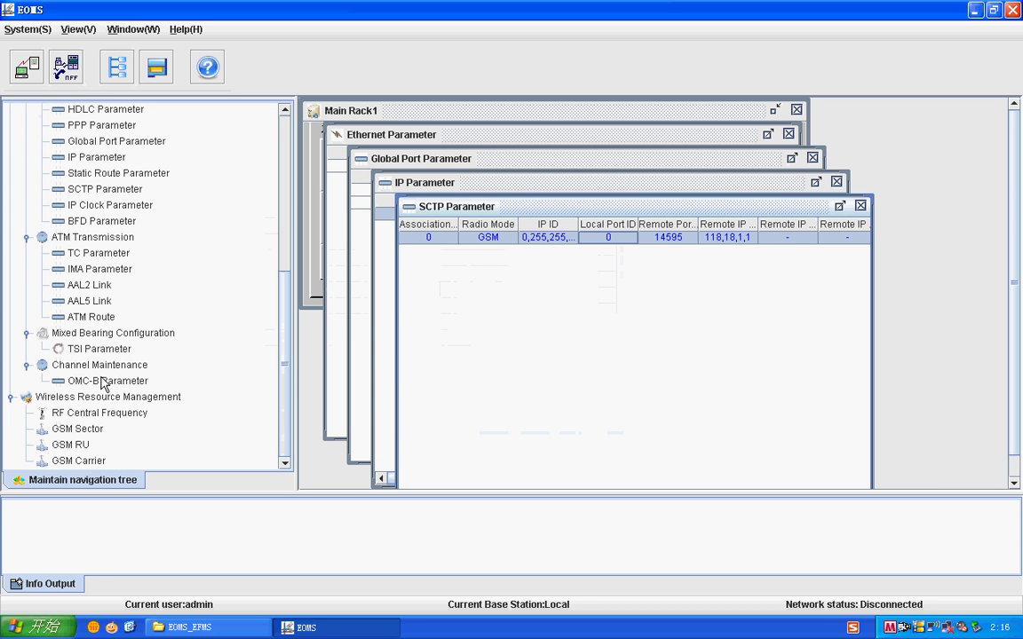
pyautogui.doubleClick(105, 381)
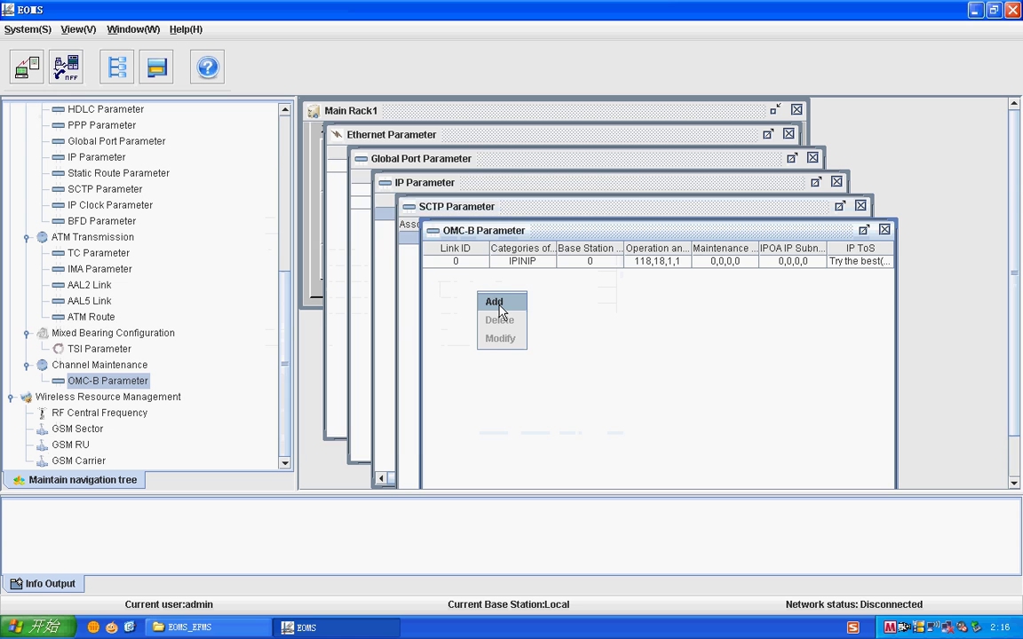
pyautogui.click(497, 303)
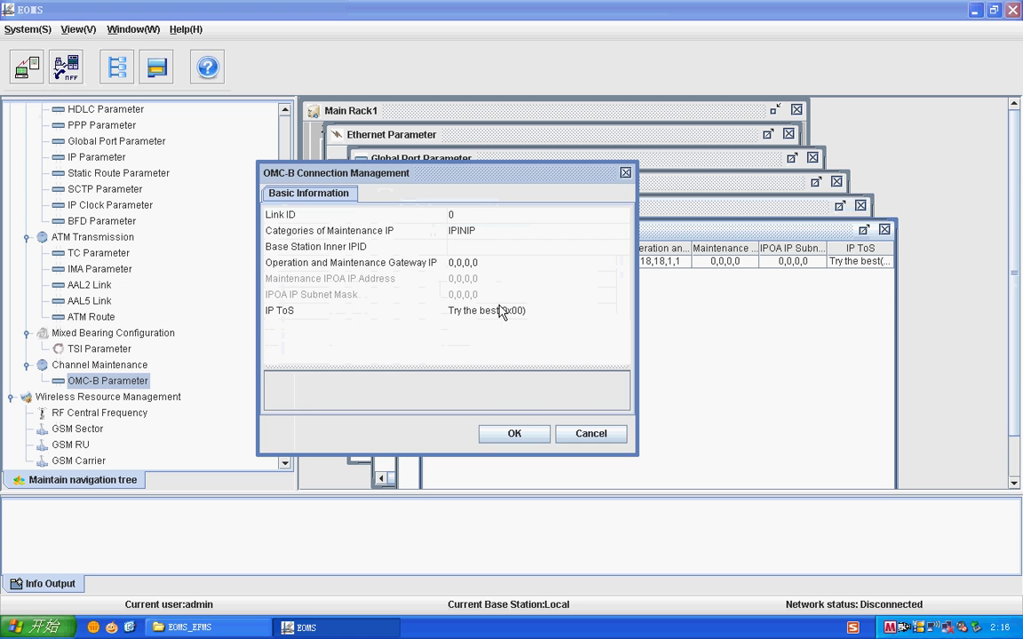
pyautogui.click(457, 264)
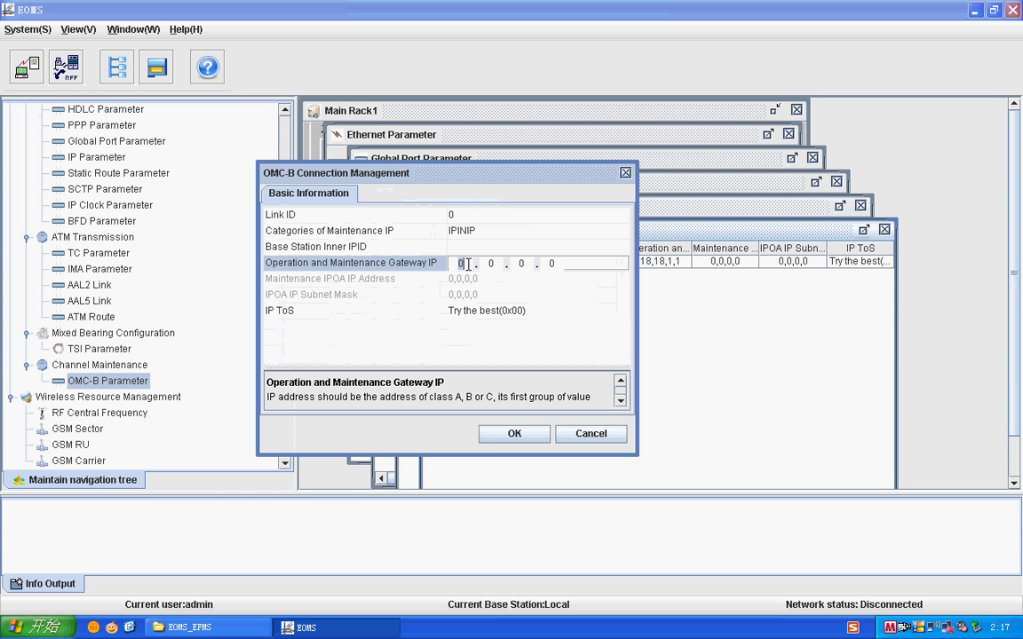
pyautogui.write('119.19.1.1')
pyautogui.click(514, 432)
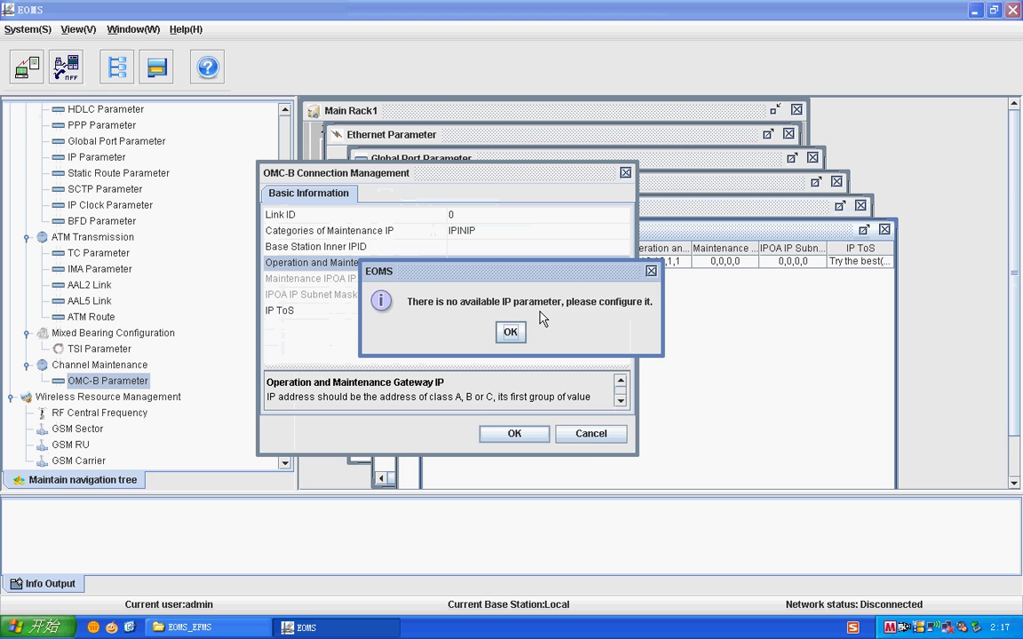
pyautogui.click(510, 334)
pyautogui.click(590, 434)
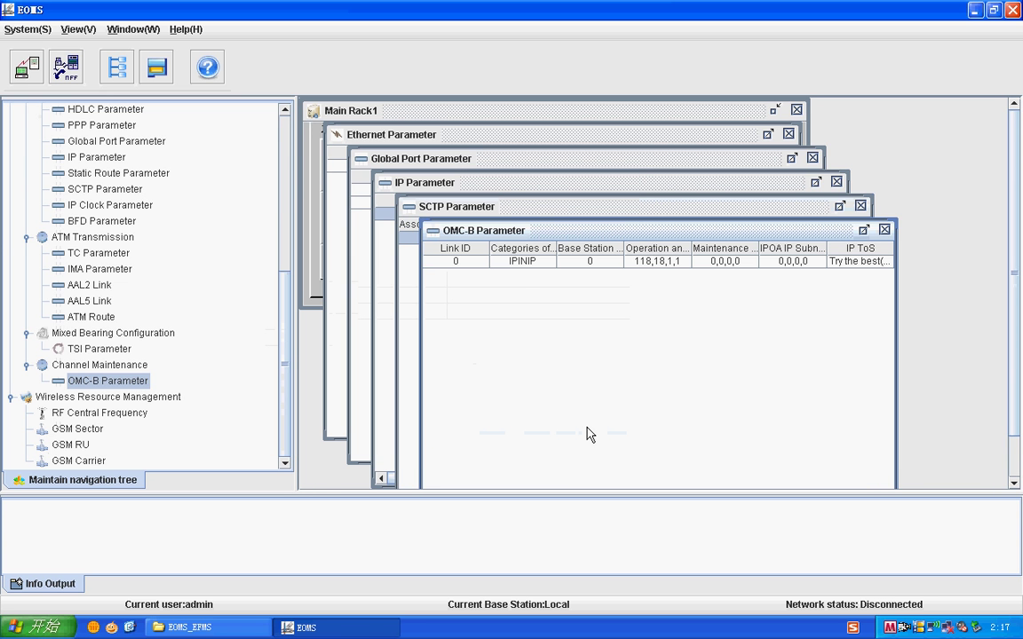
# Try to add another GSM SCTP parameter record with Remote IP Address 1 set to 119.19.1.1, and discard it
pyautogui.click(92, 237)
pyautogui.click(104, 189)
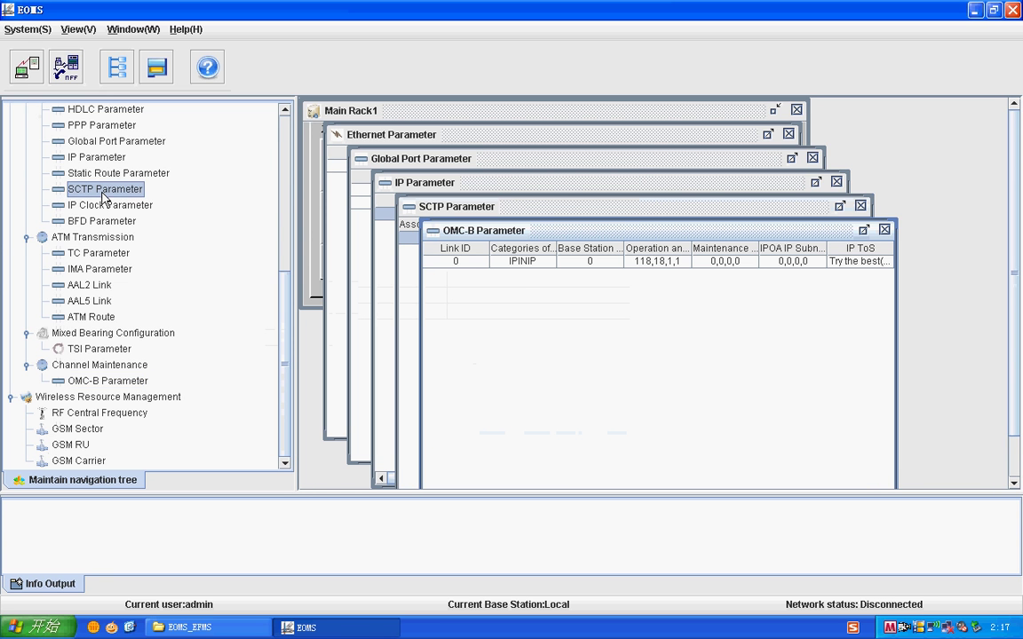
pyautogui.rightClick(435, 248)
pyautogui.click(449, 255)
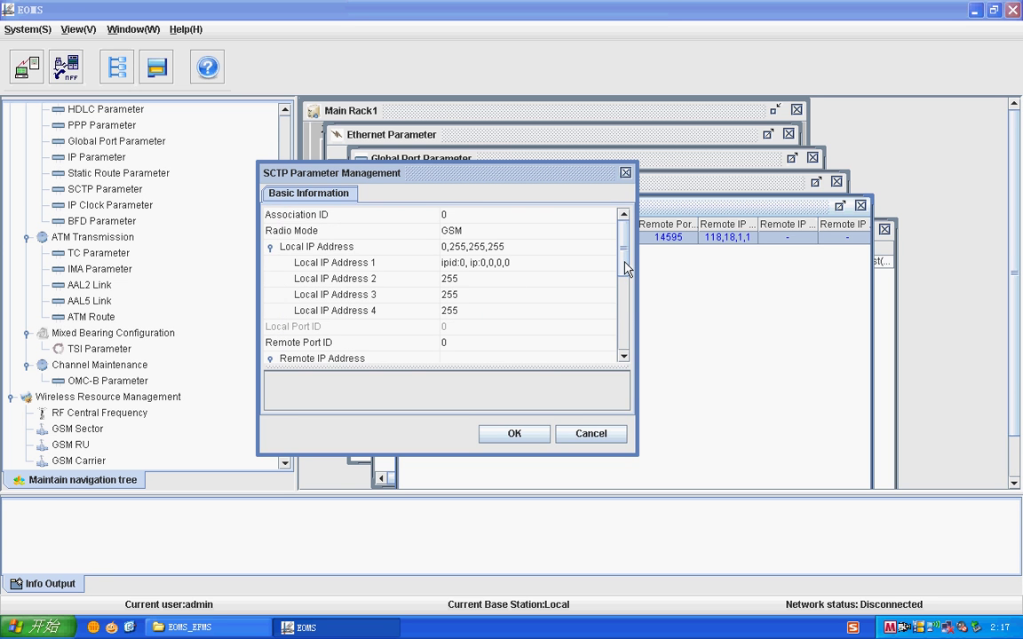
pyautogui.moveTo(625, 267); pyautogui.dragTo(613, 308)
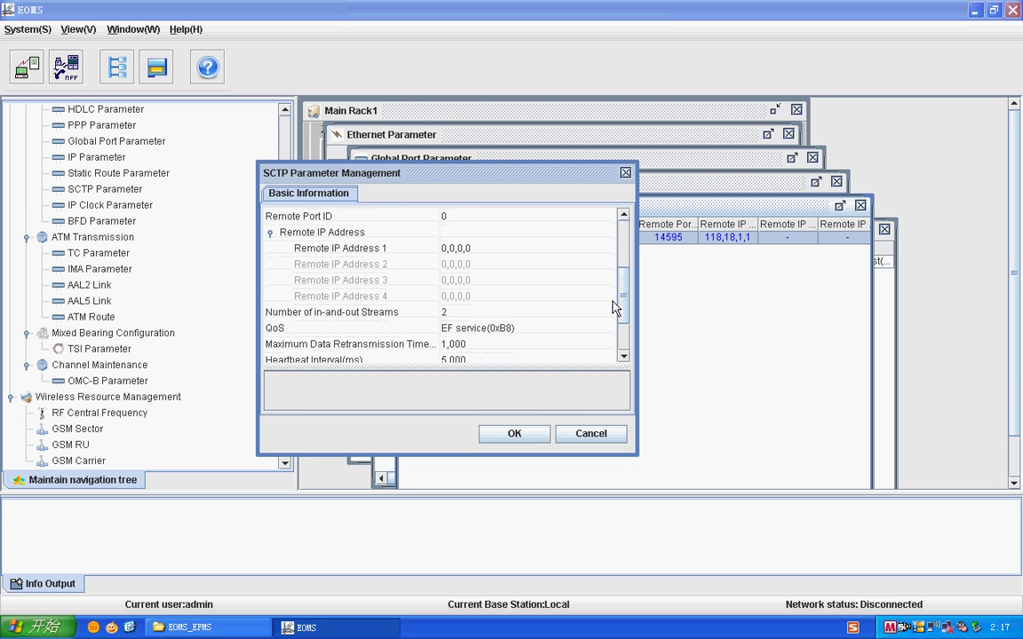
pyautogui.click(446, 248)
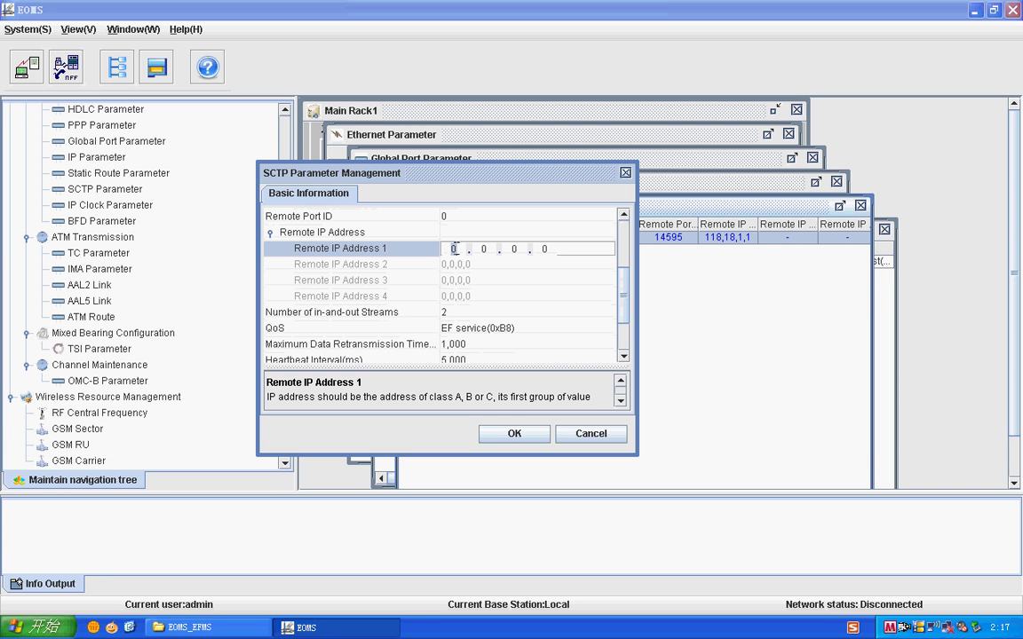
pyautogui.write('119.19.1.1')
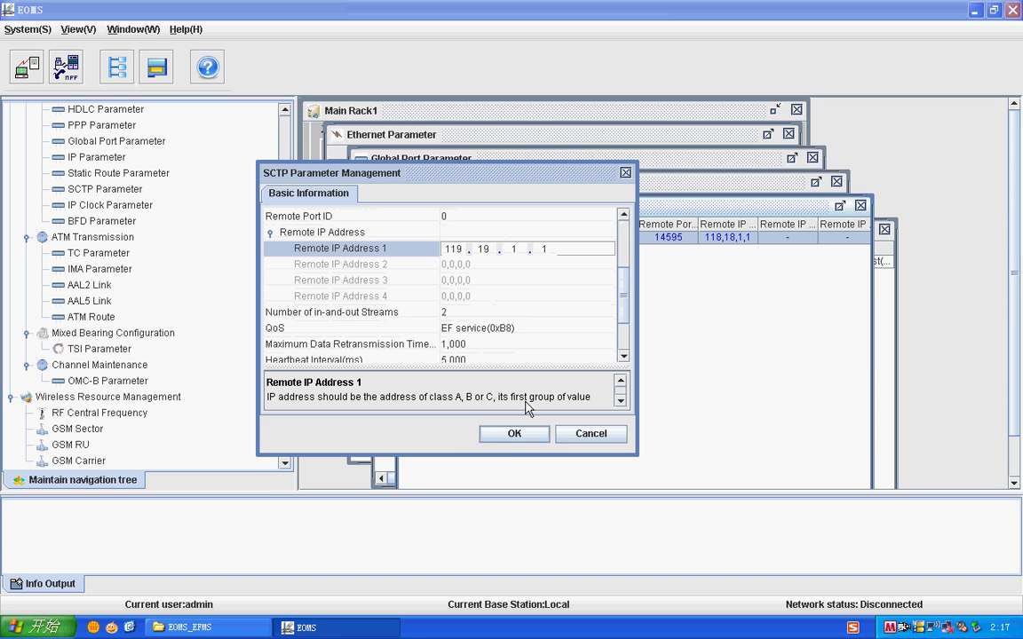
pyautogui.press('Return')
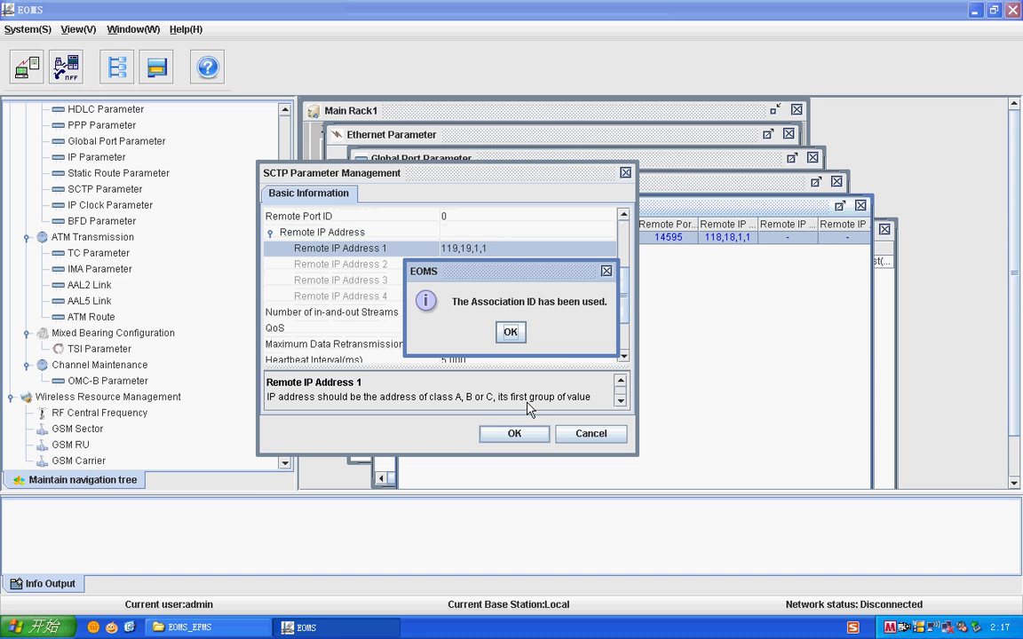
pyautogui.click(510, 334)
pyautogui.scroll(2, 447, 313)
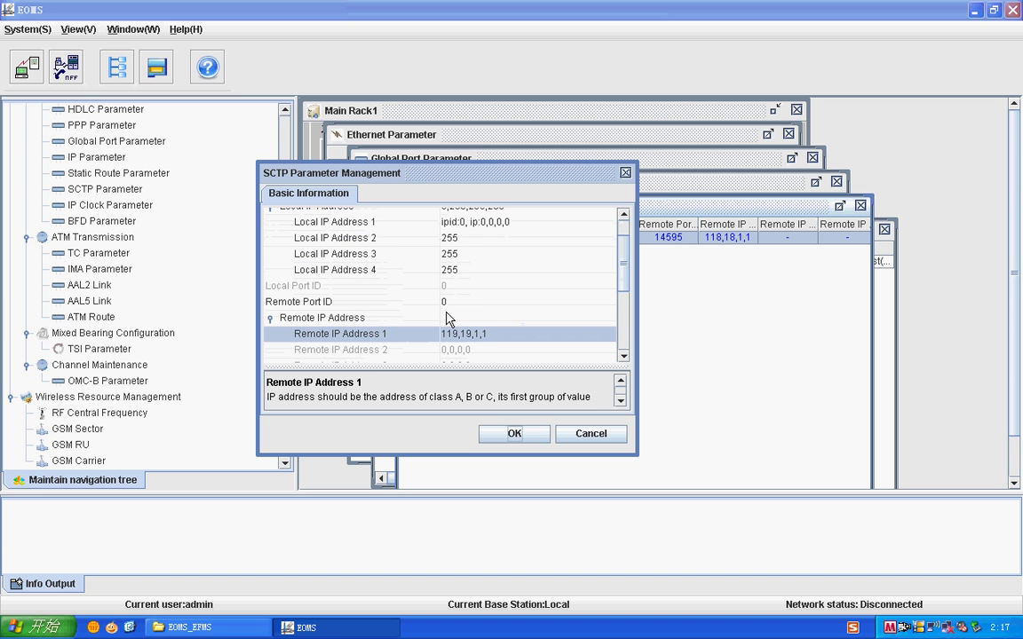
pyautogui.click(584, 442)
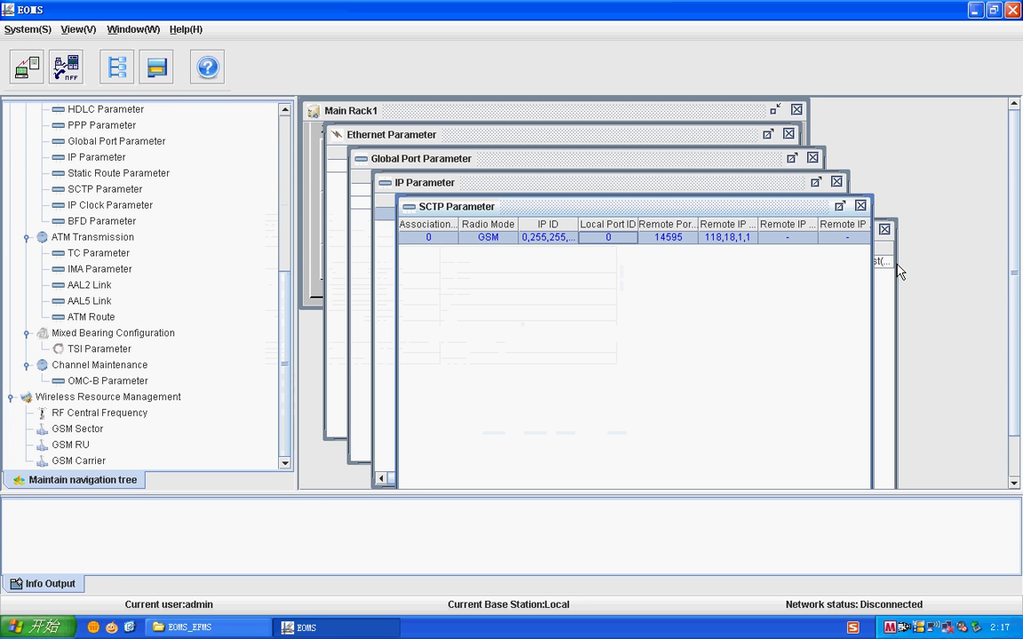
# Start exporting the configuration data as Config.xml, browse to 我的电脑 as the save location, and cancel the export
pyautogui.click(22, 29)
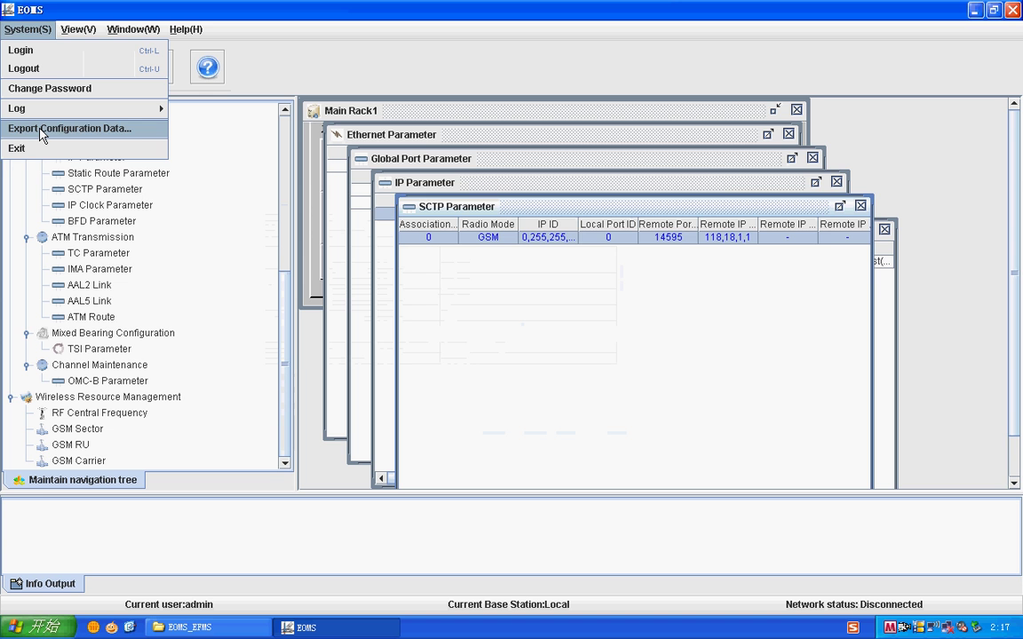
pyautogui.click(68, 134)
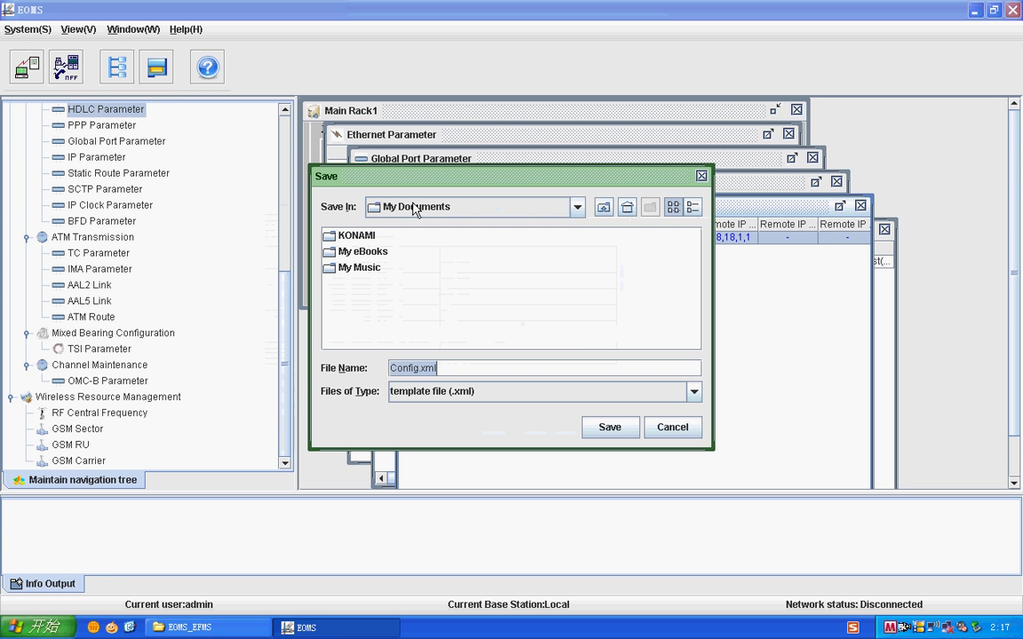
pyautogui.click(575, 209)
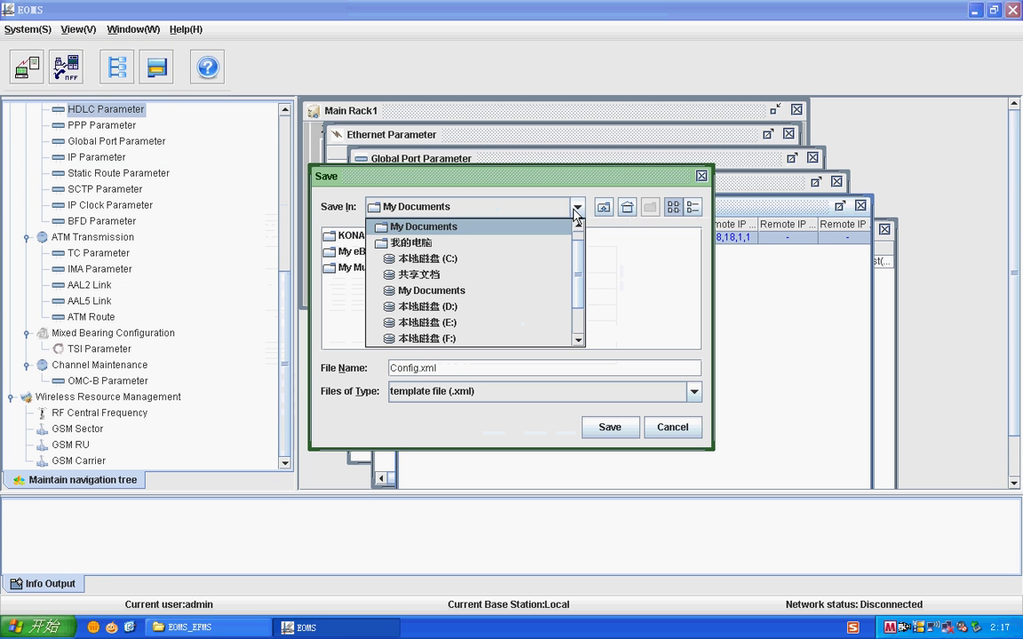
pyautogui.click(454, 244)
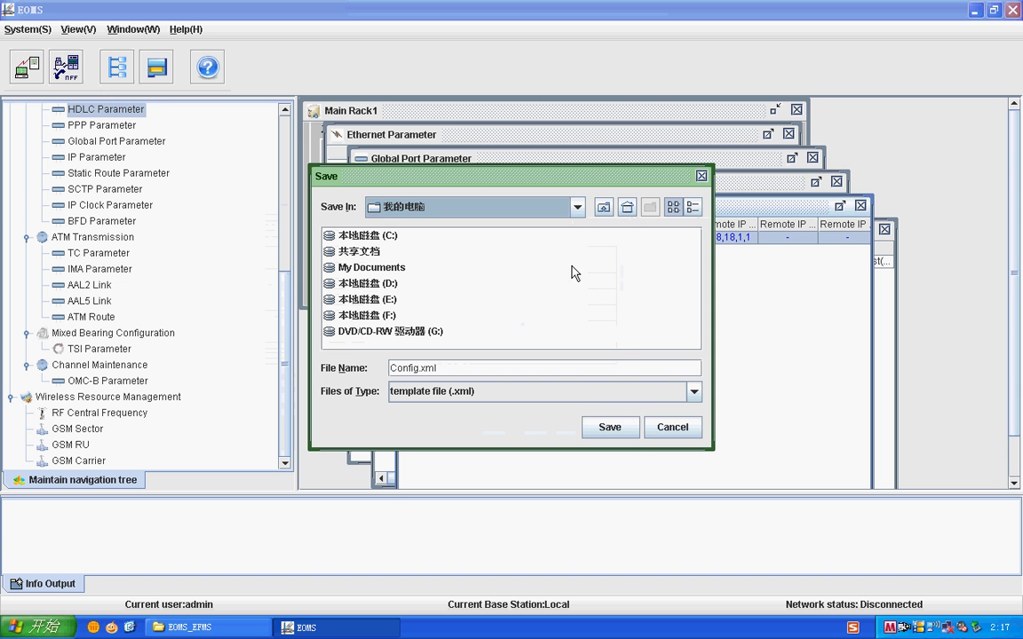
pyautogui.click(672, 427)
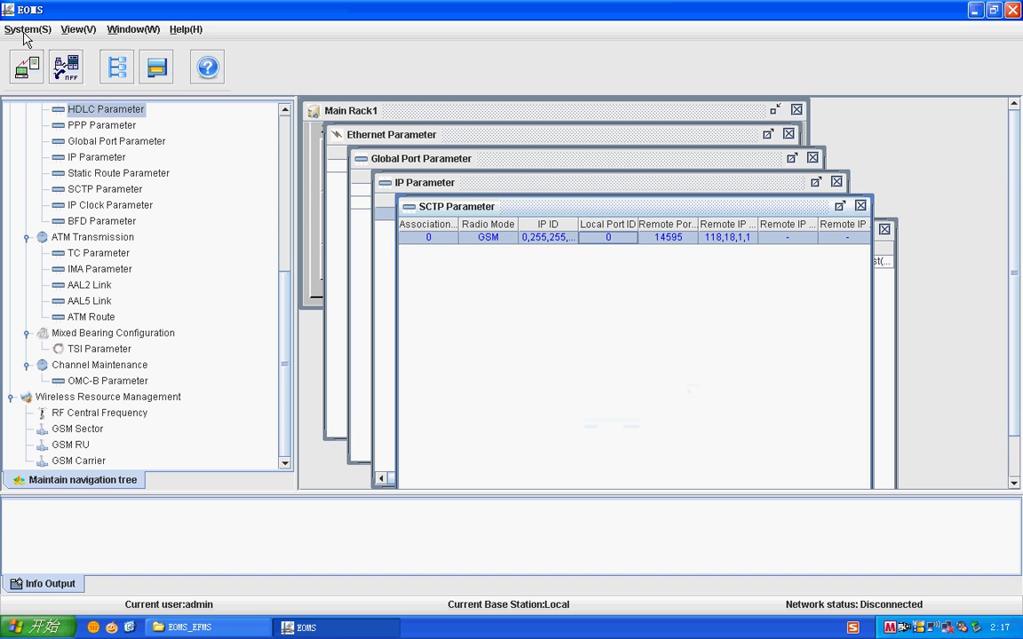
pyautogui.click(77, 32)
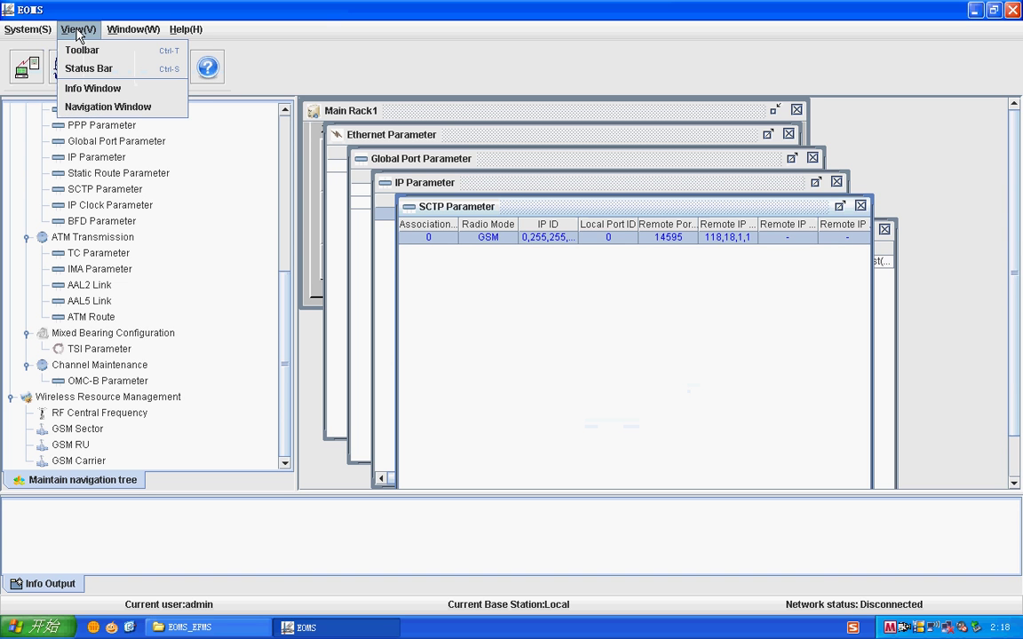
pyautogui.click(78, 32)
pyautogui.click(123, 34)
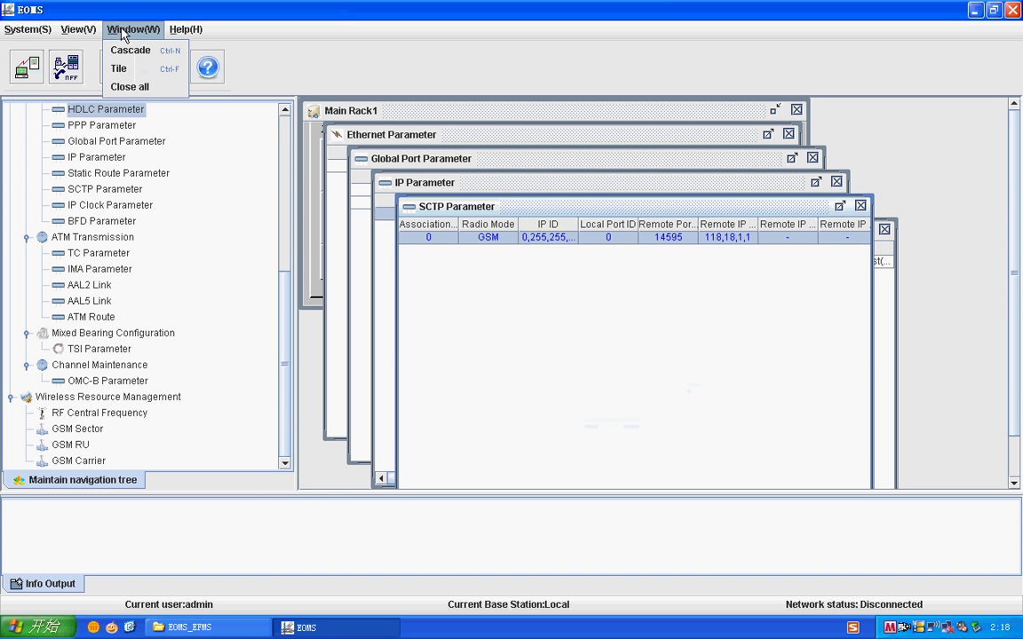
pyautogui.click(123, 33)
pyautogui.click(185, 32)
pyautogui.click(184, 32)
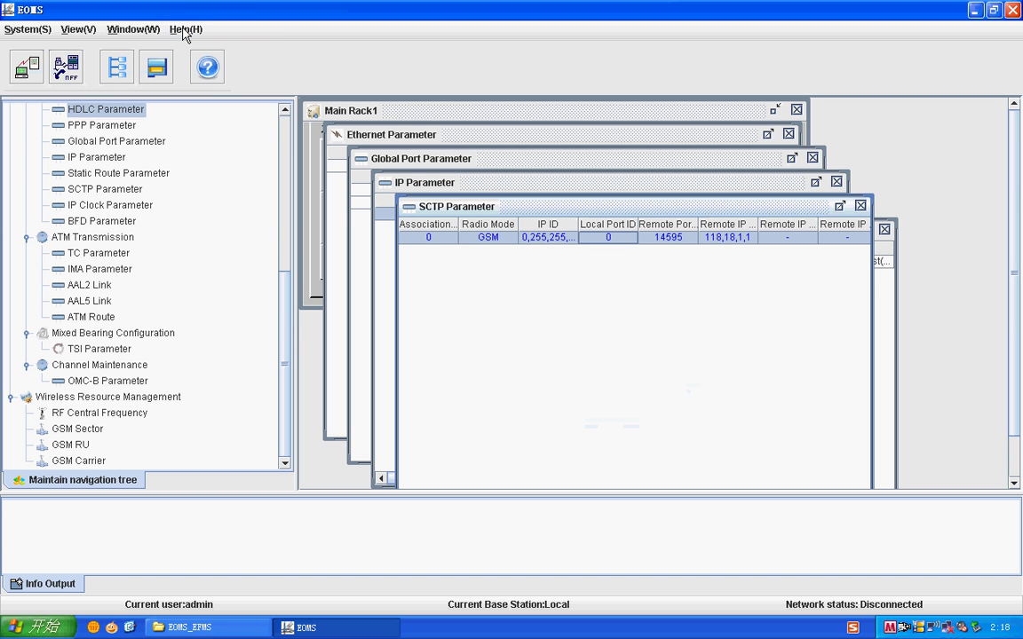
pyautogui.scroll(1, 292, 325)
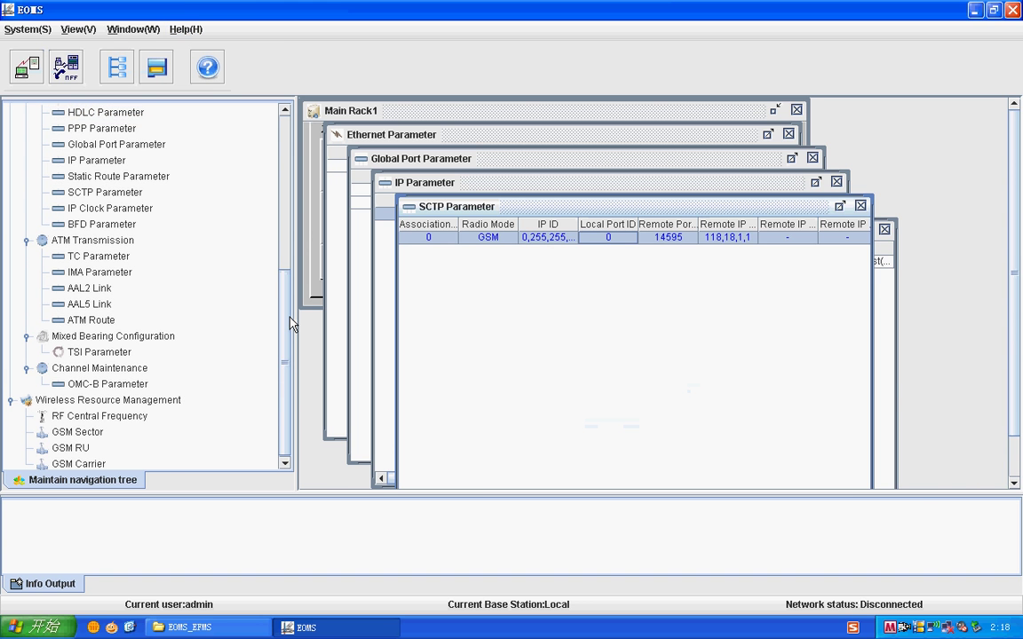
pyautogui.scroll(-1, 285, 373)
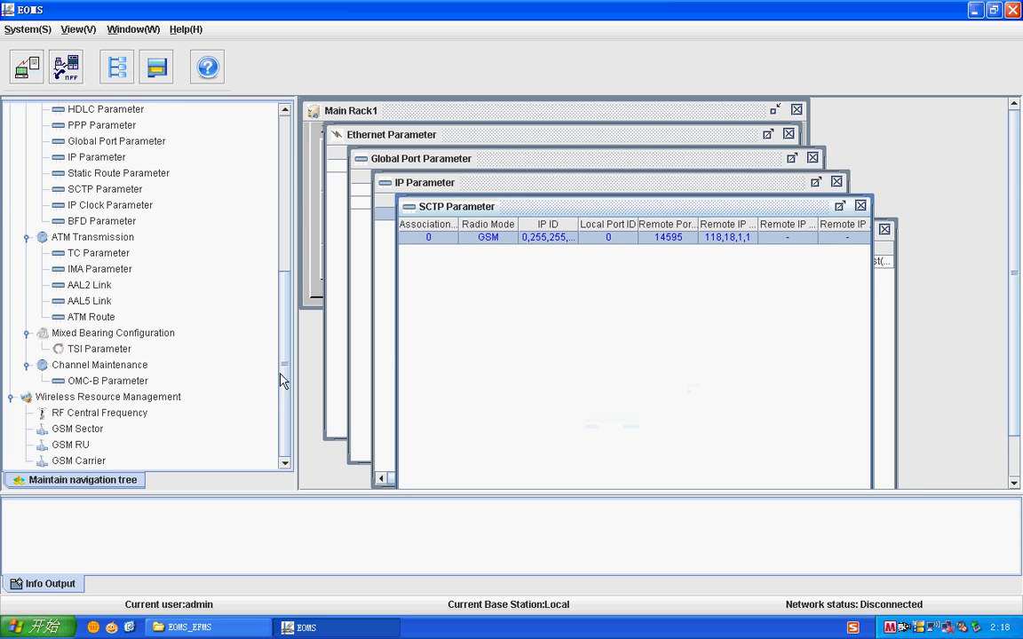
pyautogui.moveTo(279, 380); pyautogui.dragTo(286, 187)
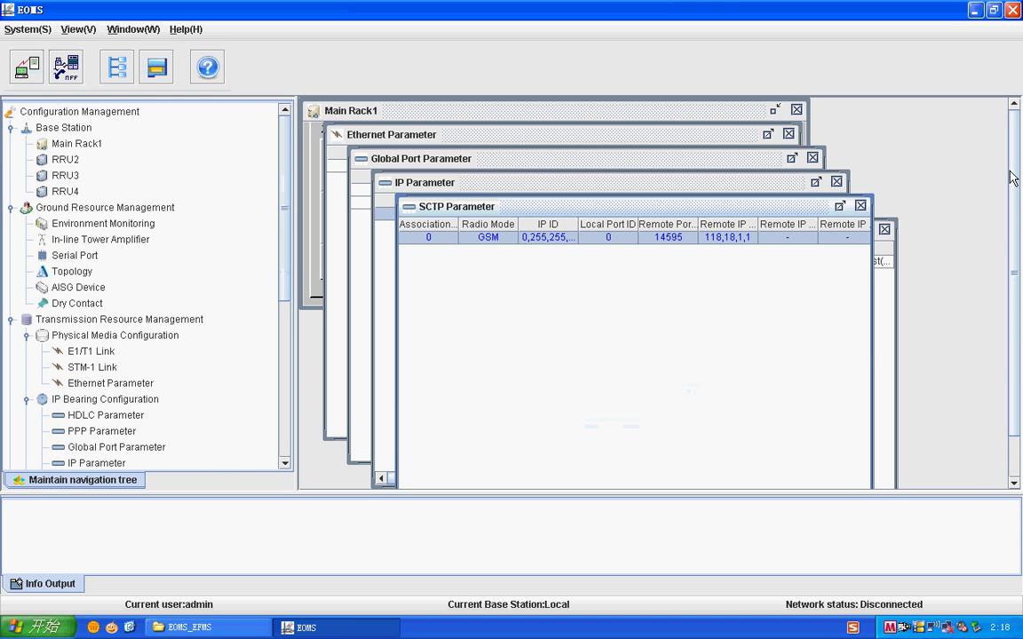
pyautogui.click(904, 629)
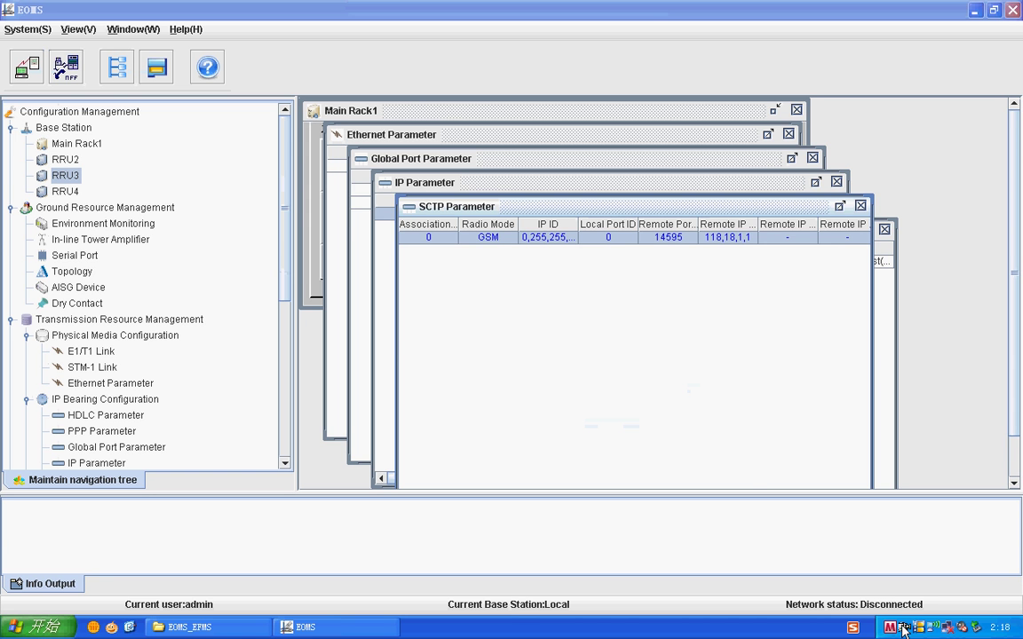
pyautogui.doubleClick(904, 629)
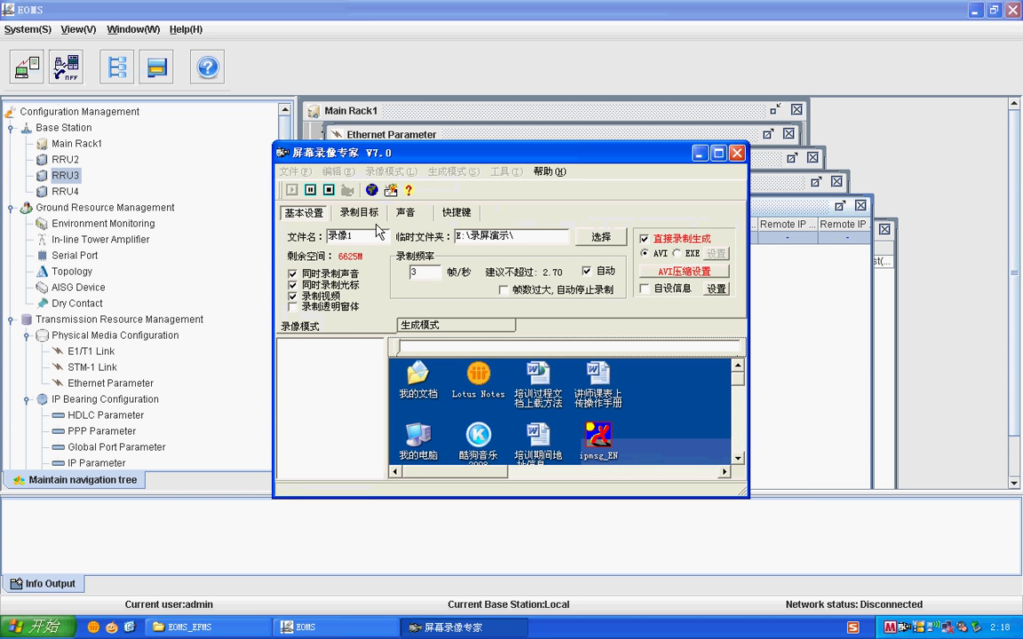